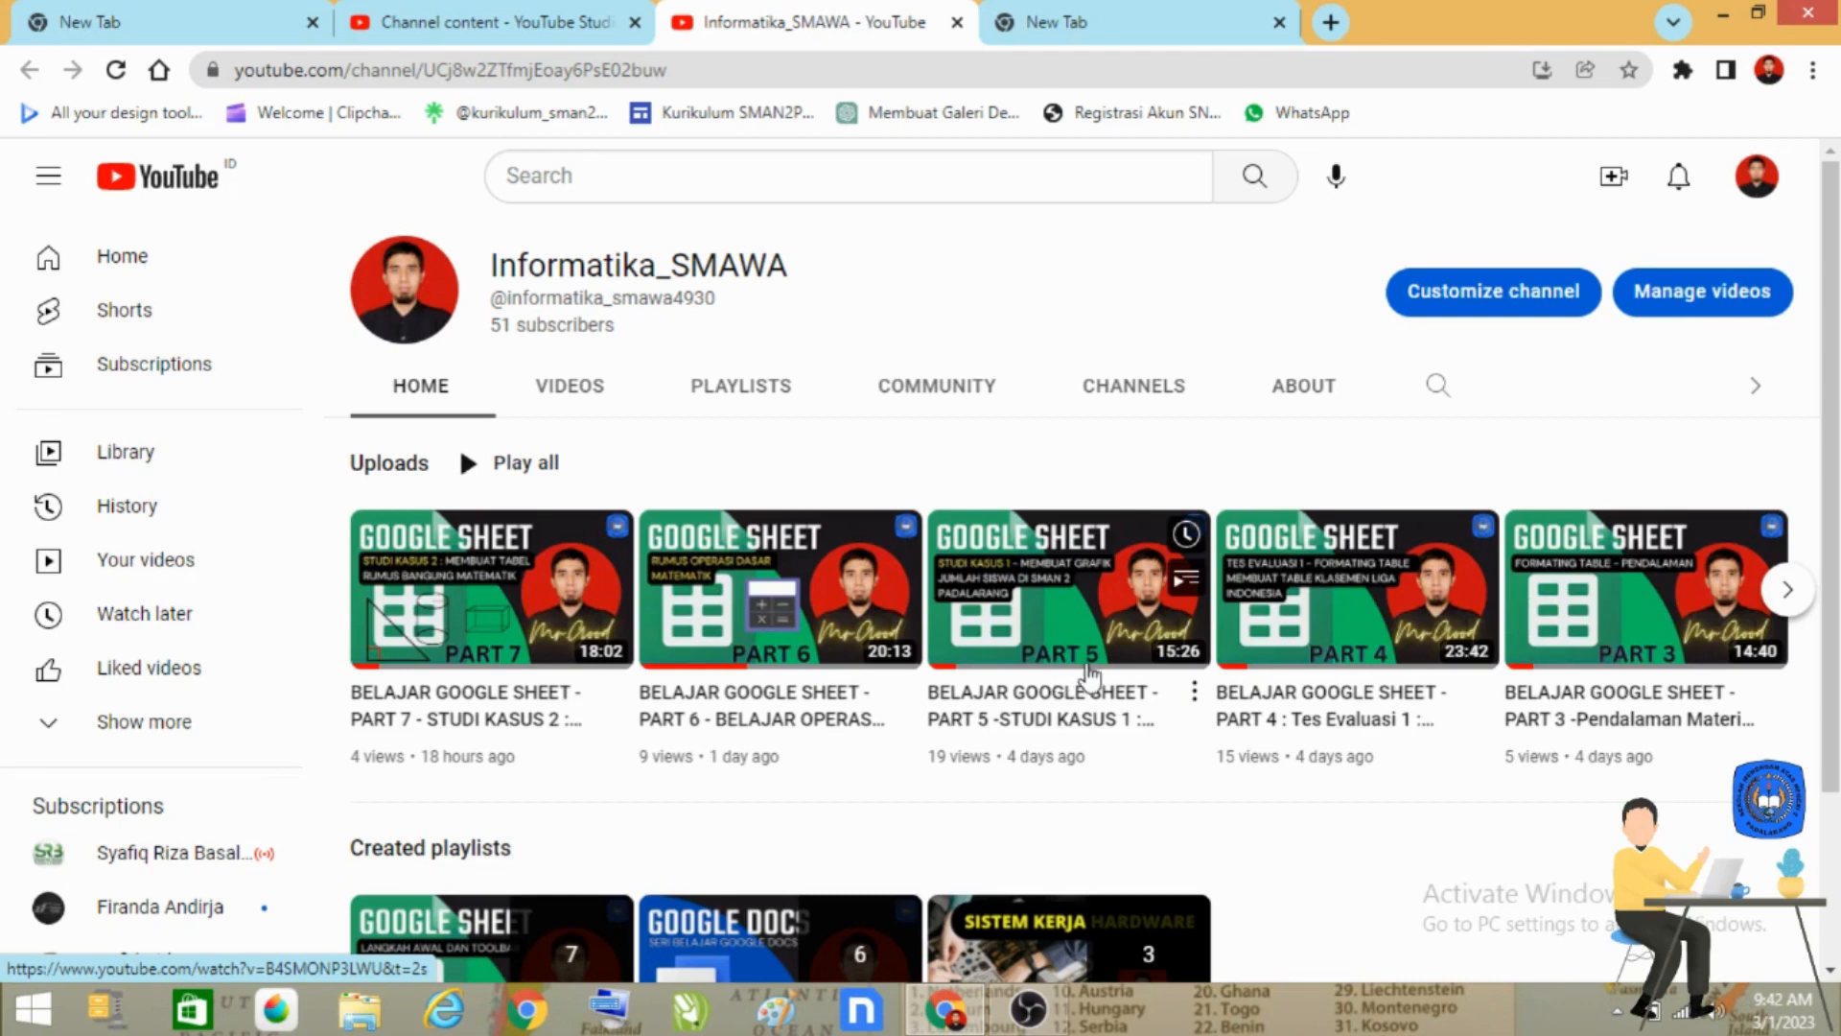
scroll(1084, 710, "down", 2)
scroll(1194, 719, "up", 2)
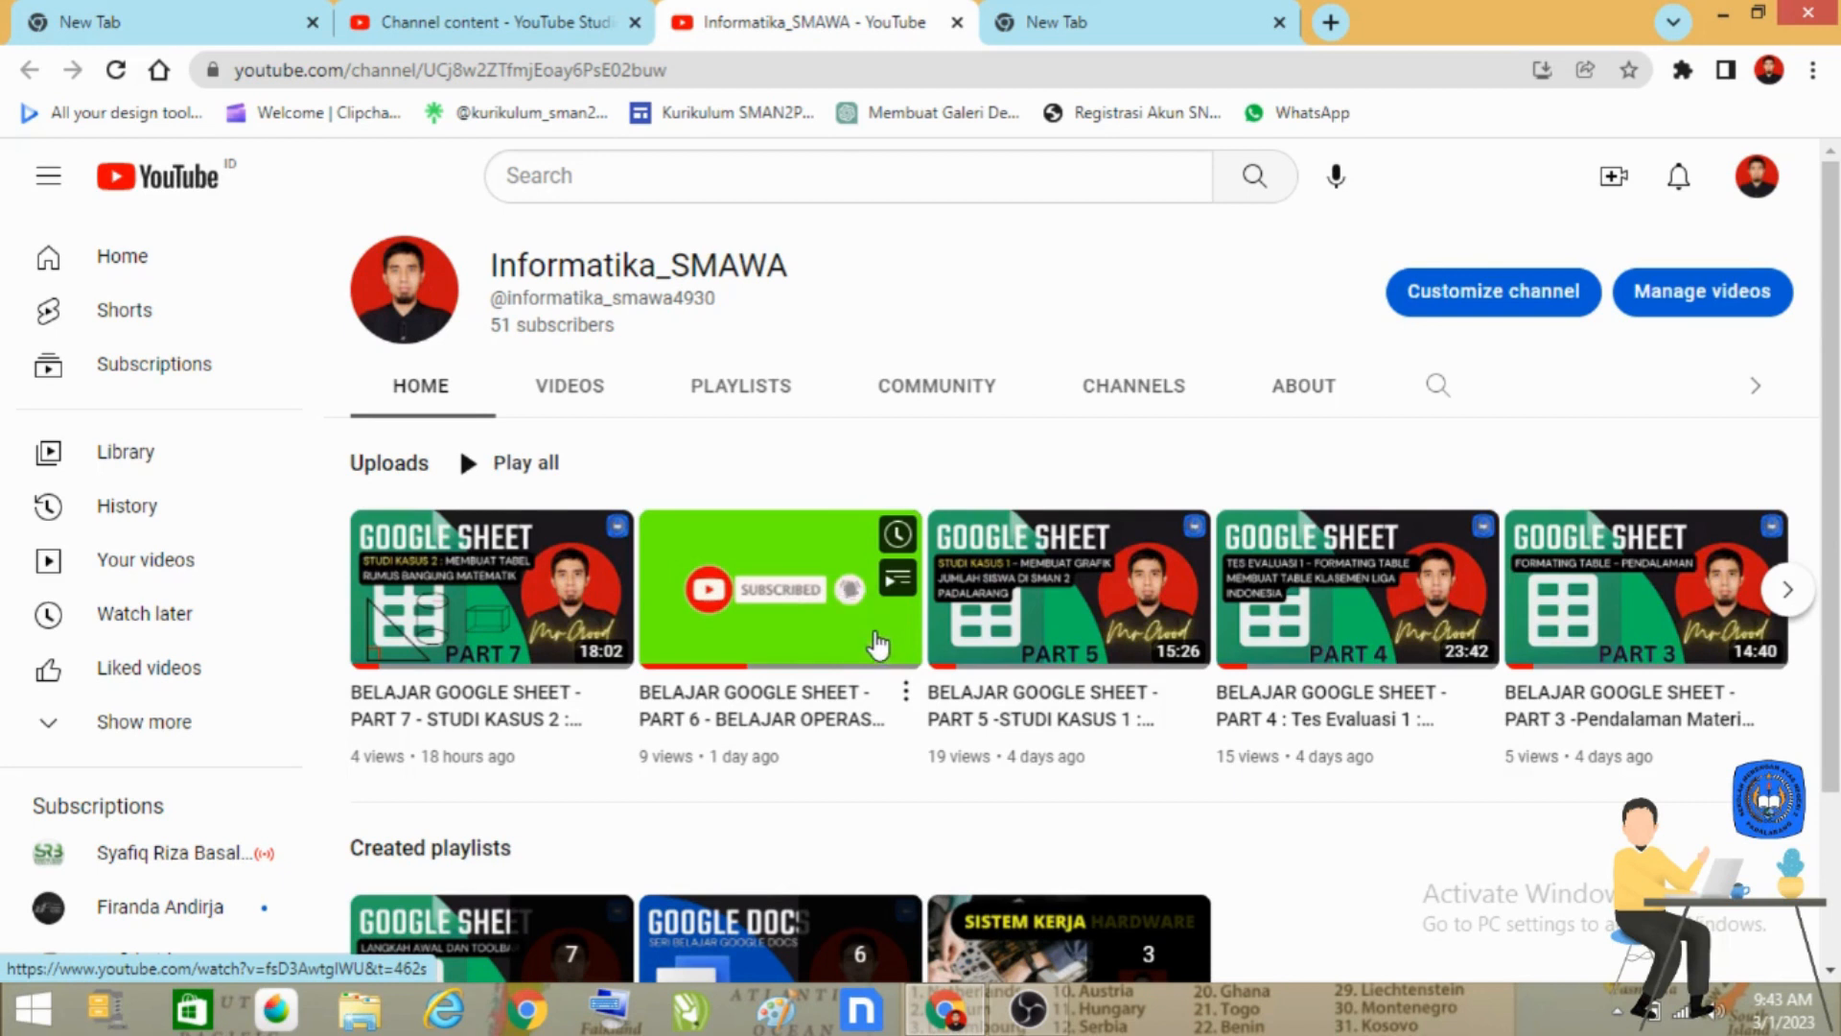
Switch to the empty browser tab, go to Google Sheets and open the "Belajar Google Sheet" spreadsheet.
left_click(1181, 4)
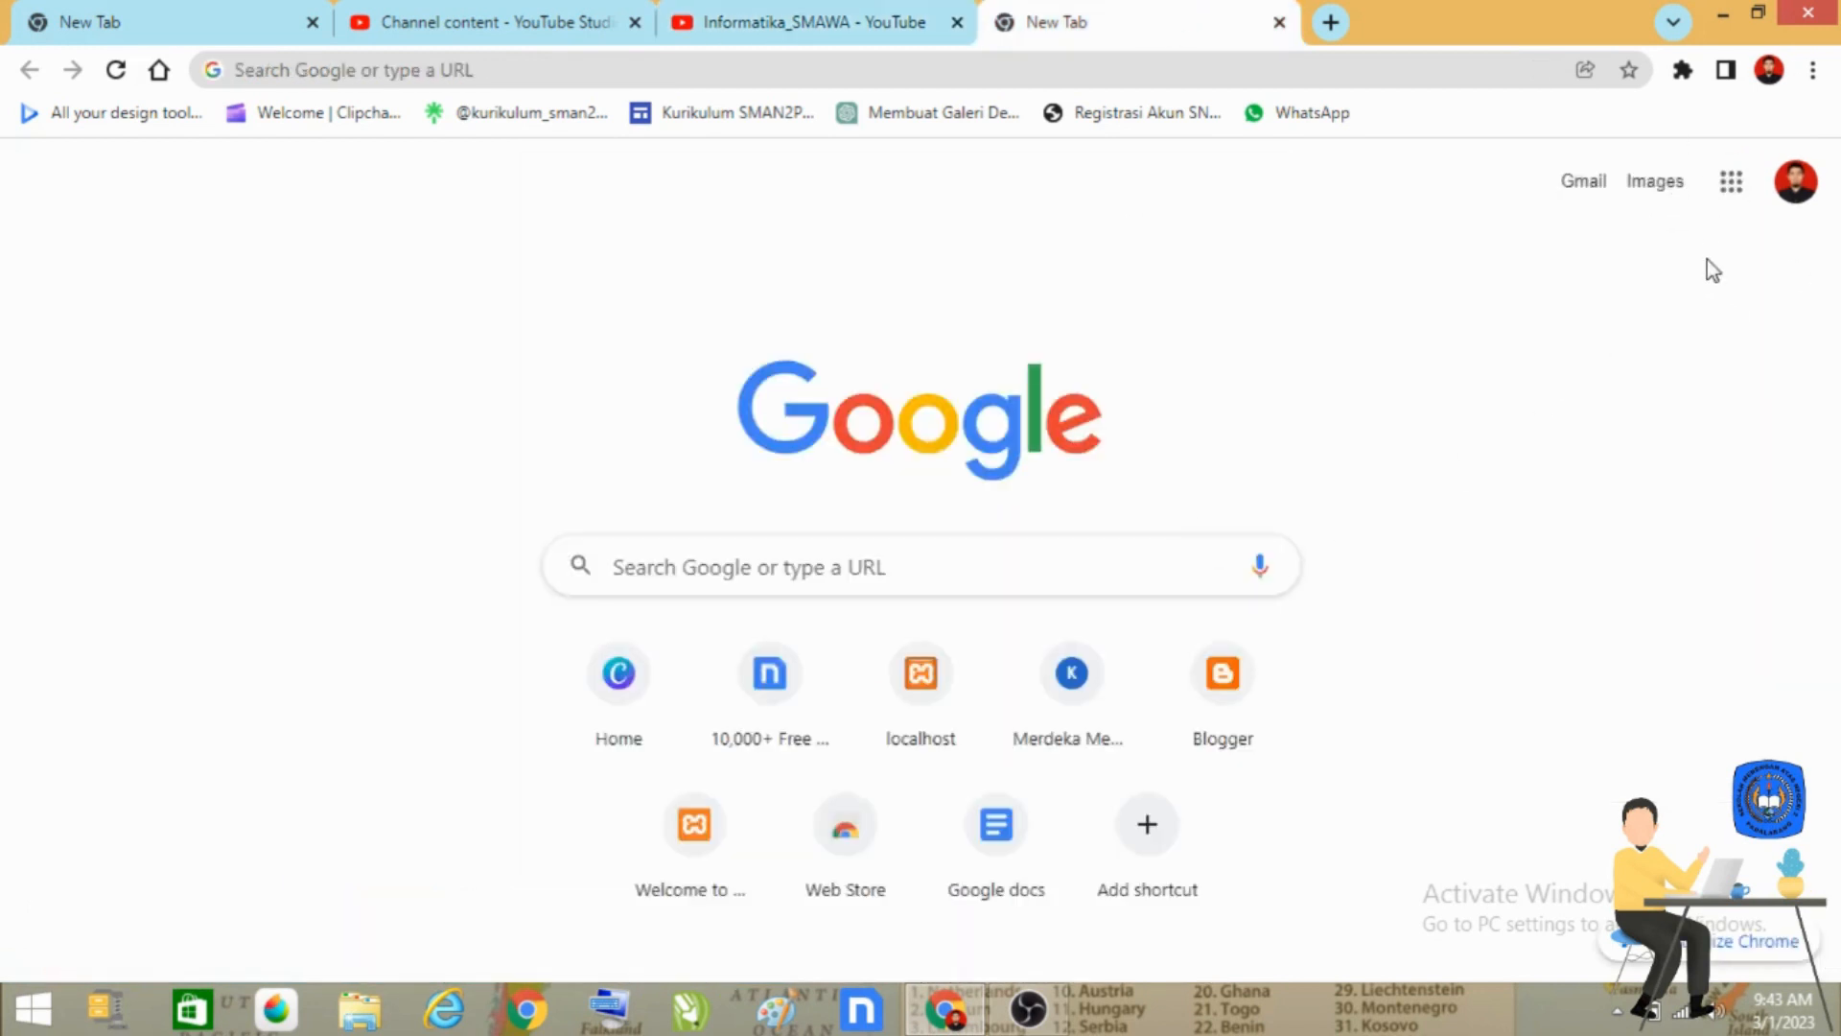
left_click(1737, 190)
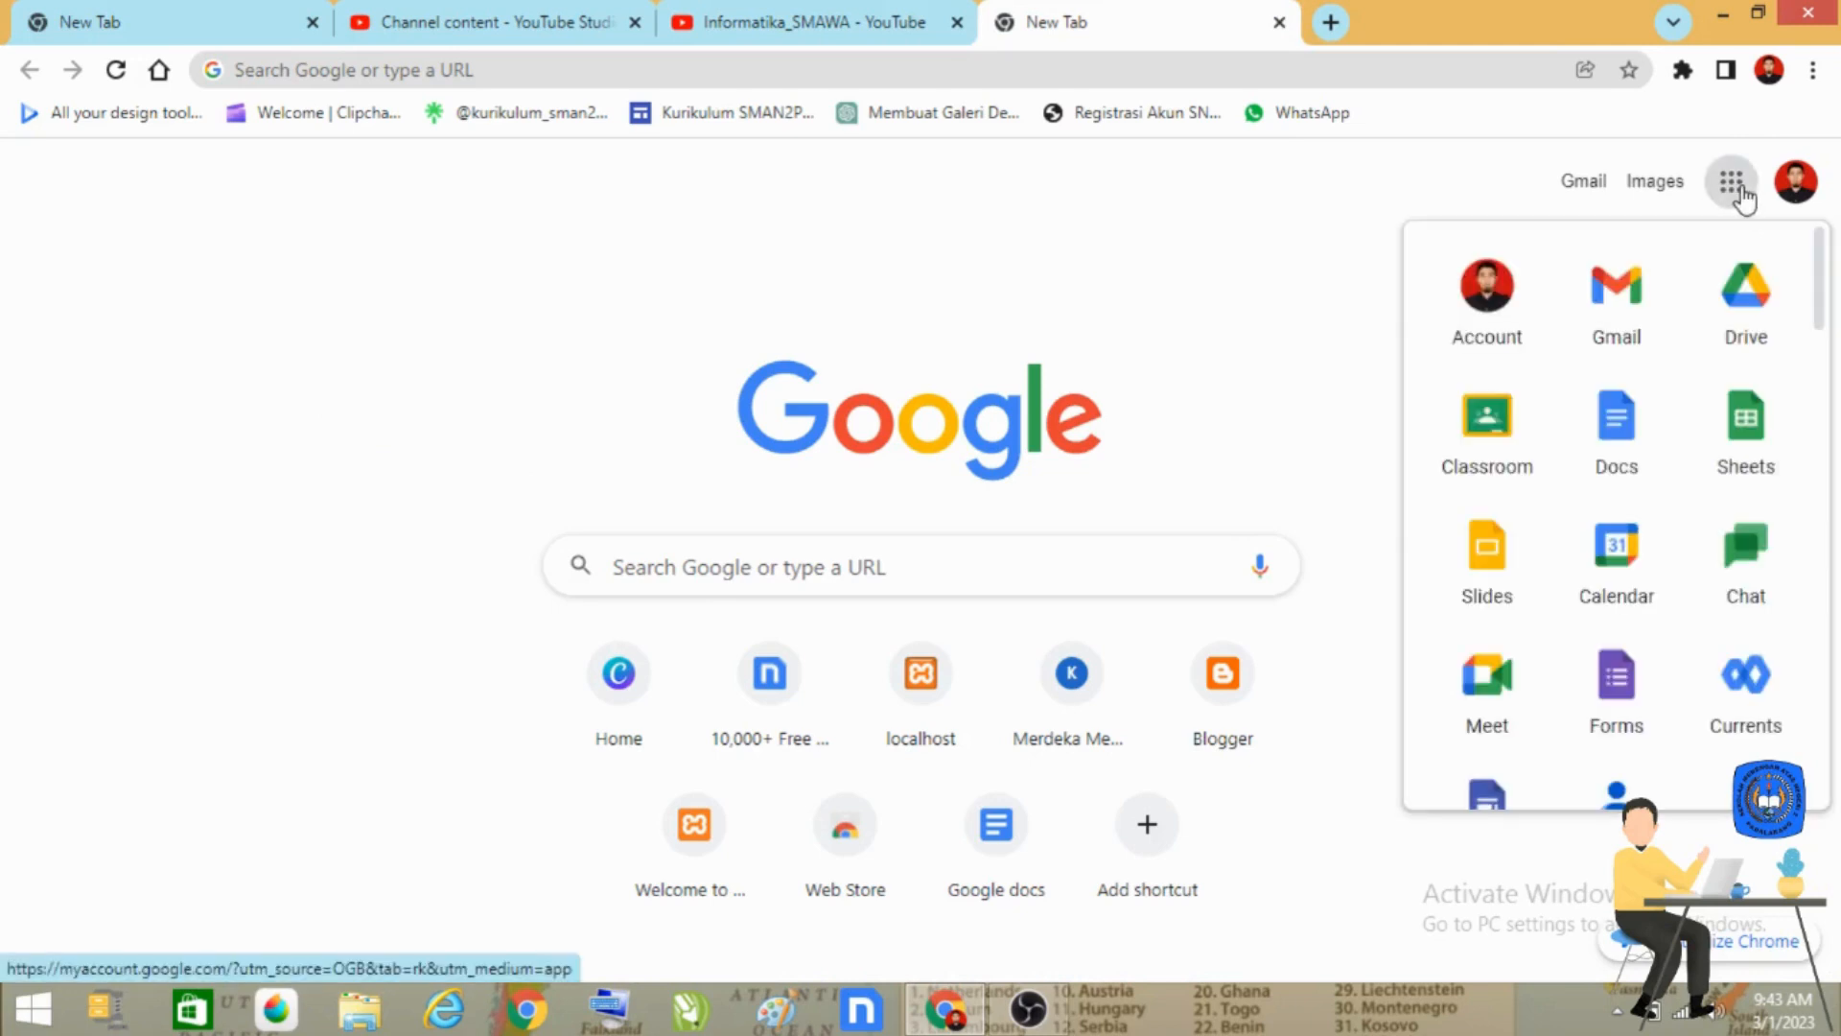
left_click(1758, 464)
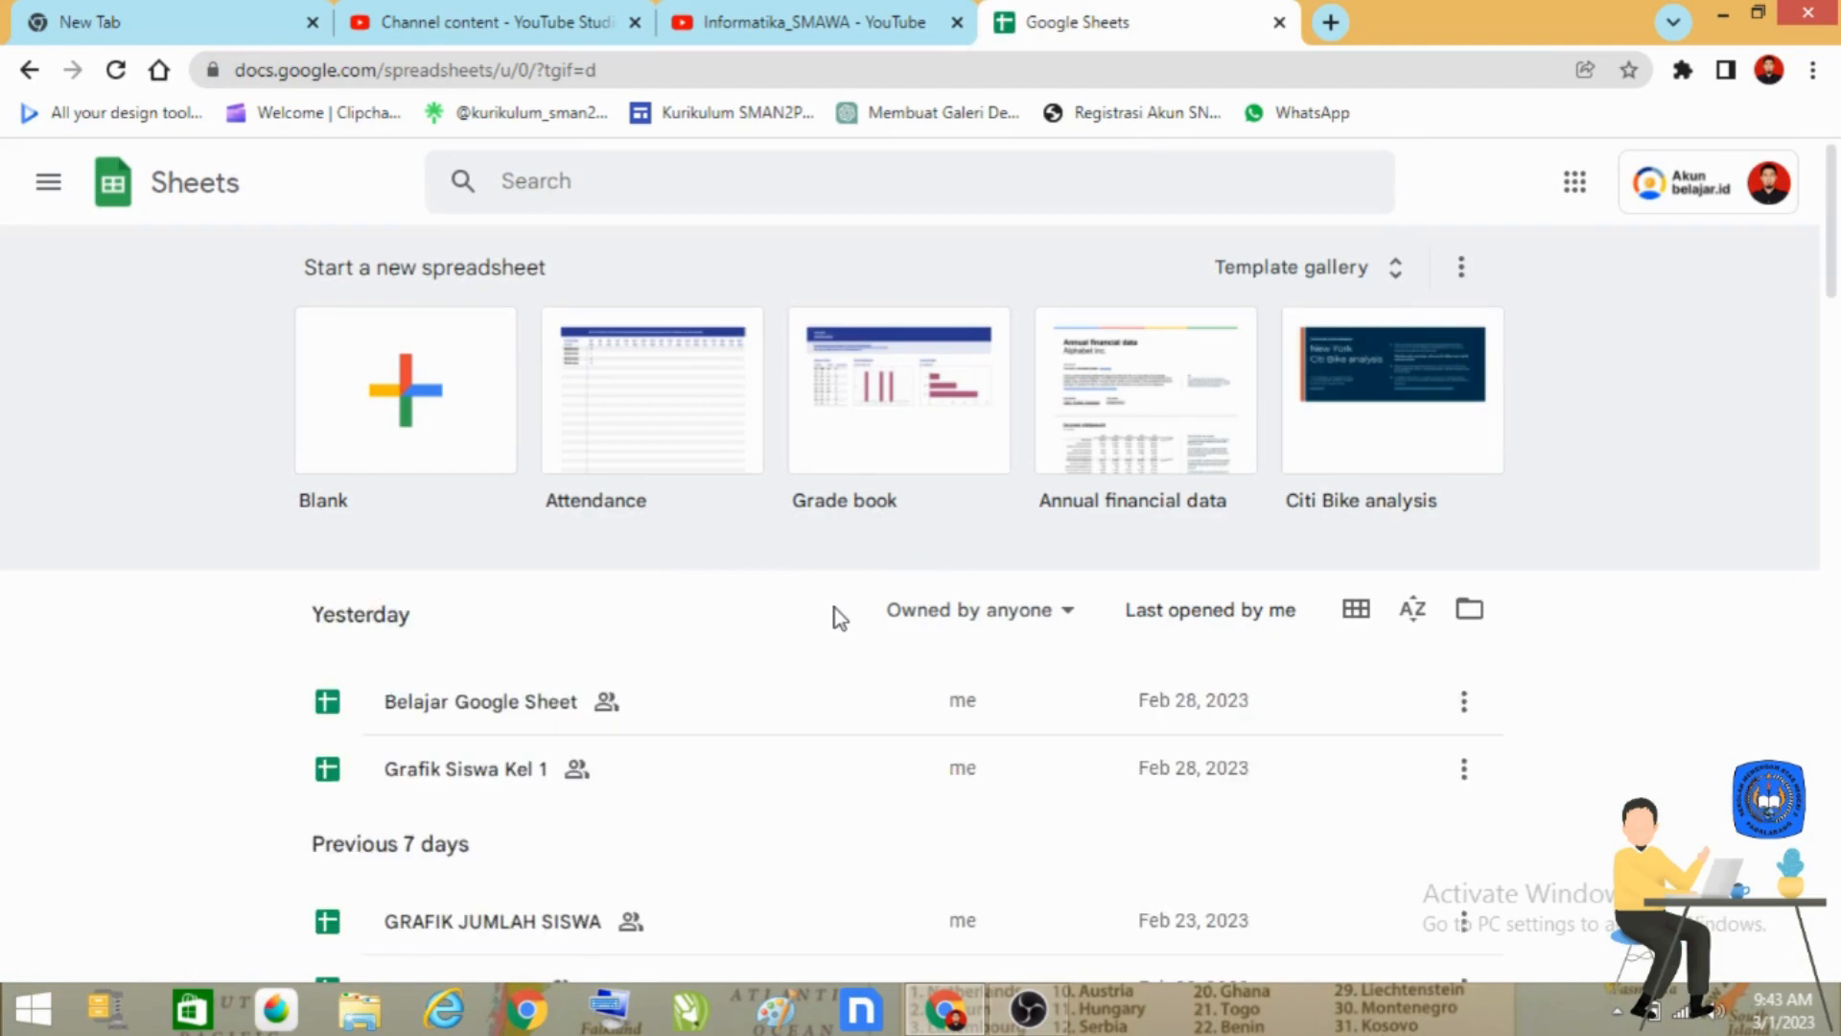
left_click(460, 701)
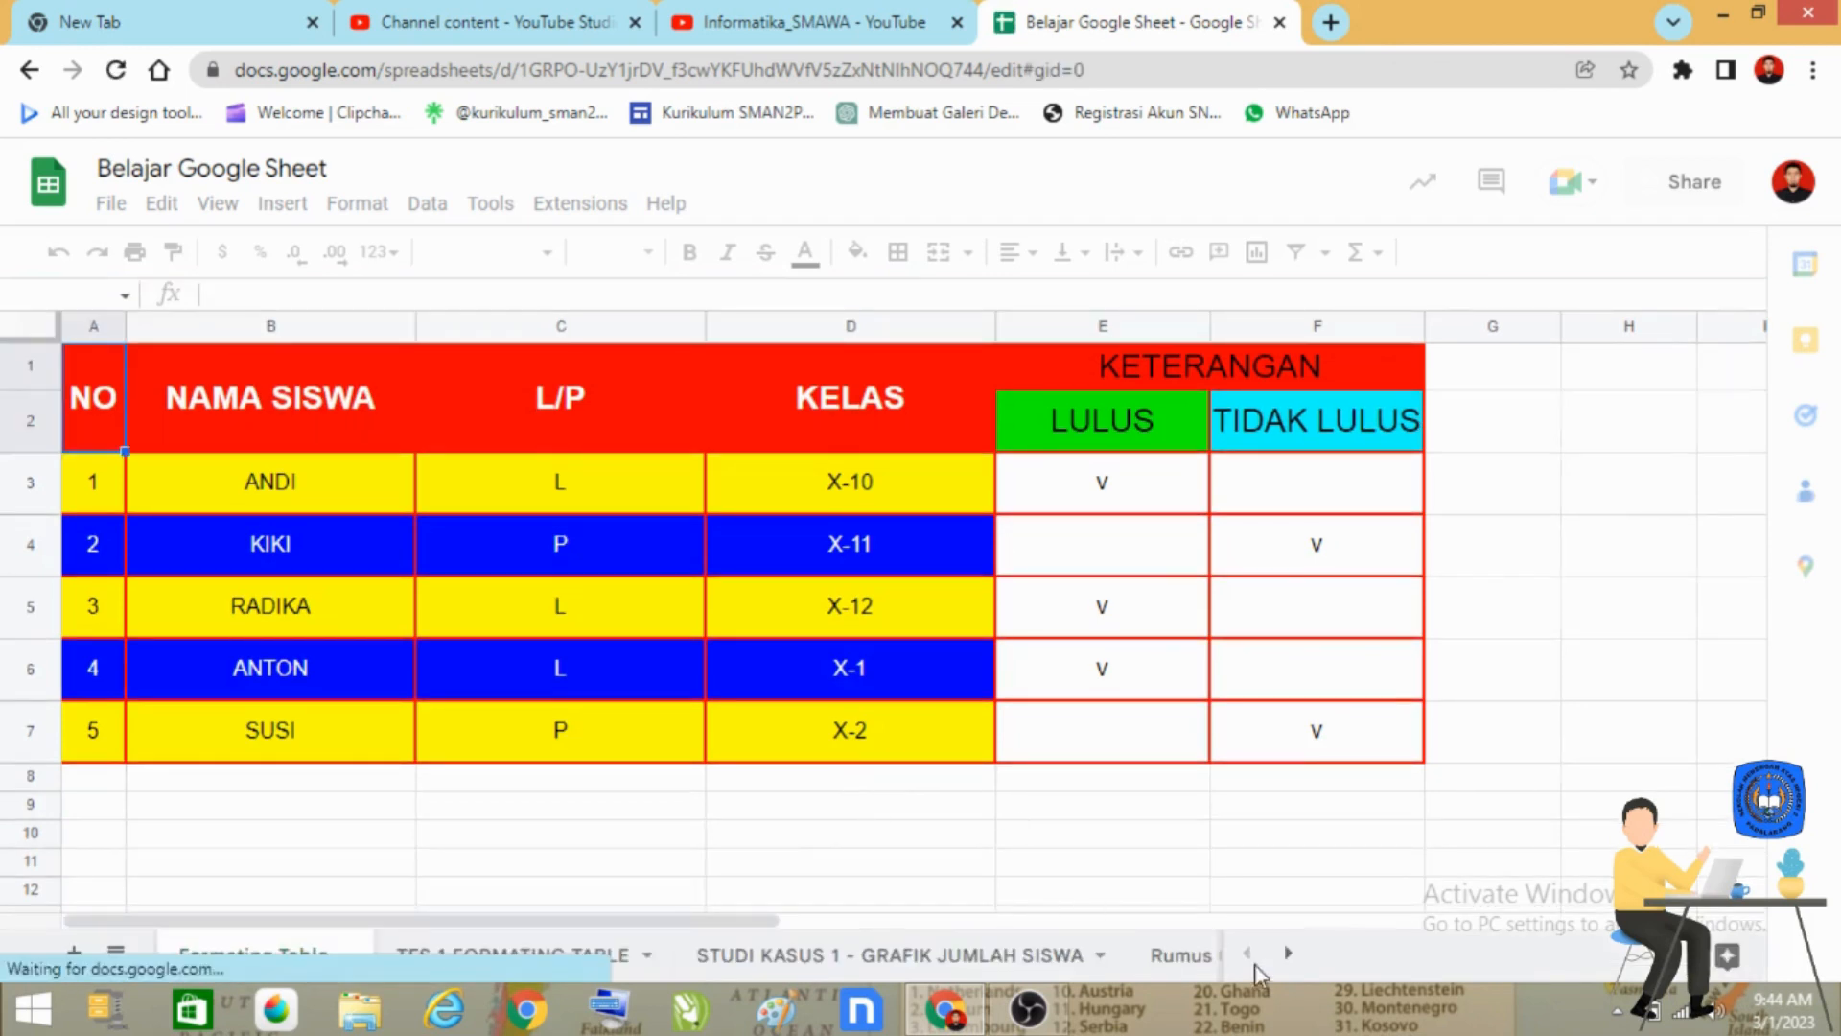
Add a new blank sheet directly after the "Studi Kasus Rumus Bangun Matematik" sheet.
left_click(1288, 953)
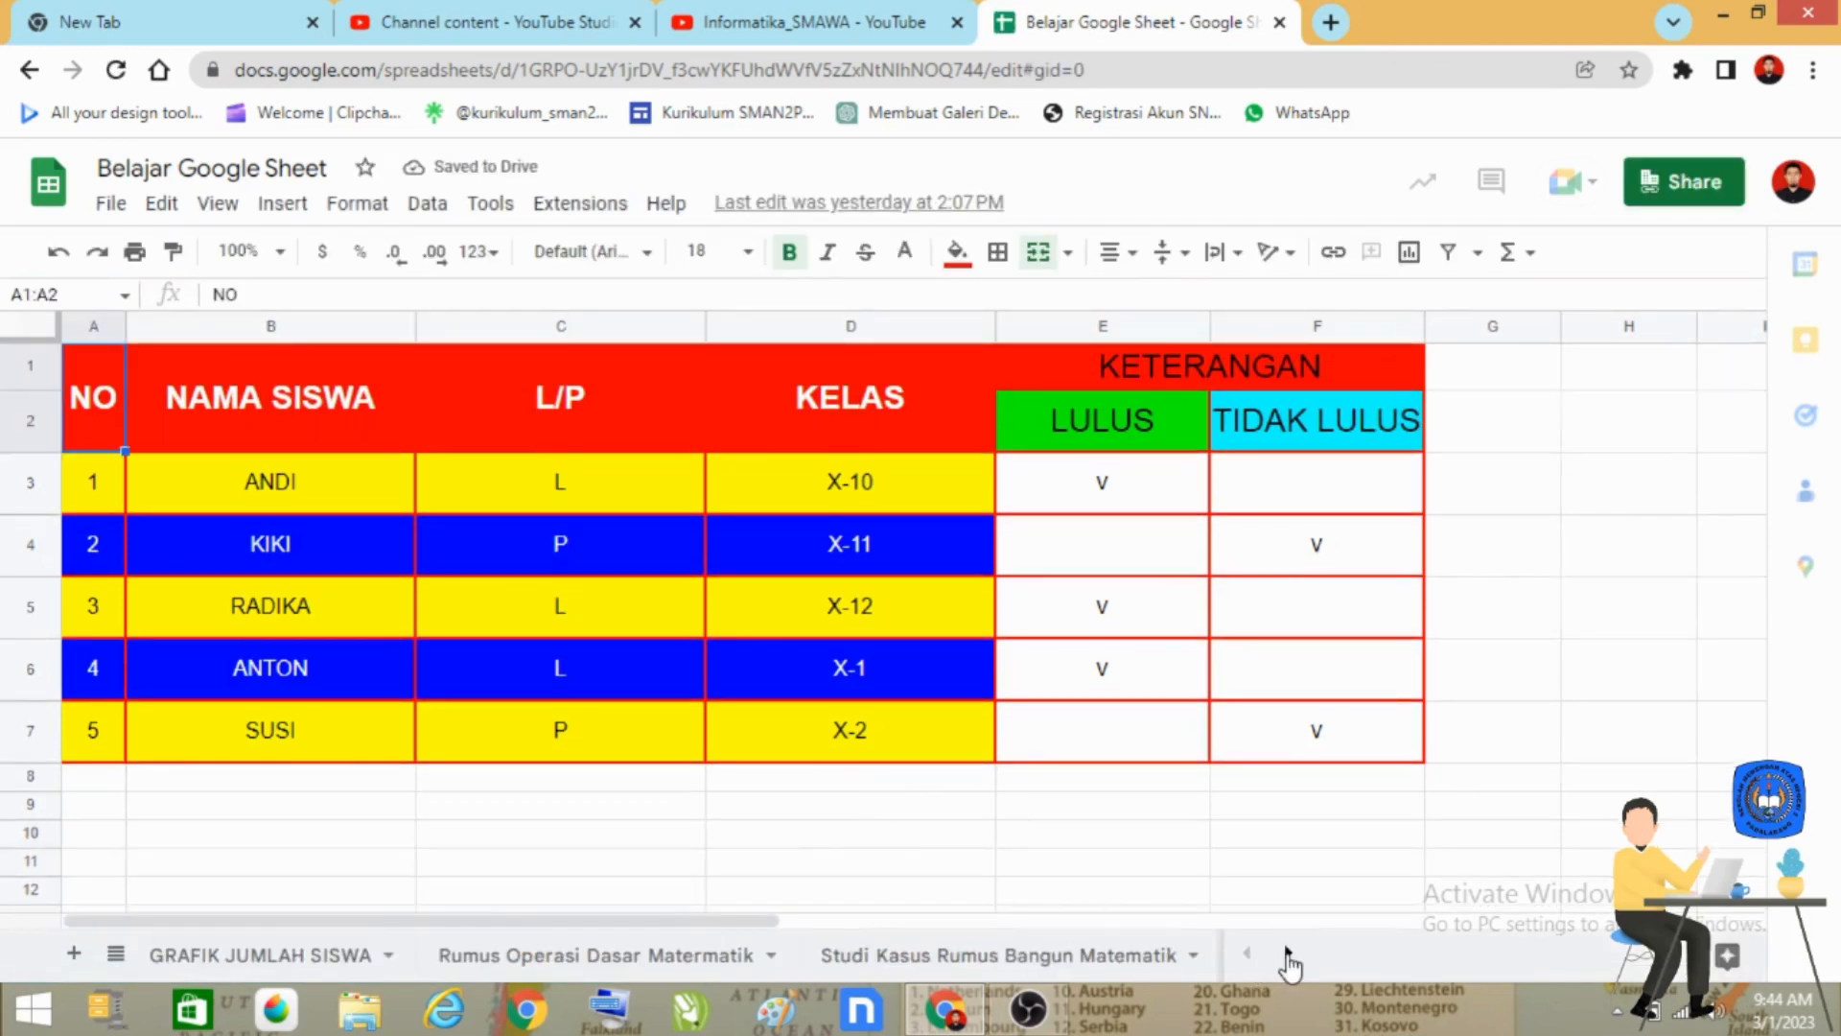
left_click(1022, 956)
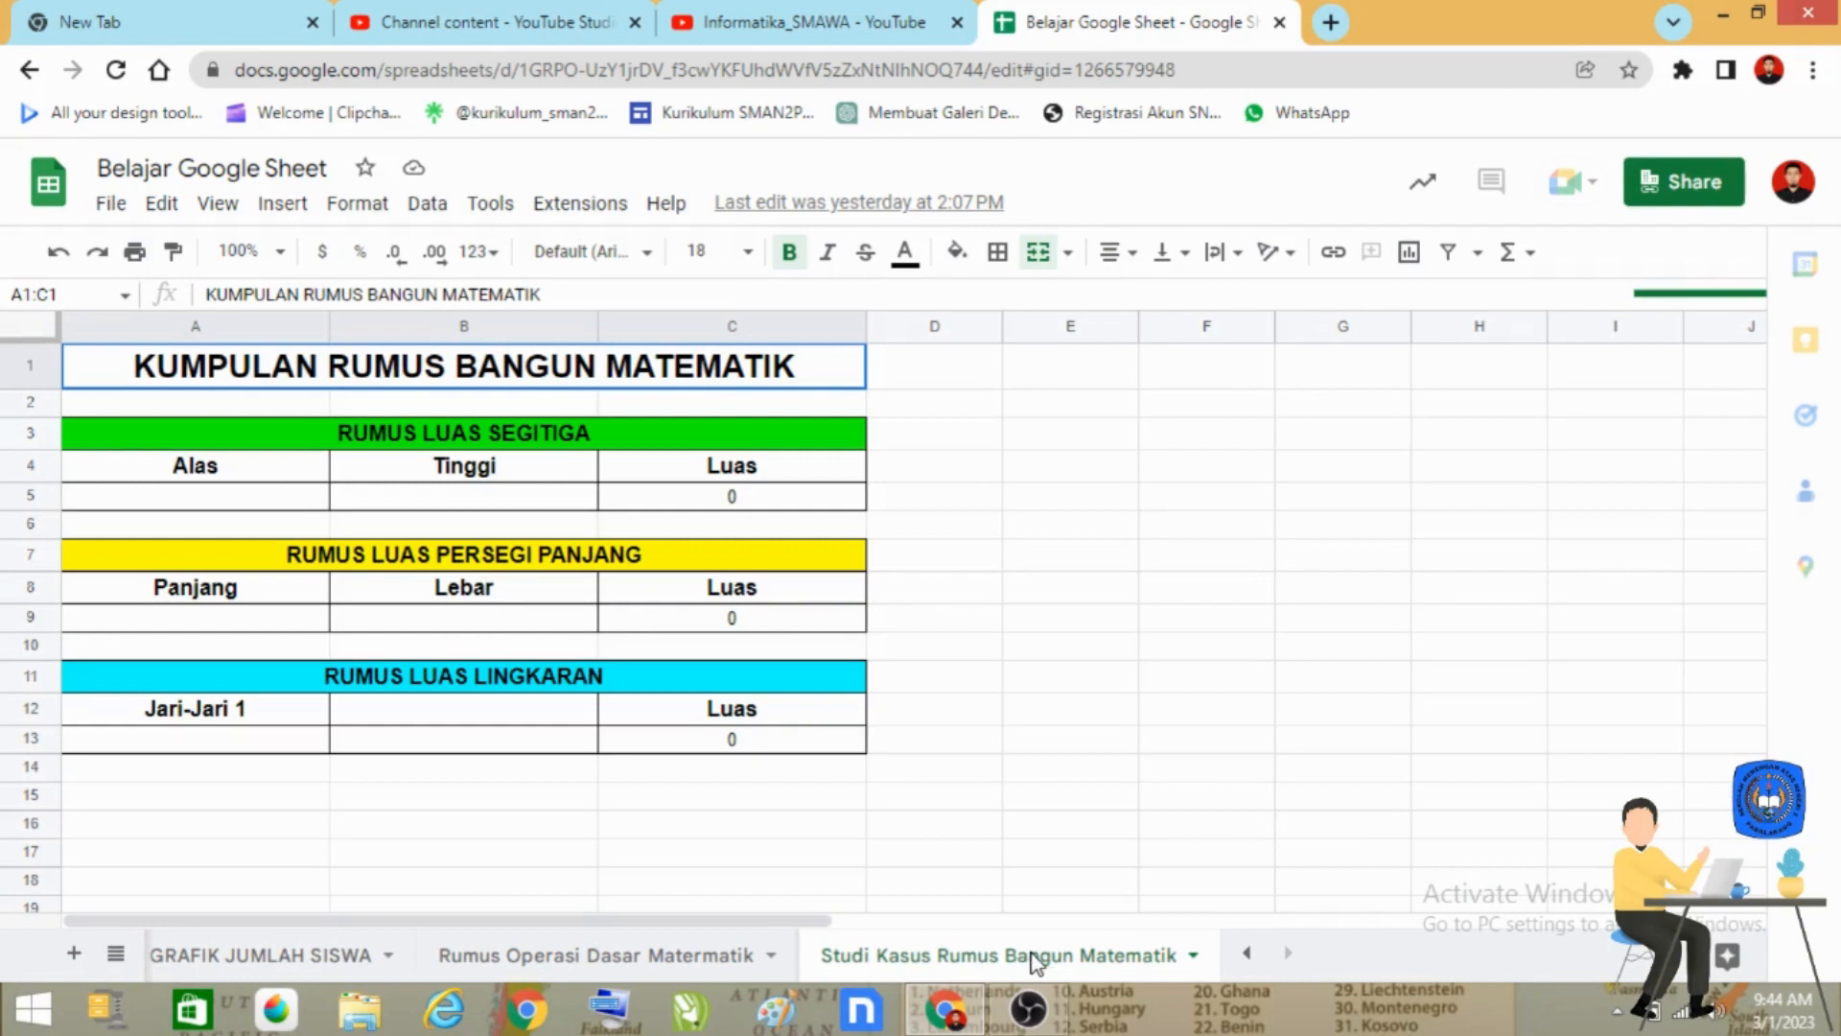
left_click(74, 955)
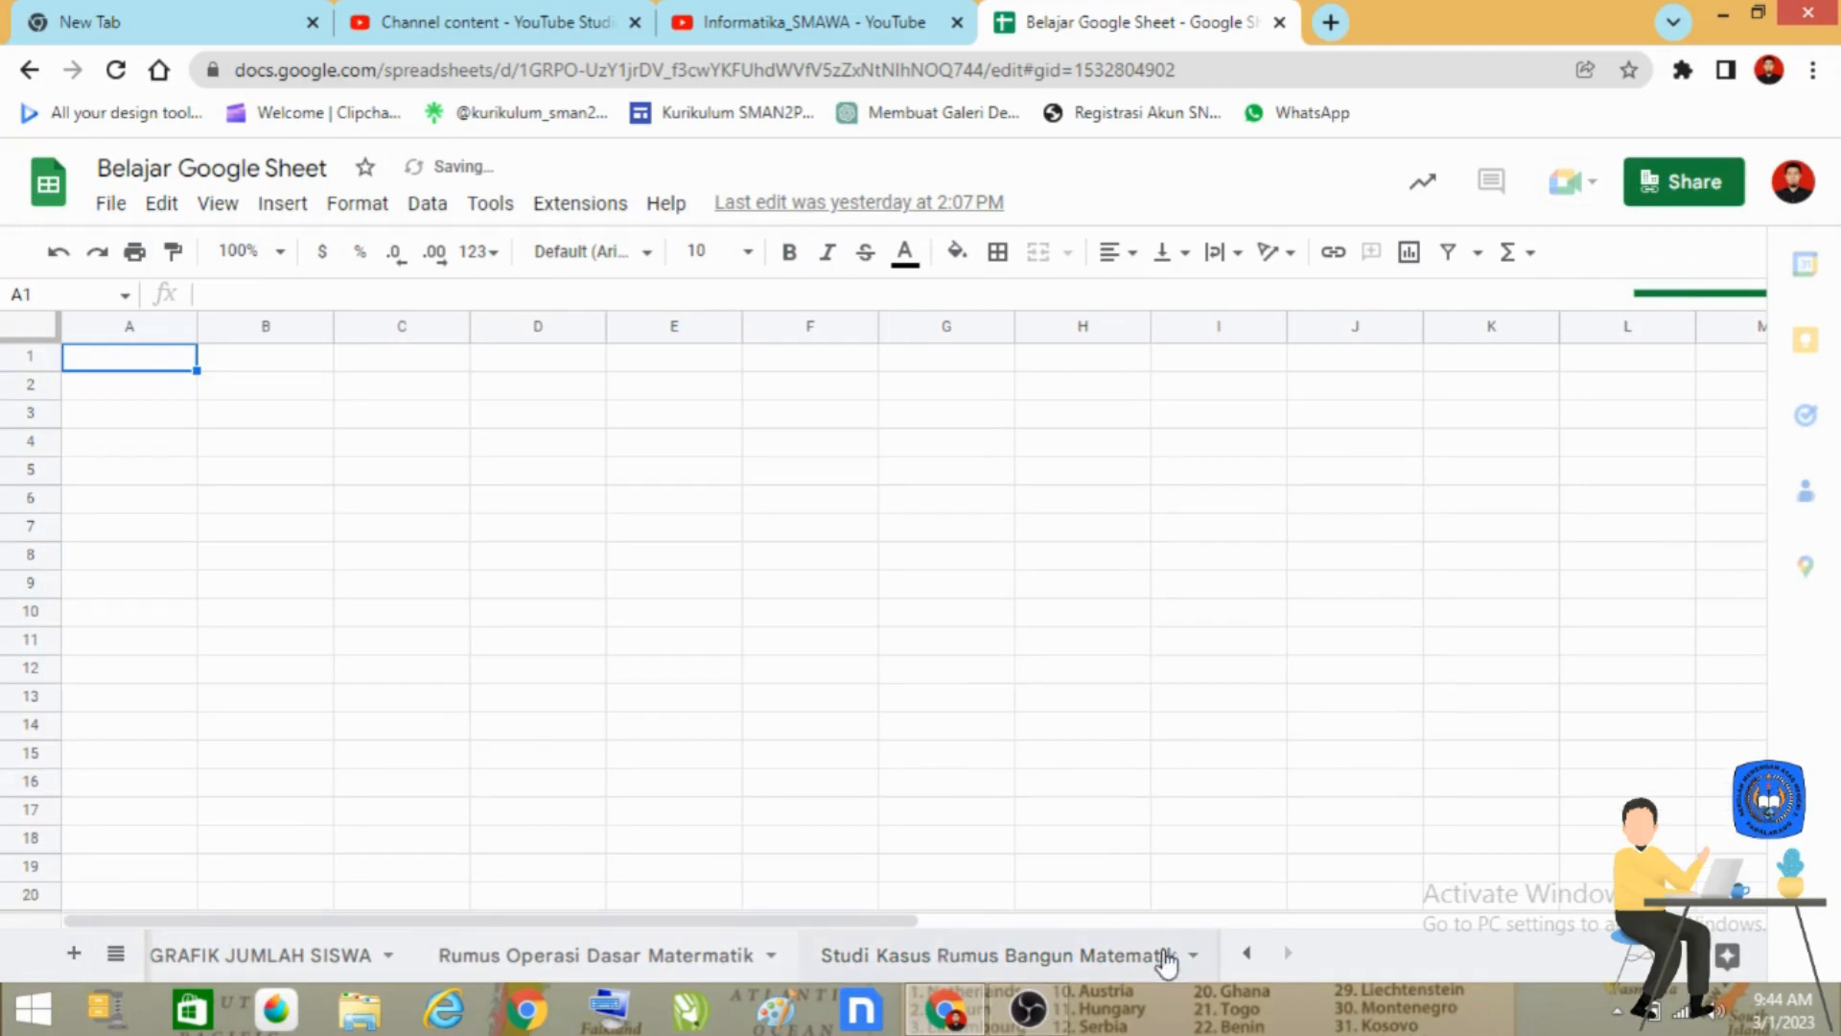
Rename the new blank sheet as "SUM-Average-Max-Min".
left_click(1246, 952)
left_click(1287, 953)
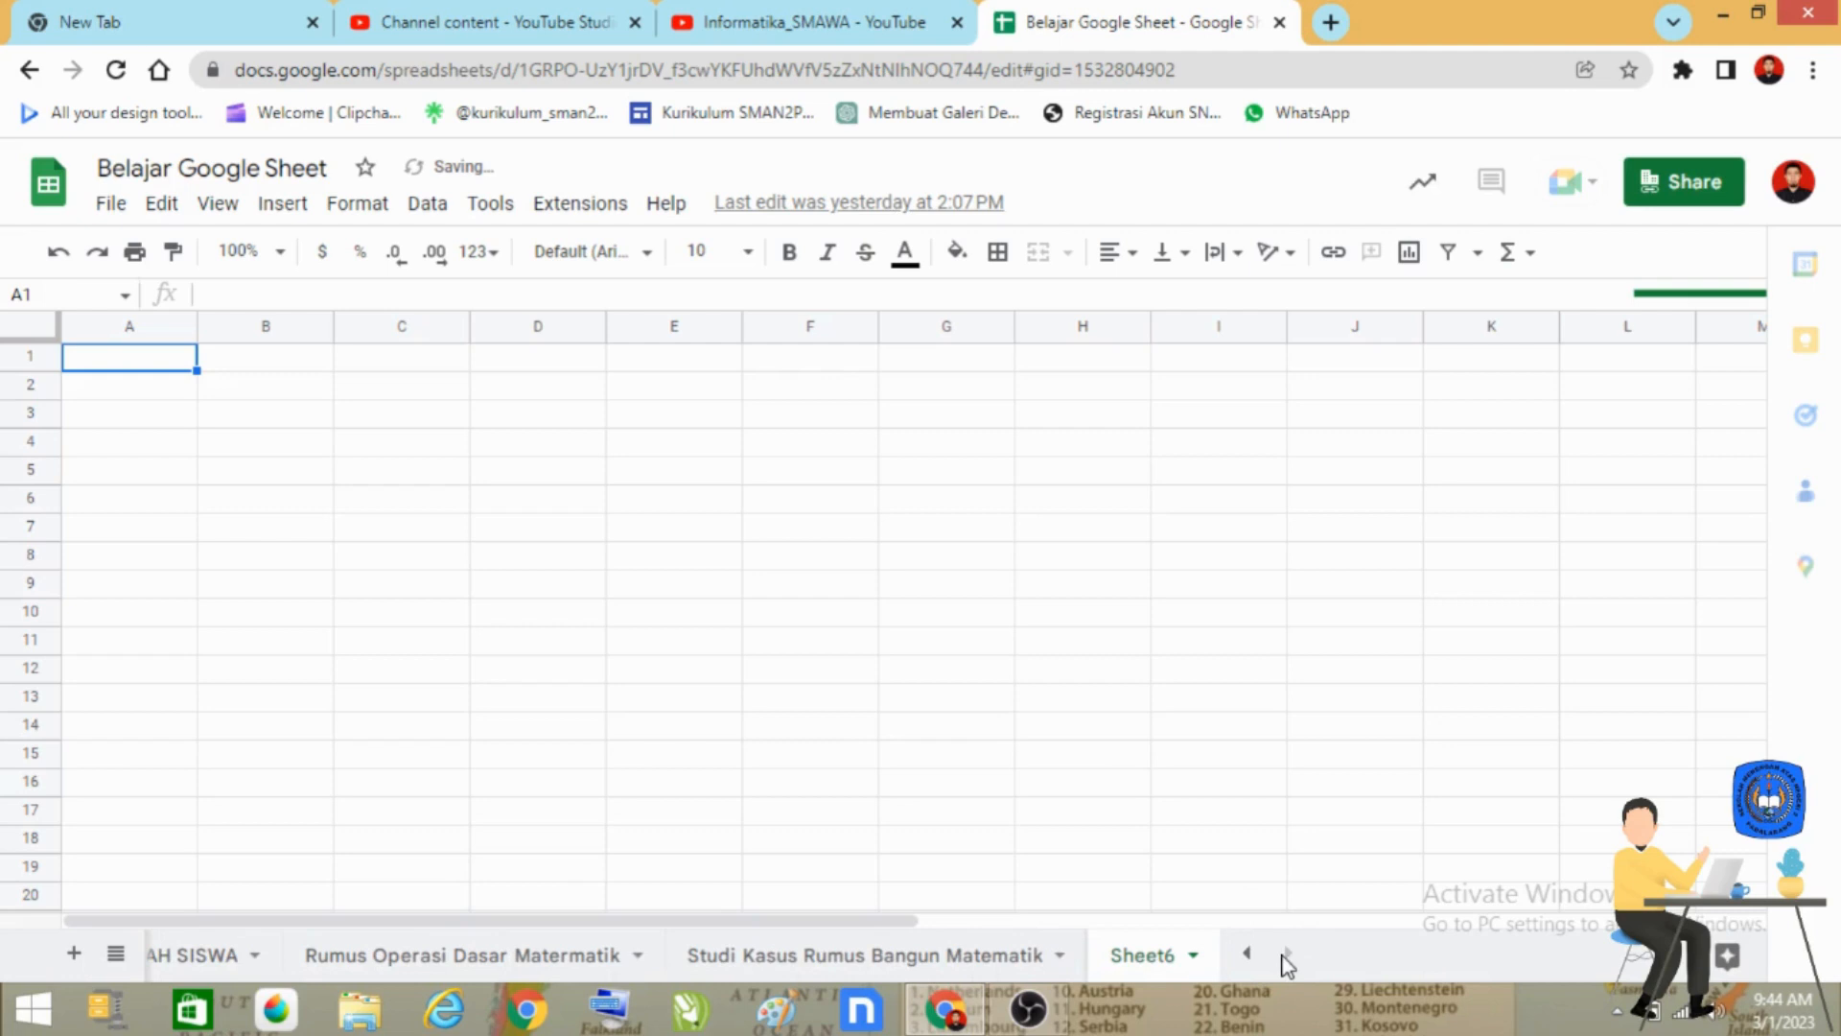
left_click(1193, 955)
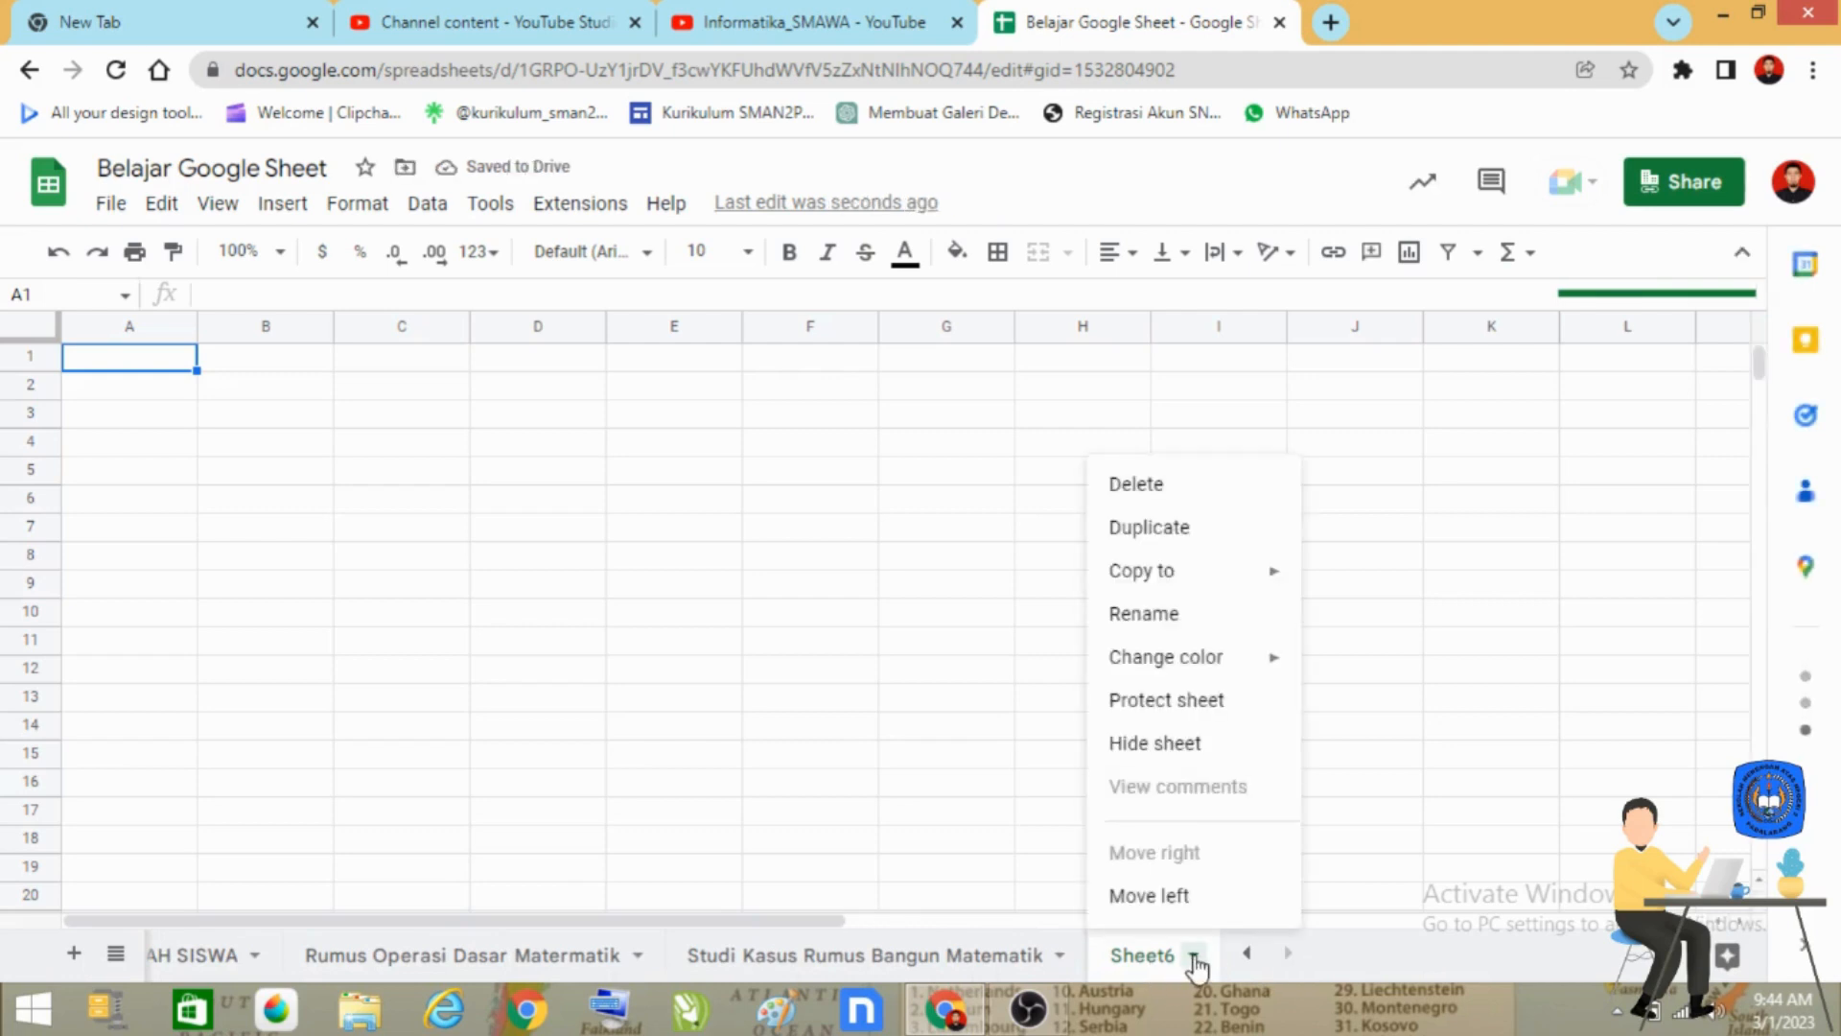
left_click(1183, 617)
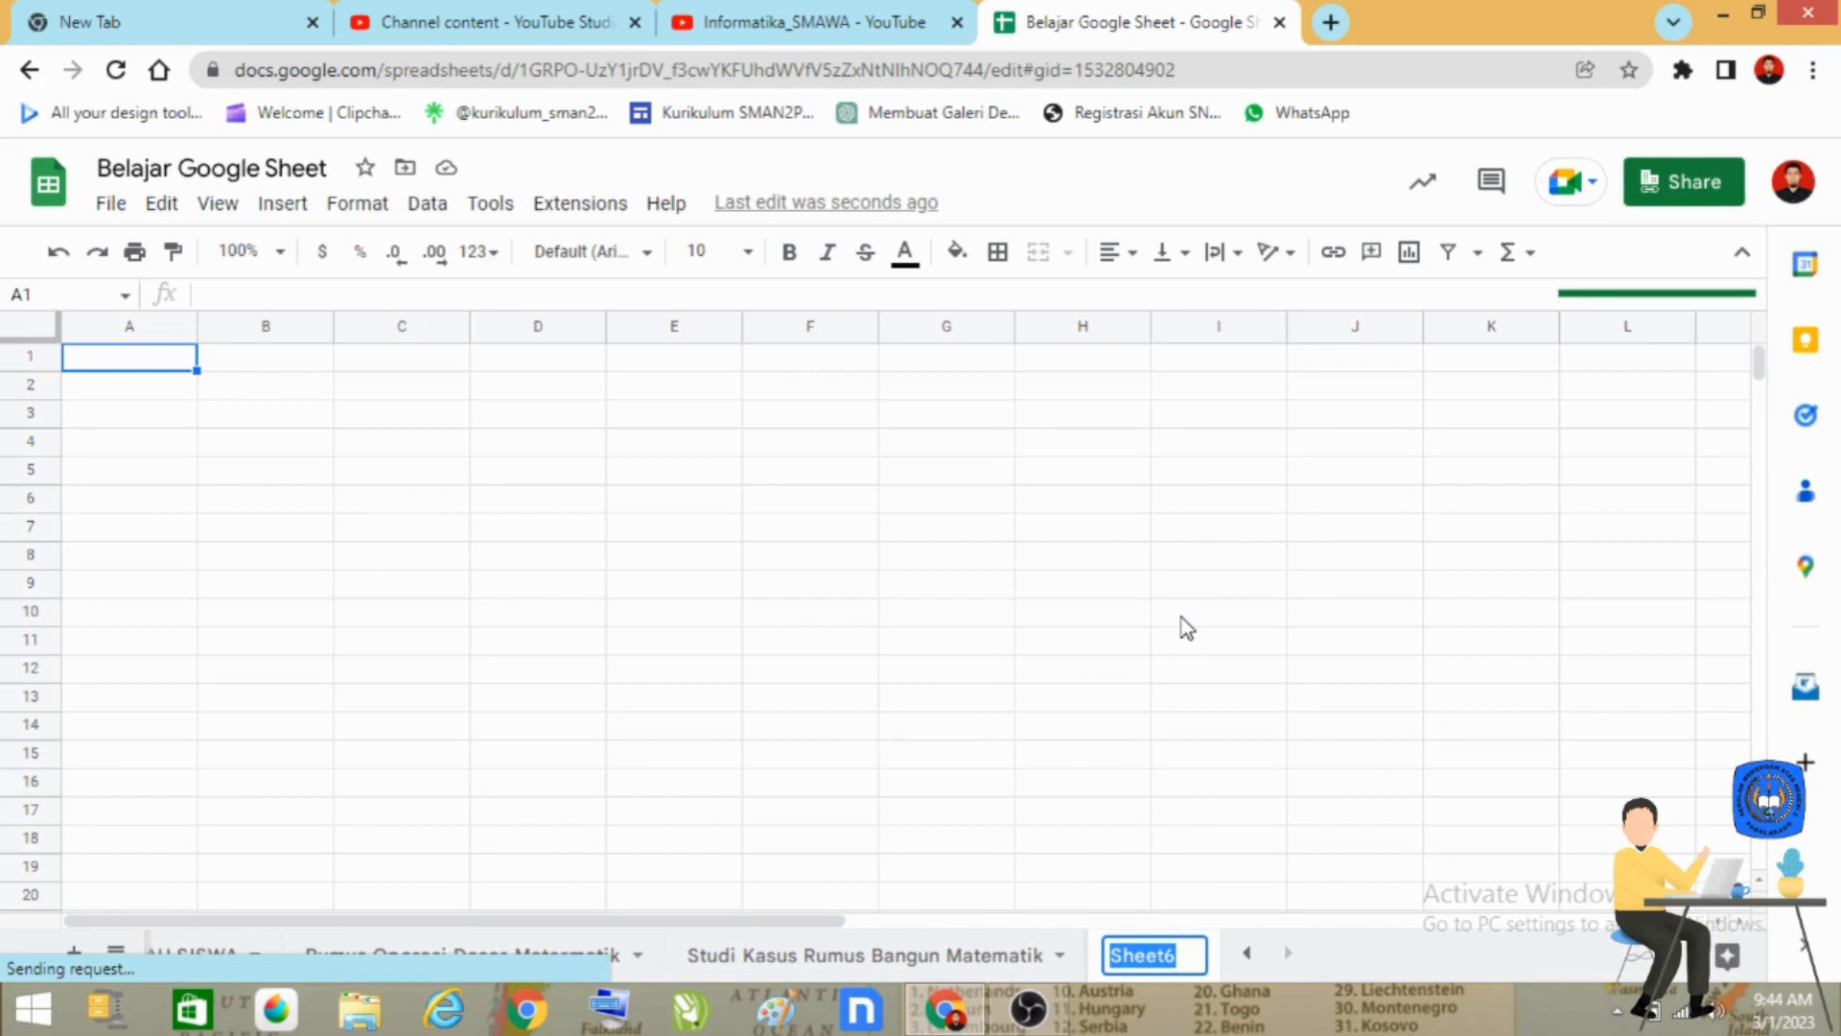
type("S")
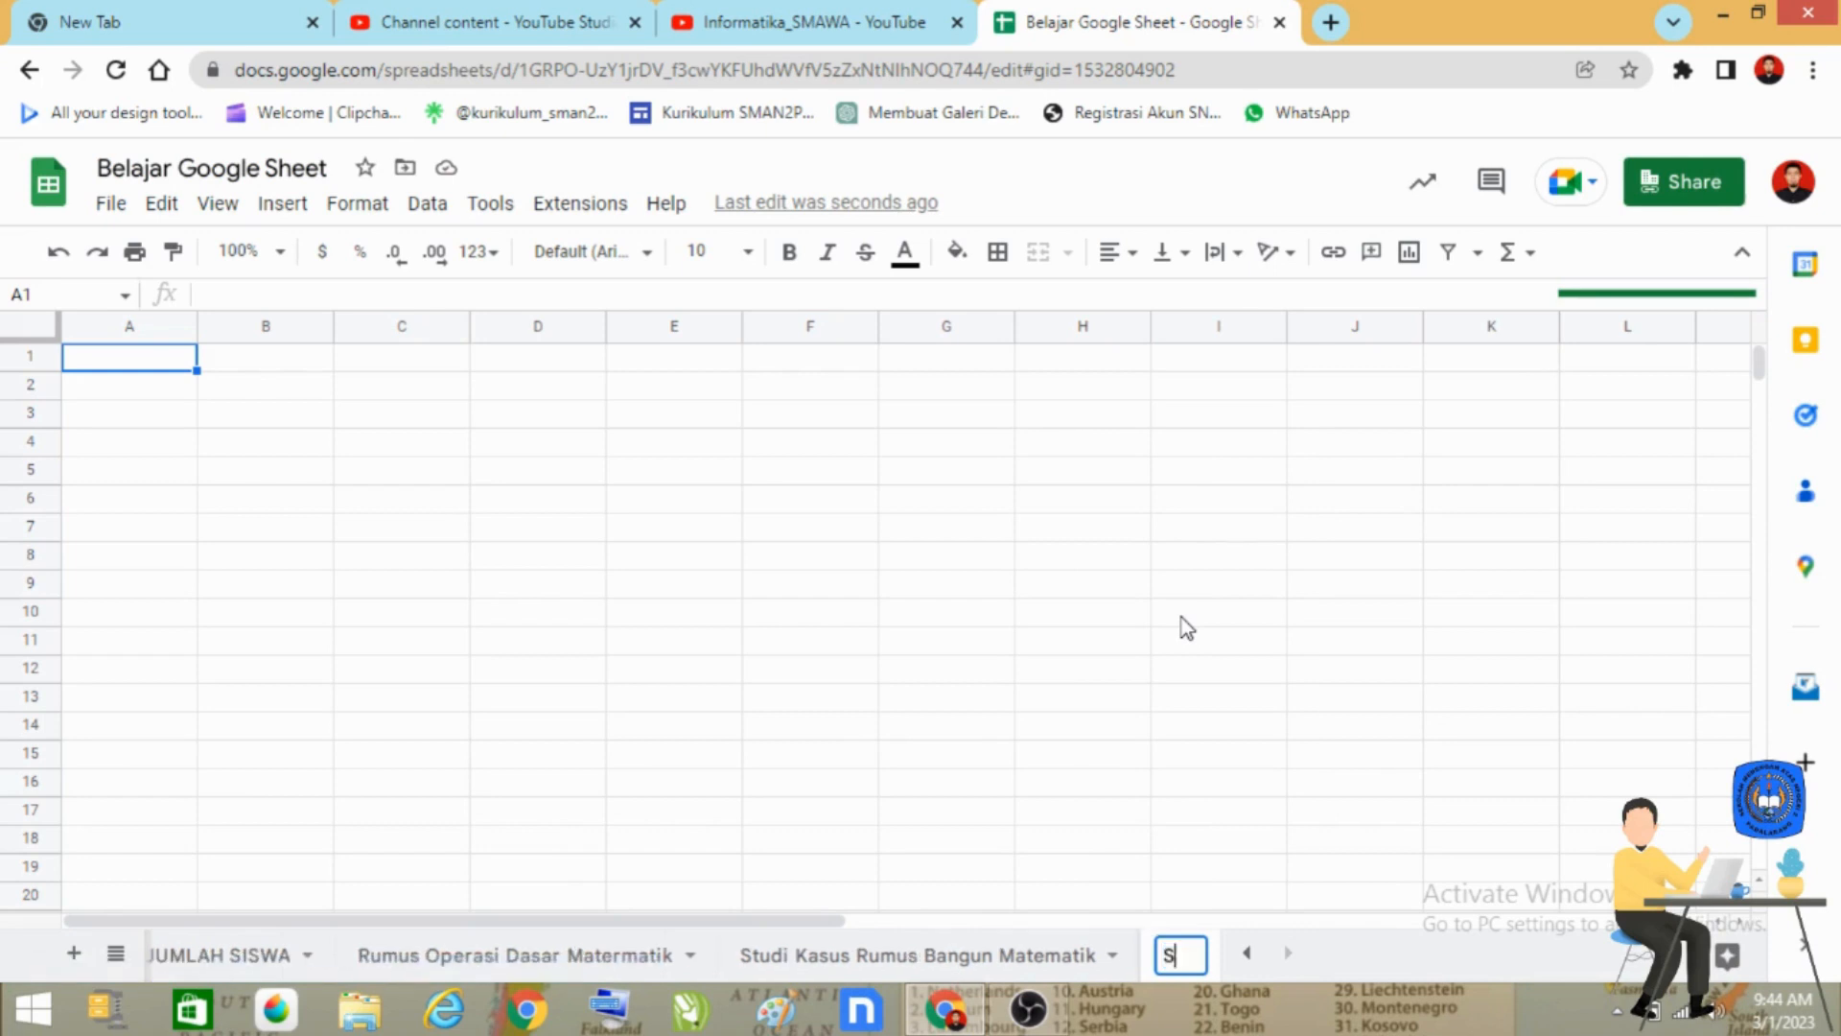
type("UM-Average")
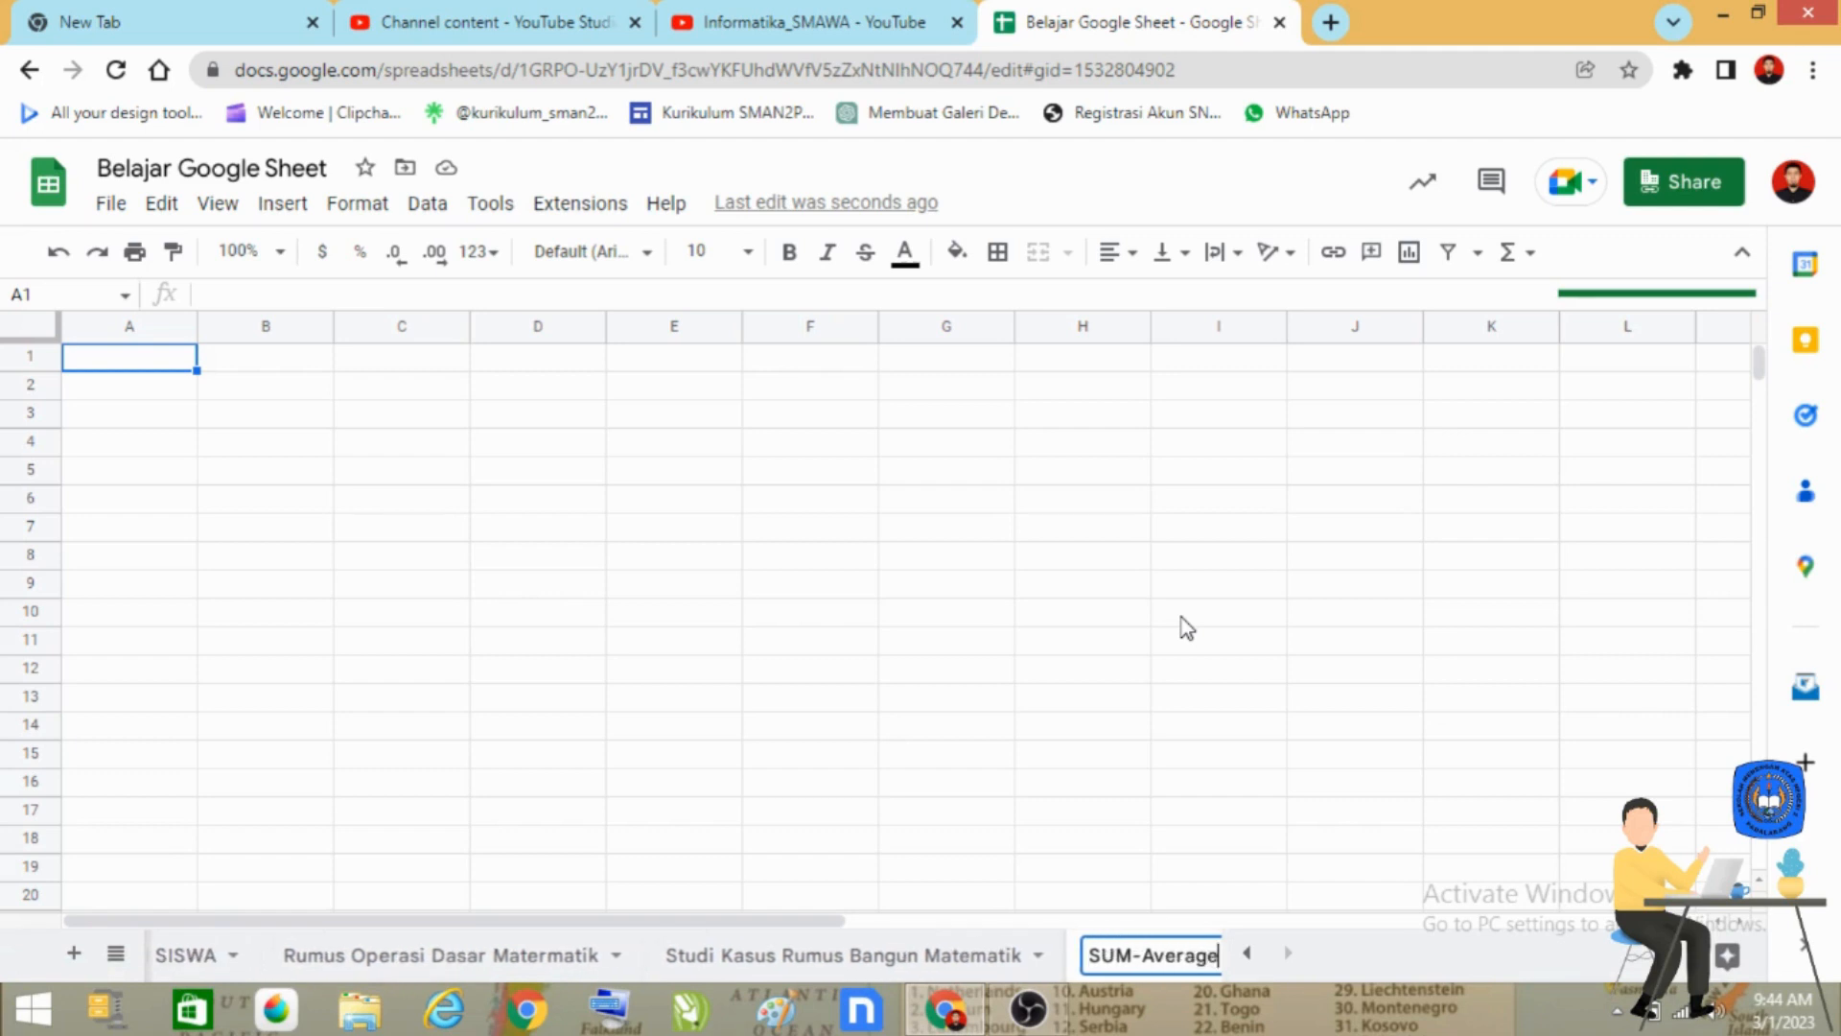
type("-Max")
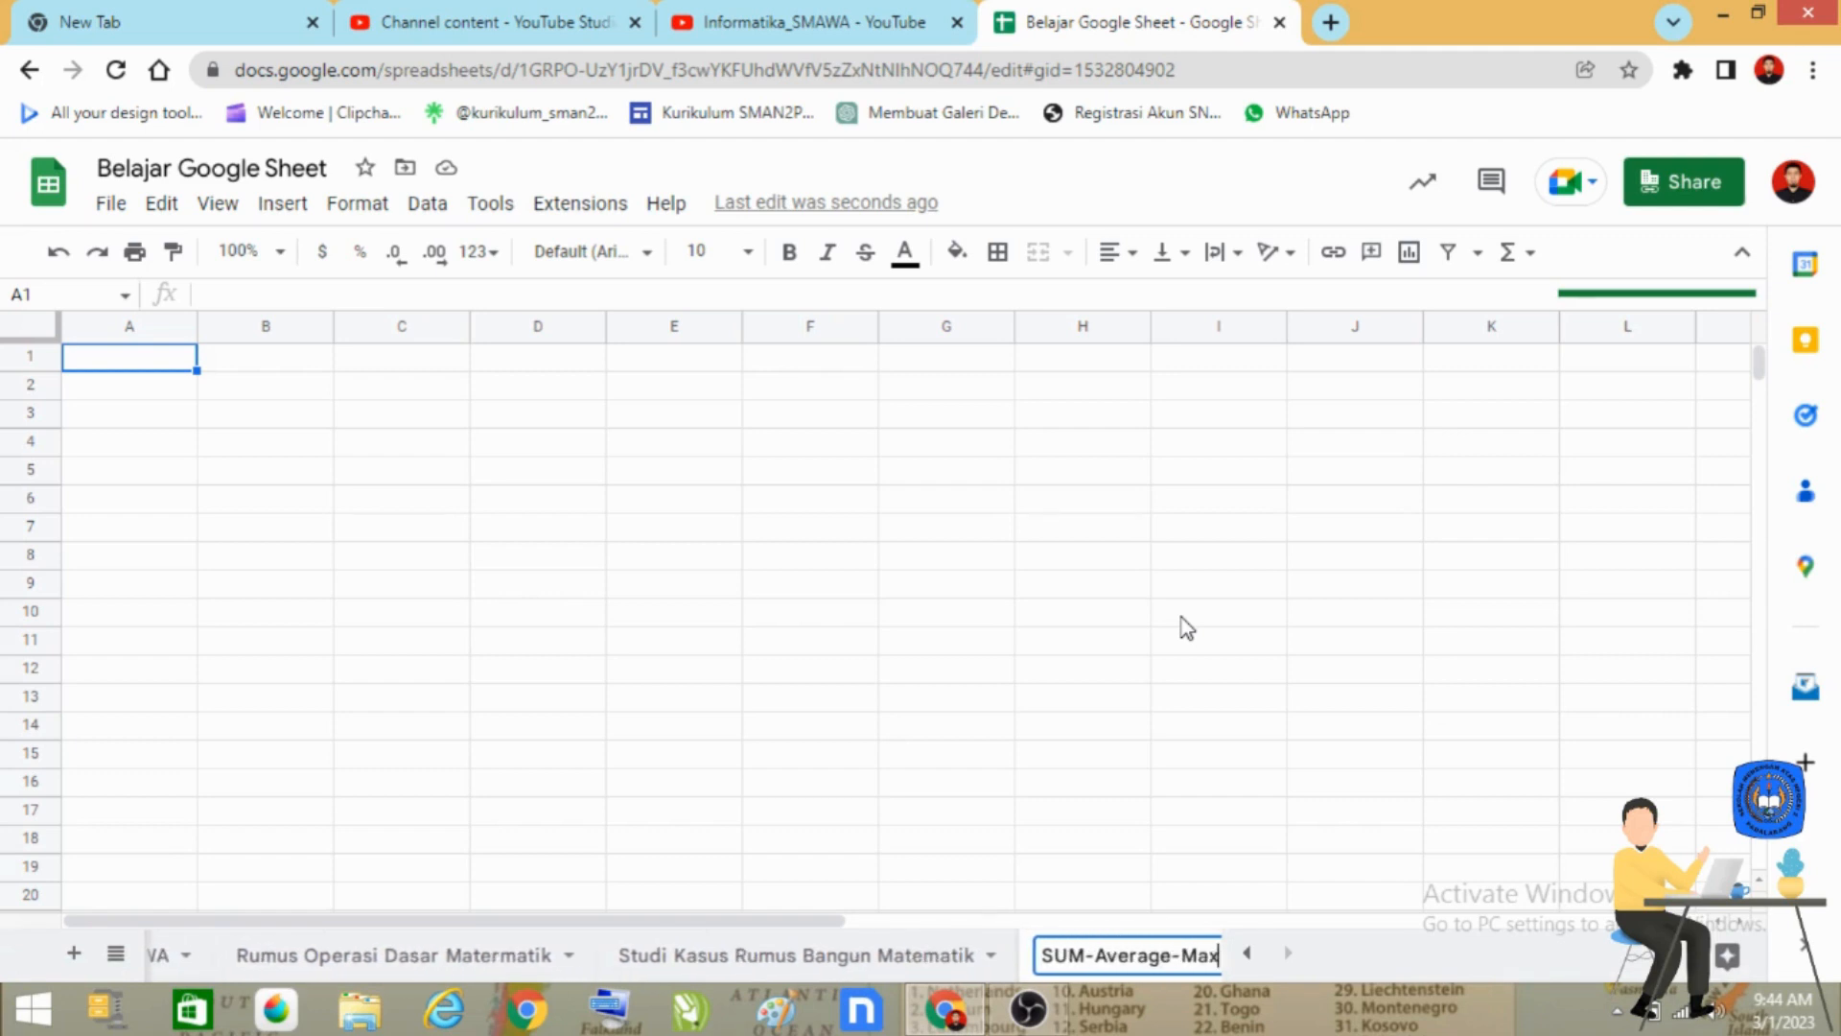
type("-Min")
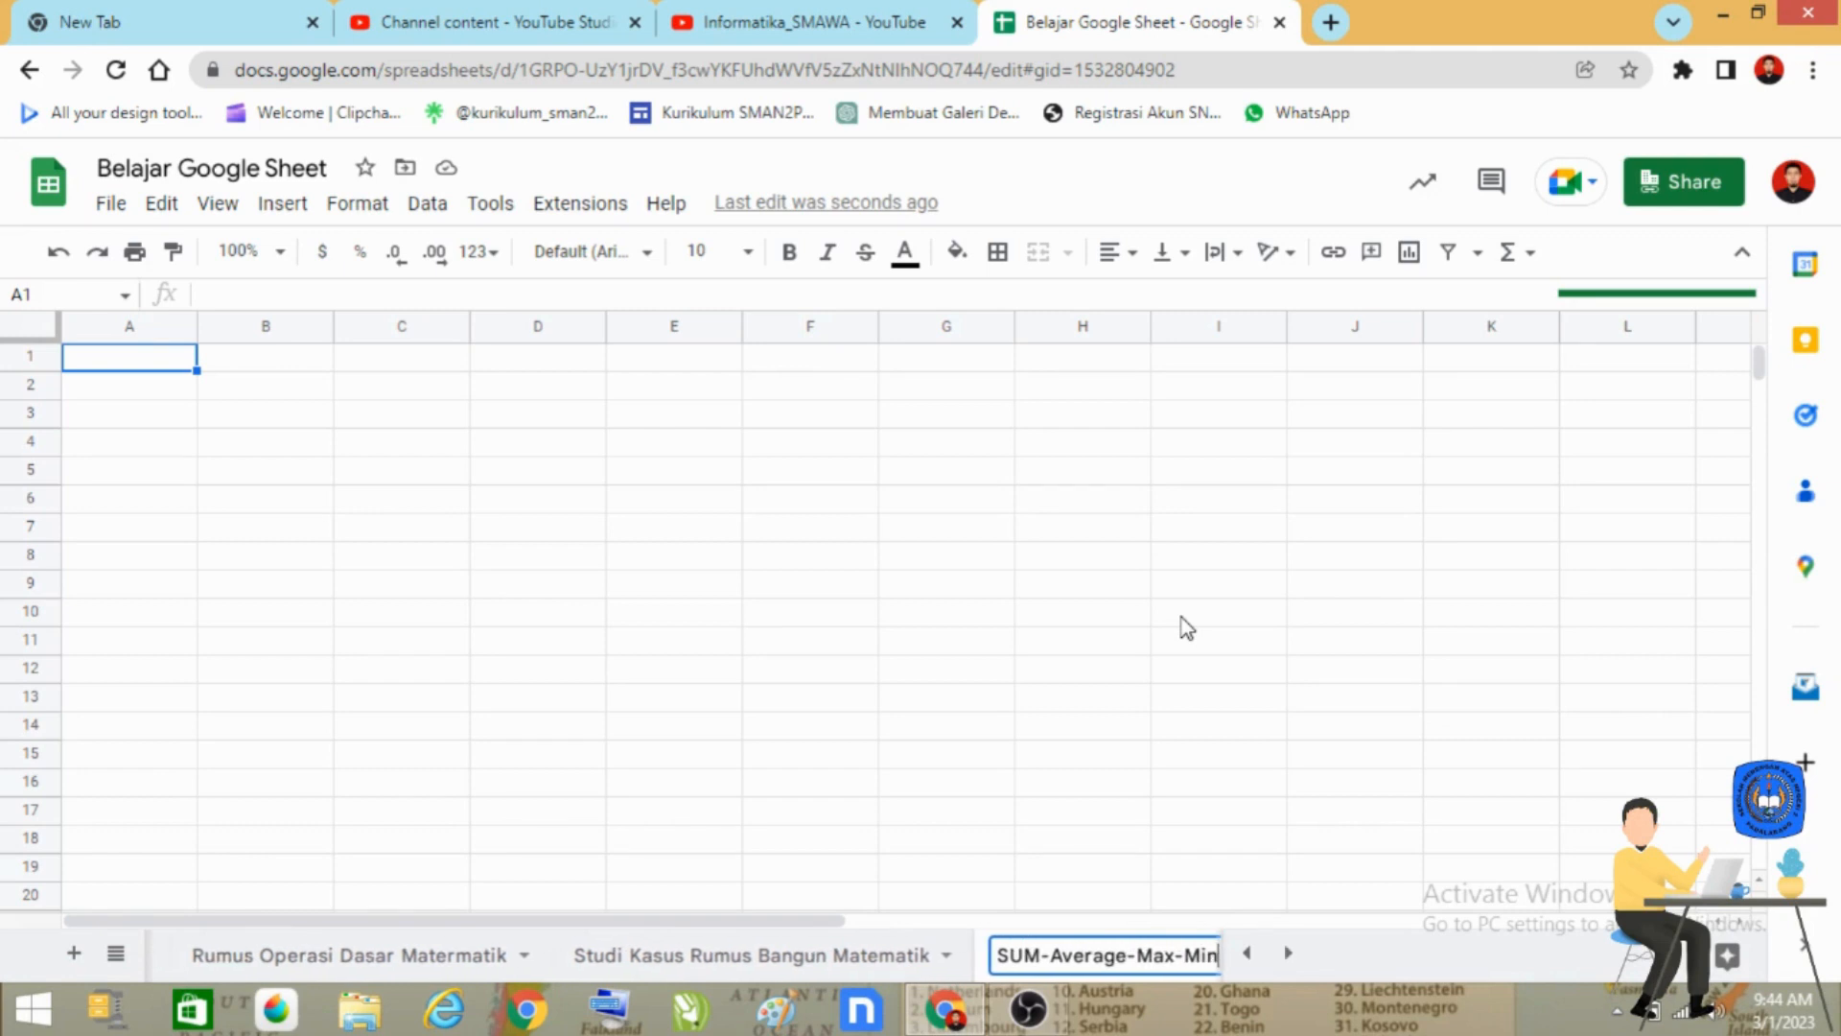
key("Return")
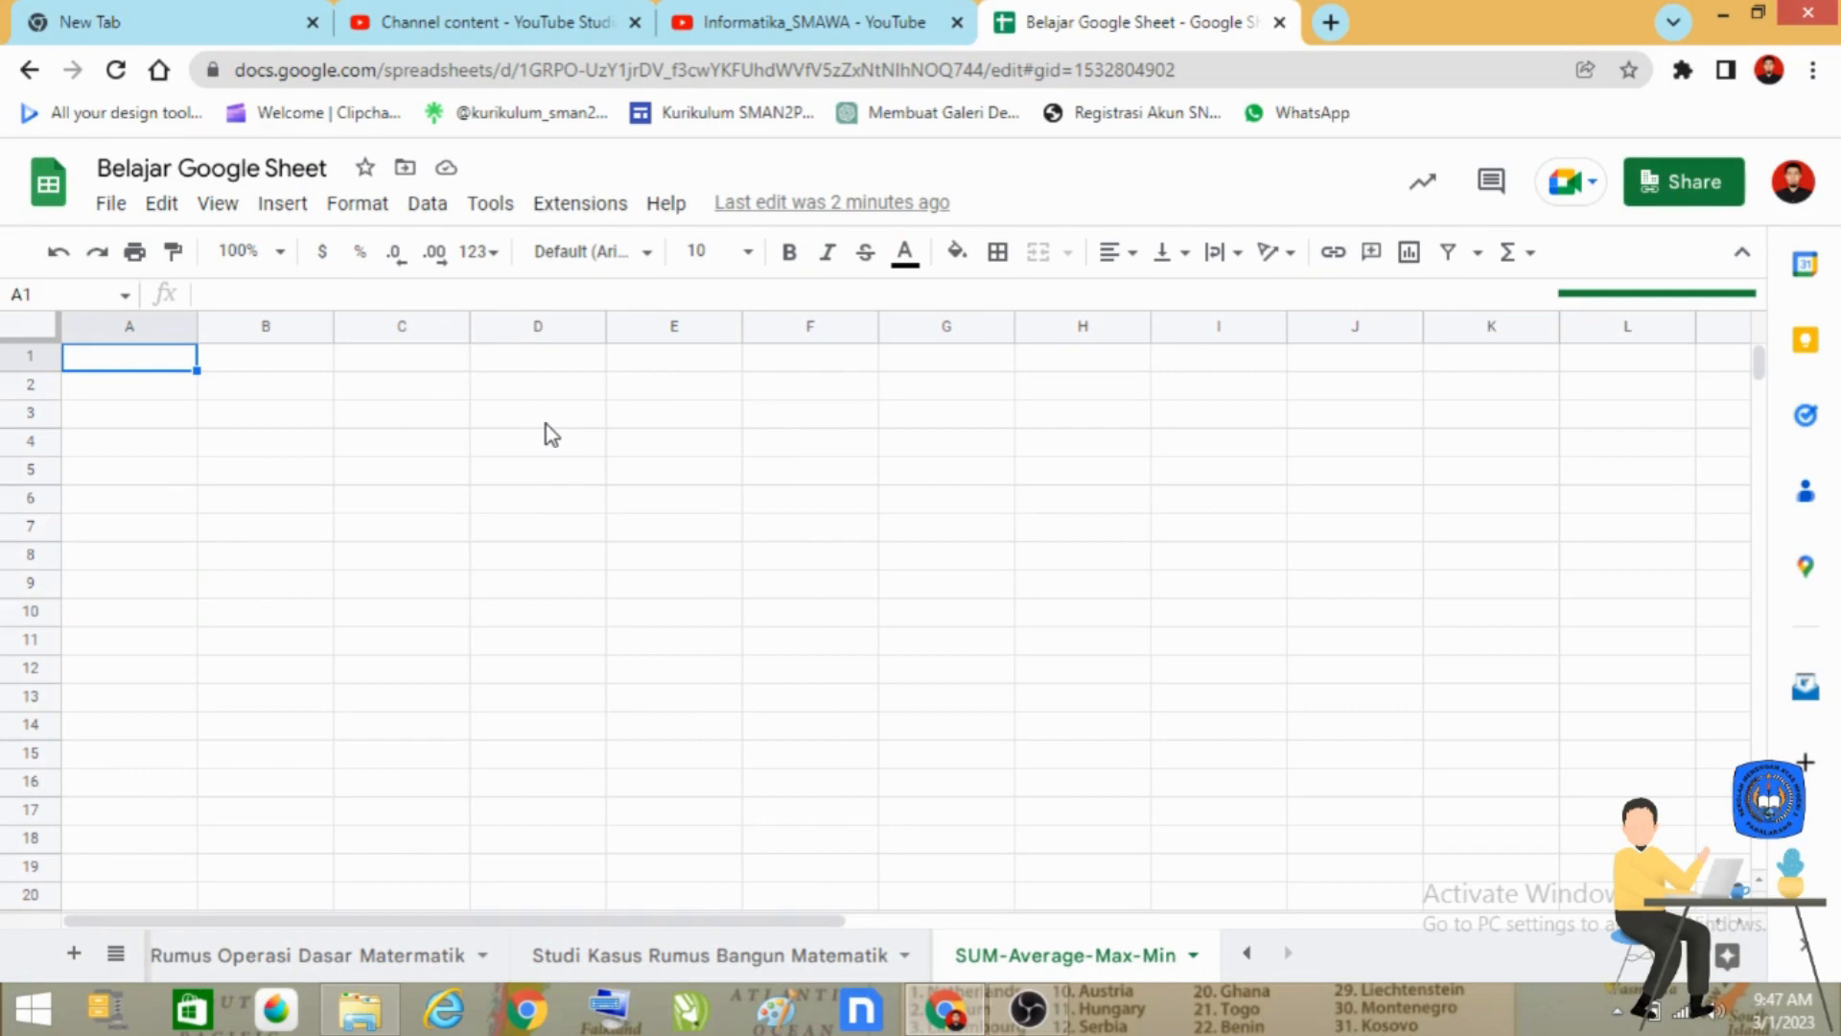
Enter the table title "TABEL GAJI KARYAWAN" in cell A1.
type("TA")
type("B")
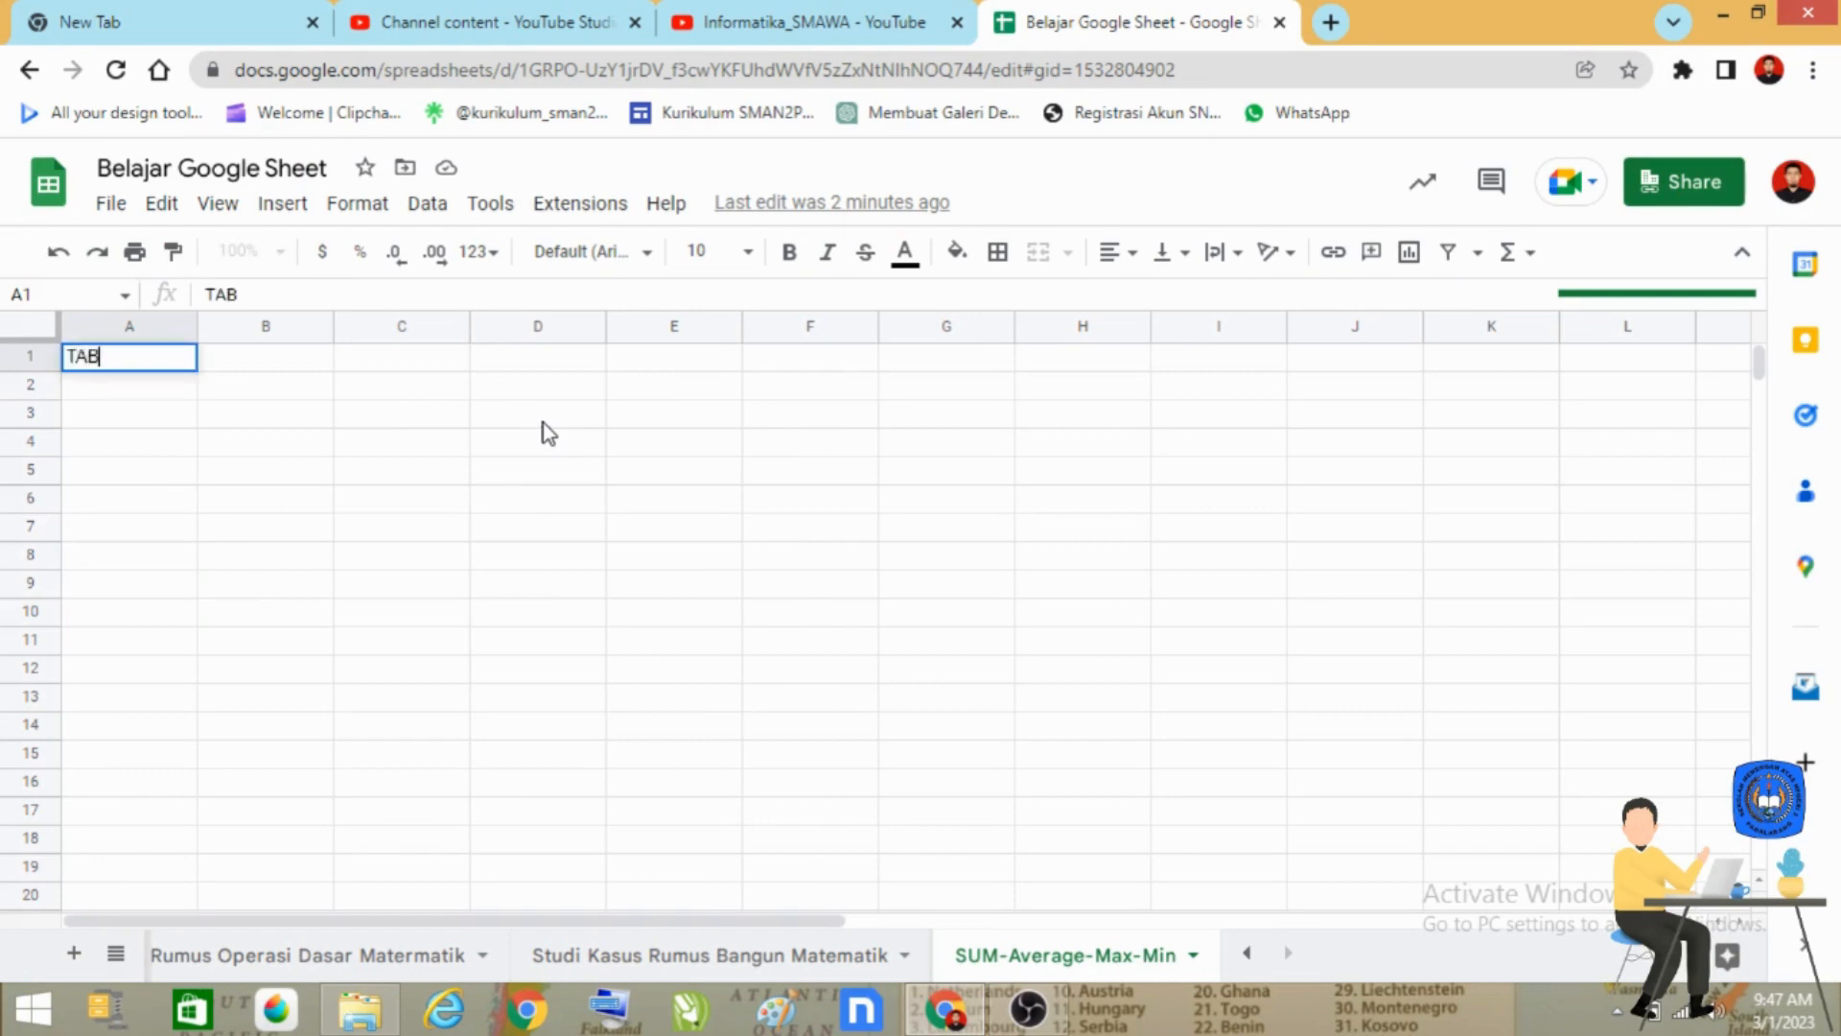
type("EL GAJI A")
key("BackSpace")
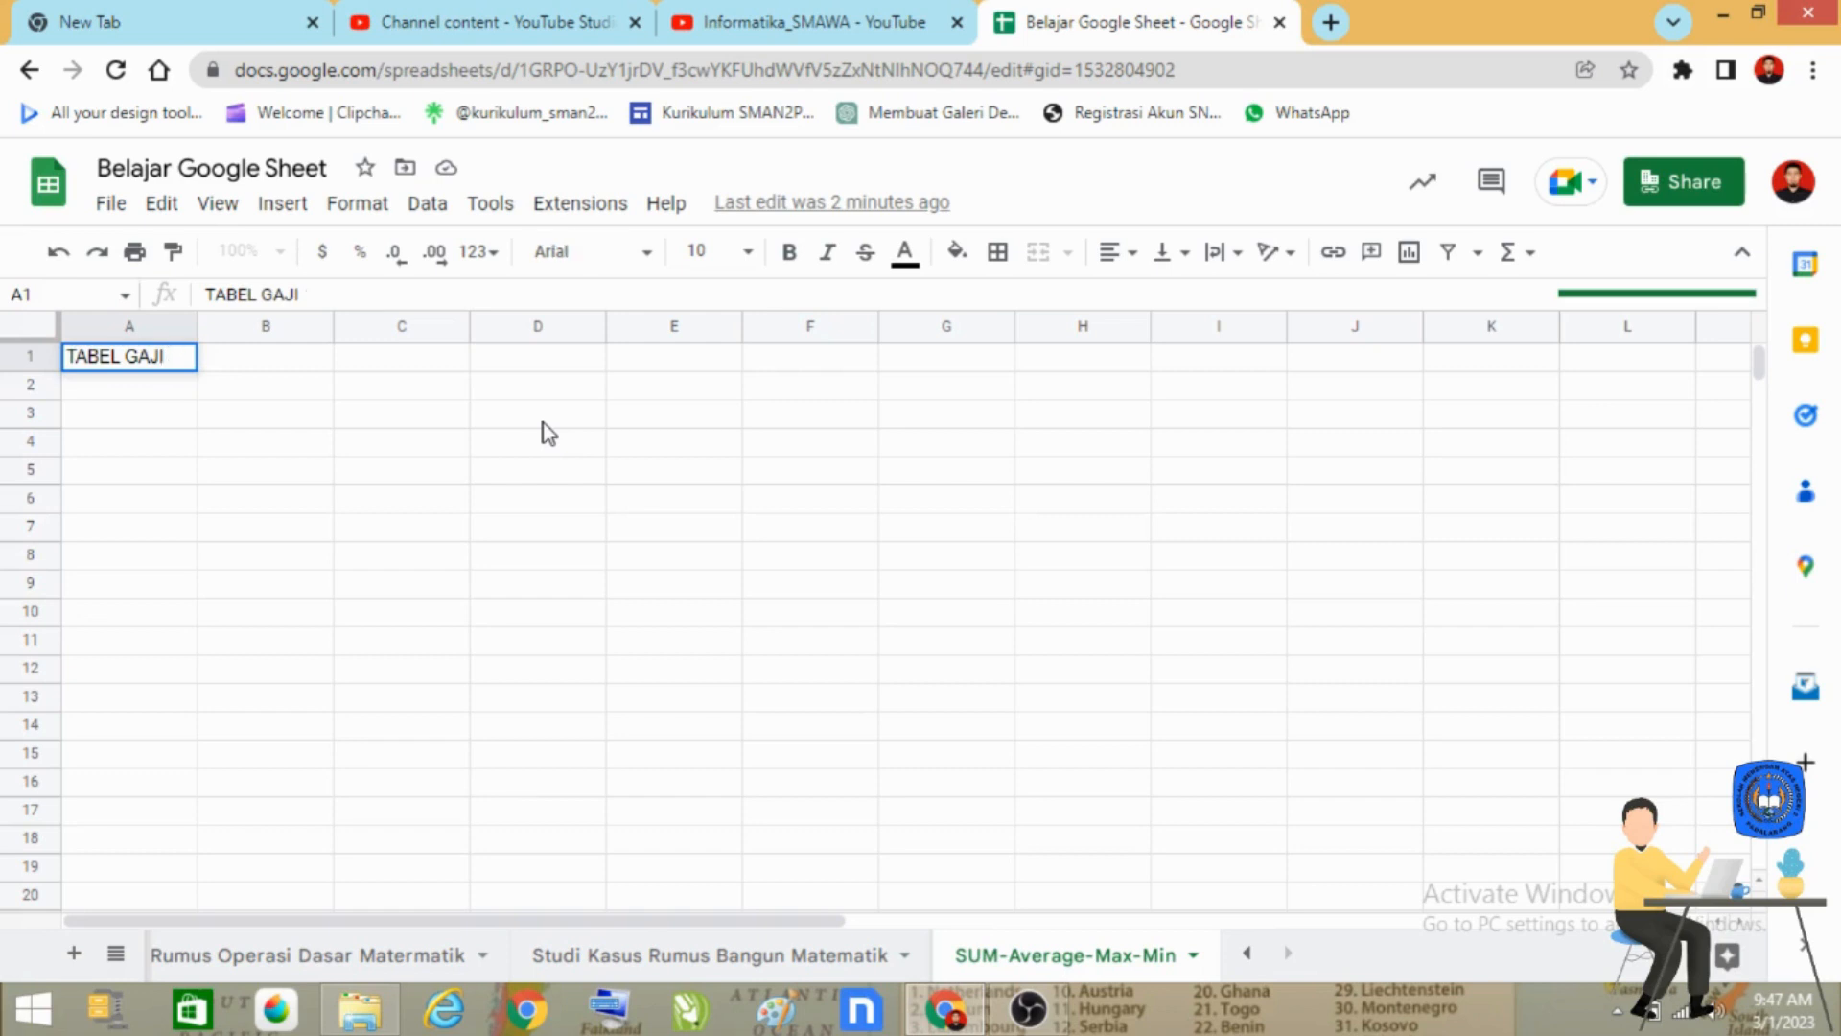
type("KARYAWAN")
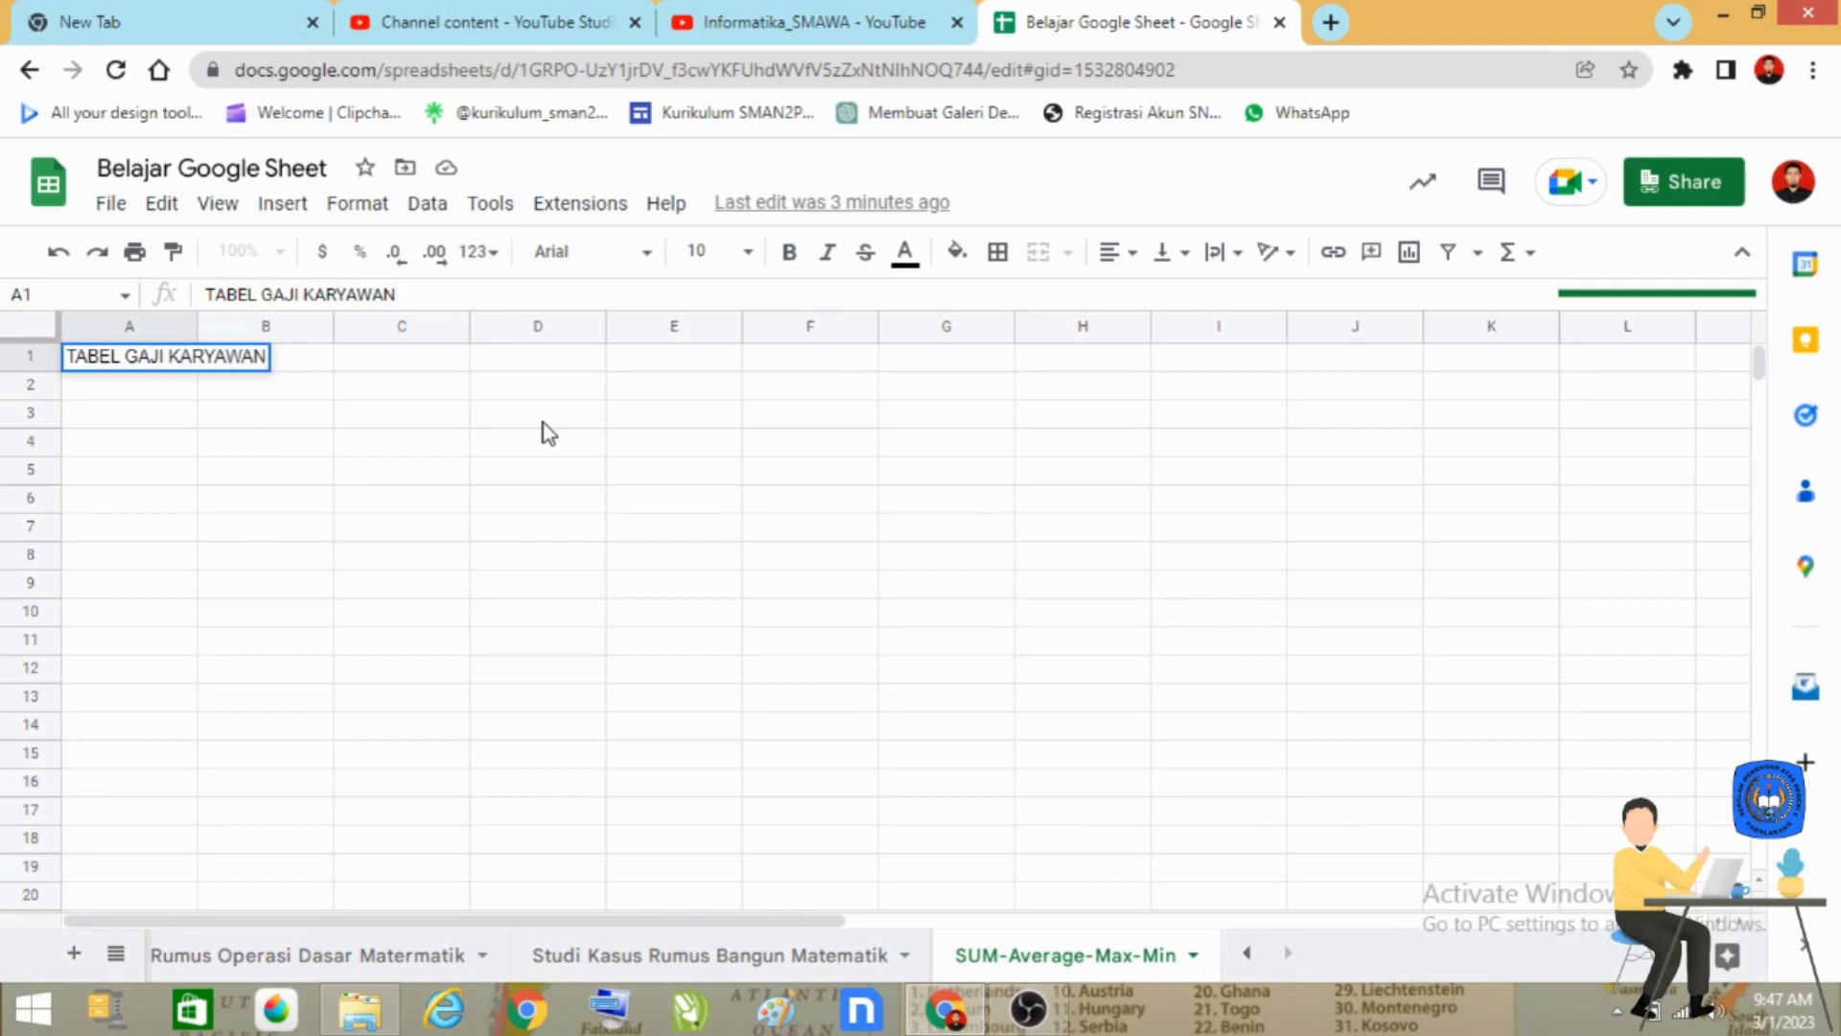
key("Return")
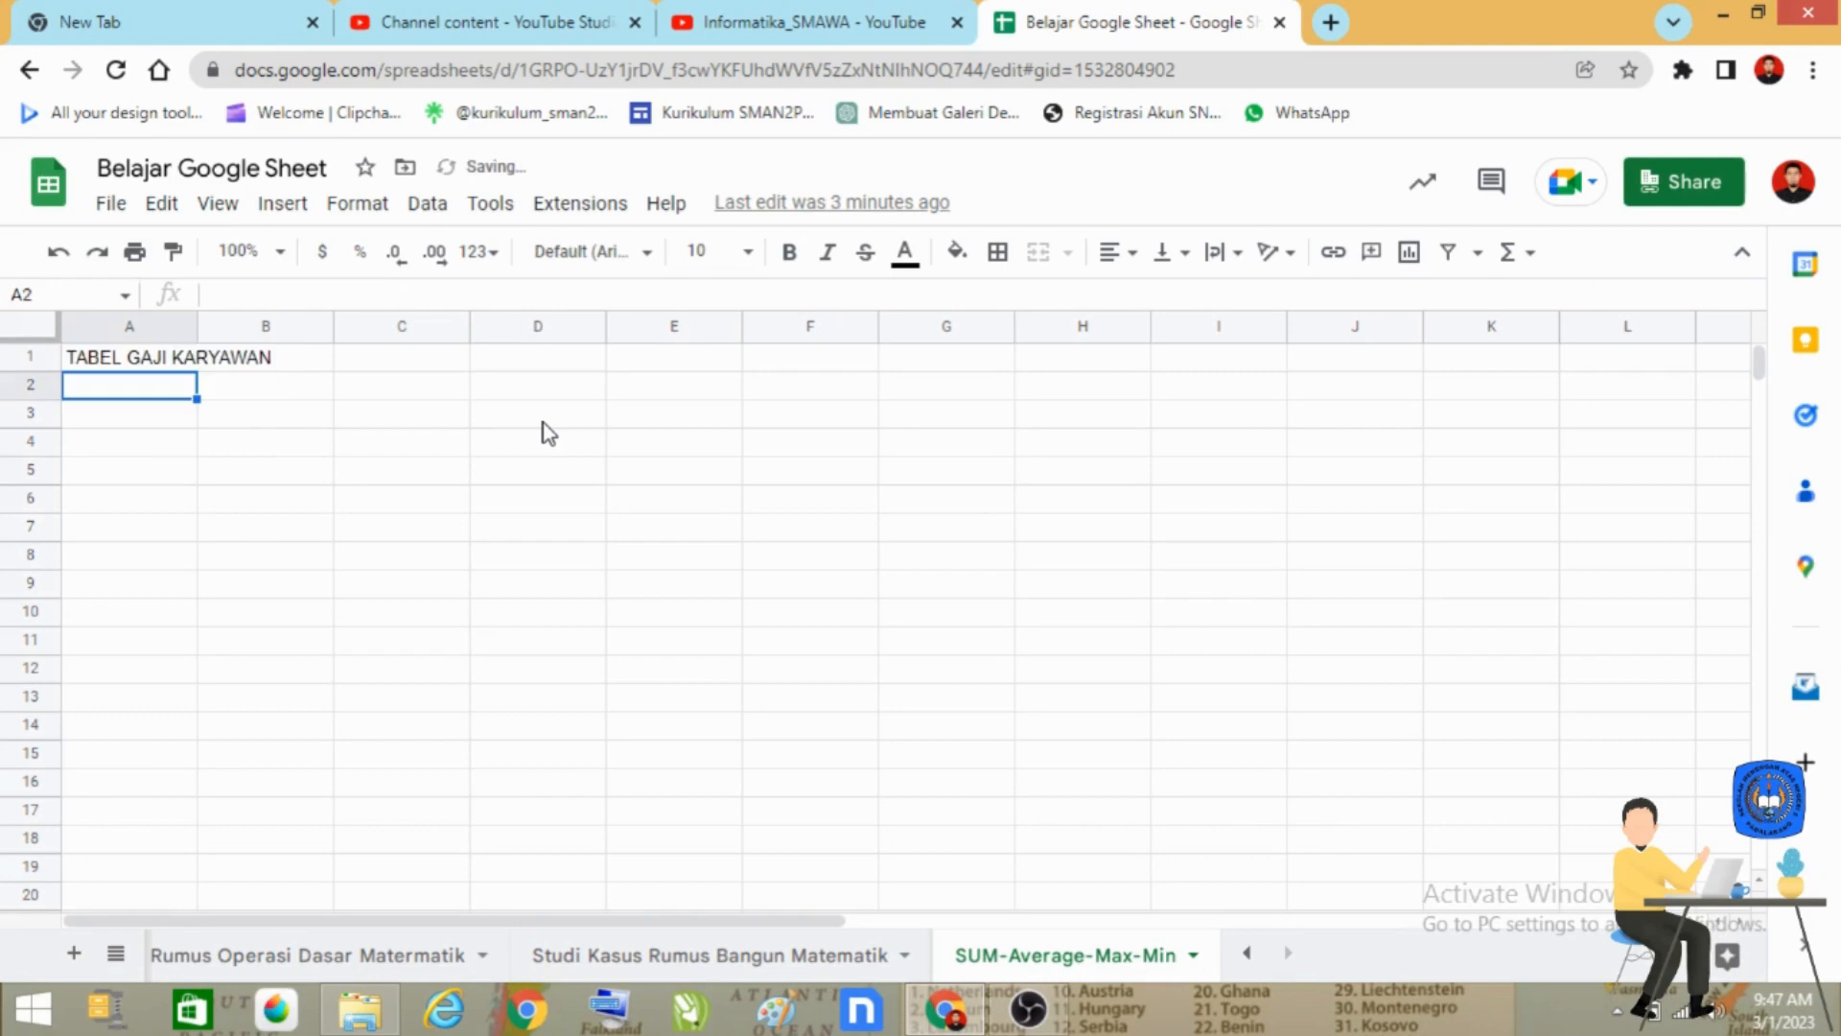
Enter the company name "PT. BAGUS SENTOSA BERKAH" in cell A2, under the table title.
type("PT.")
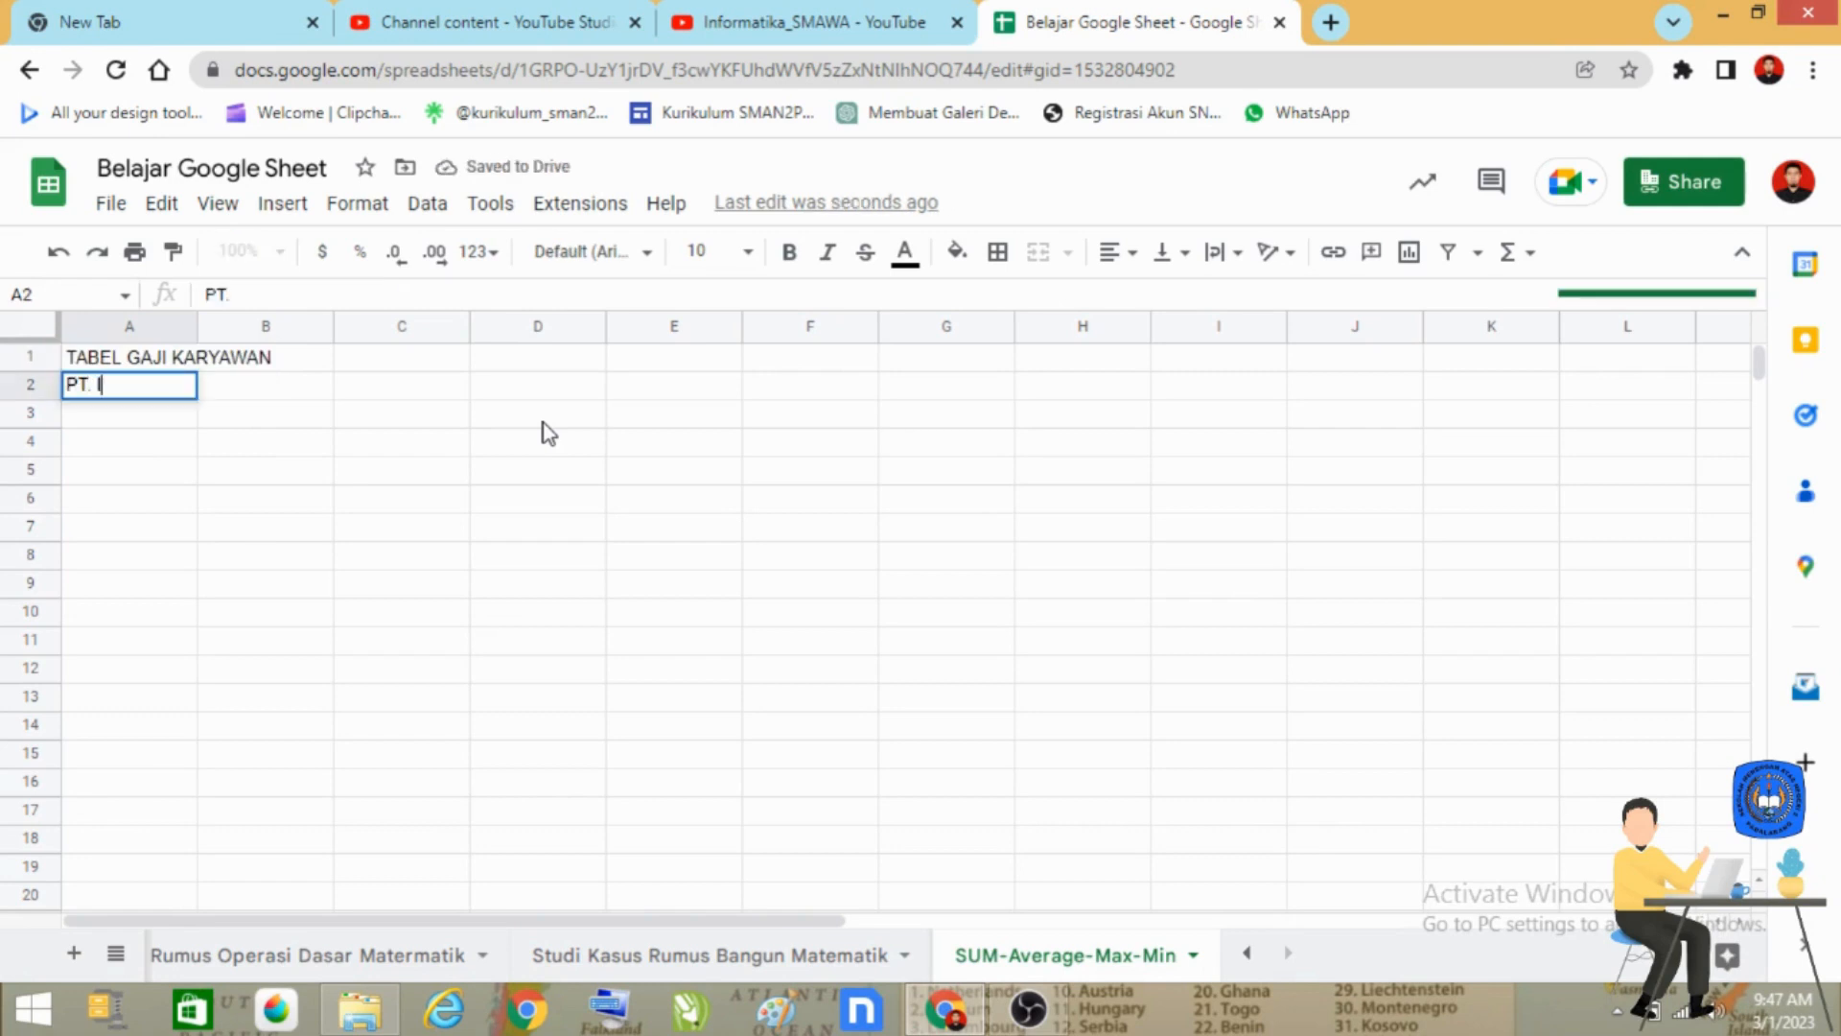
type(" BAGUS")
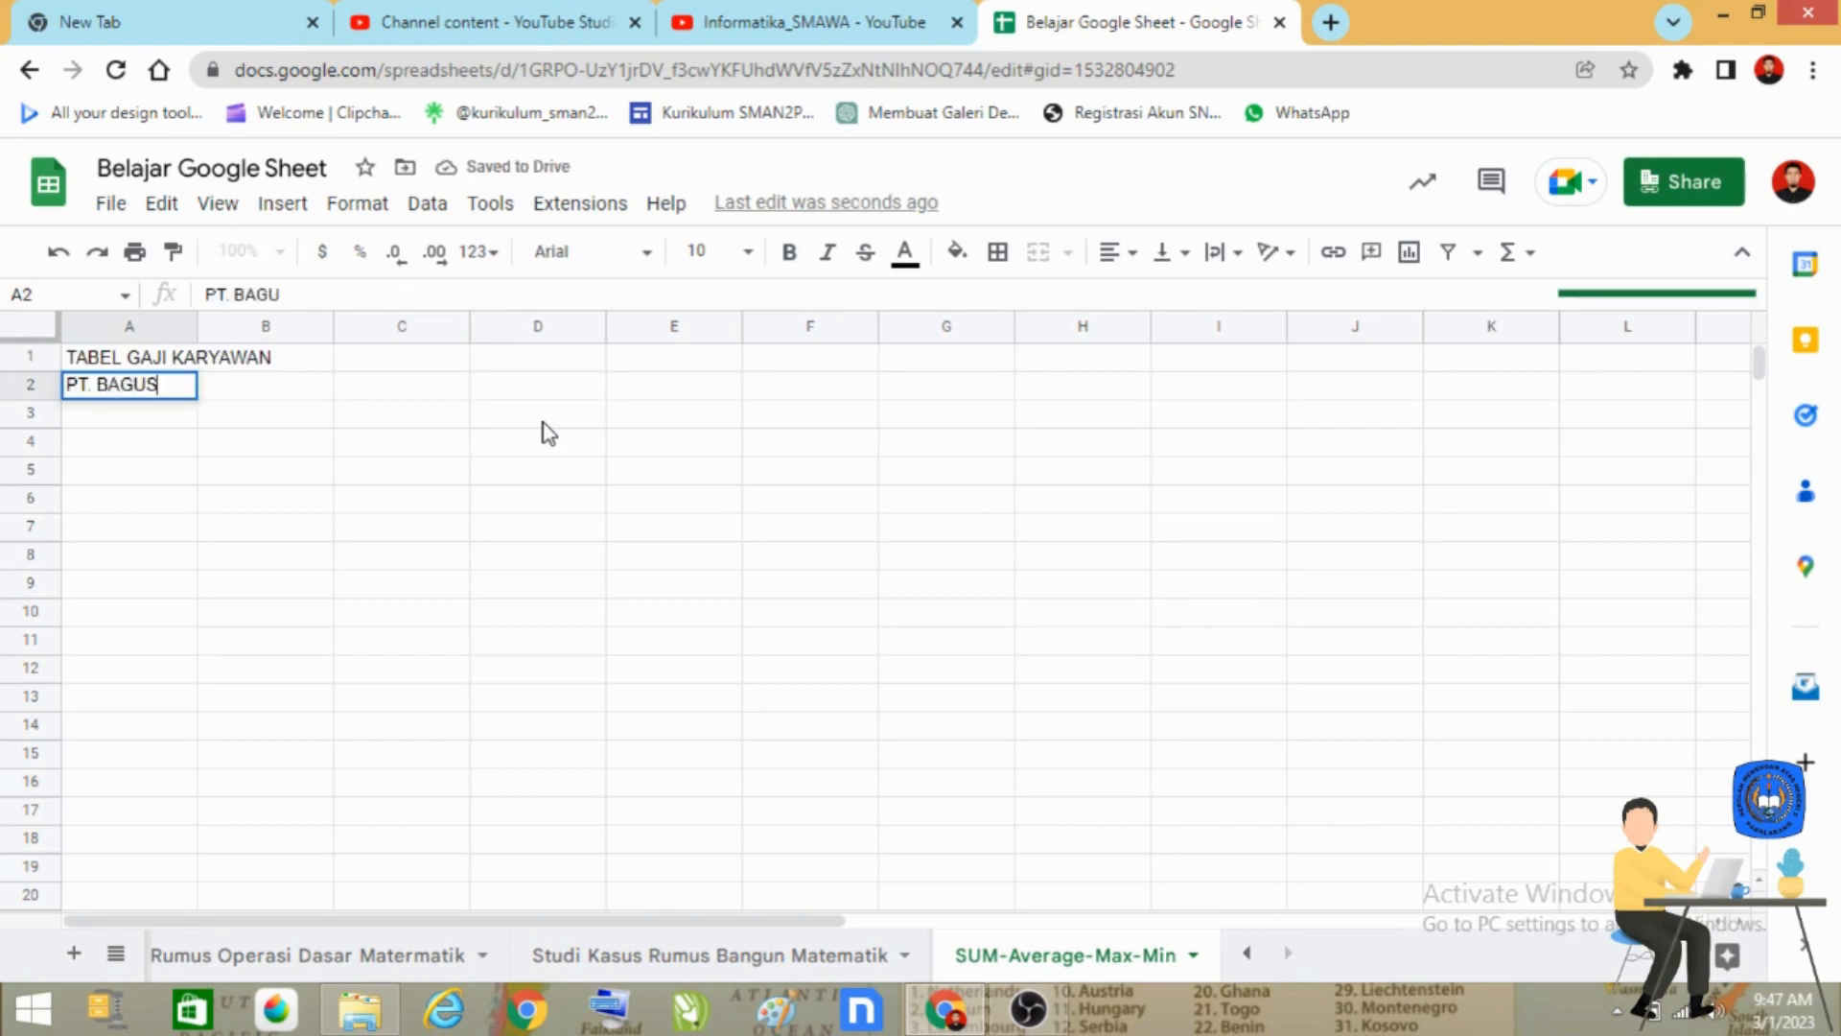
type(" SENTOSA")
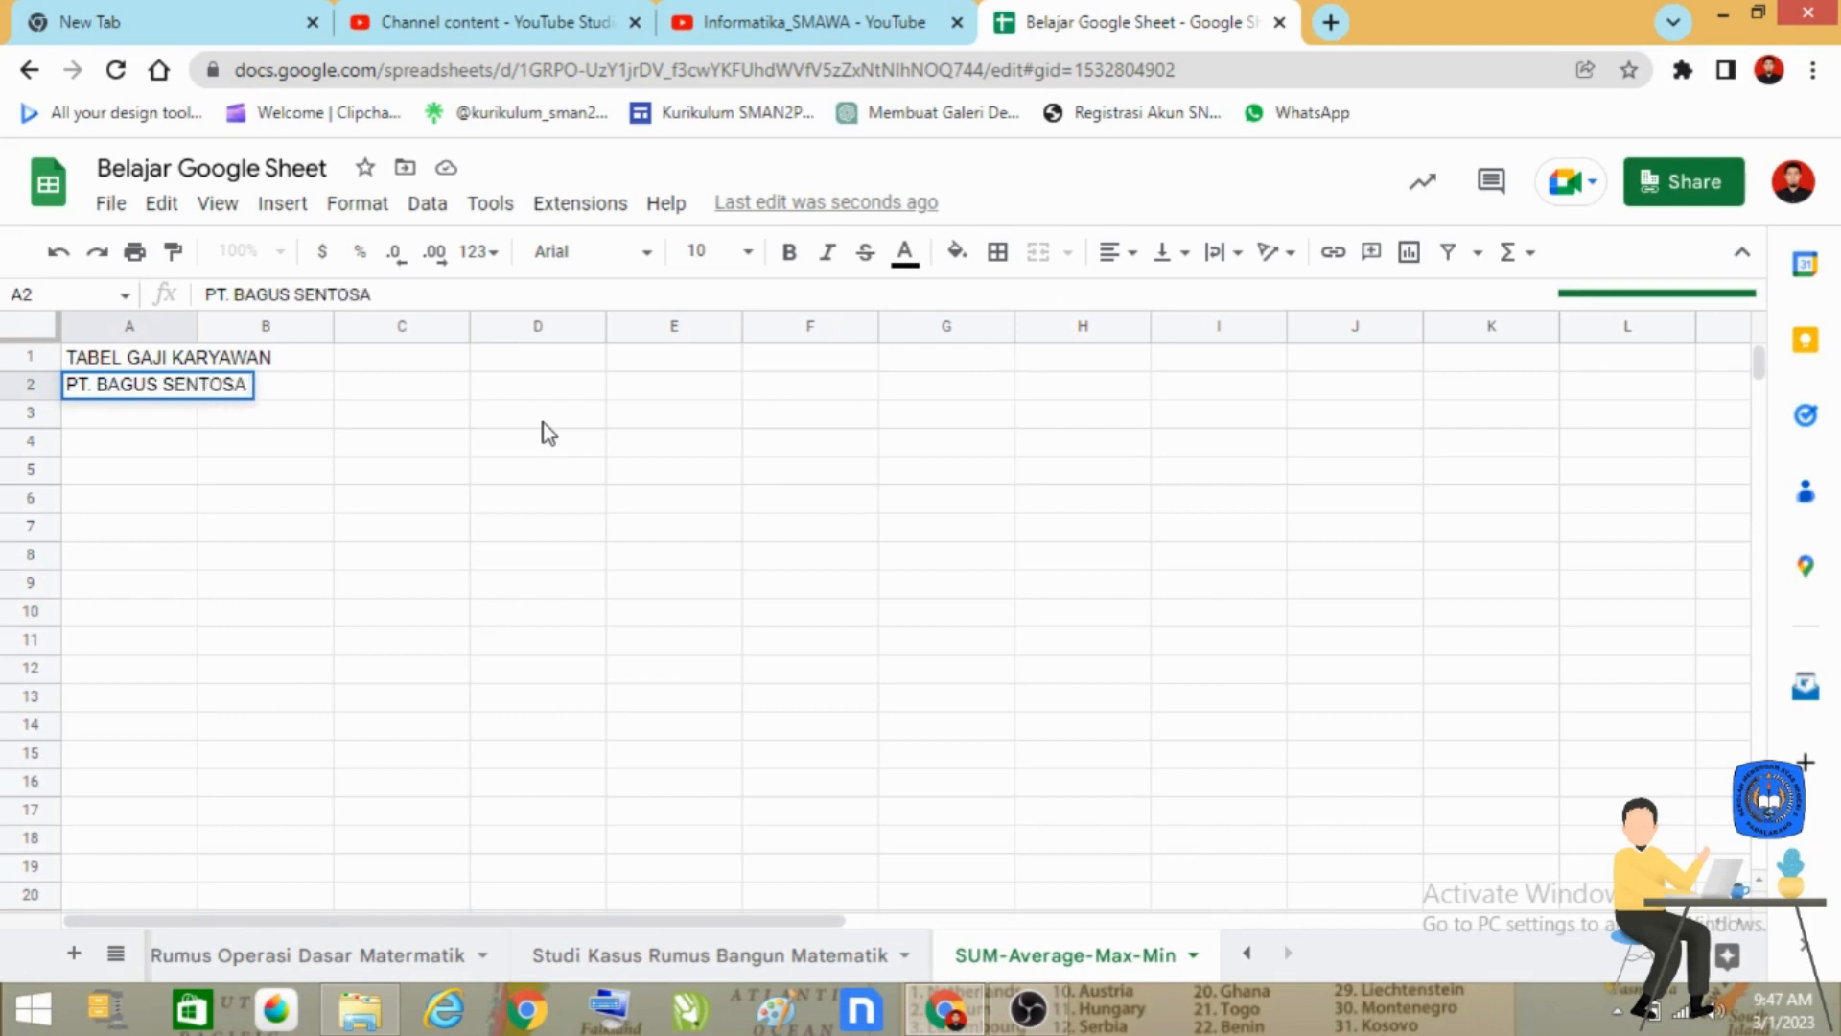
type(" BERKAH")
key("Return")
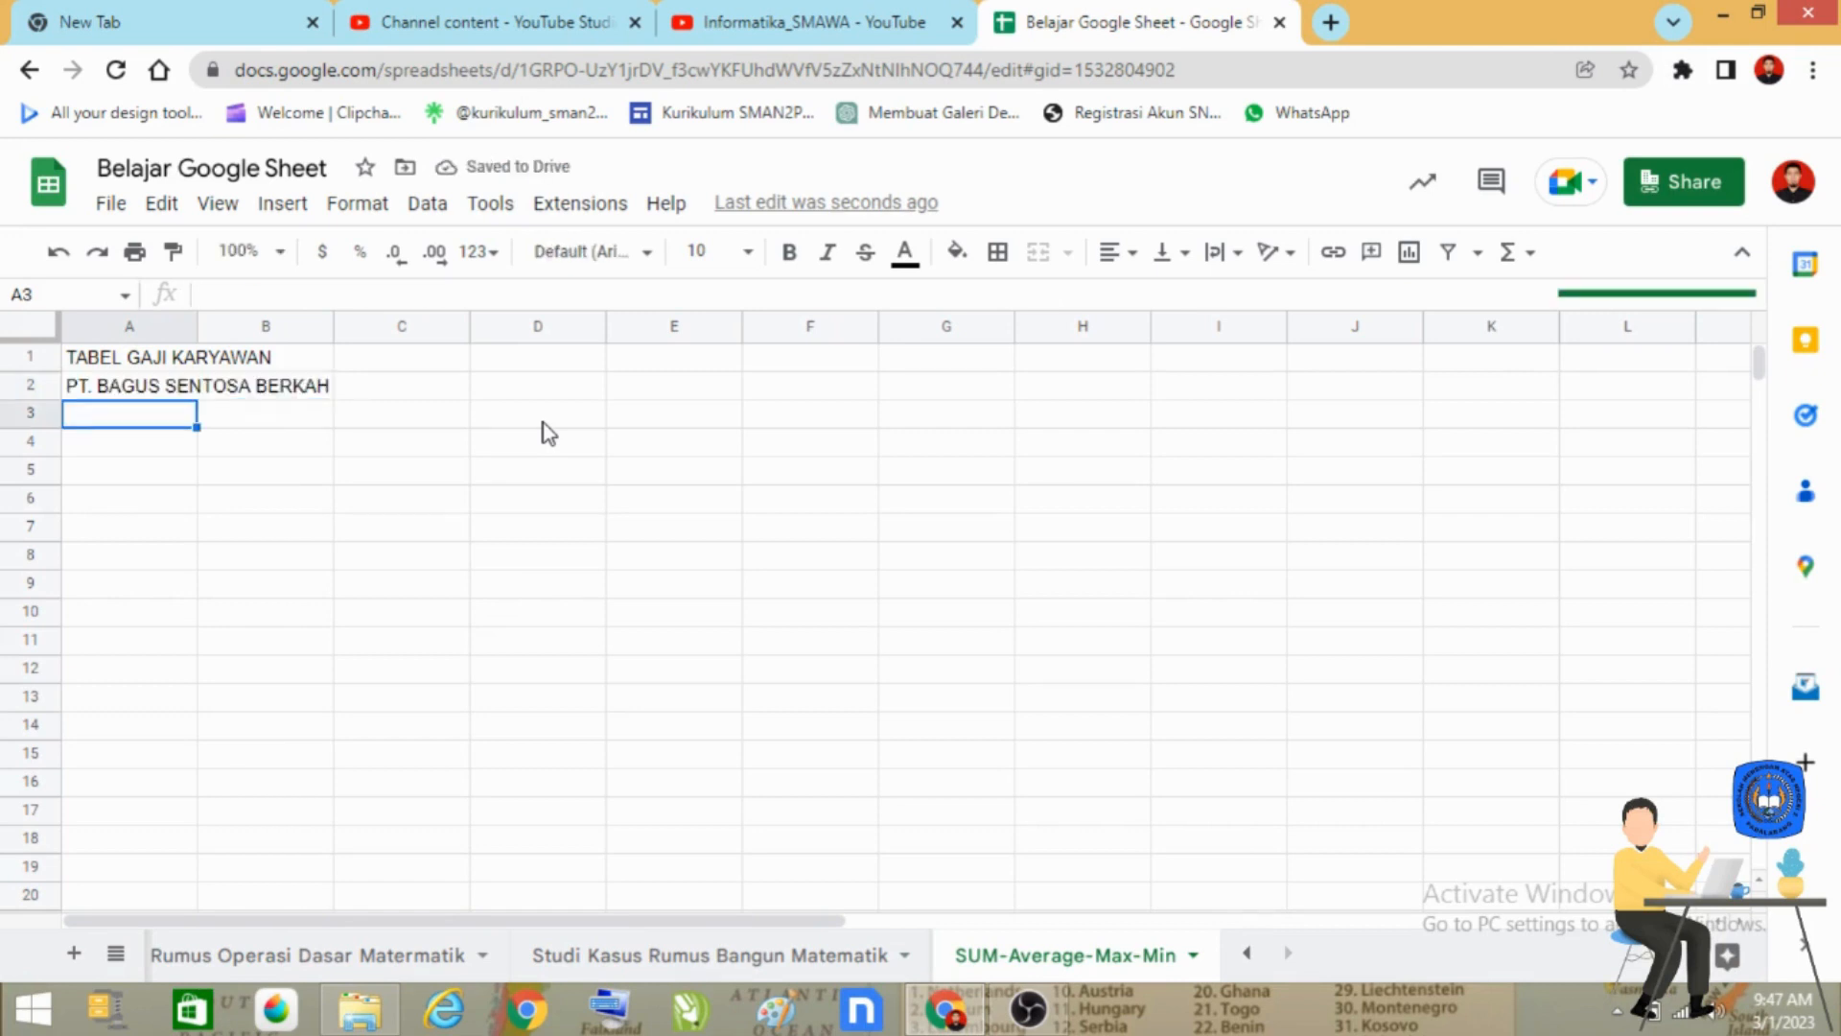
Enter the column headers "NO", "NIP" and "NAMA PEGAWAI" in cells A4 to C4.
key("Down")
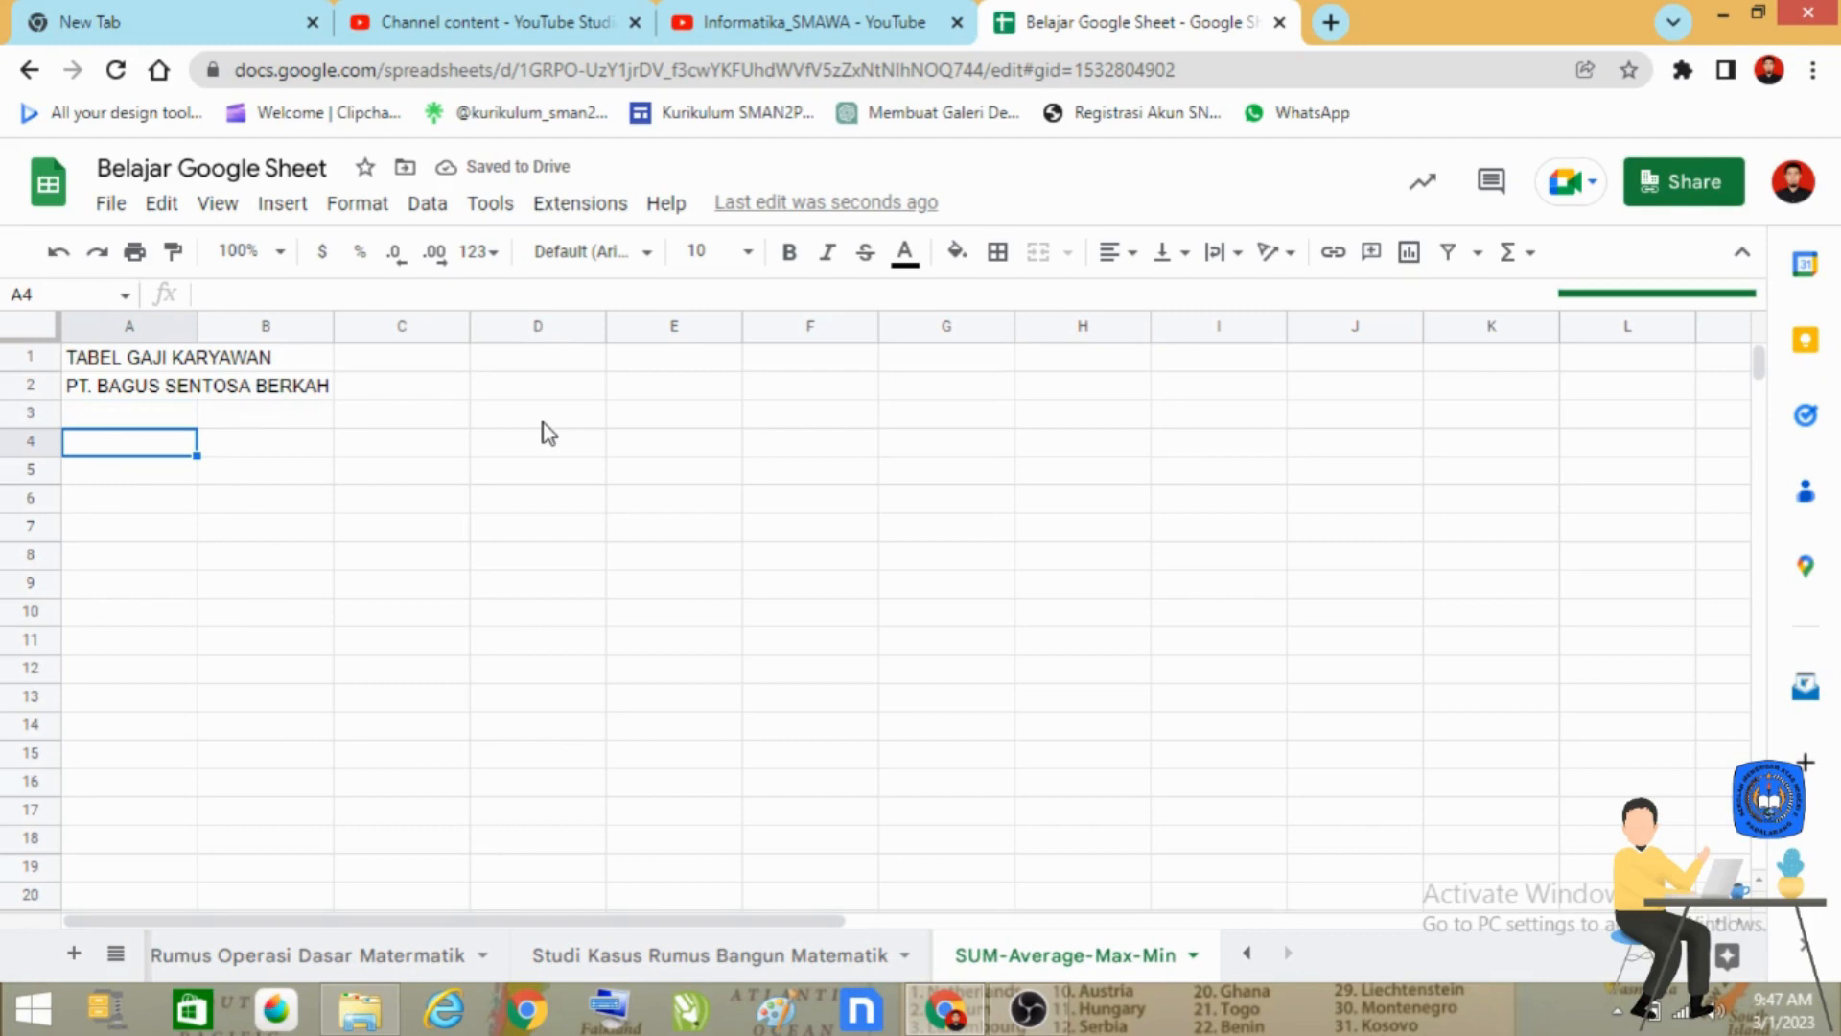
type("NO")
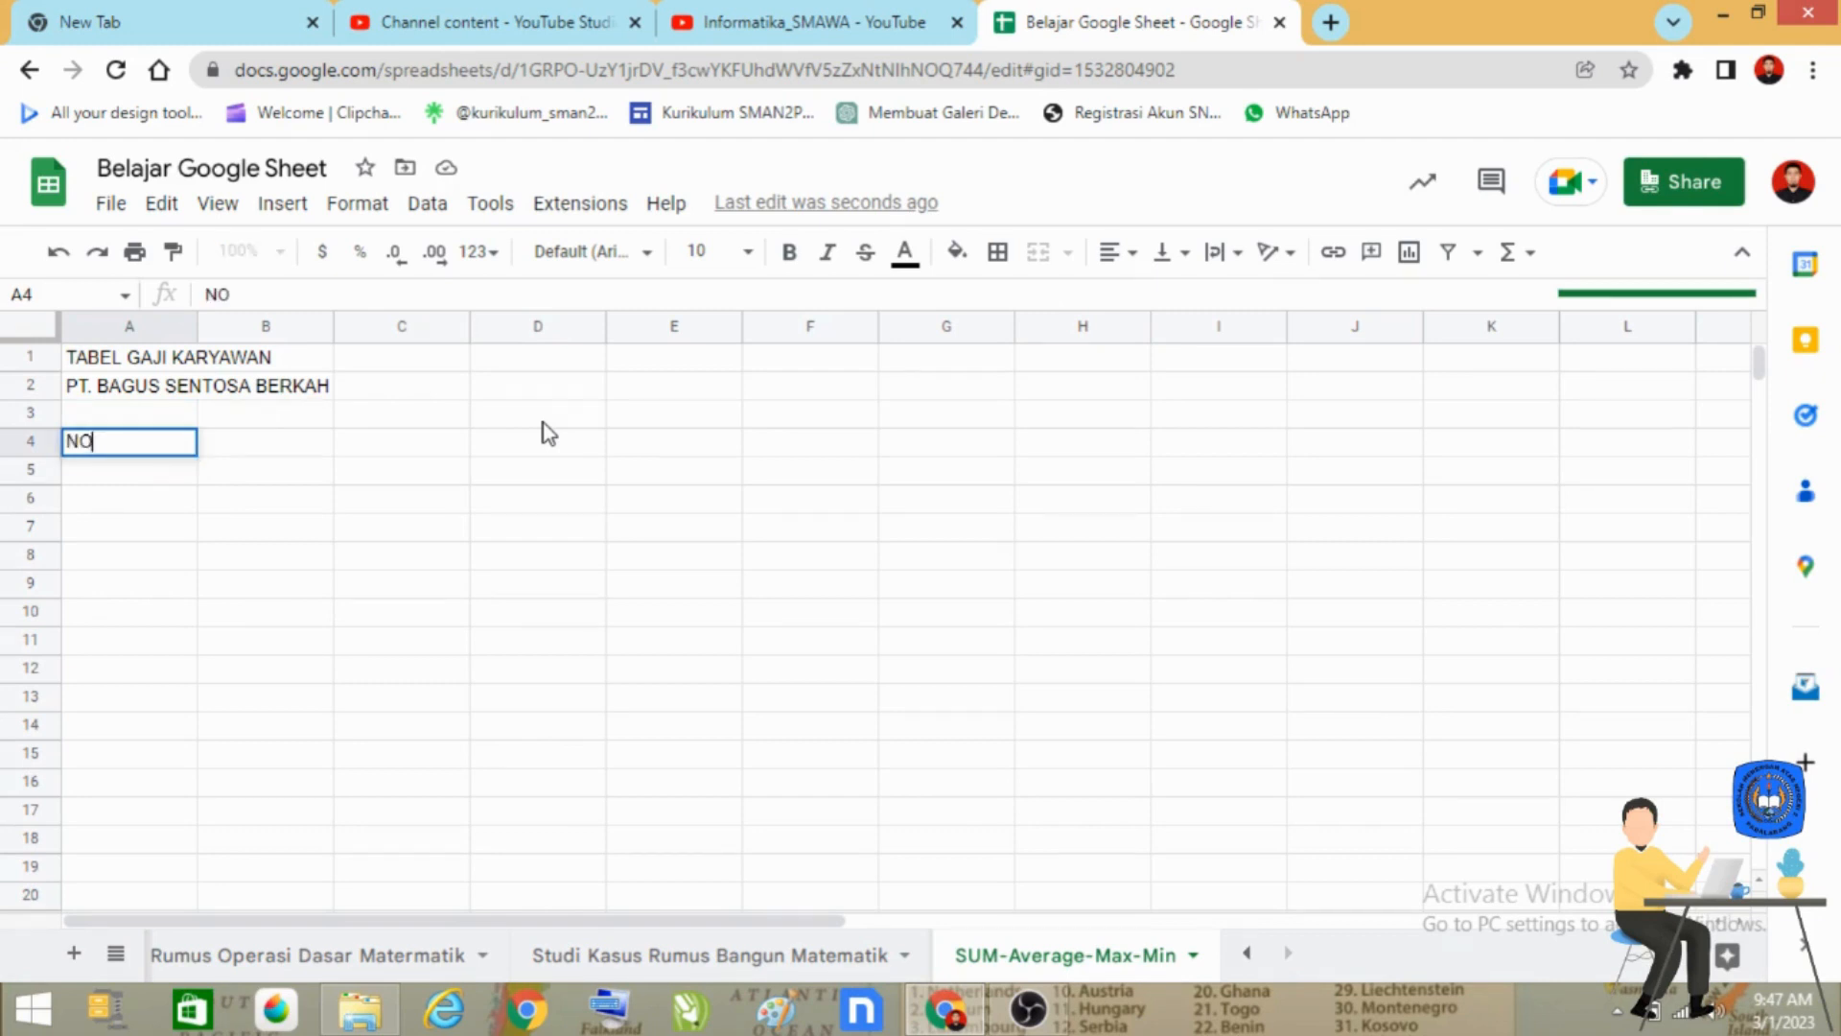
key("Tab")
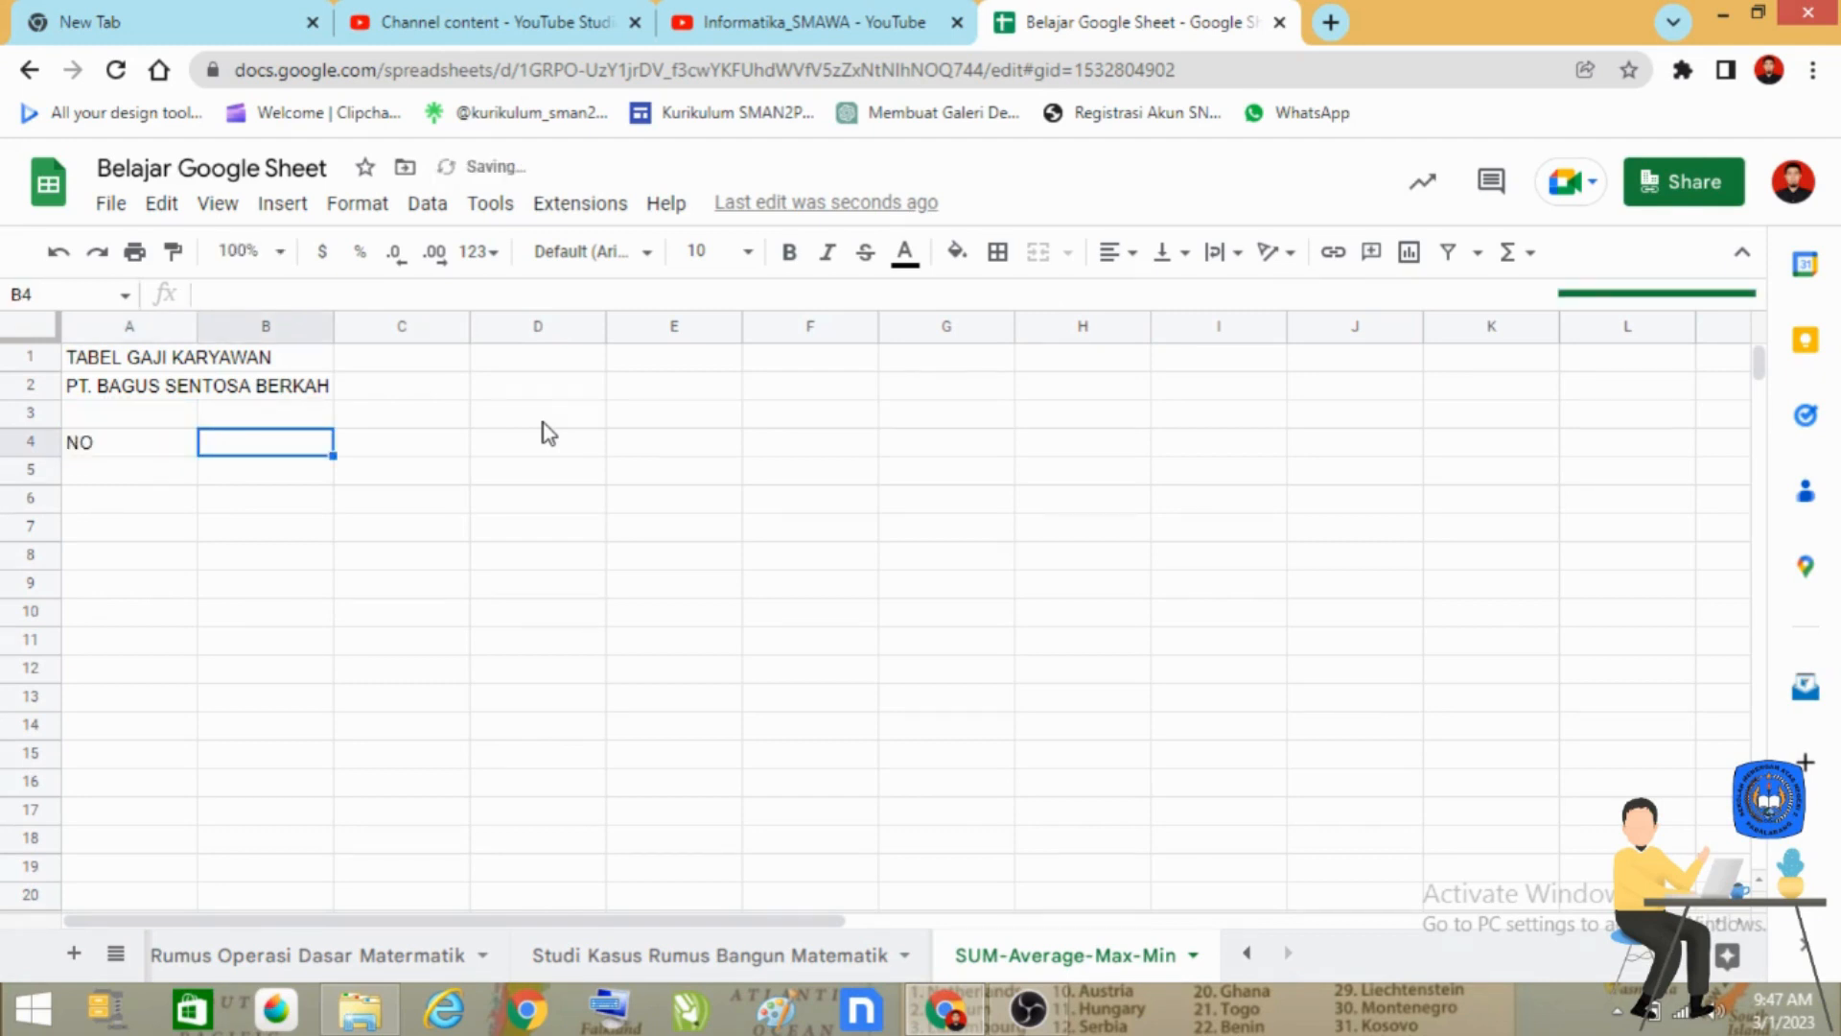
type("NI")
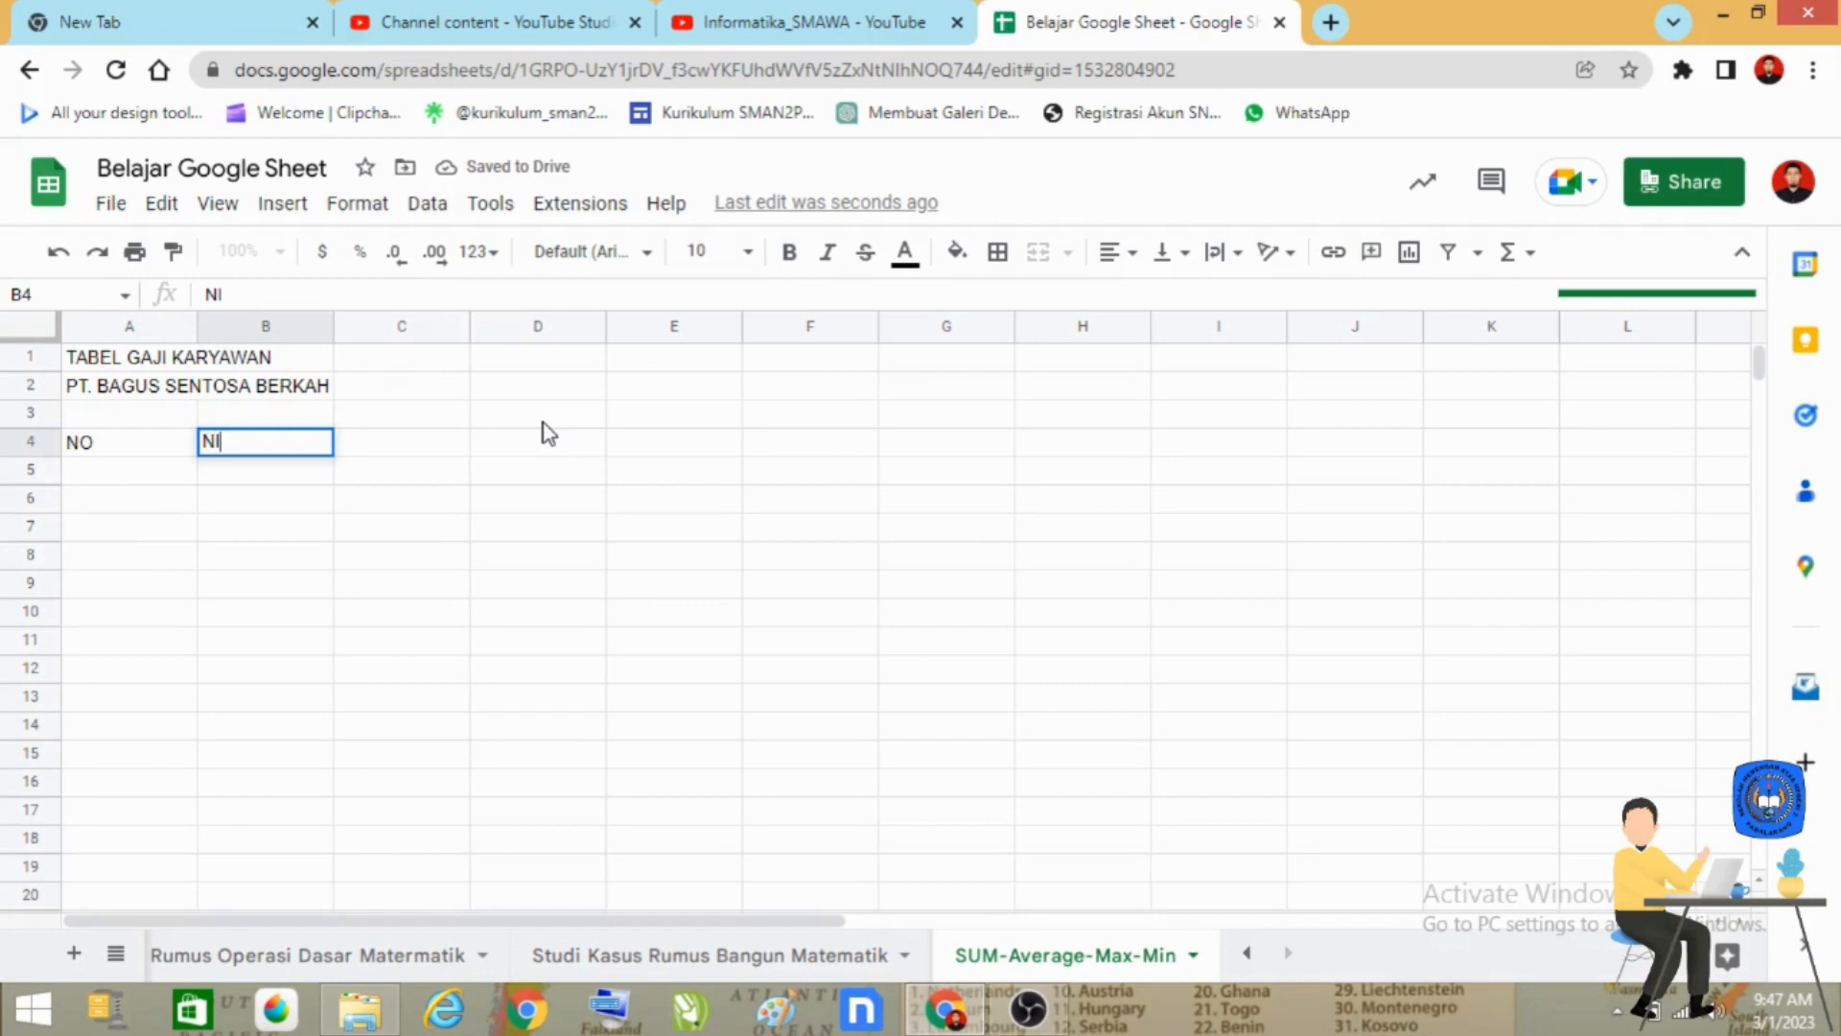
type("P")
key("Tab")
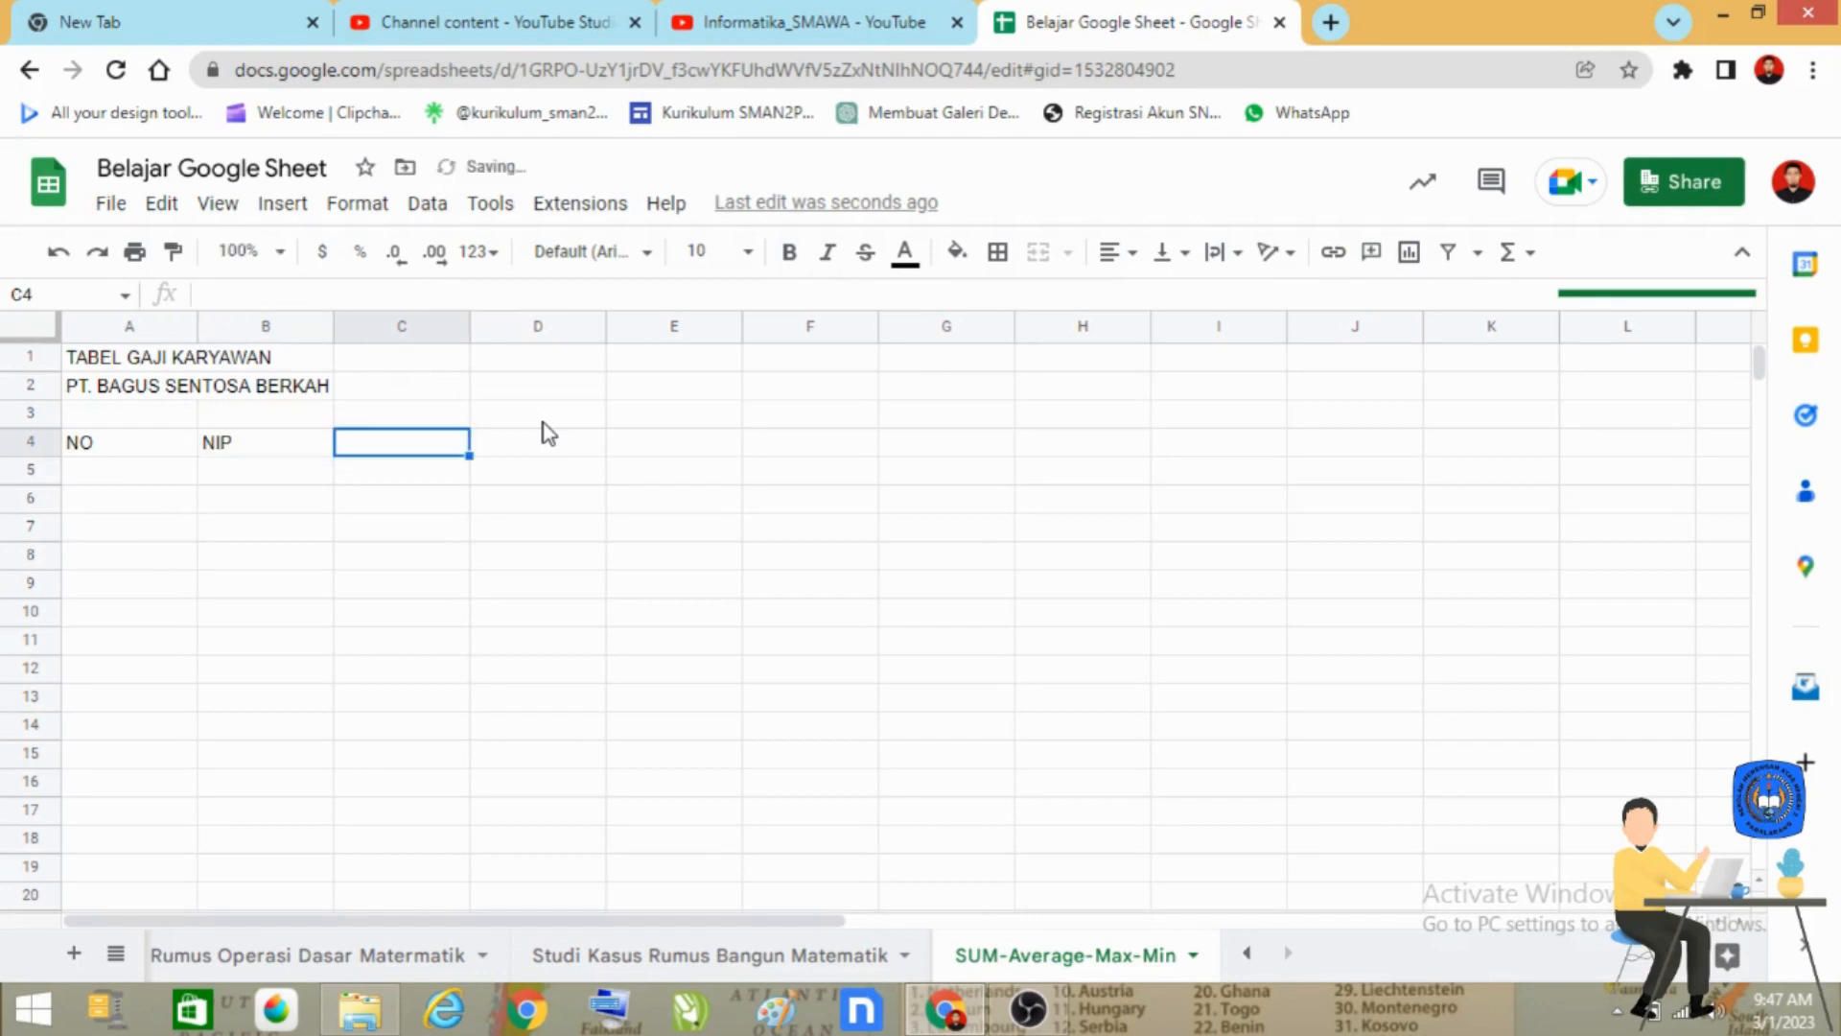
type("NAMA")
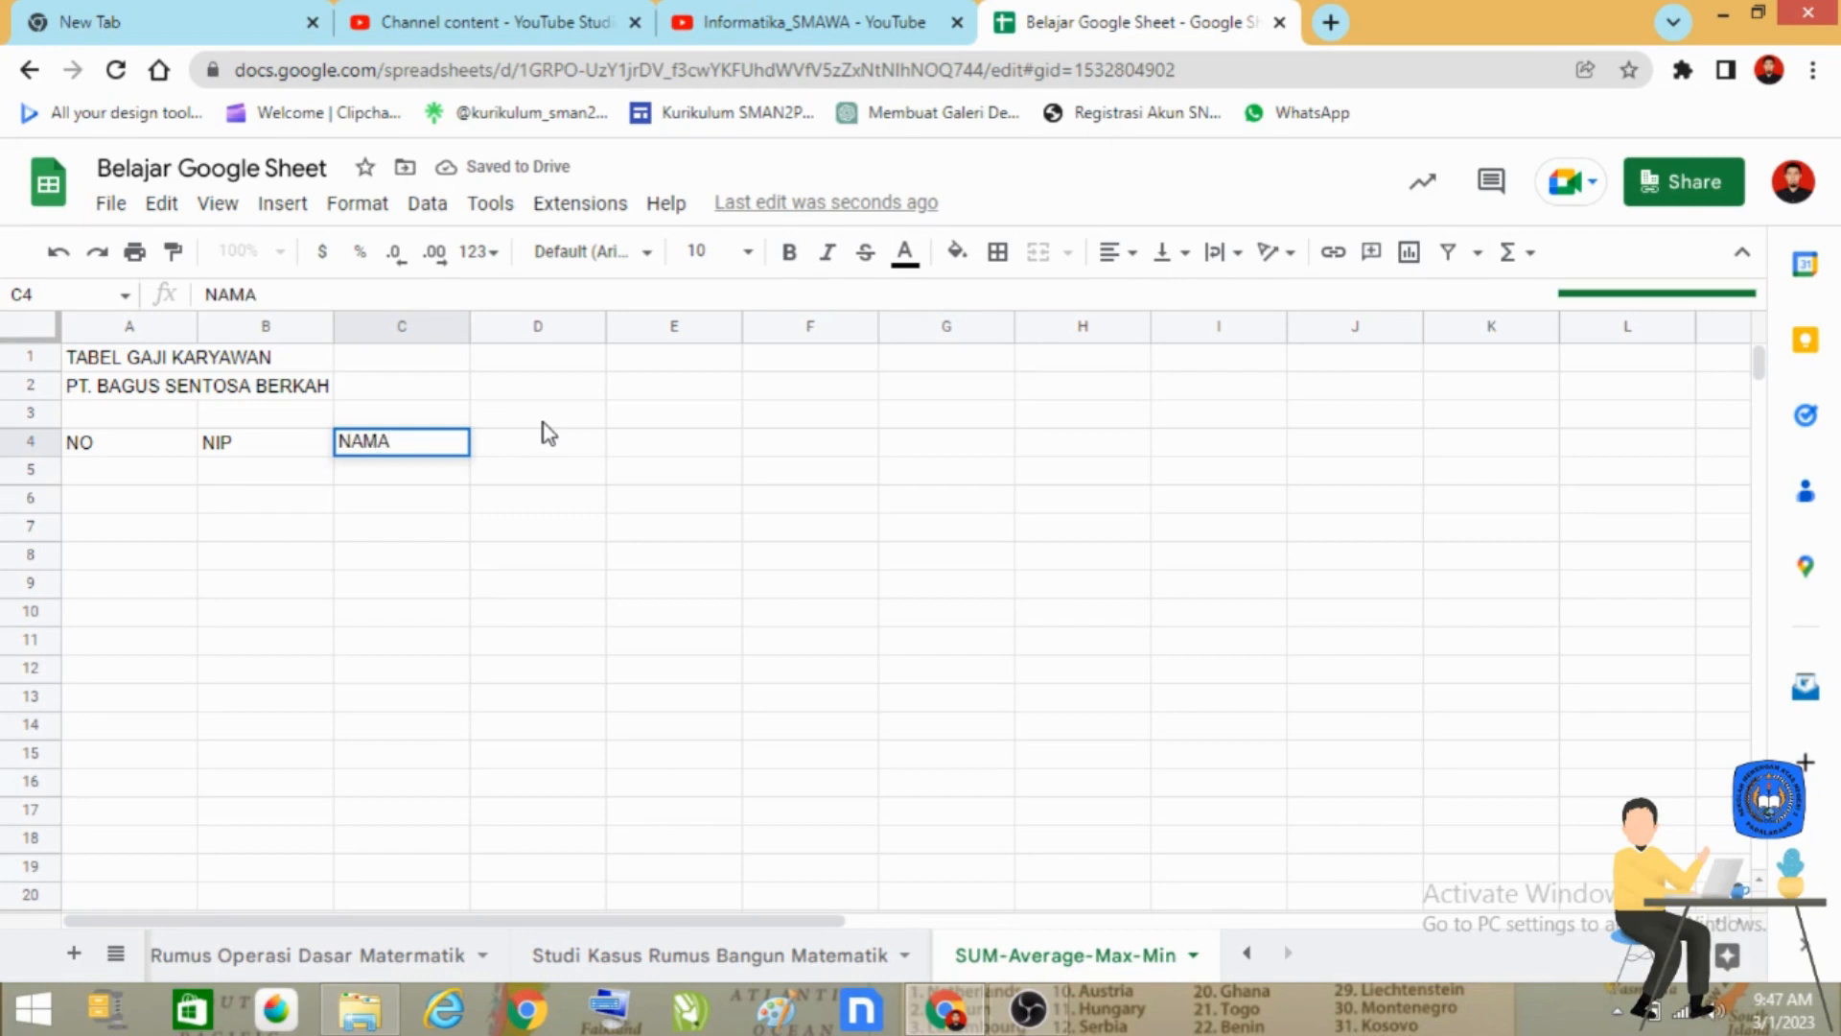
type(" PEGAWAI")
key("Tab")
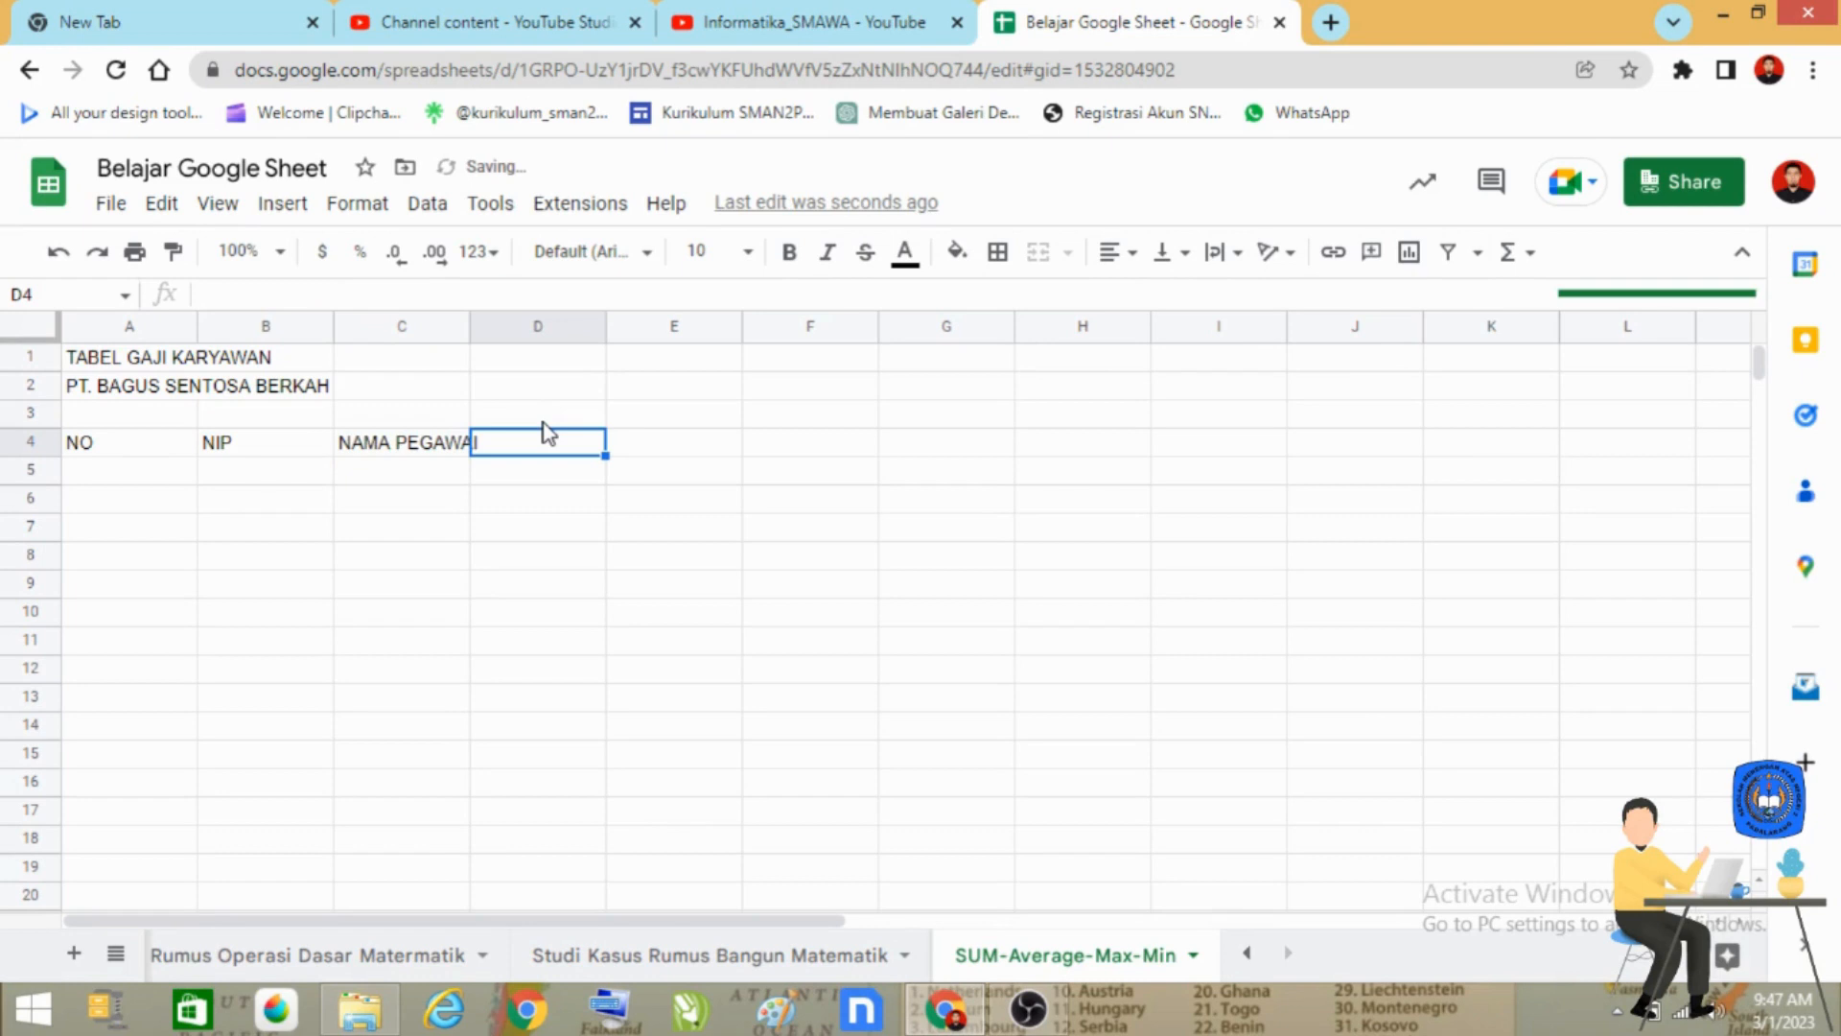
Enter the column header "GAJI POKOK" in cell D4.
type("GAJI ")
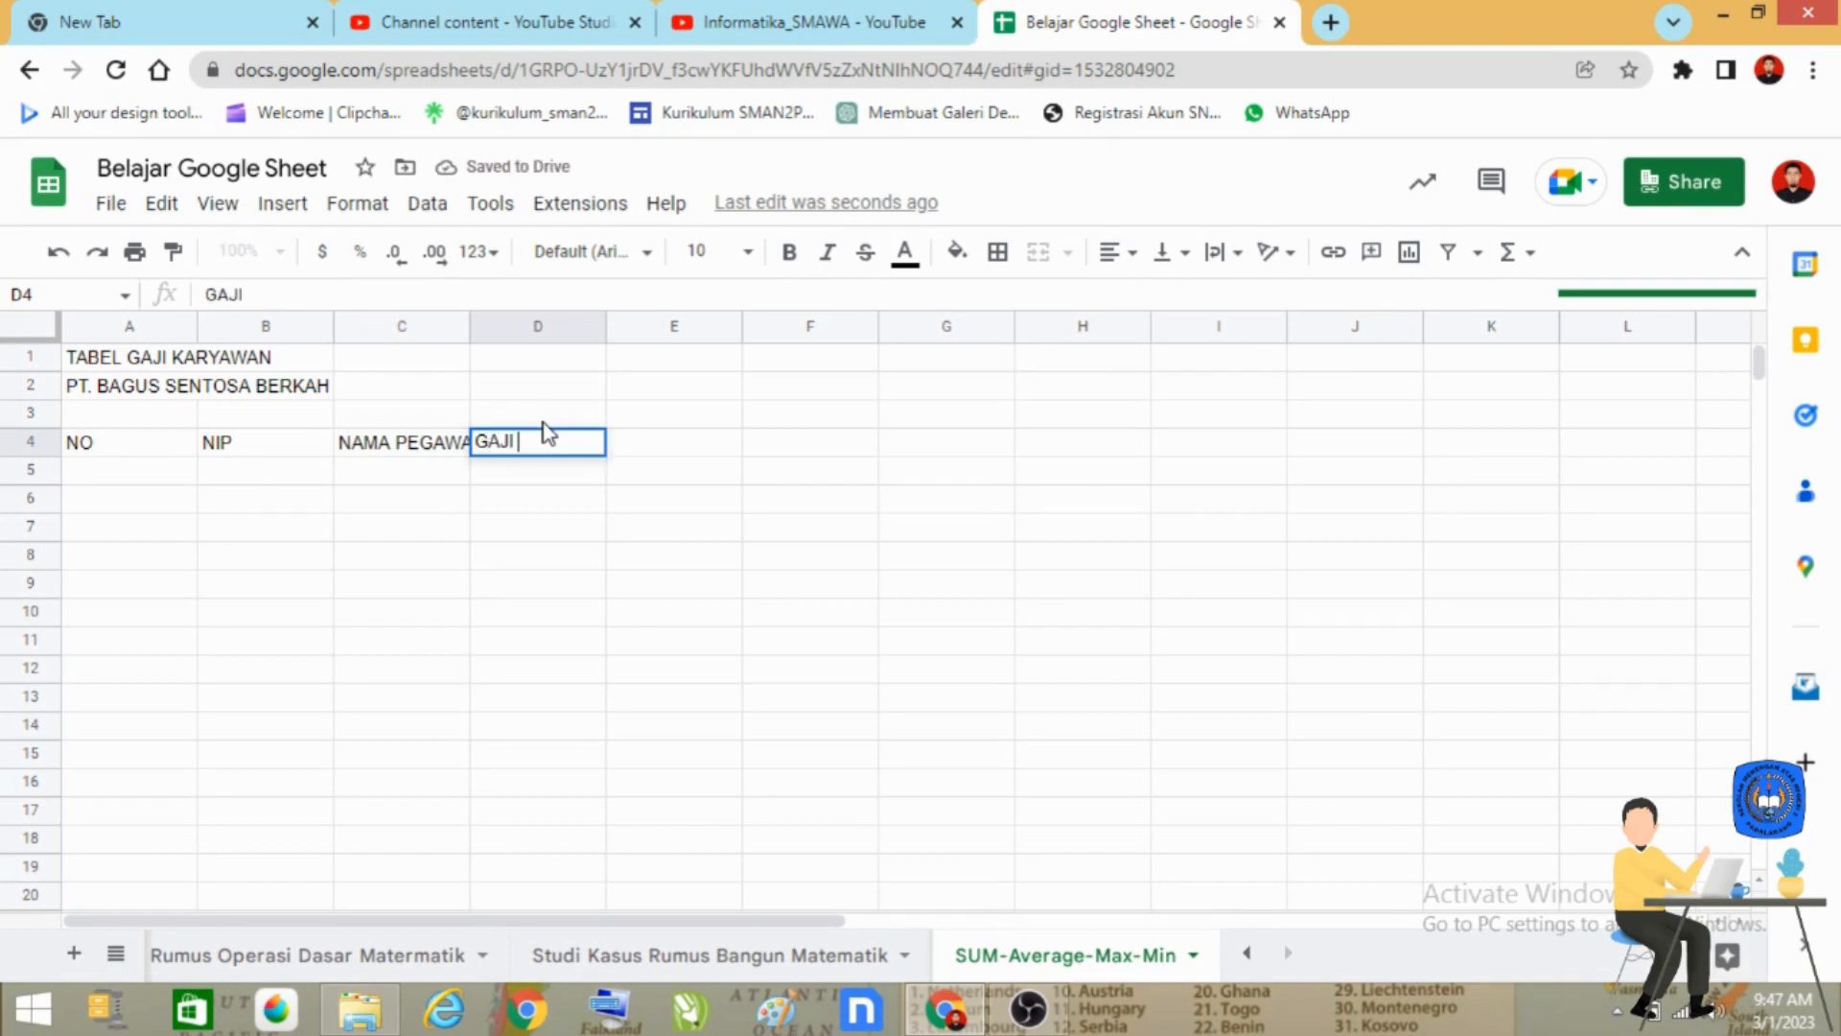
type("P")
key("BackSpace")
type("POKOK")
key("BackSpace")
key("BackSpace")
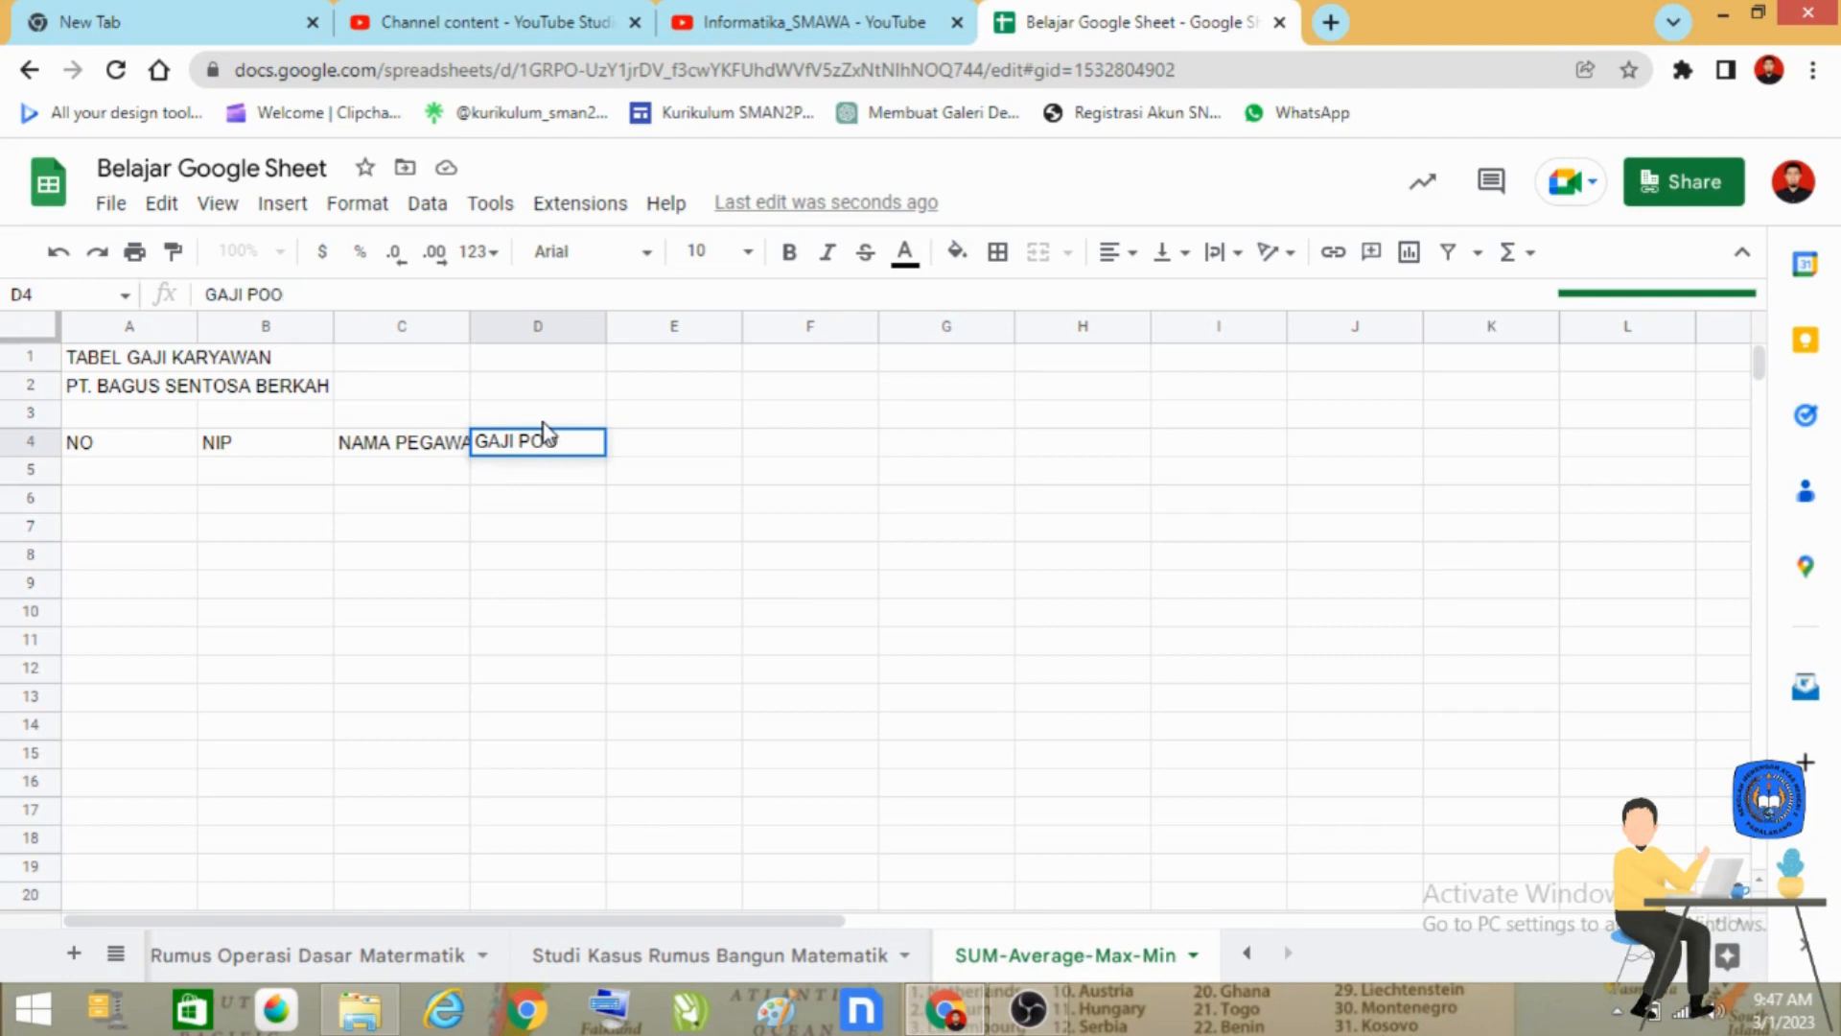
type("KOK")
key("Return")
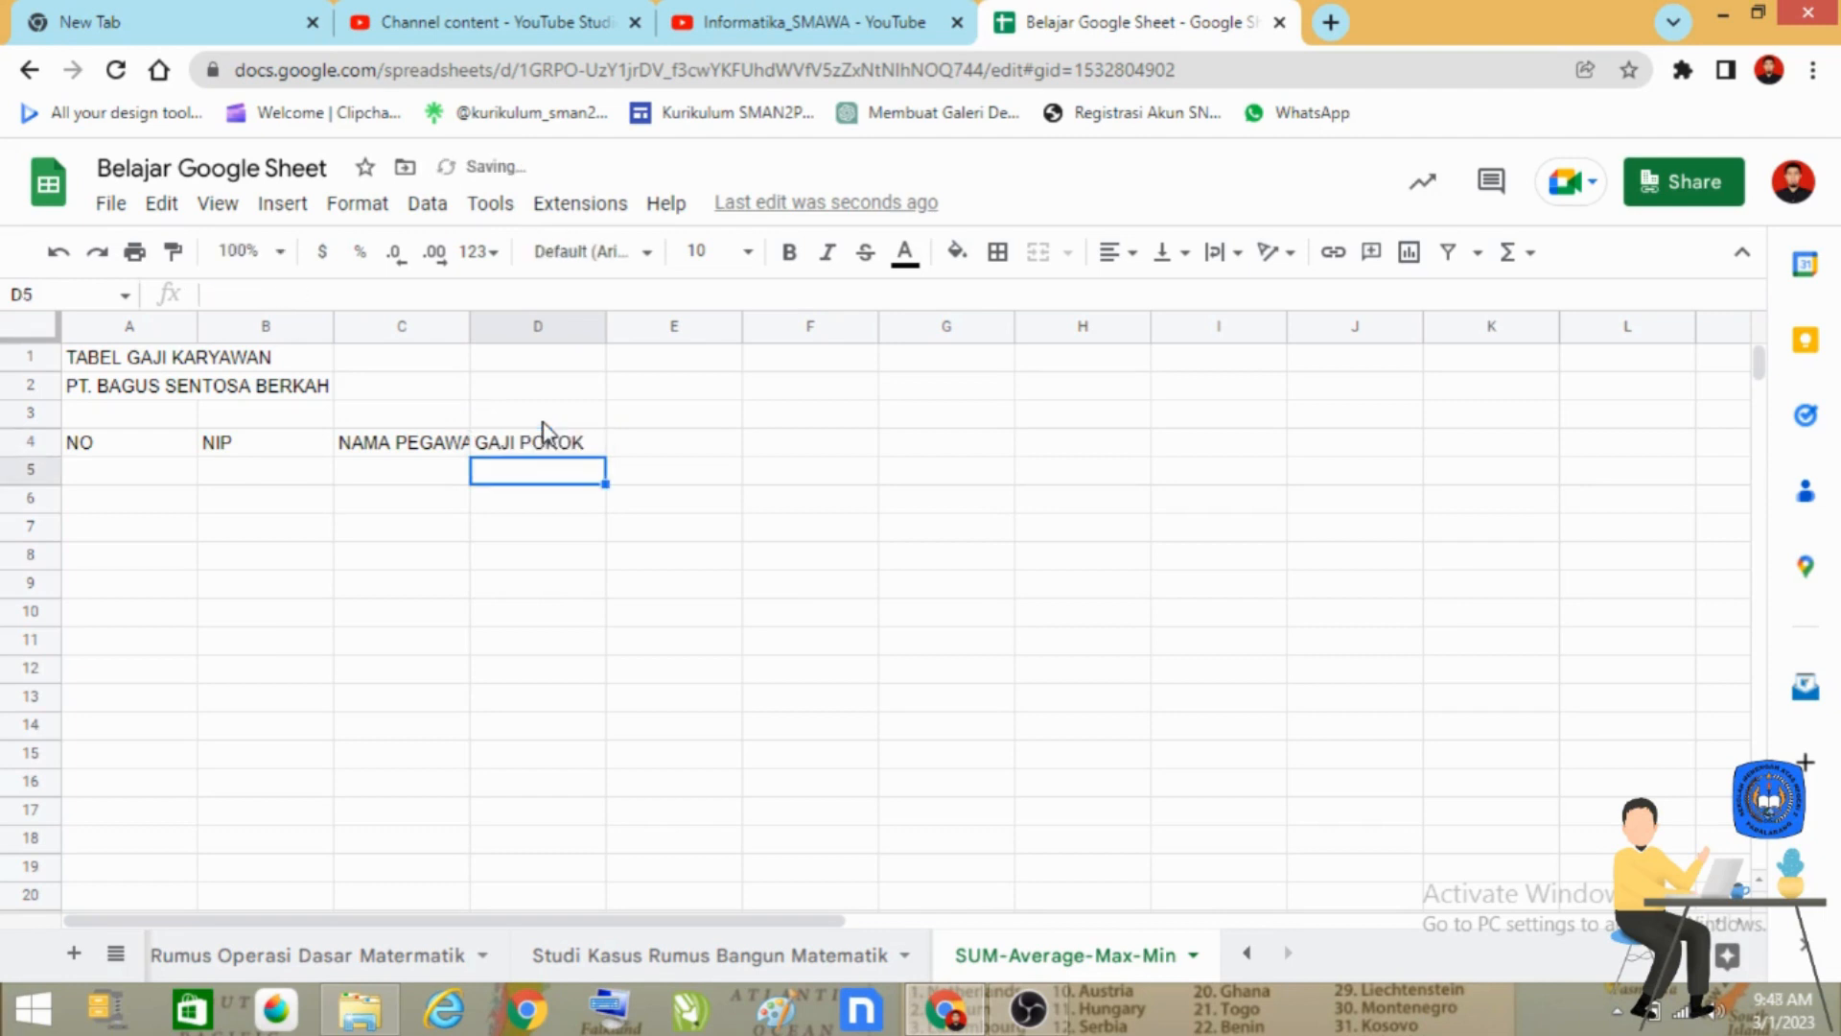
left_click(596, 525)
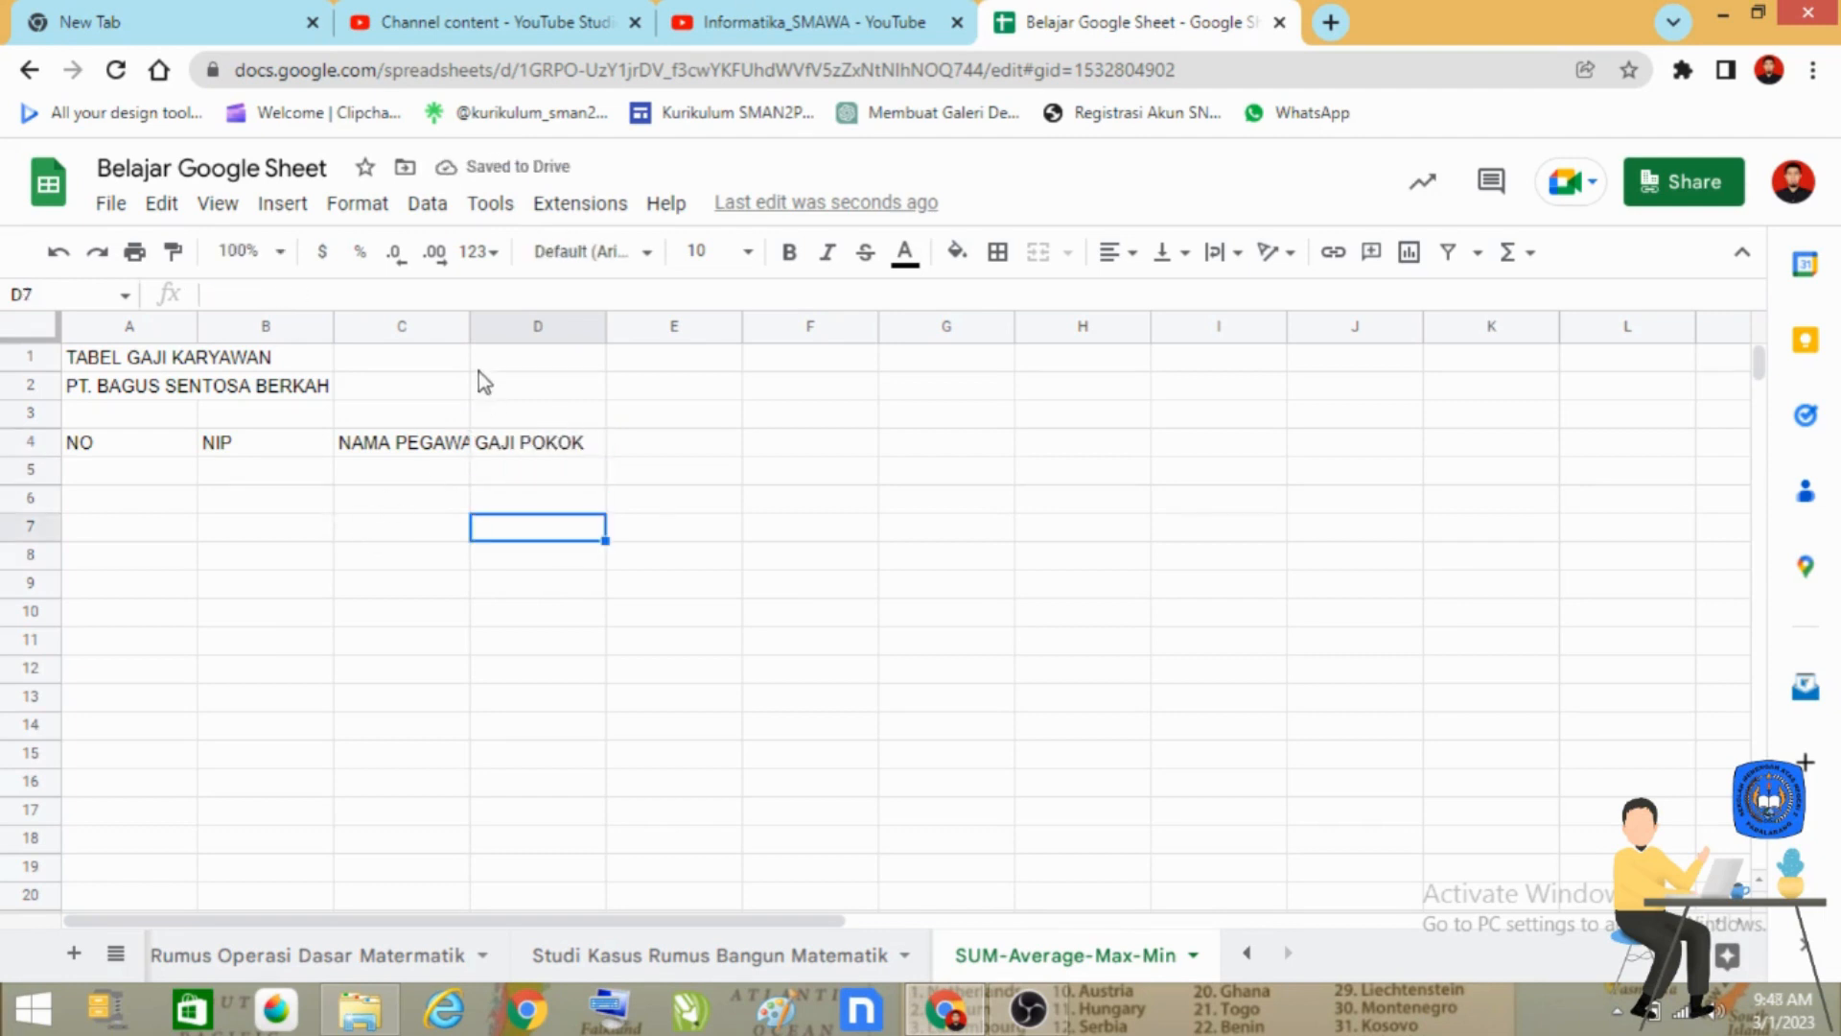
Widen columns C and D so the NAMA PEGAWAI and GAJI POKOK headers have enough room.
left_click_drag(470, 327, 538, 331)
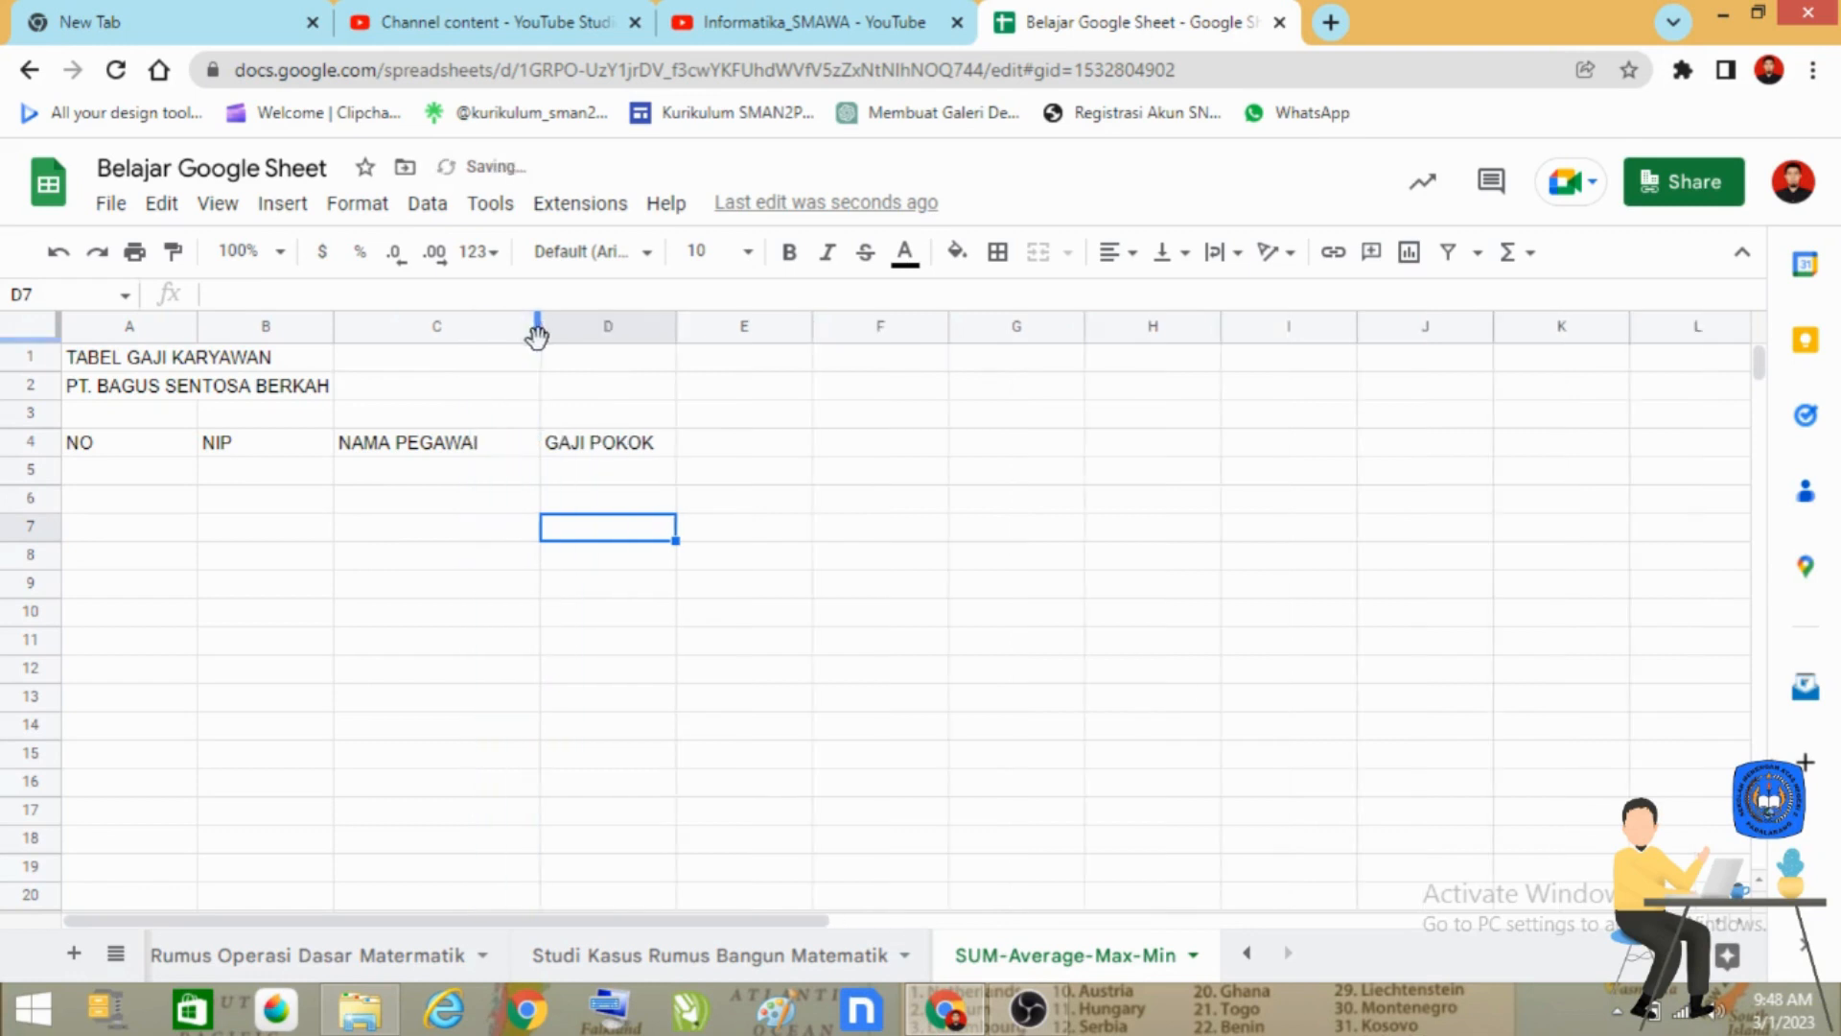
left_click_drag(674, 324, 741, 326)
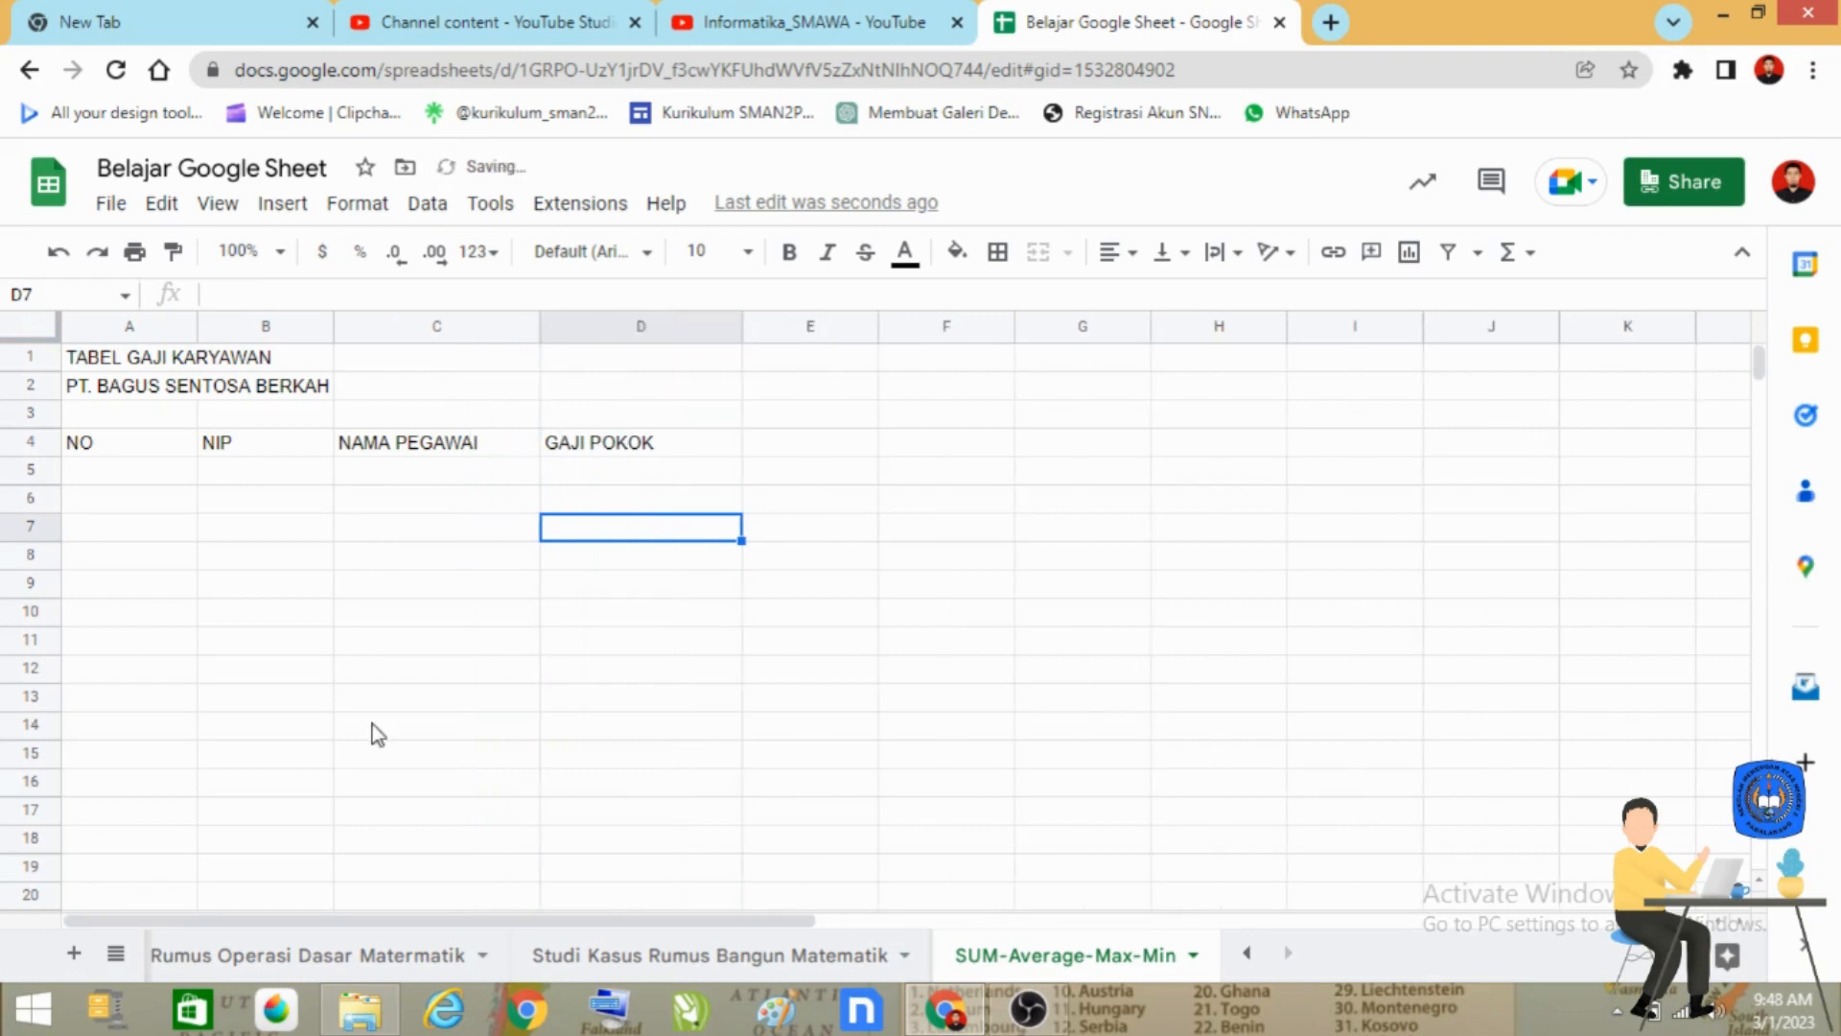
Number the rows 1 to 10 in cells A5 to A14 by entering 1 and 2 and extending the series.
left_click(134, 476)
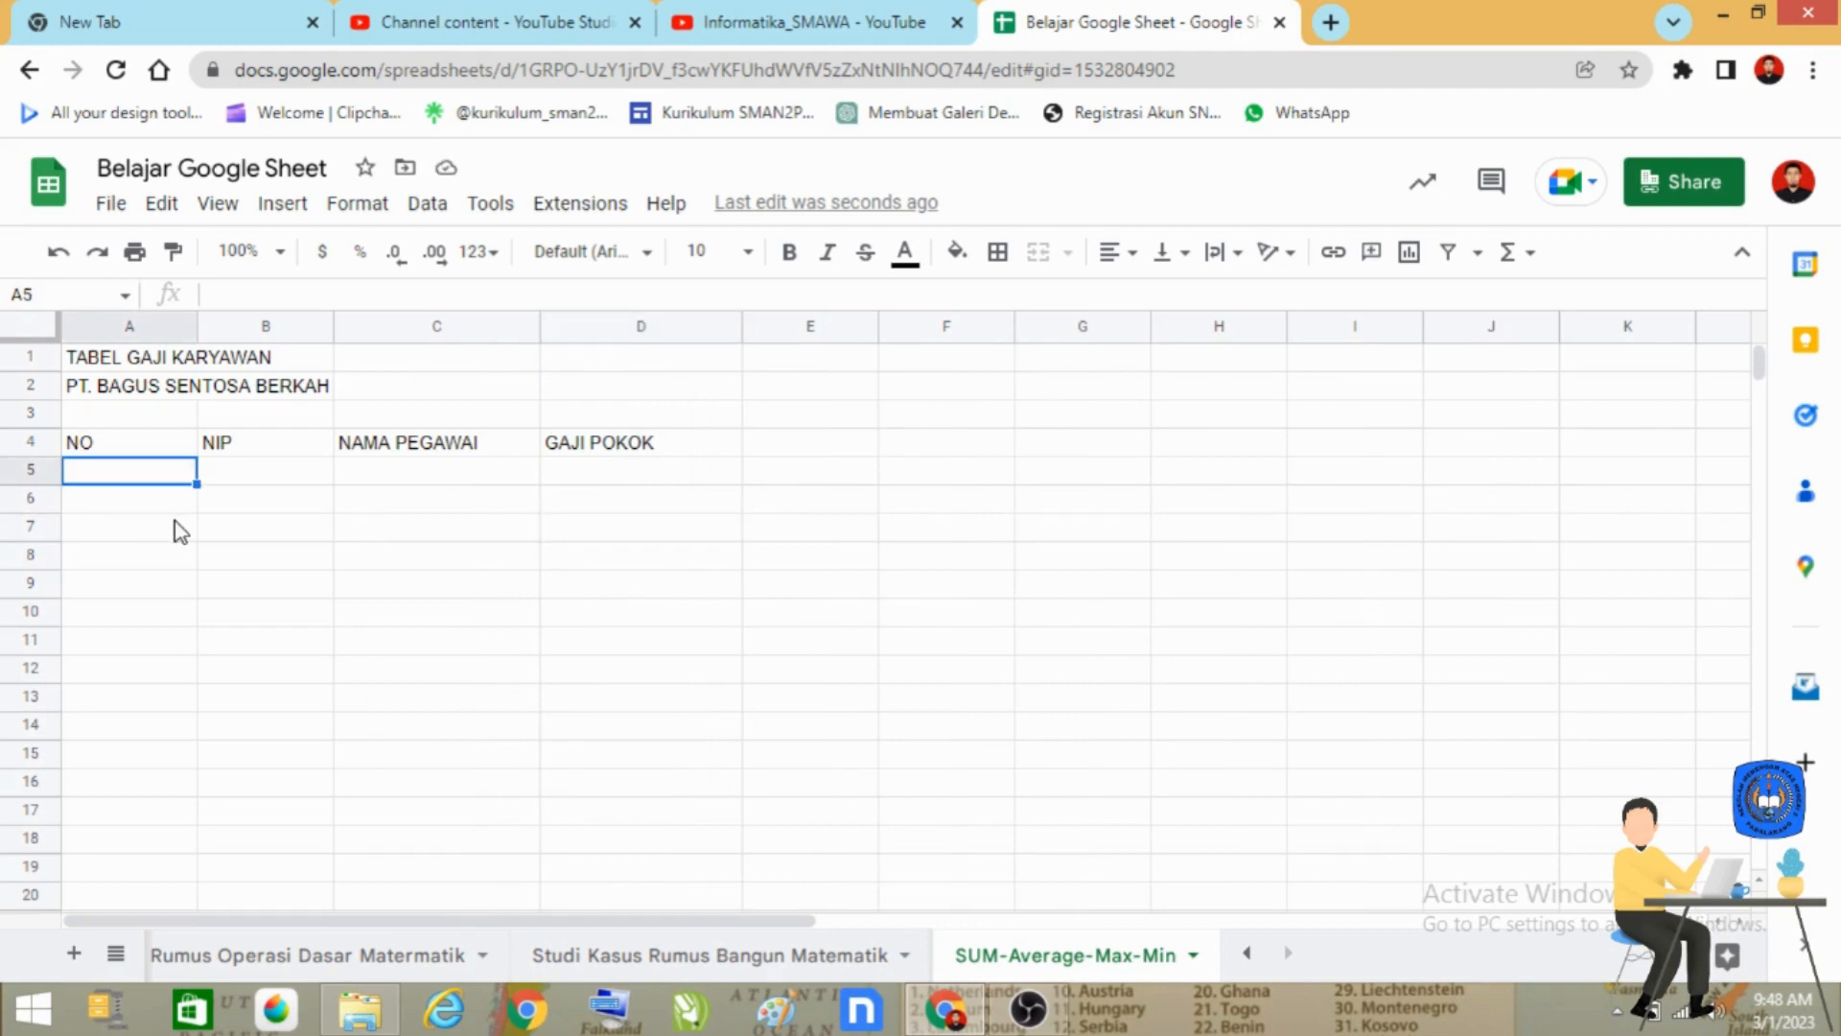
type("1")
key("Return")
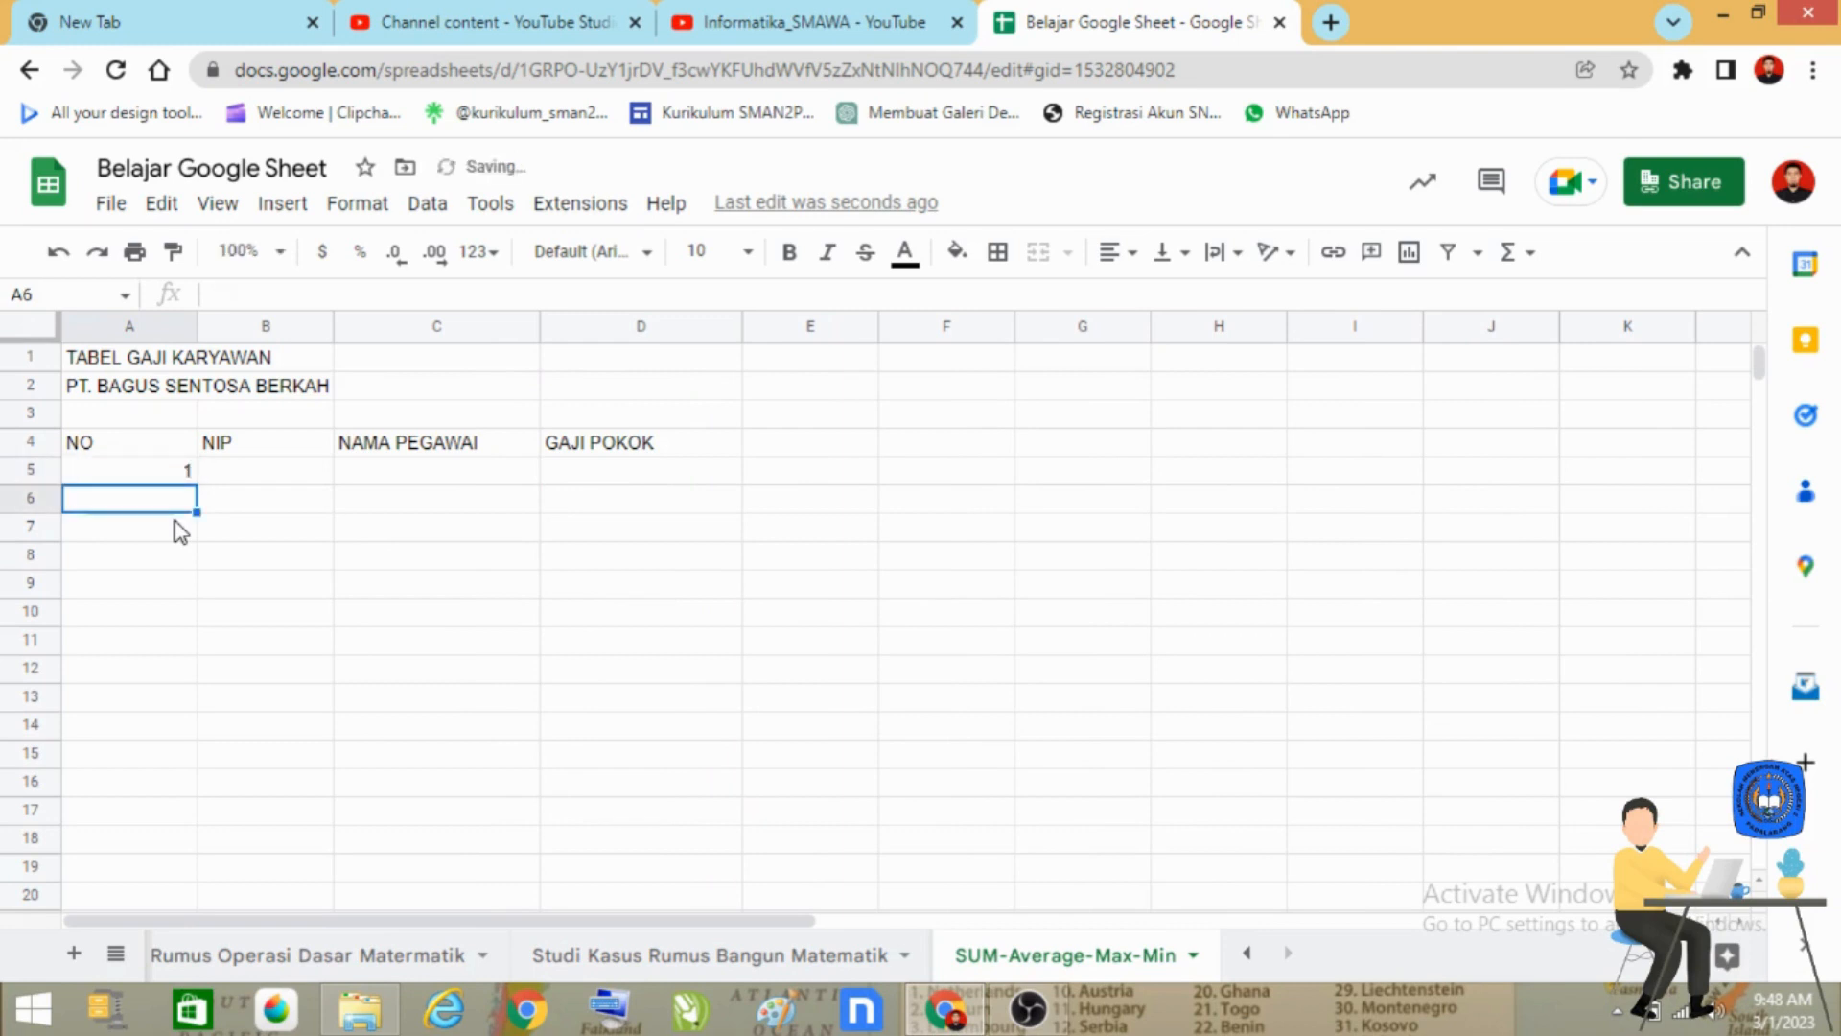
type("2")
key("Return")
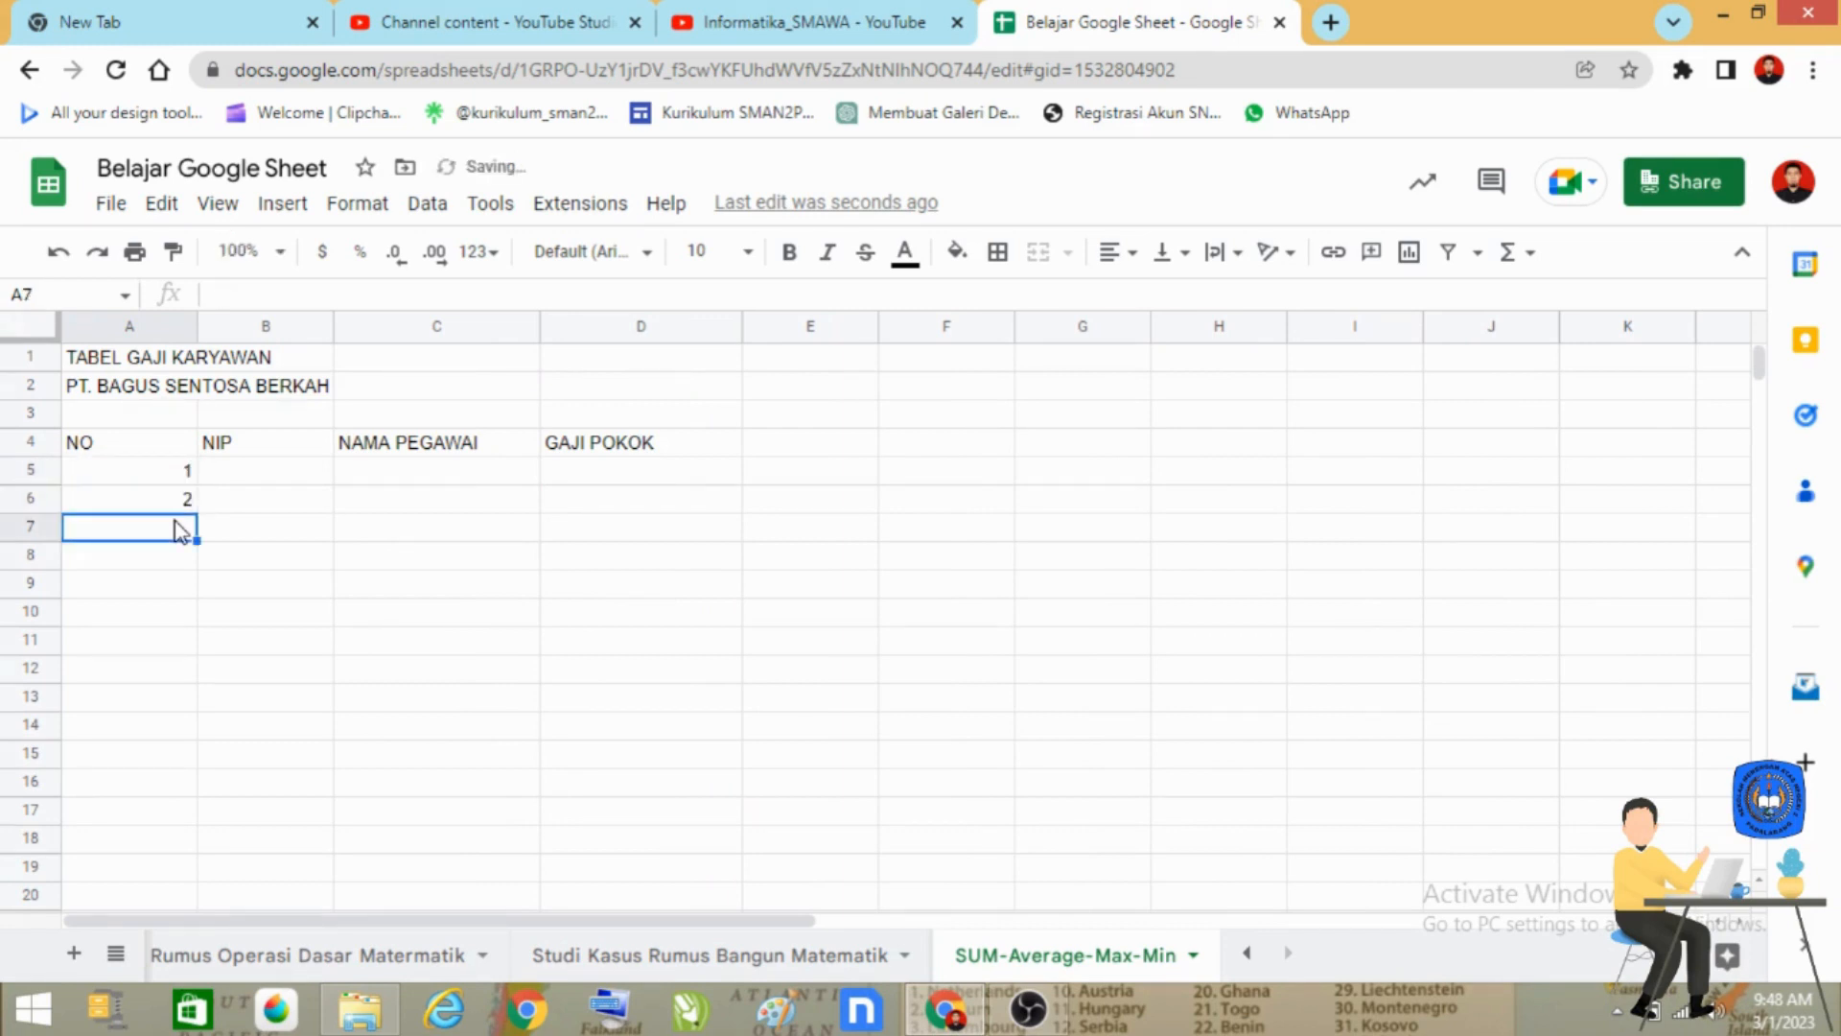
left_click(257, 589)
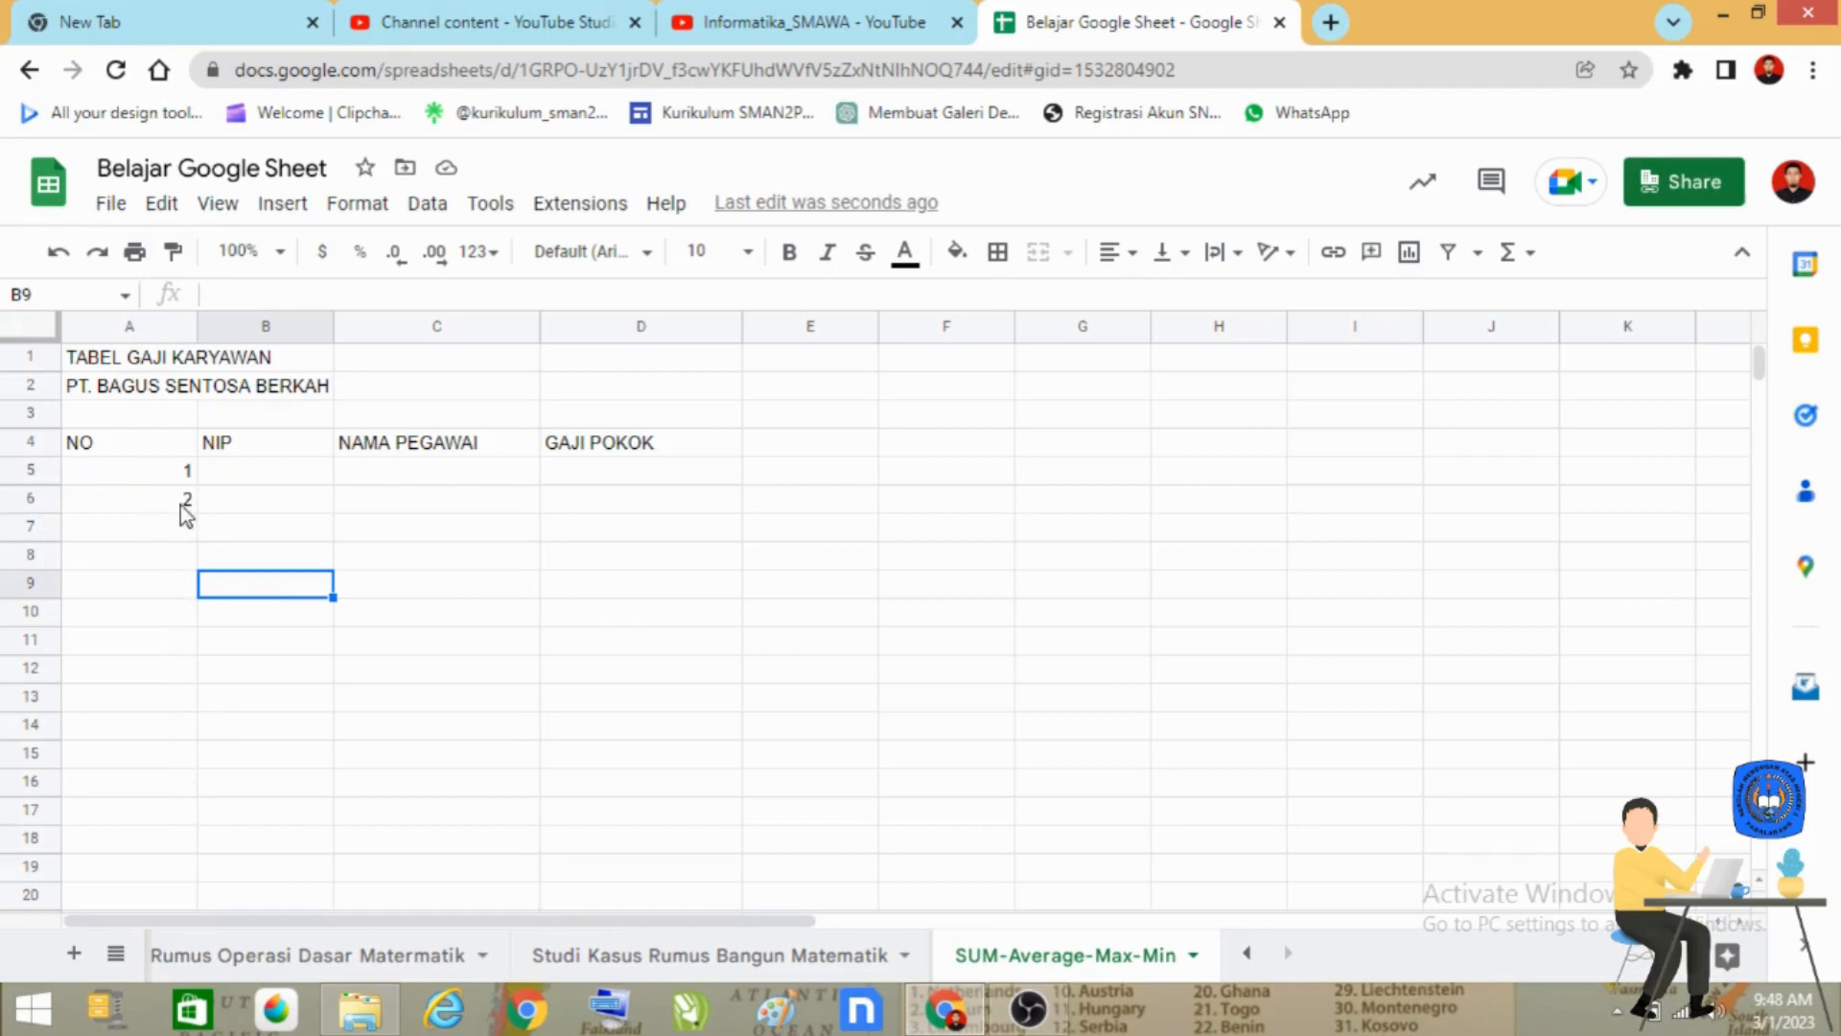
left_click_drag(167, 472, 195, 725)
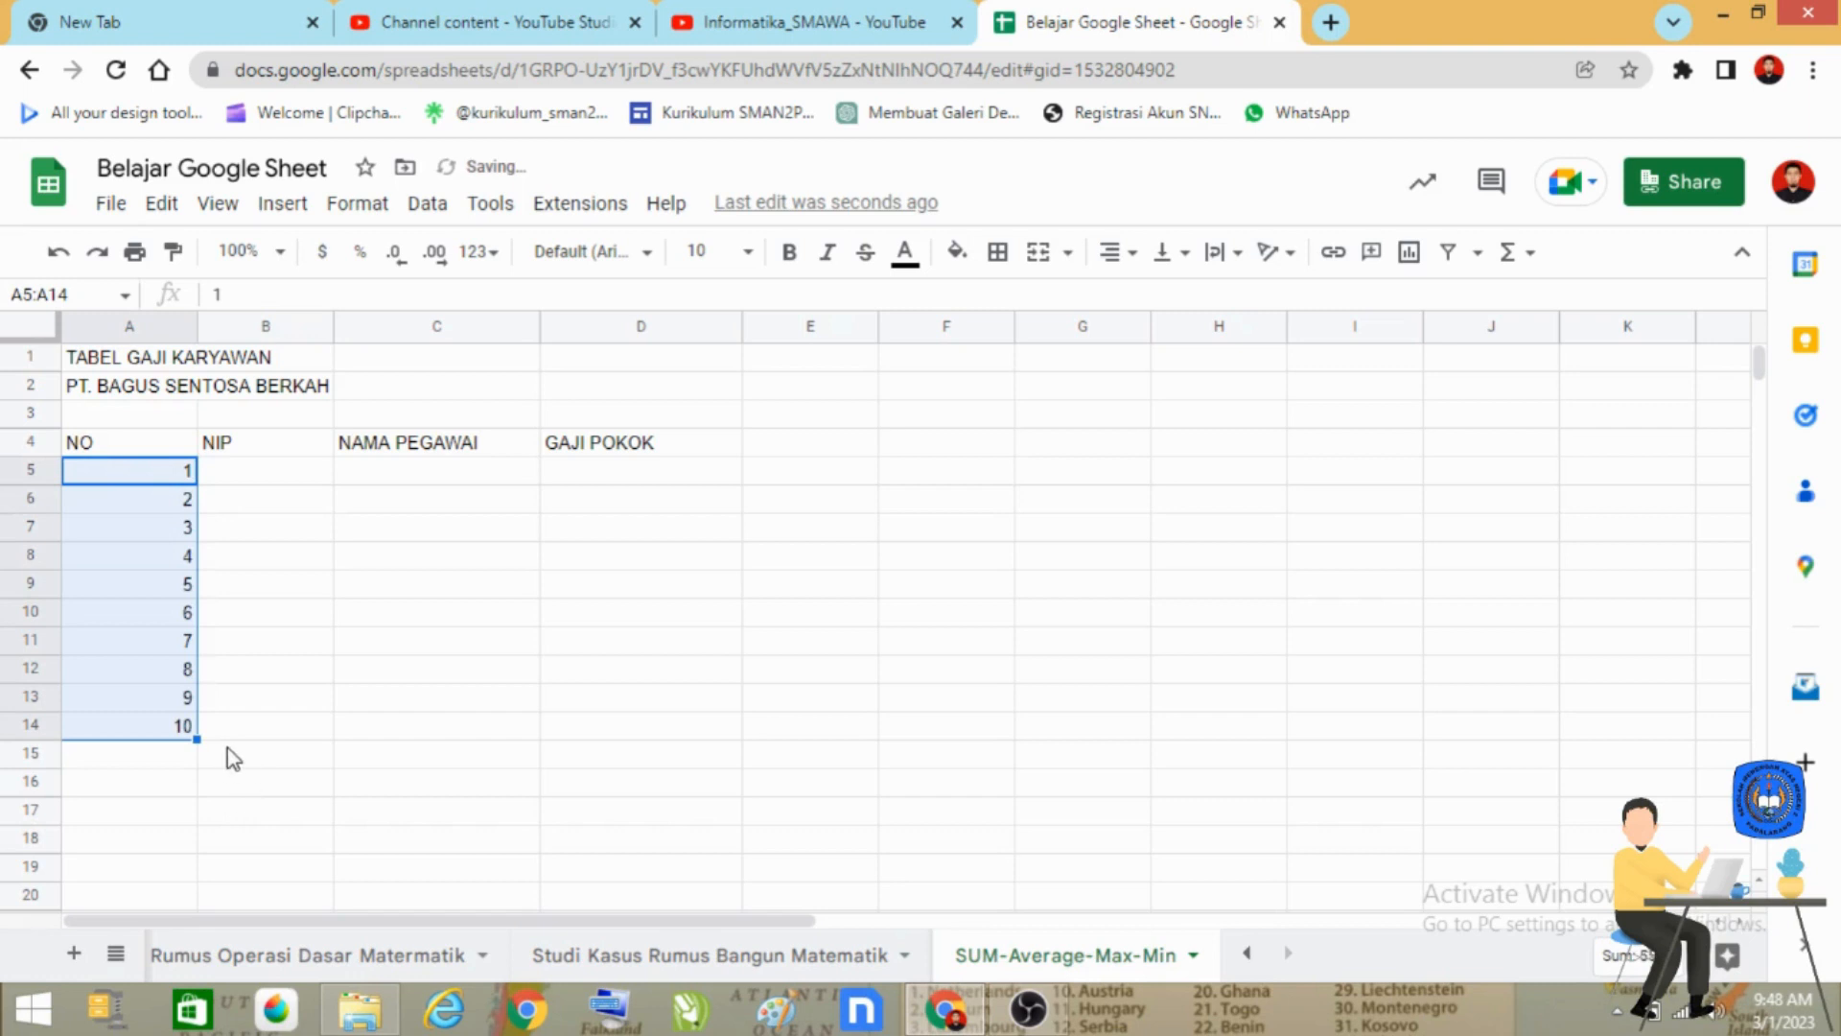
Enter four-digit employee ID numbers for the first two employees in cells B5 and B6.
left_click(295, 471)
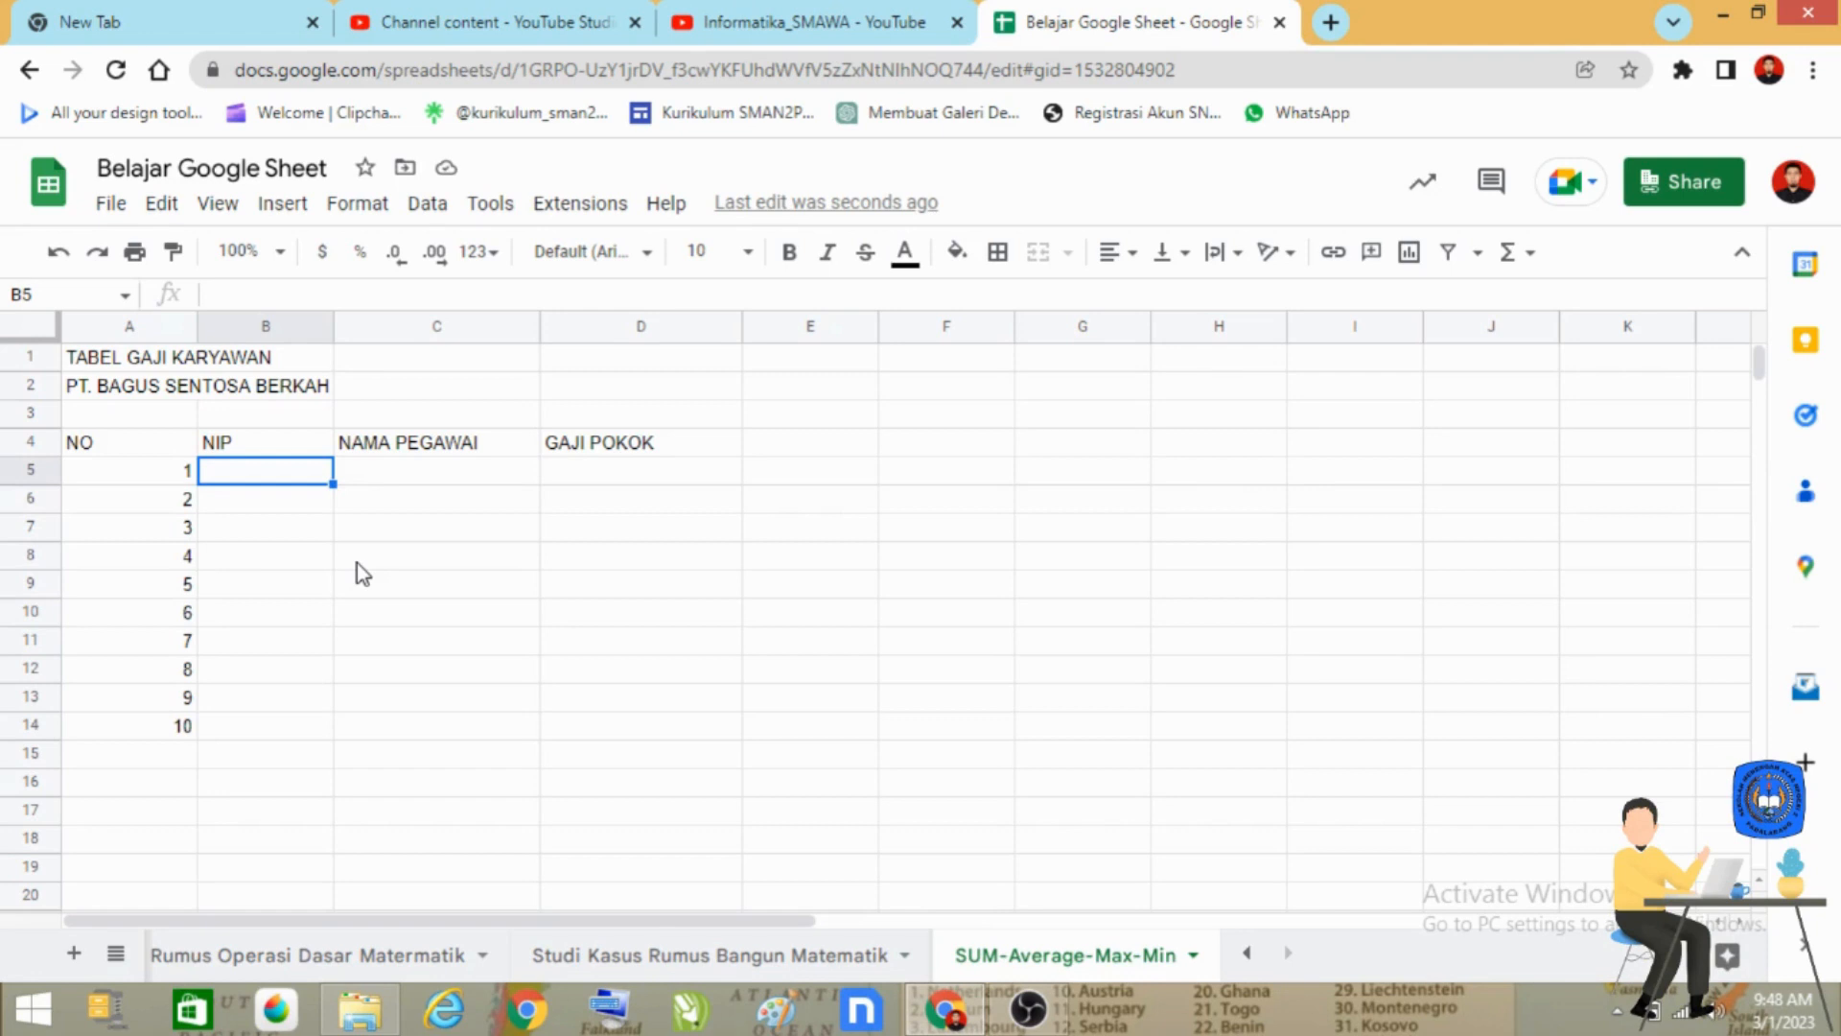
type("232")
key("Return")
type("4343")
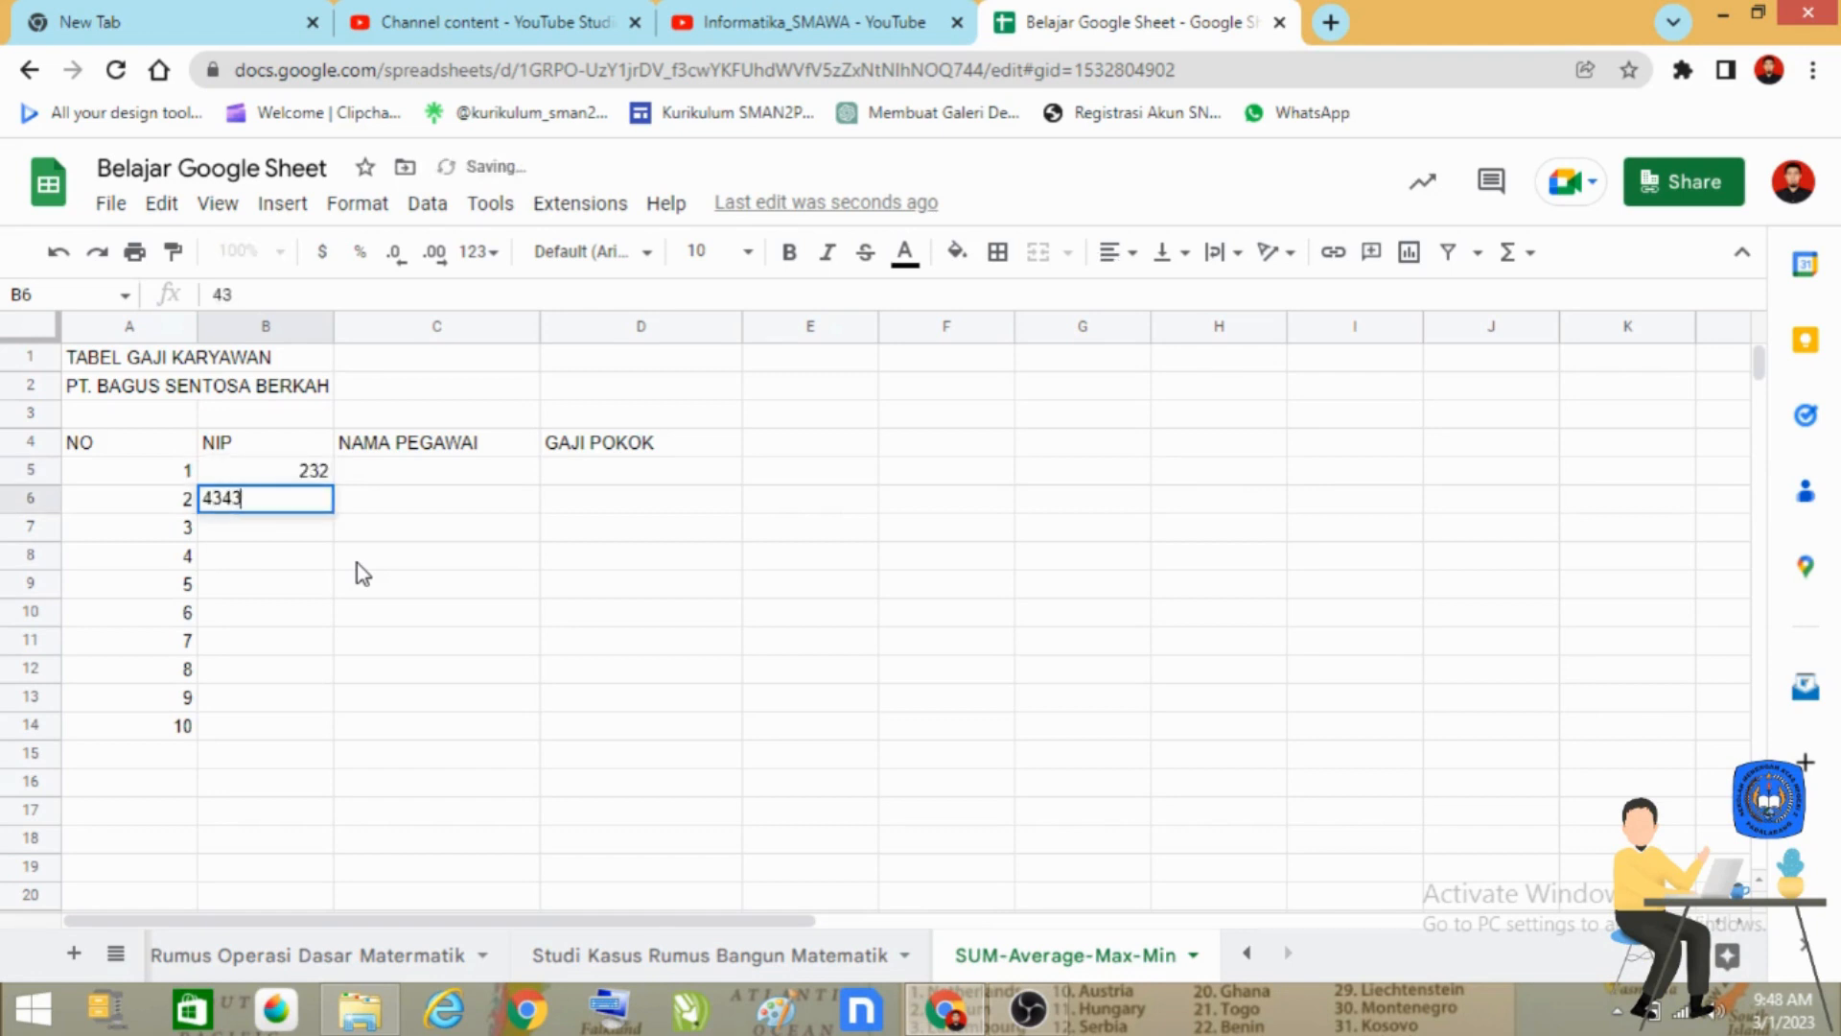
key("Return")
key("Up")
key("Up")
type("3")
key("Return")
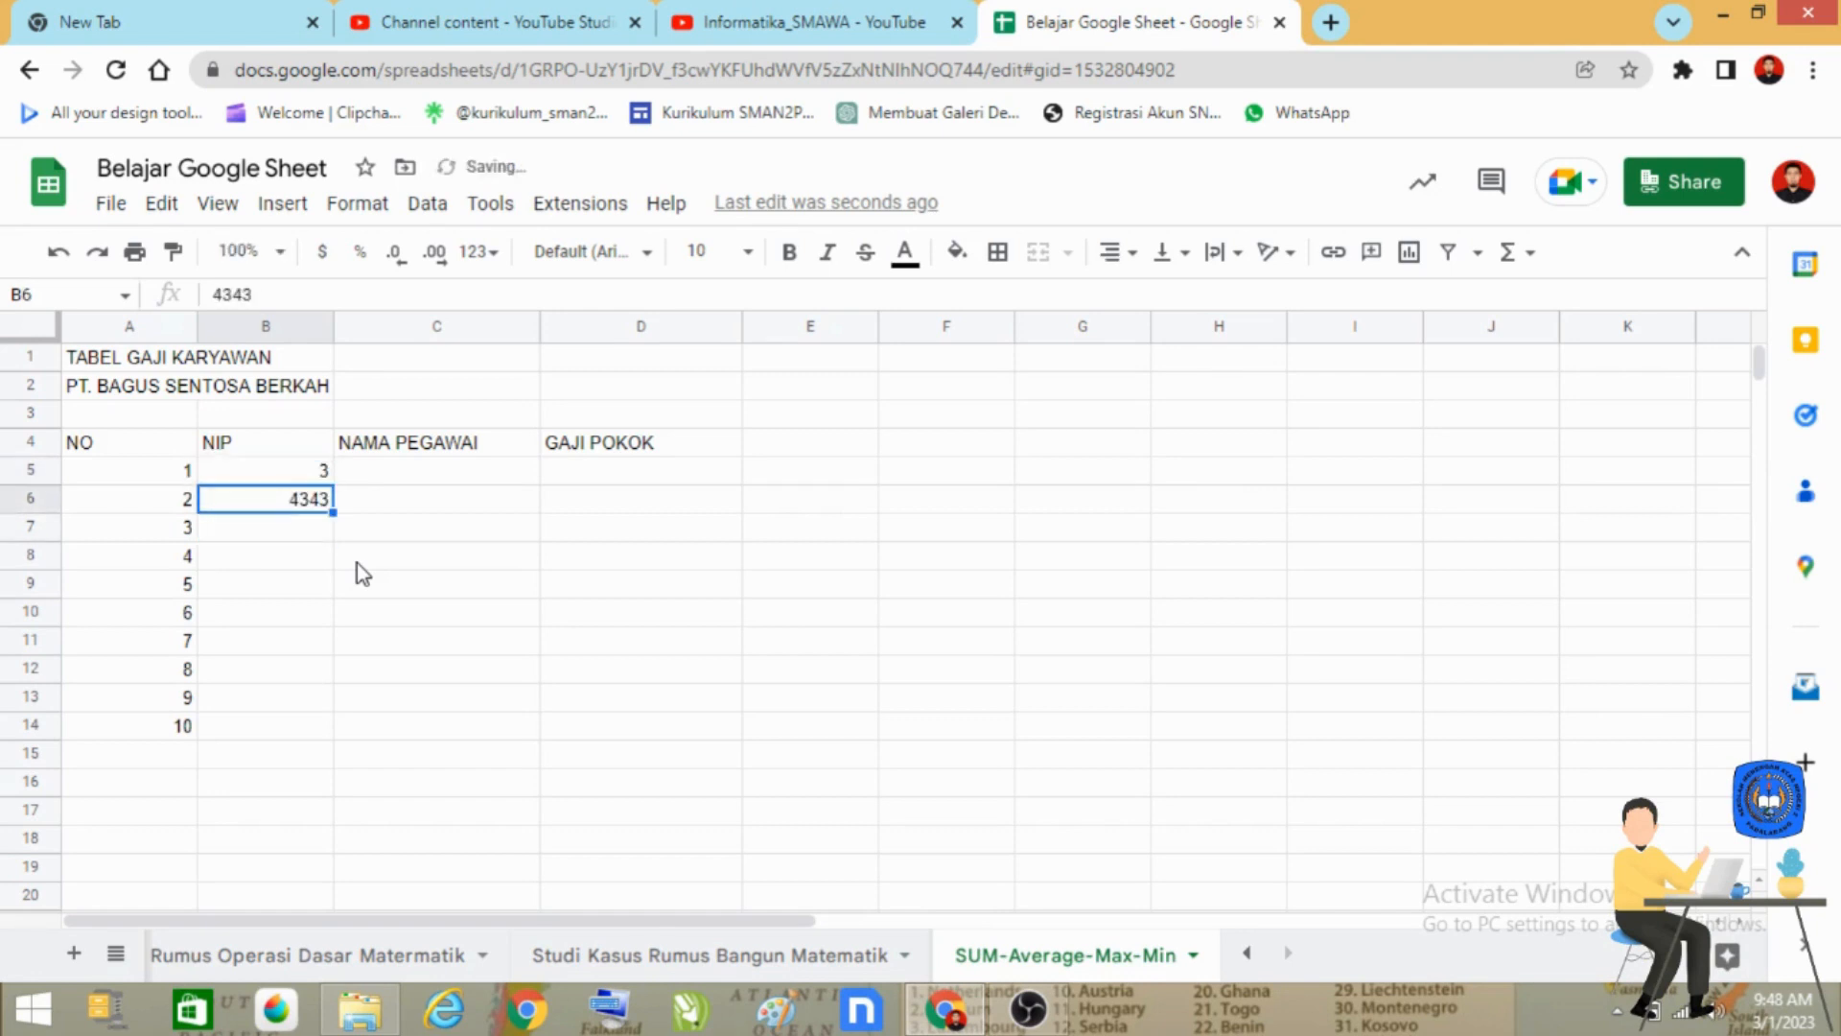
key("Up")
type("23323")
key("BackSpace")
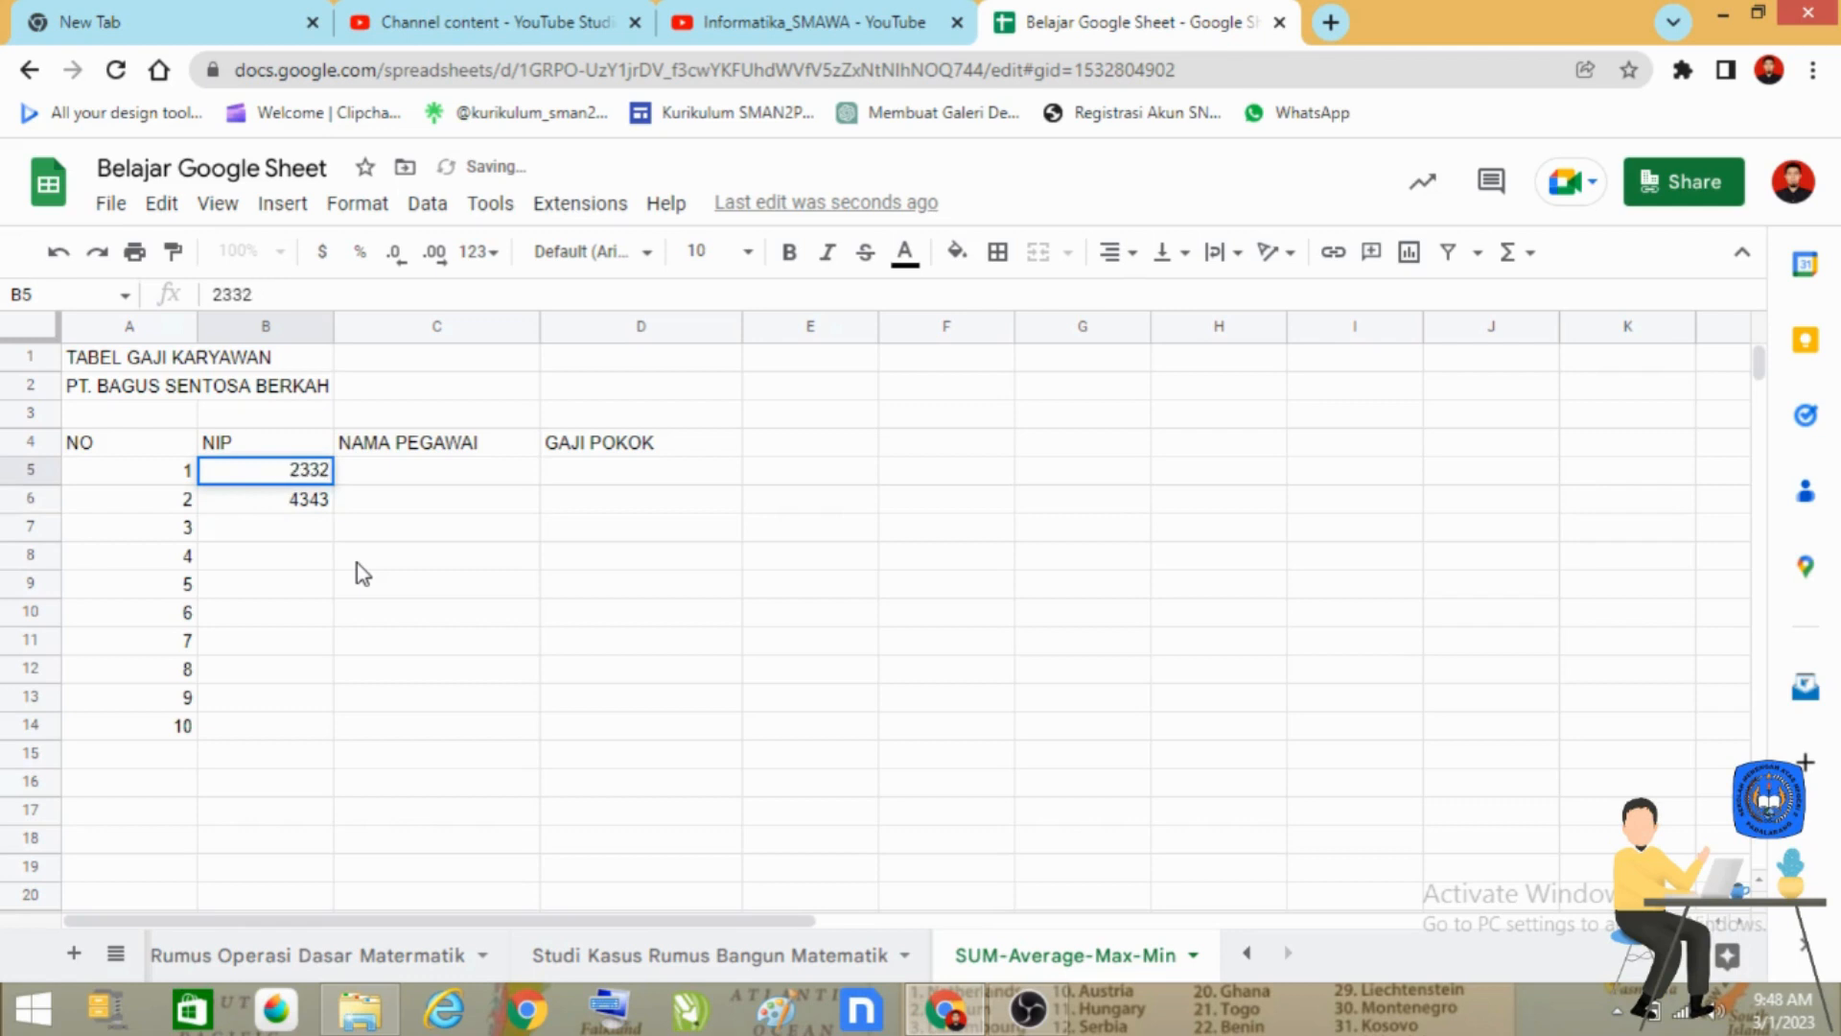
key("Down")
key("Down")
Enter four-digit employee ID numbers for employees 3 and 4 in cells B7 and B8.
type("3323")
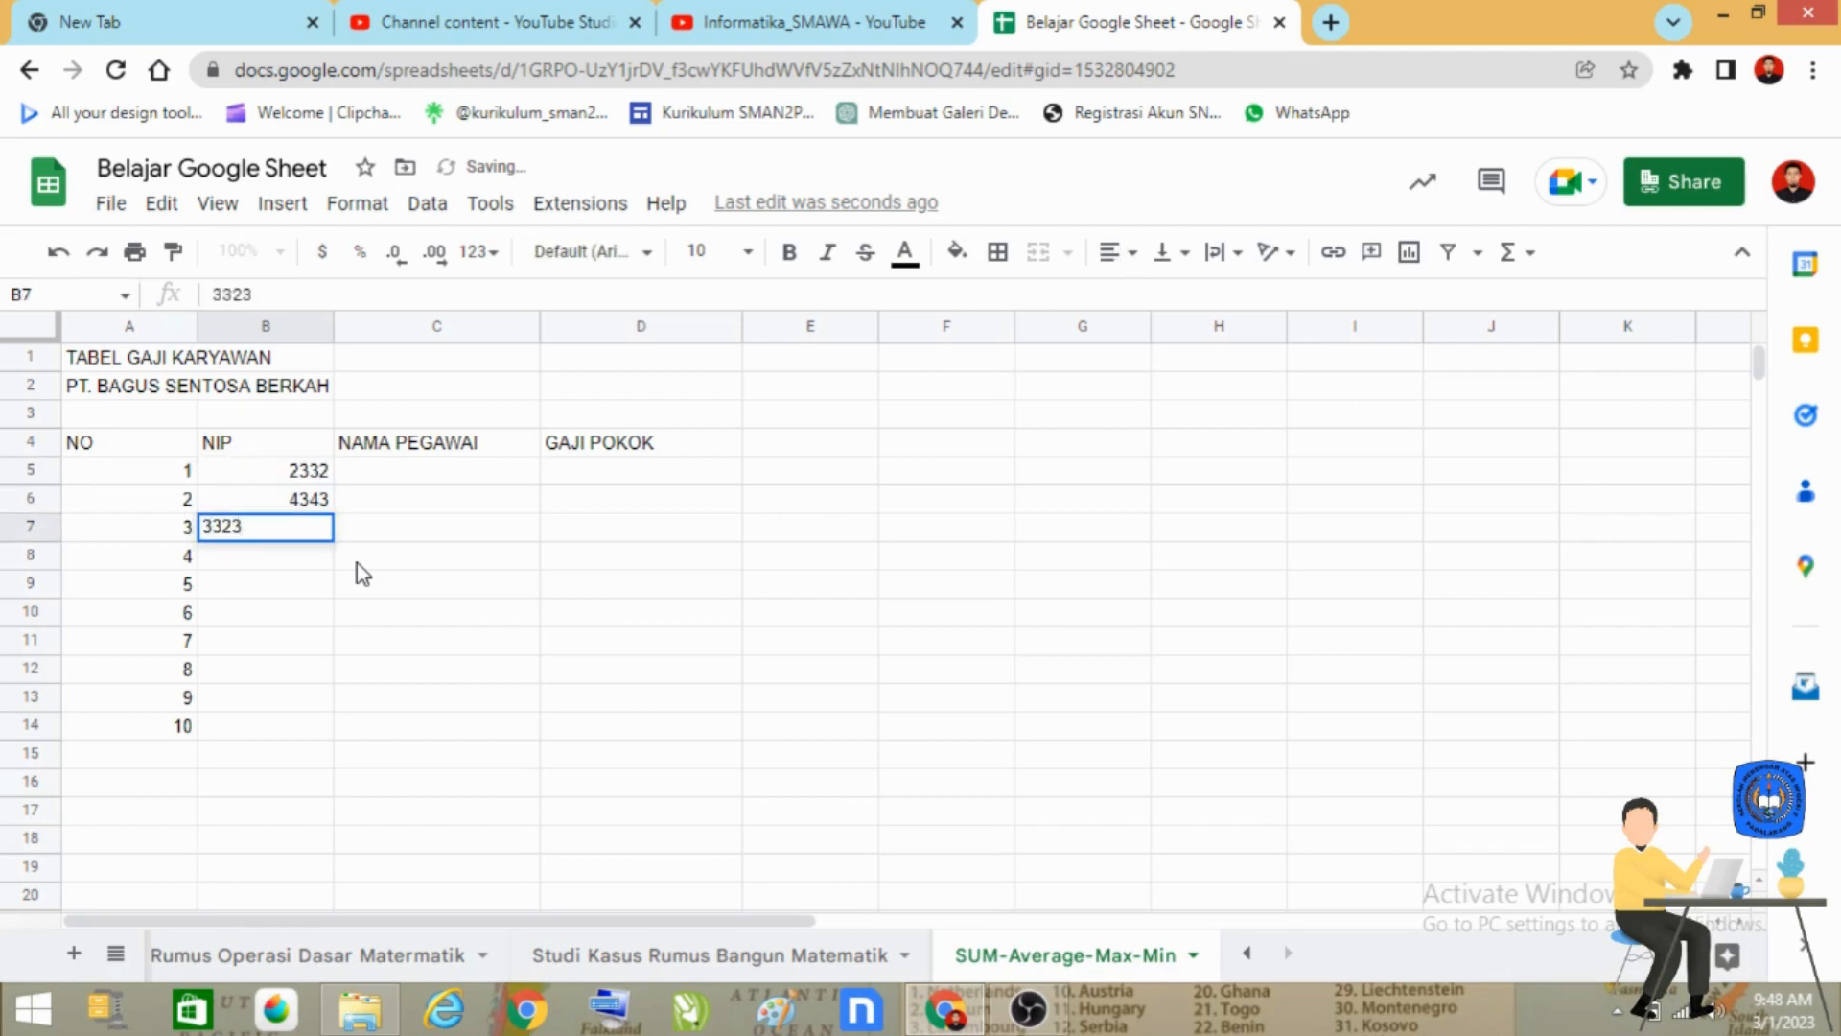
key("Return")
type("43434")
key("BackSpace")
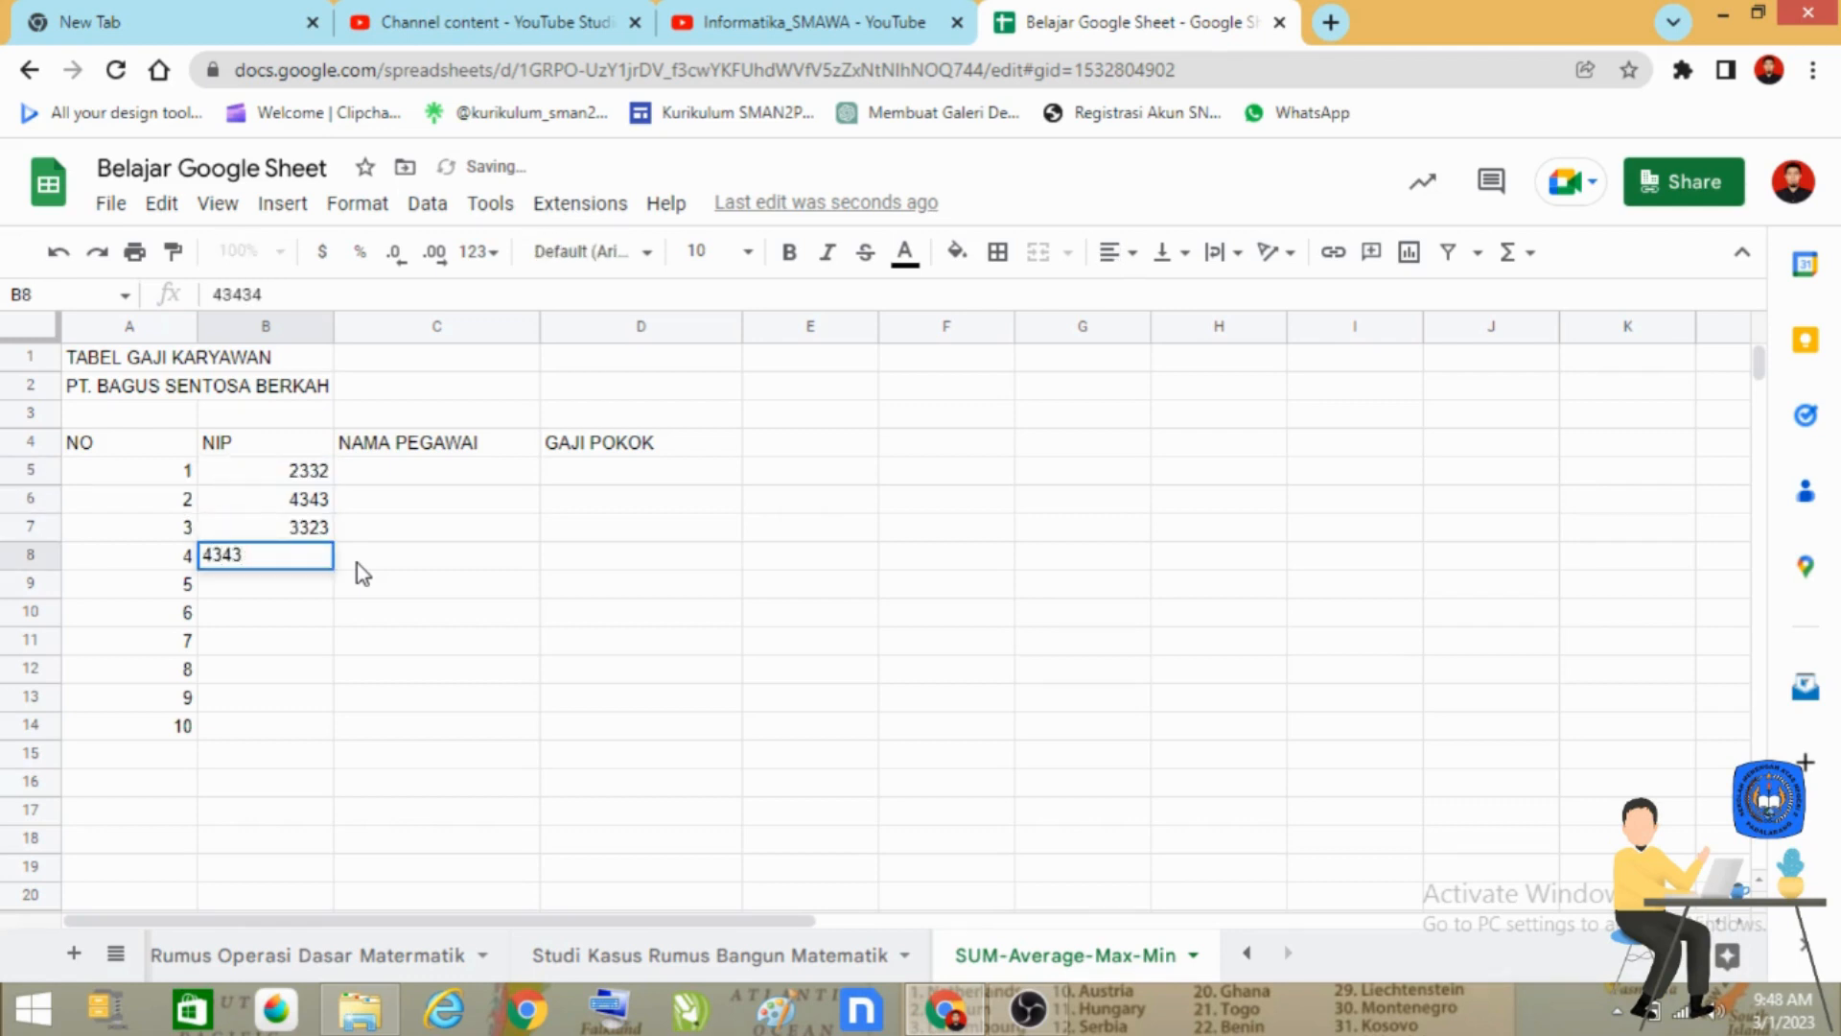
key("Return")
left_click(319, 475)
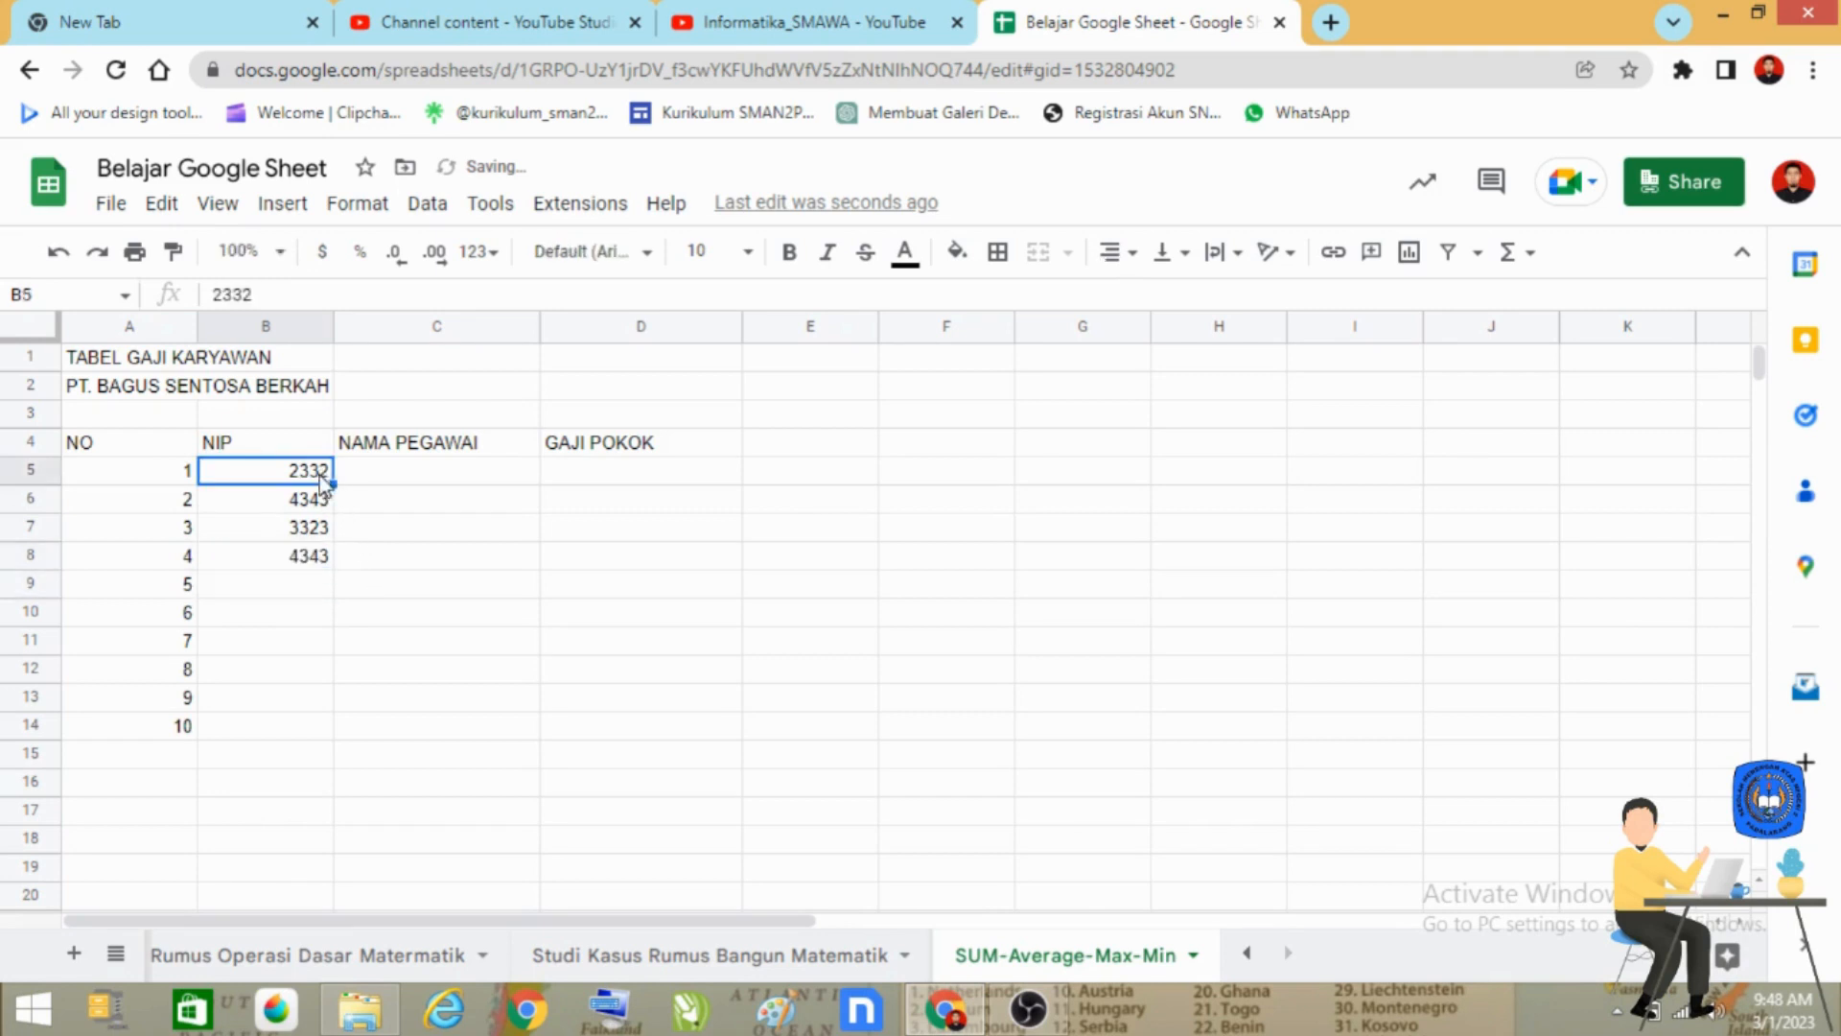
Enter the employee ID numbers for employees 5 to 7 in cells B9 to B11.
left_click(325, 582)
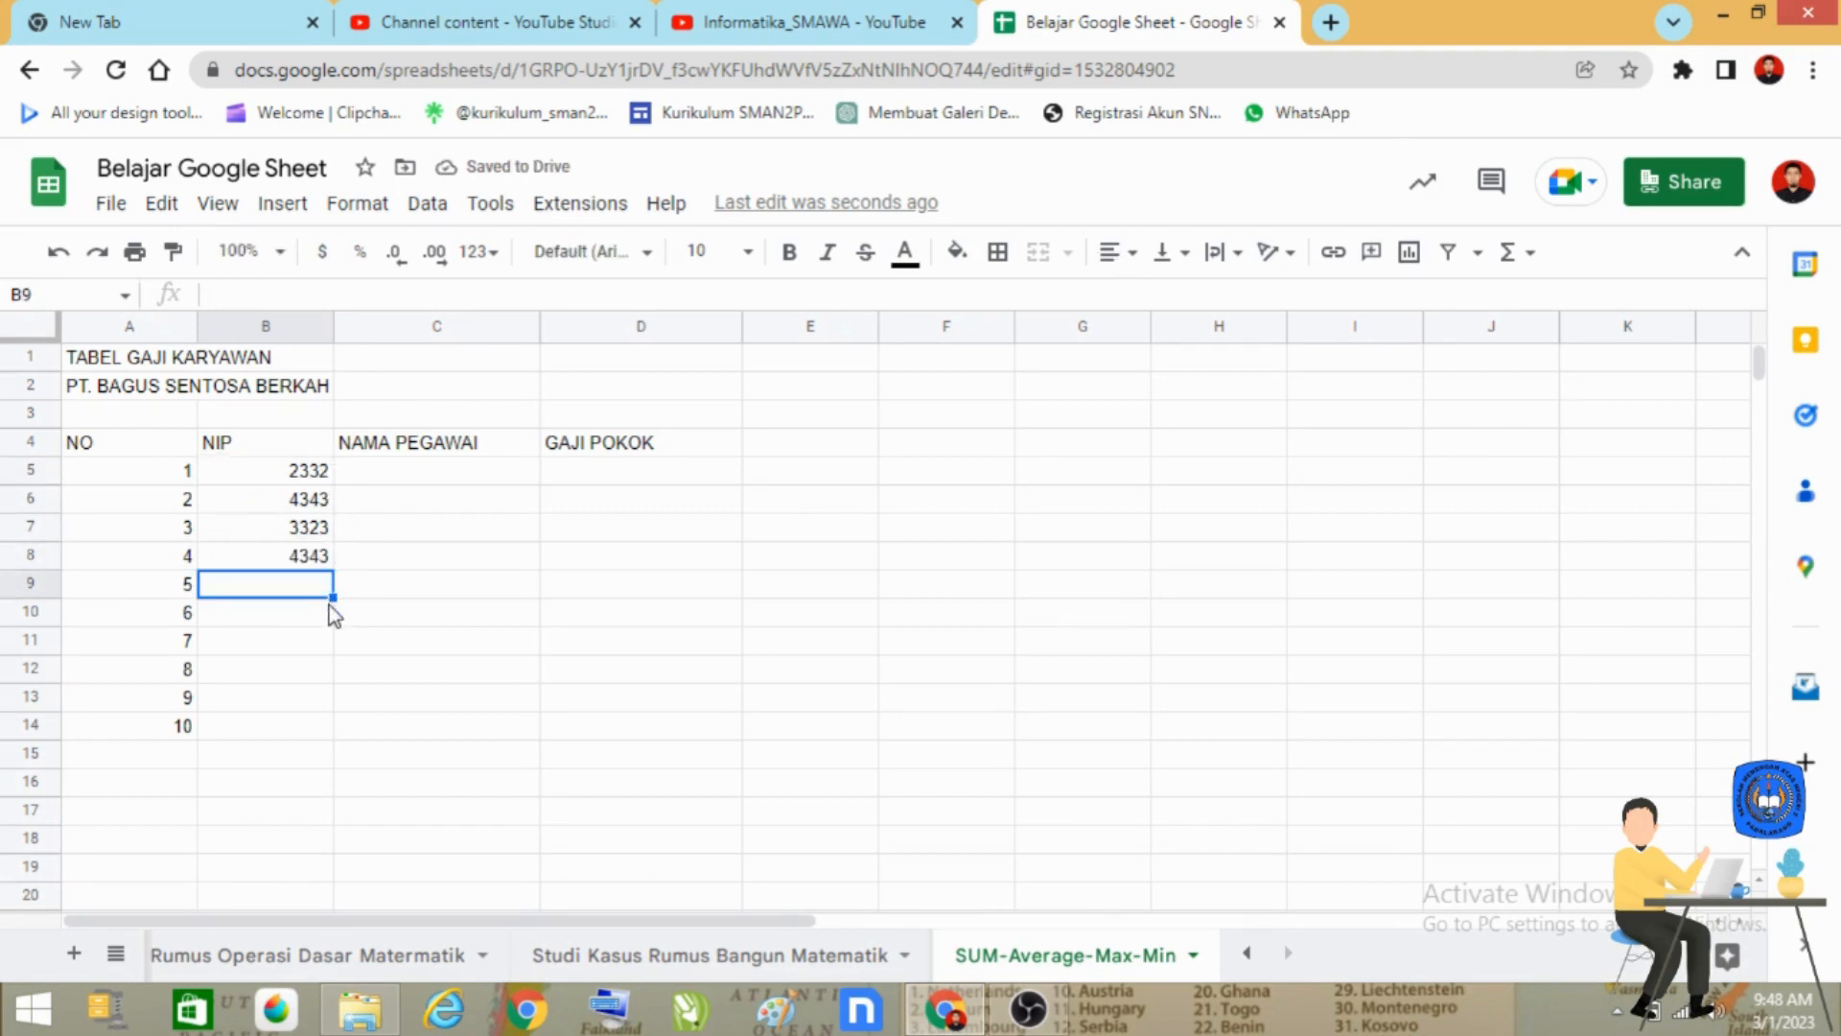
type("7676")
key("Return")
type("454")
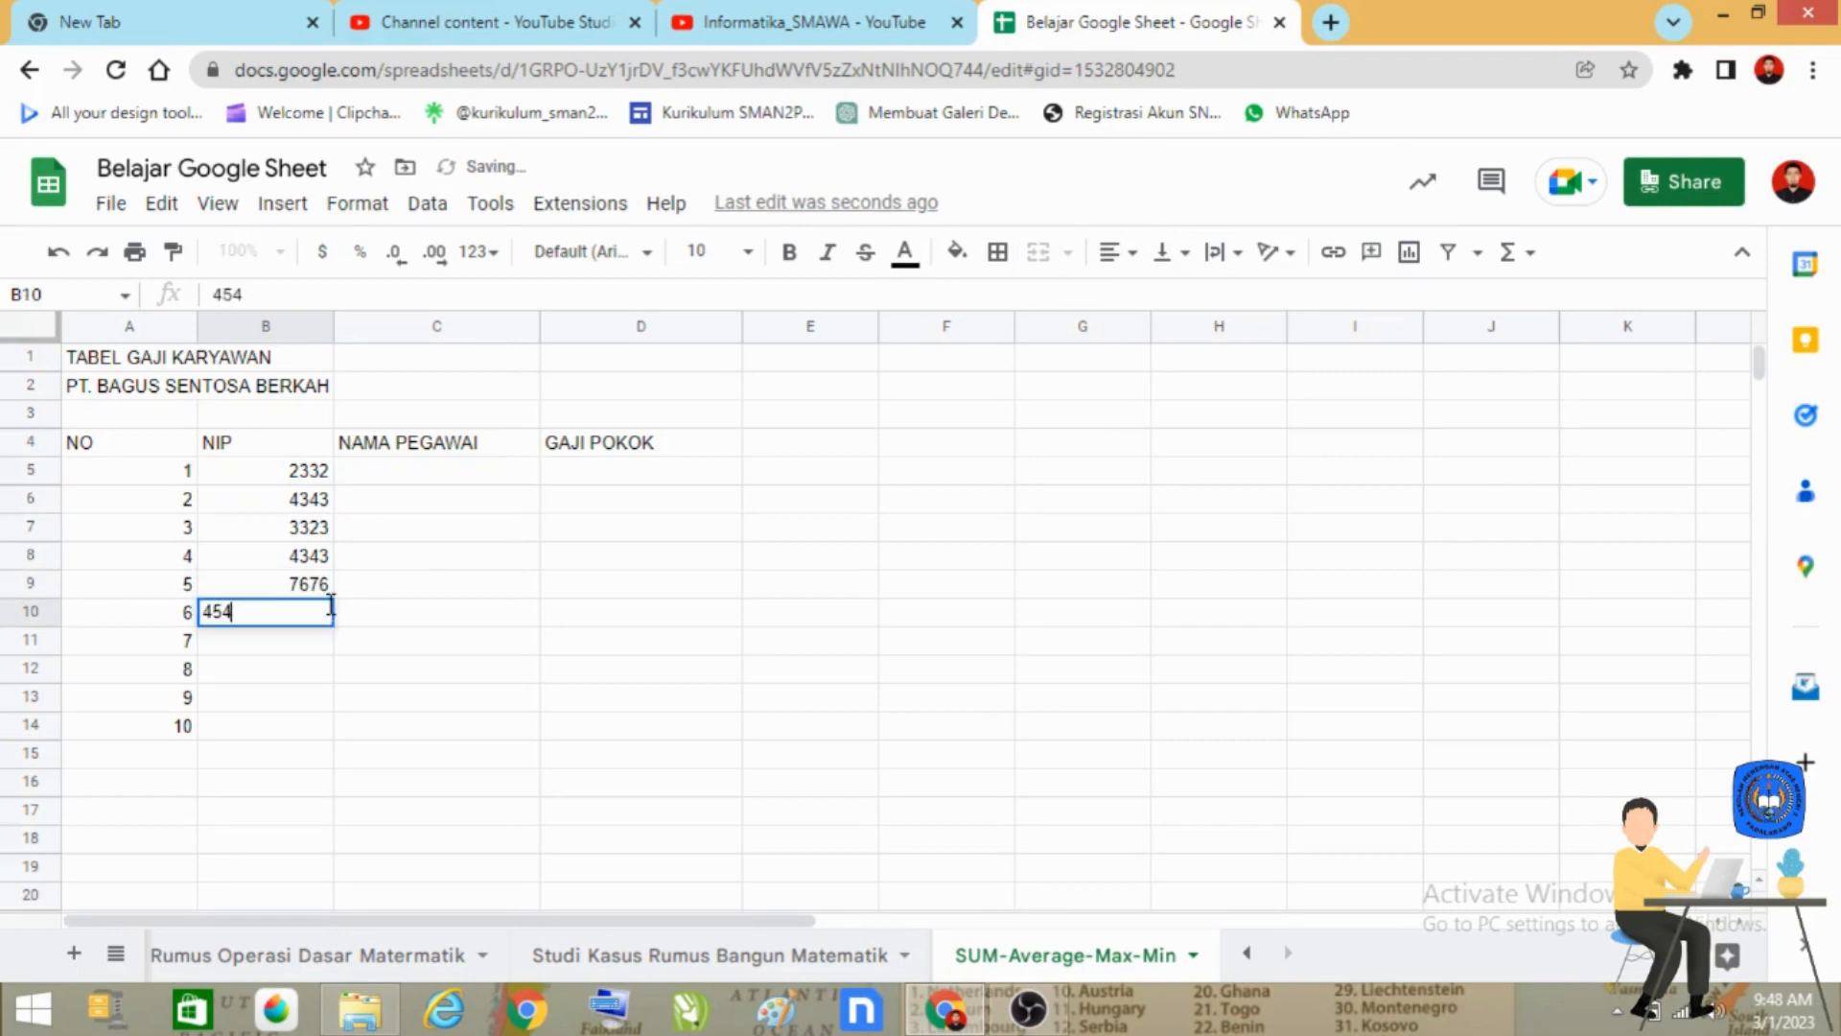
key("Return")
type("3434")
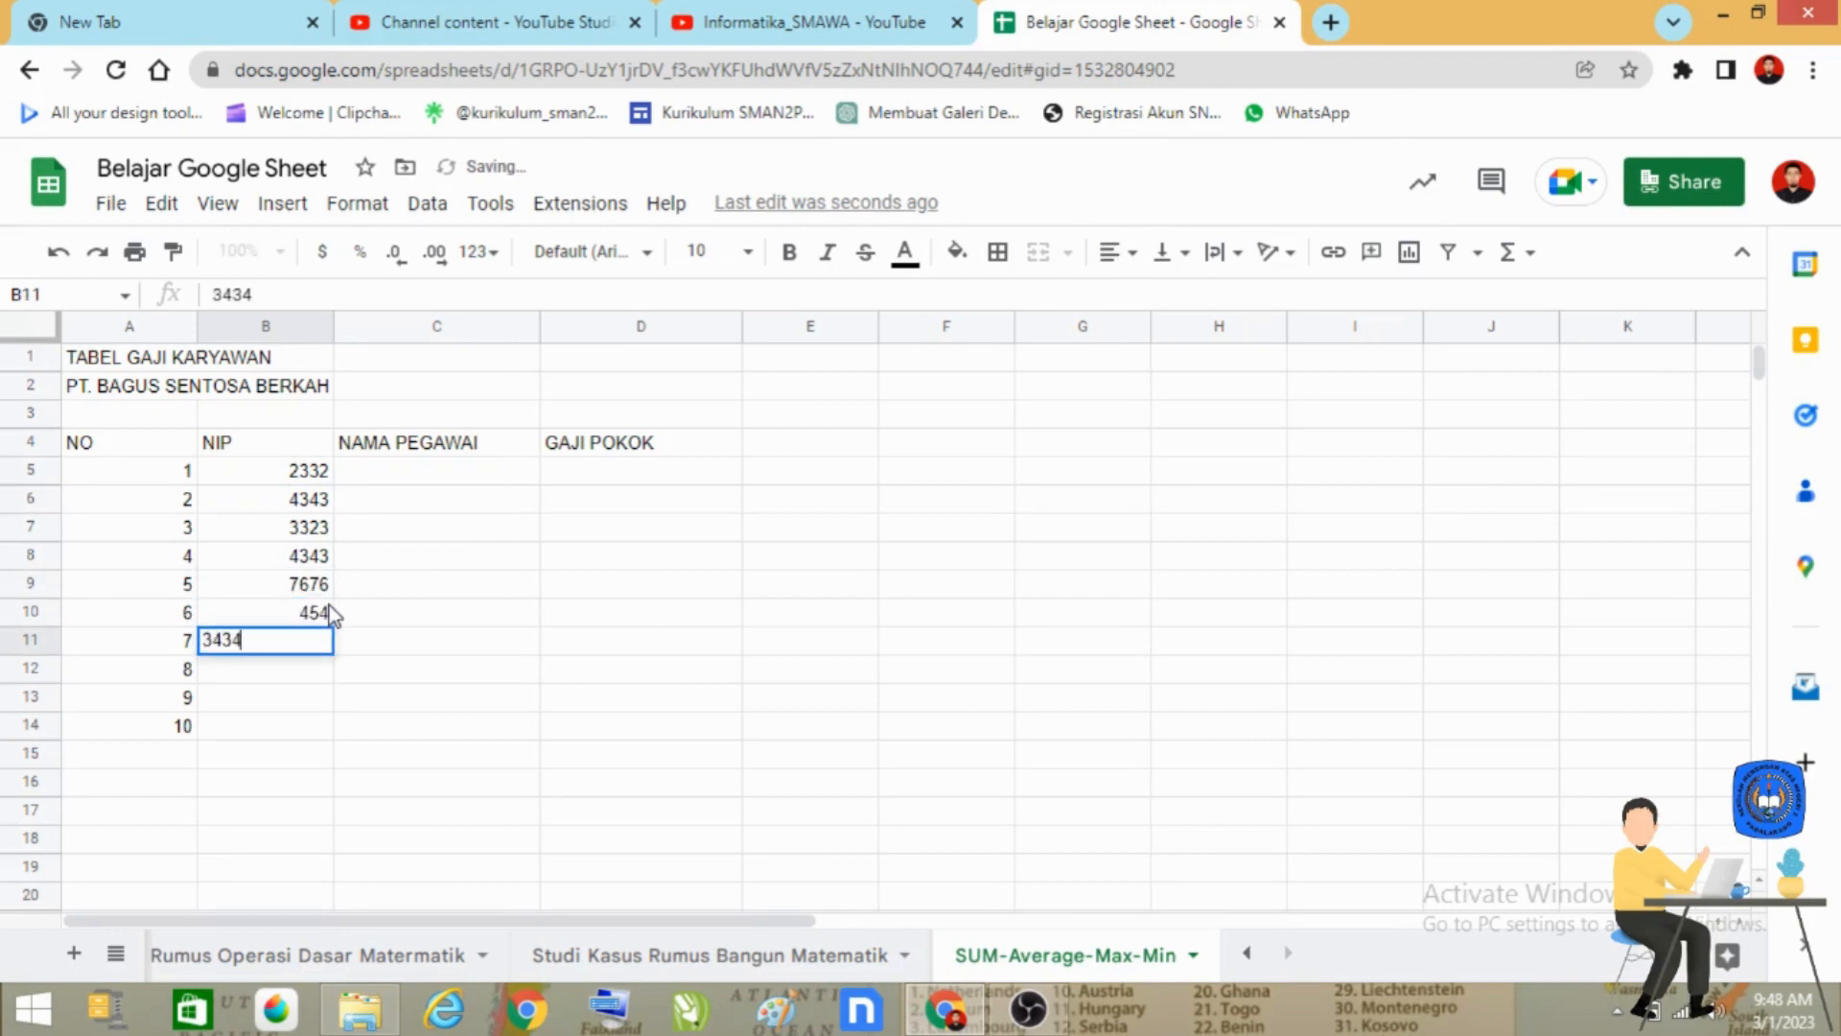
key("Return")
Complete the NIP column with ID numbers for employees 8 to 10 in cells B12 to B14.
type("2323")
key("Return")
type("121")
key("Return")
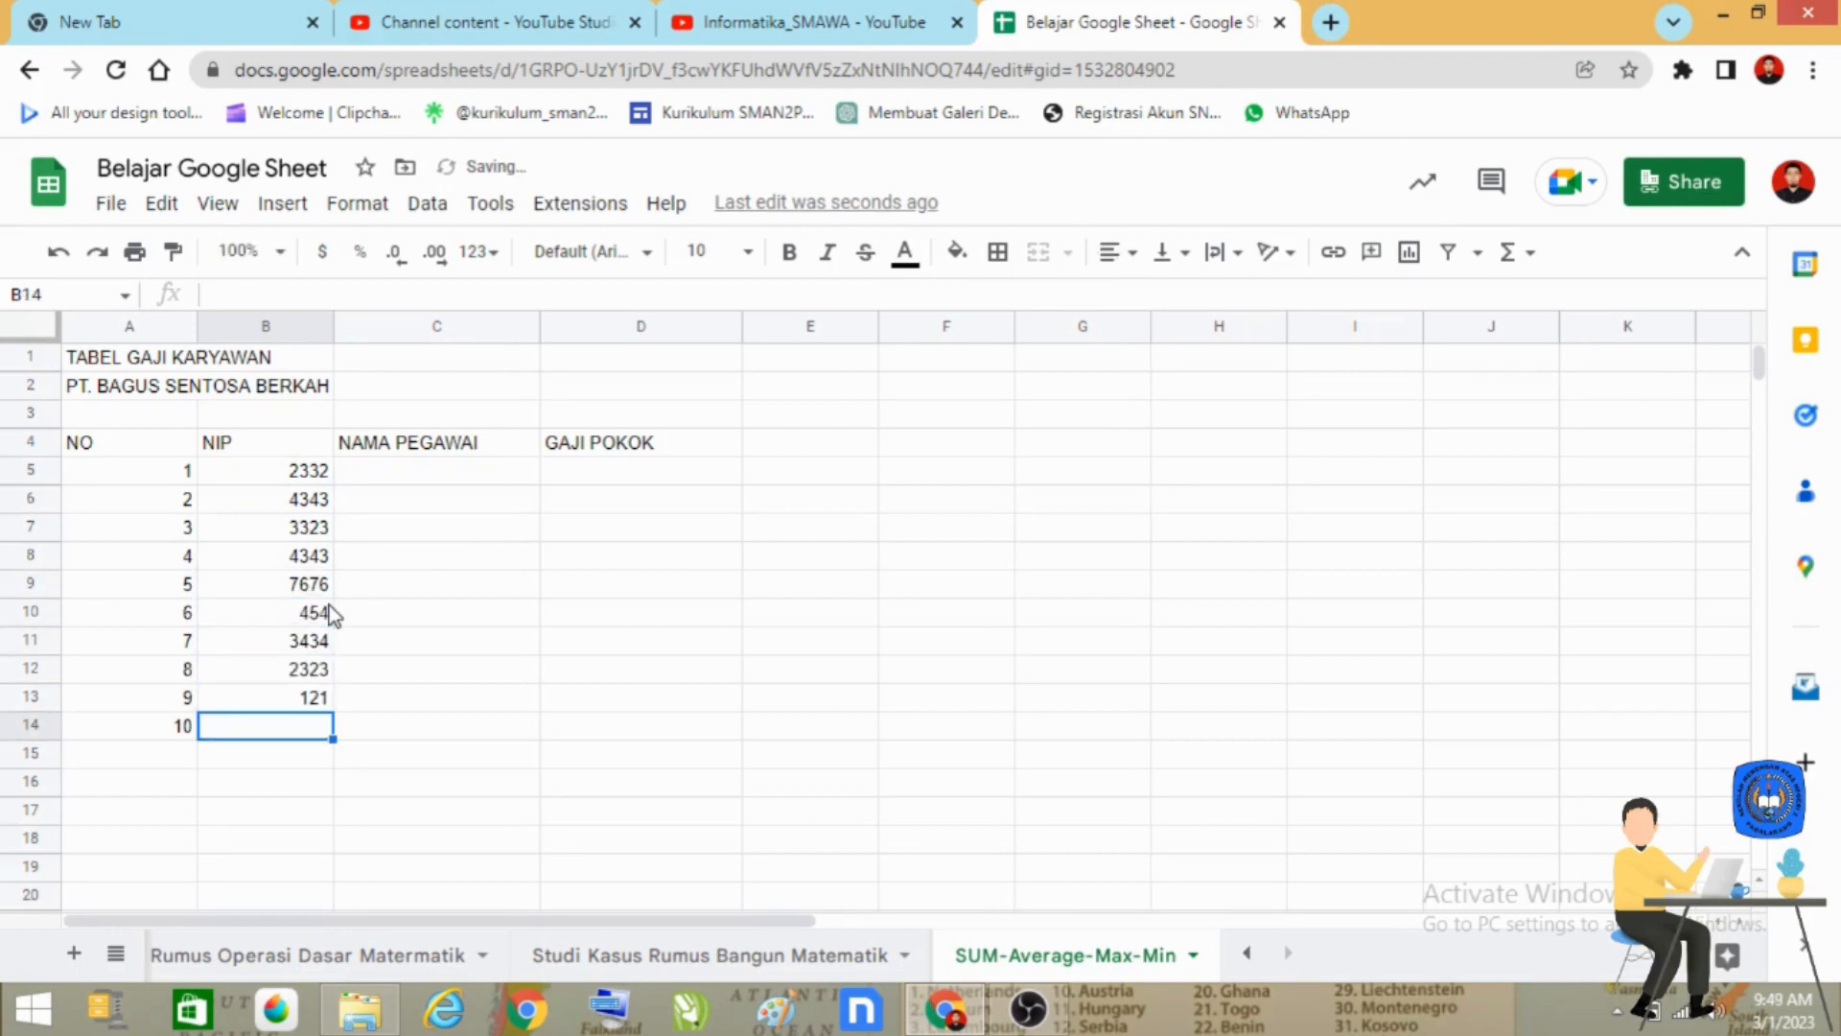
type("1212")
key("Return")
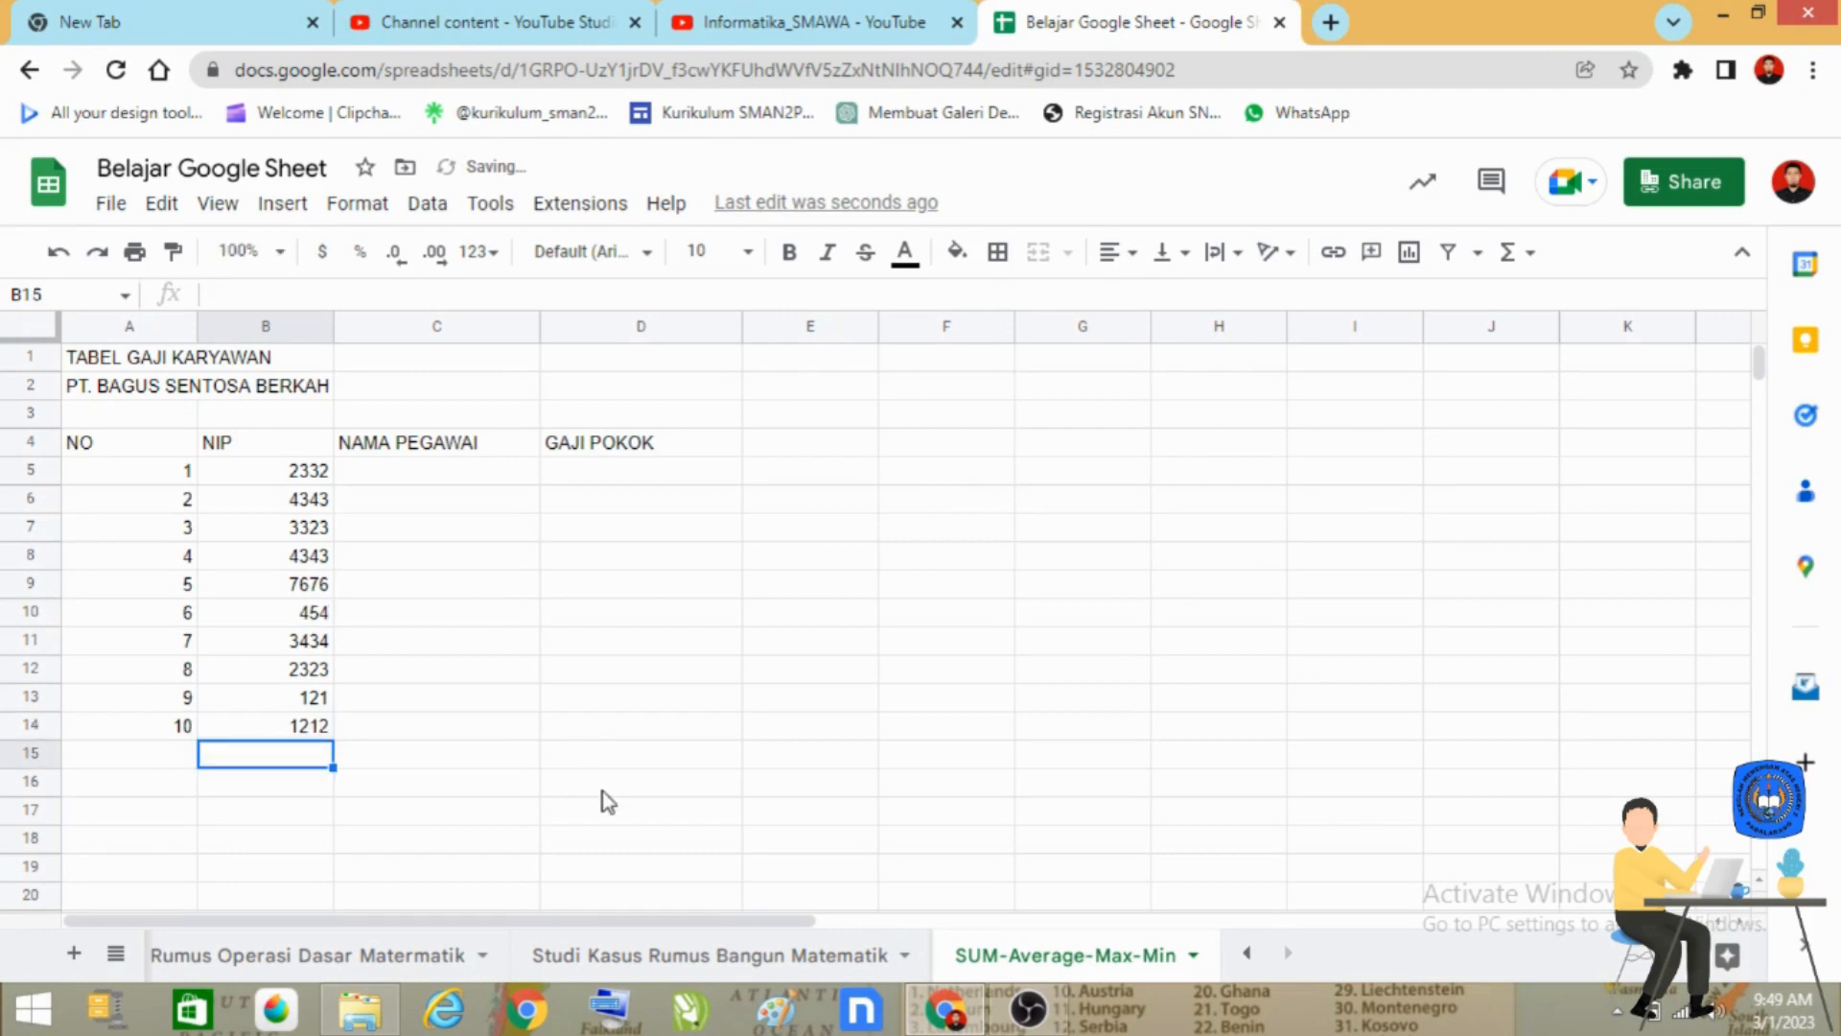
left_click(579, 725)
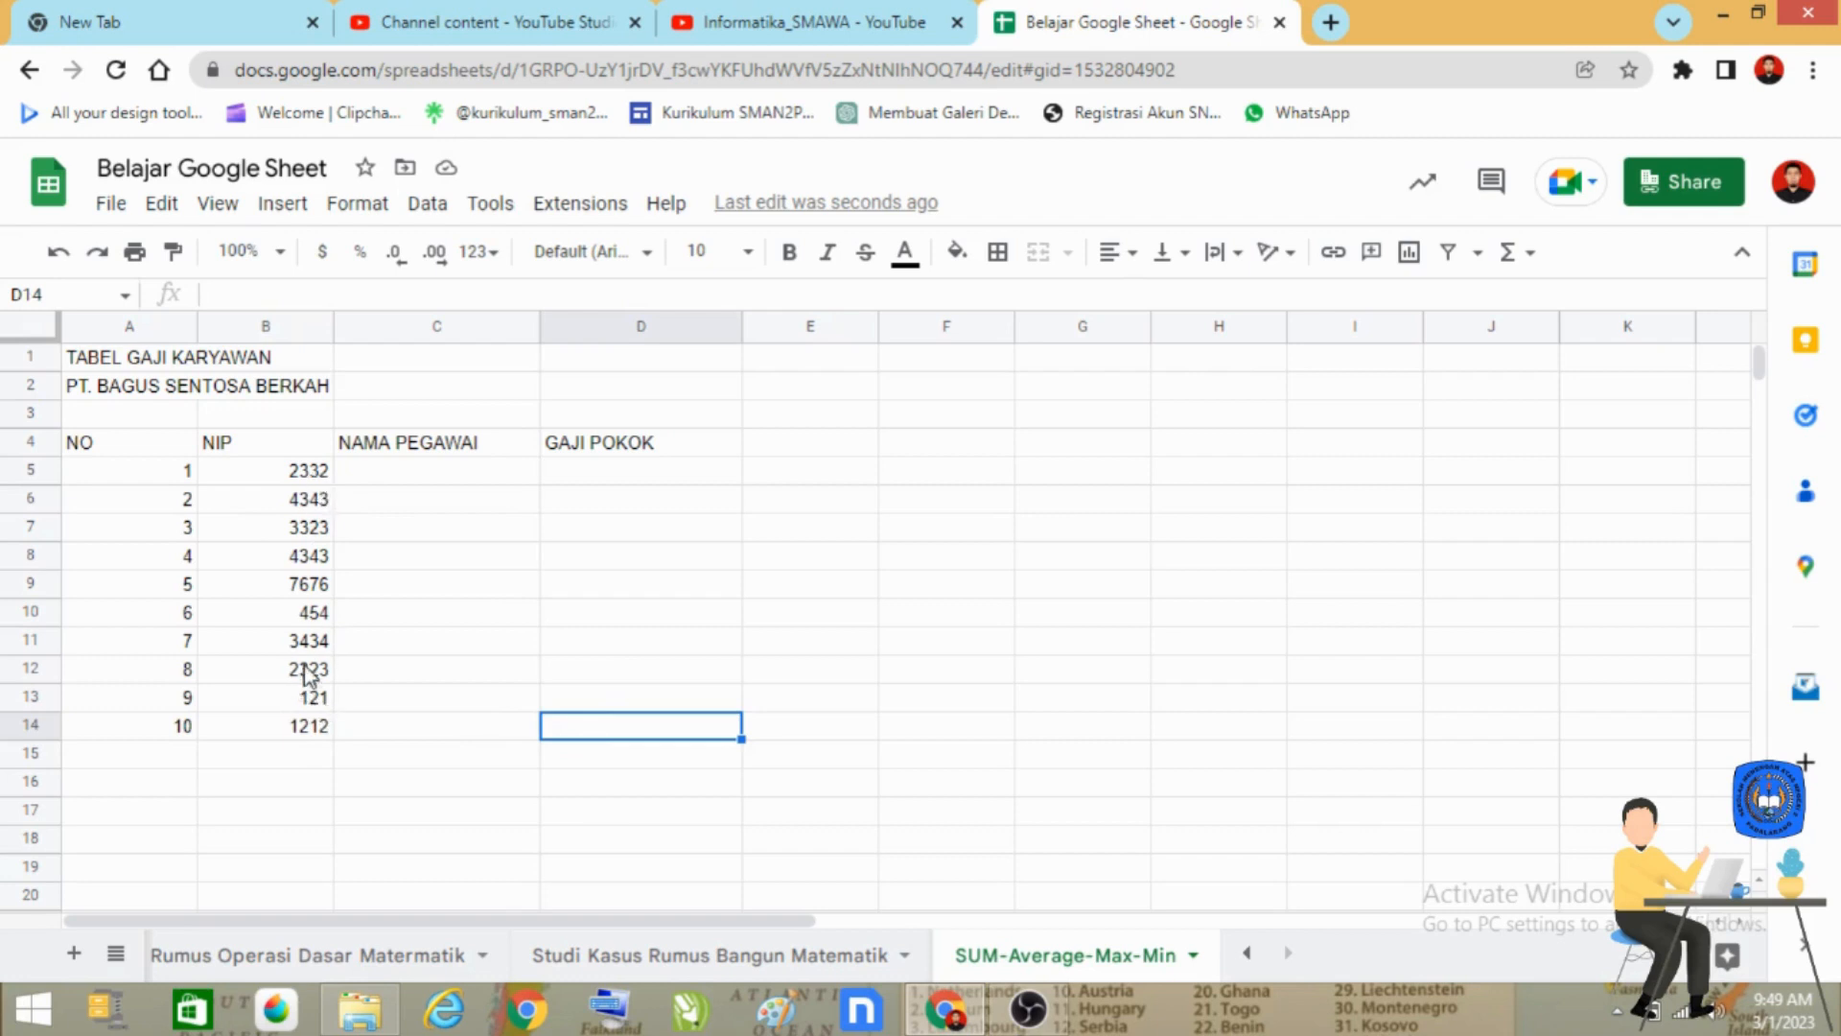
Enter the first three employees' names in cells C5 to C7 in capital letters.
left_click(459, 474)
type("ANDI")
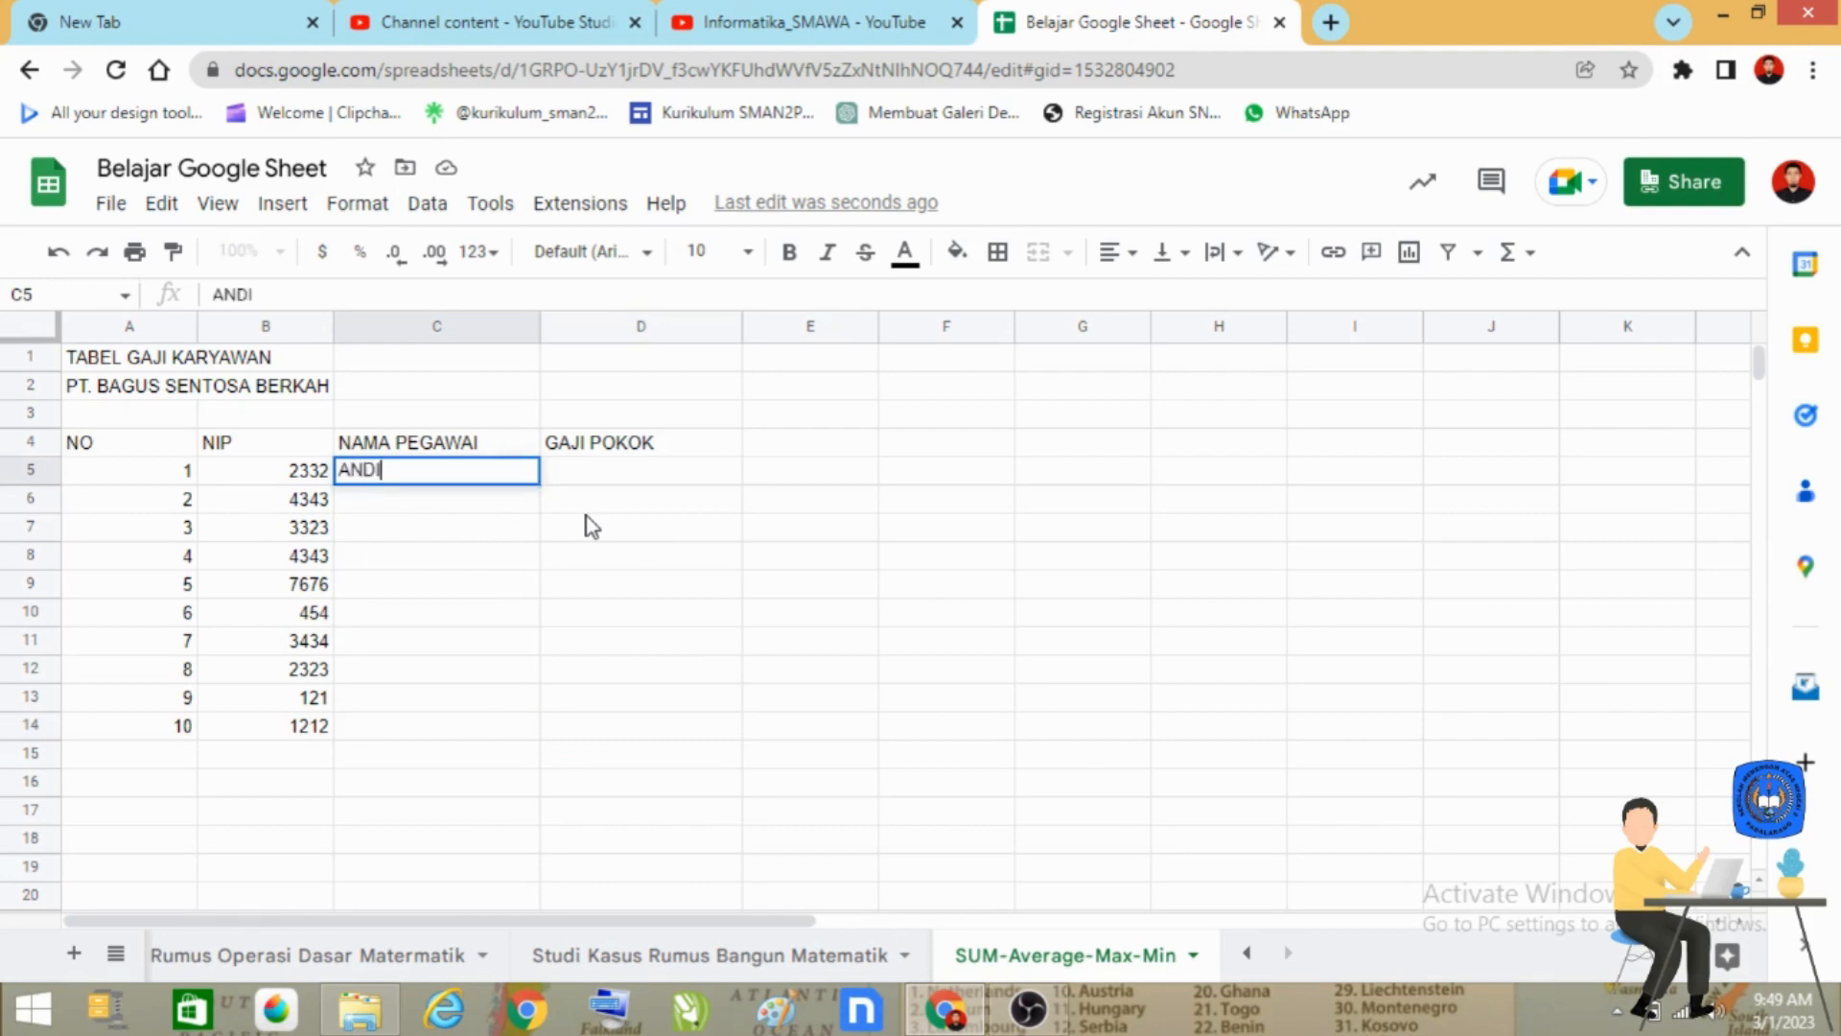
key("Return")
type("ANTON")
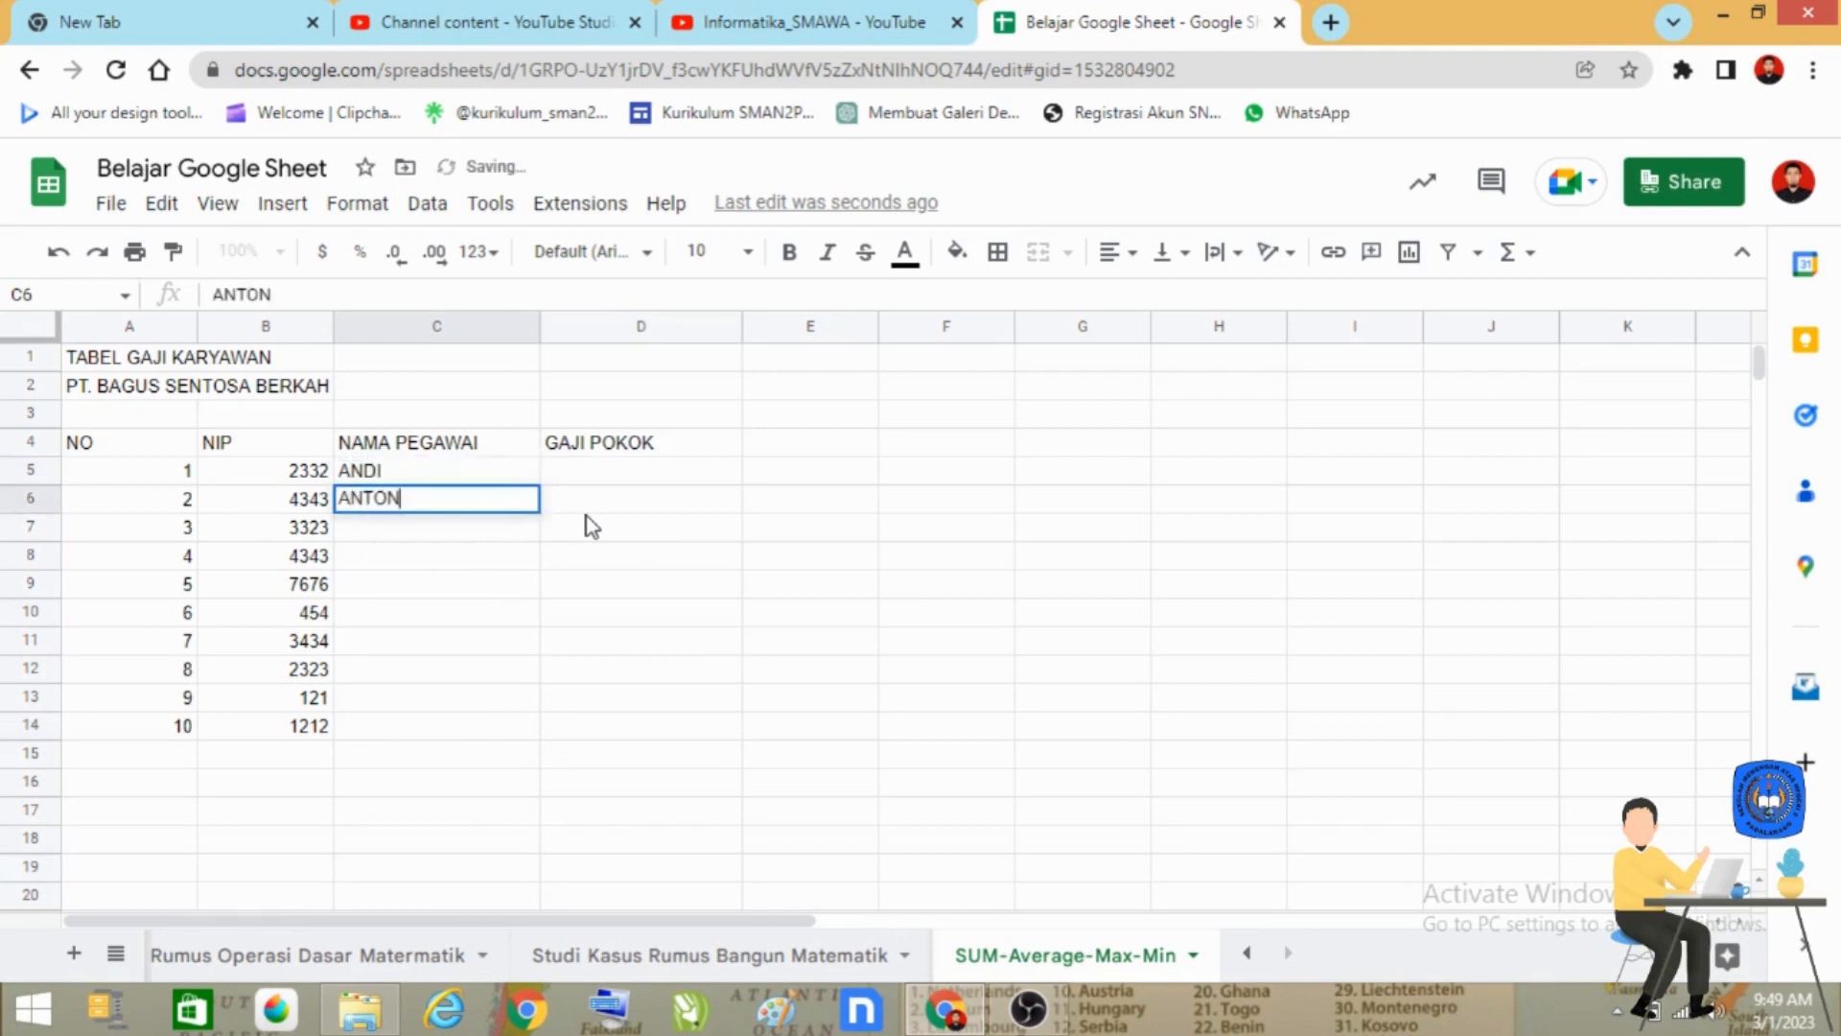
key("Return")
type("RAZI")
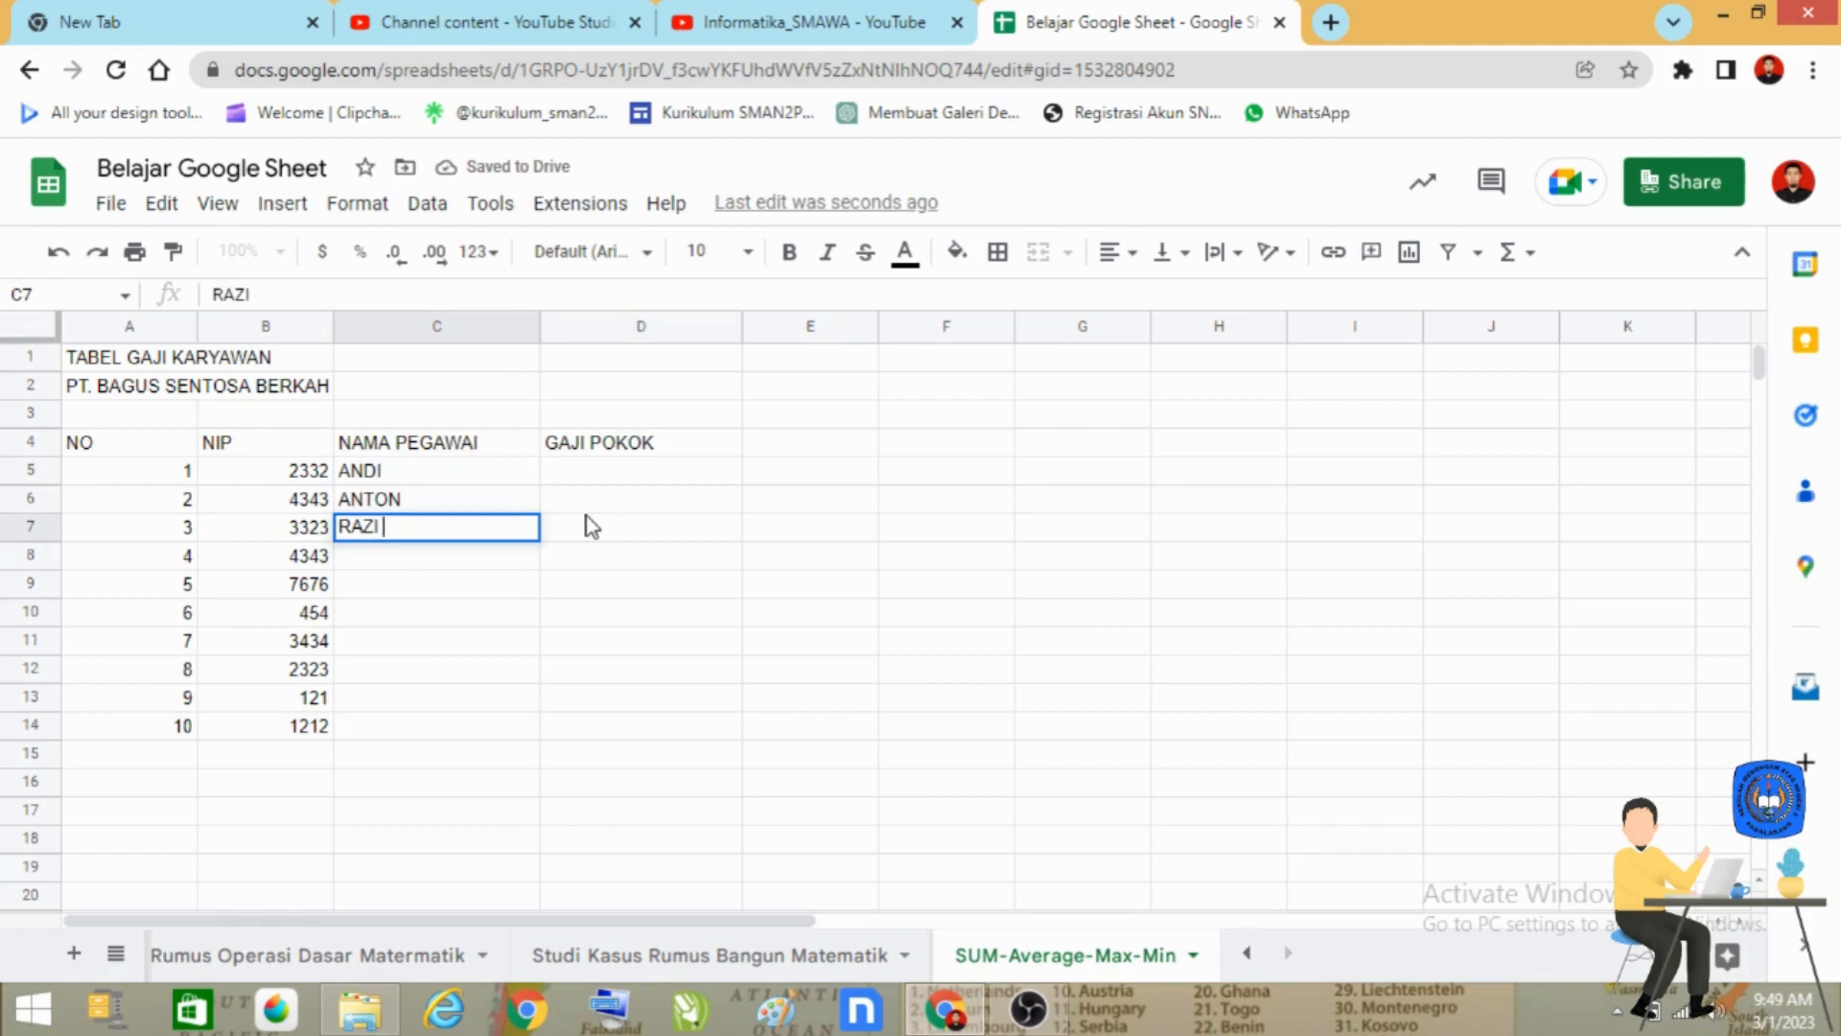
key("Return")
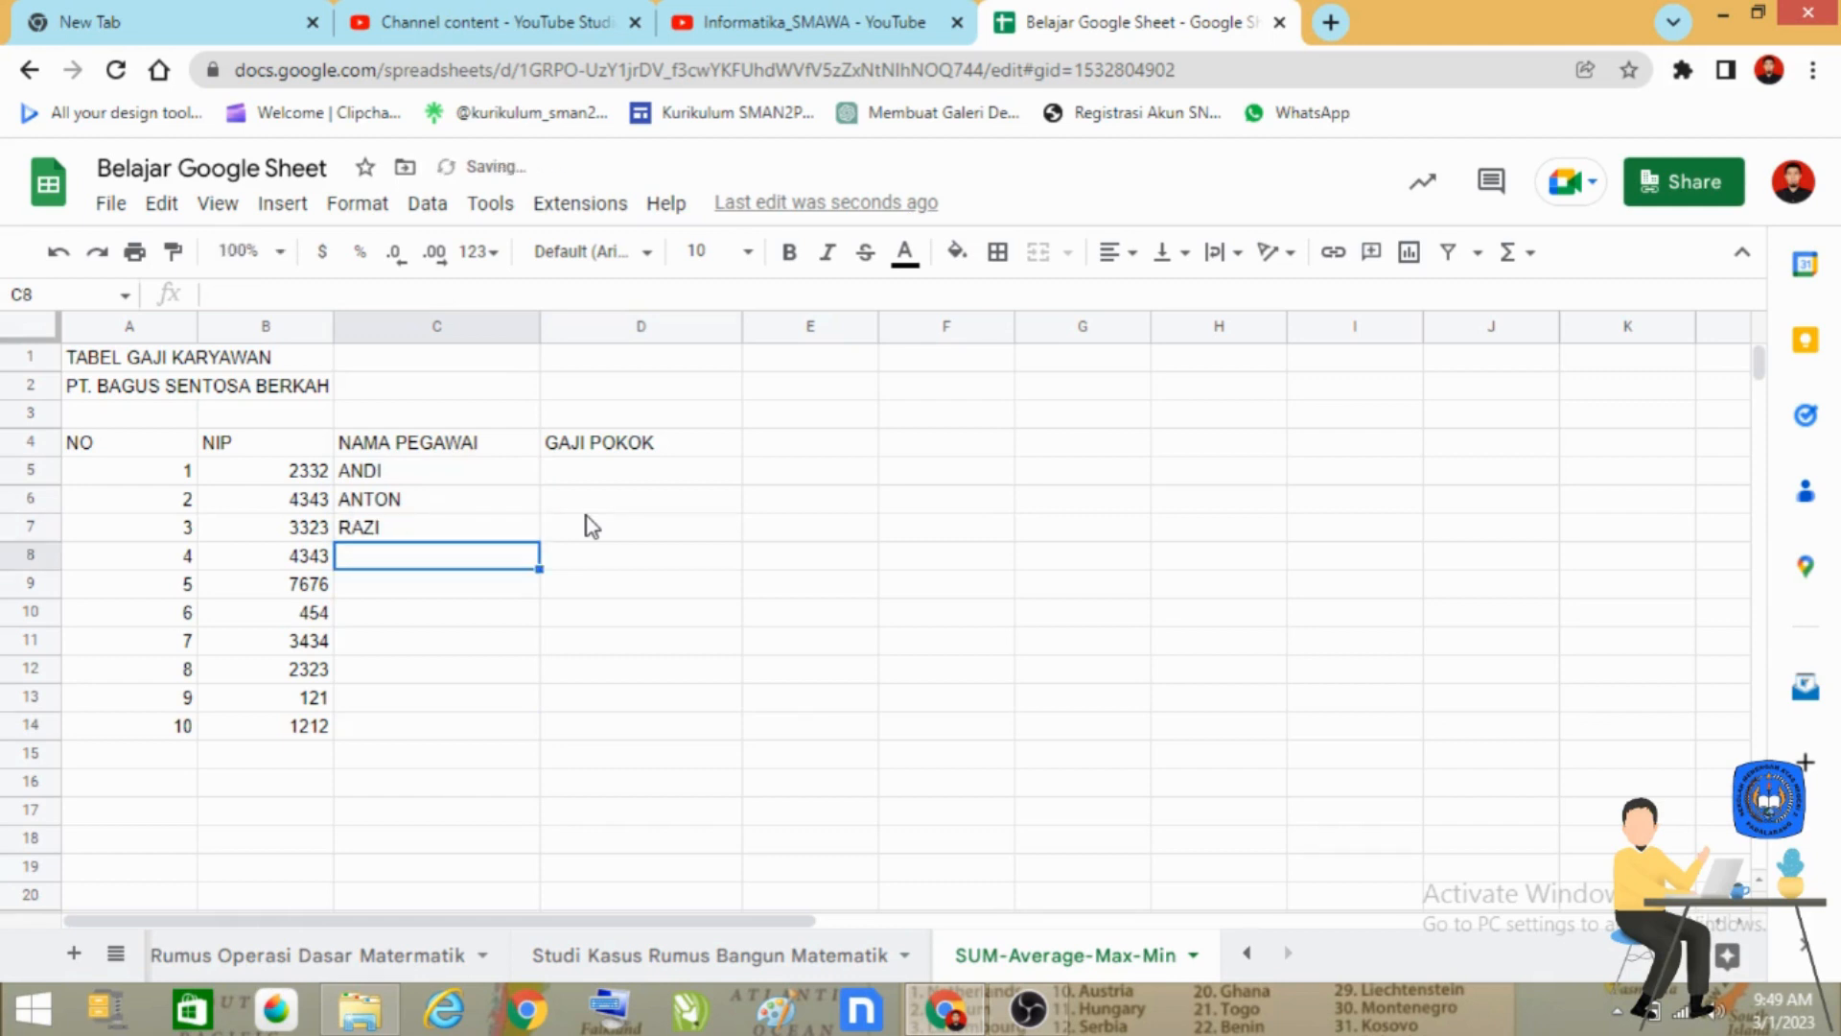
Enter the fourth and fifth employees' names in cells C8 and C9 in capital letters.
type("BAGUS")
key("Return")
type("SA")
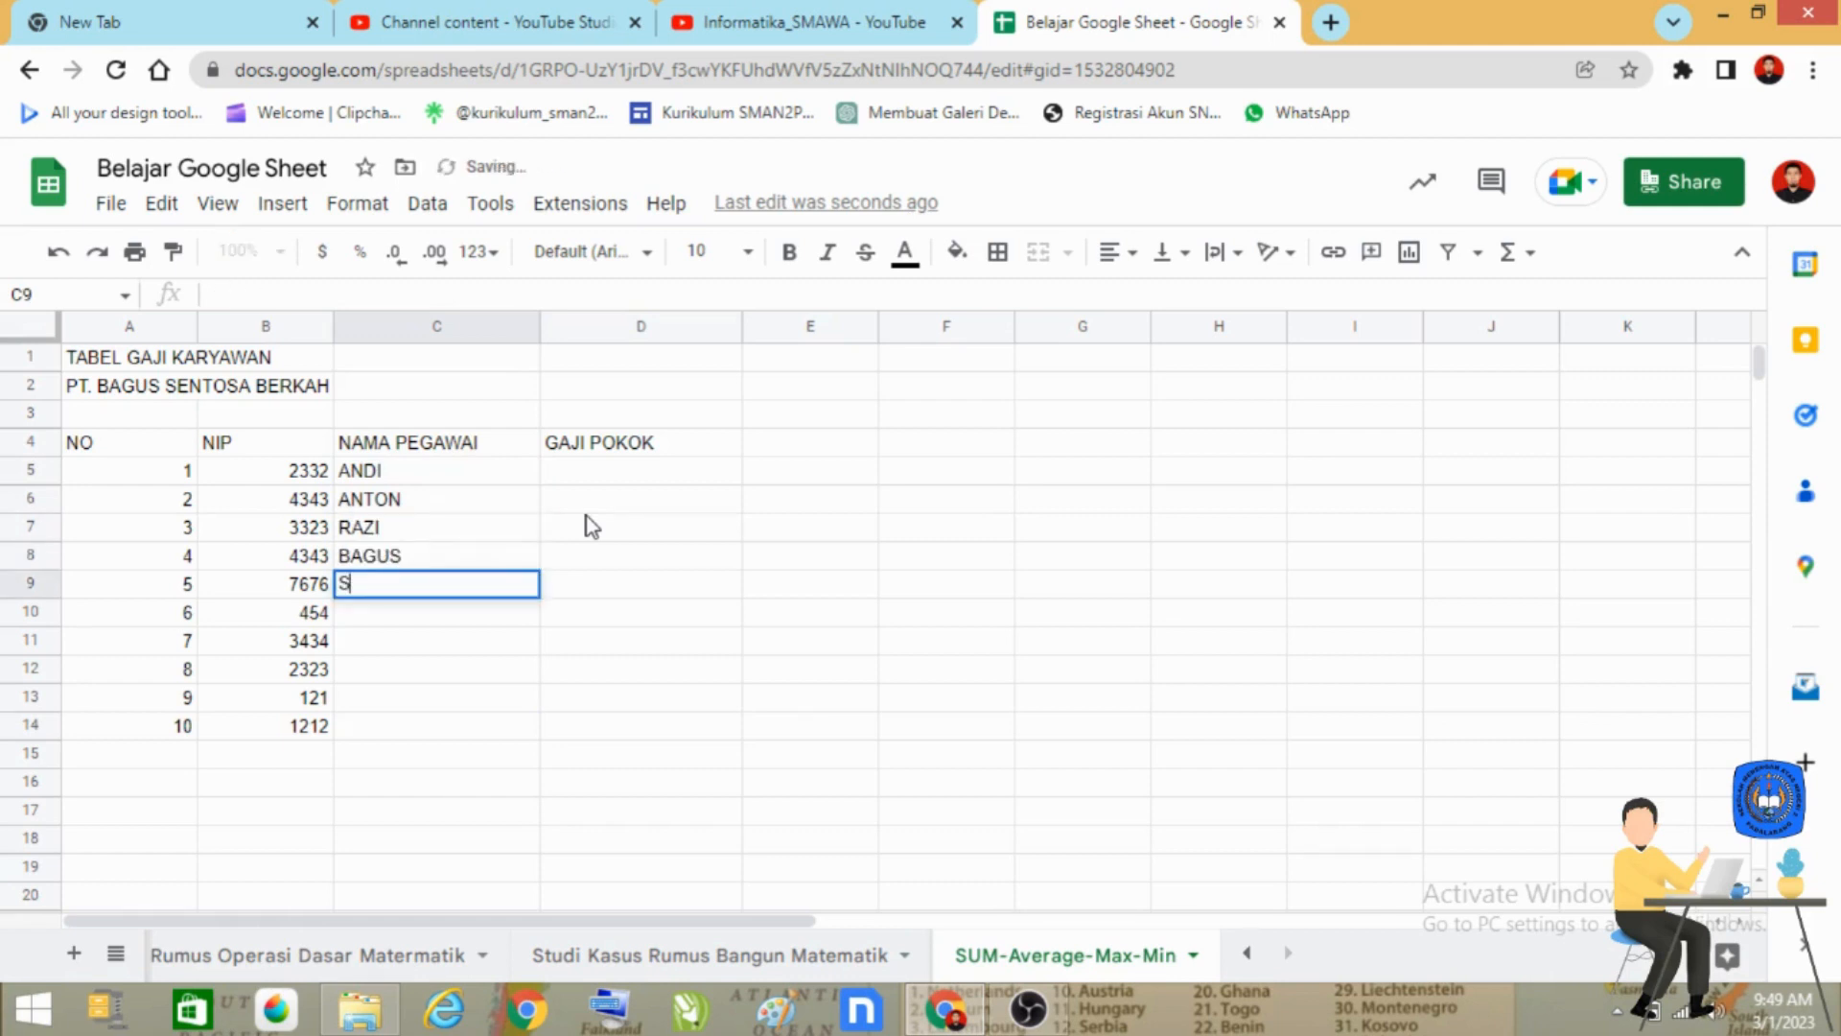
key("BackSpace")
key("BackSpace")
type("DADAN")
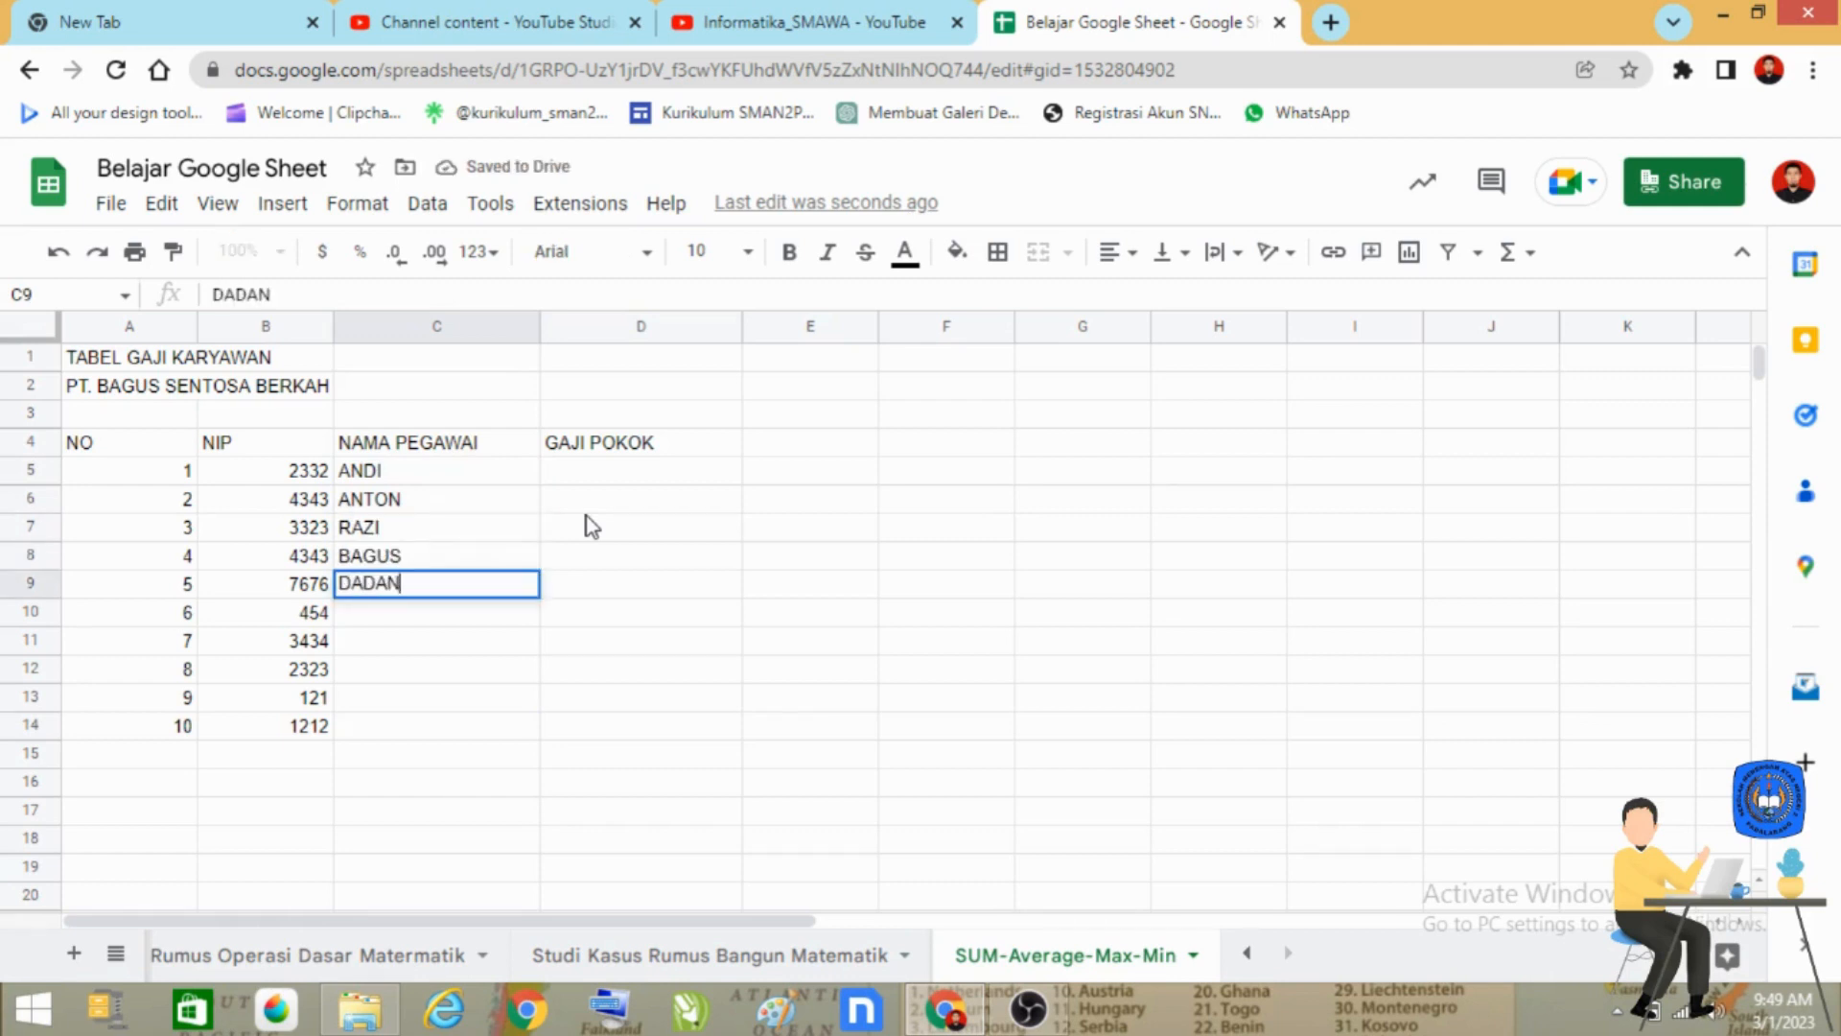
key("Return")
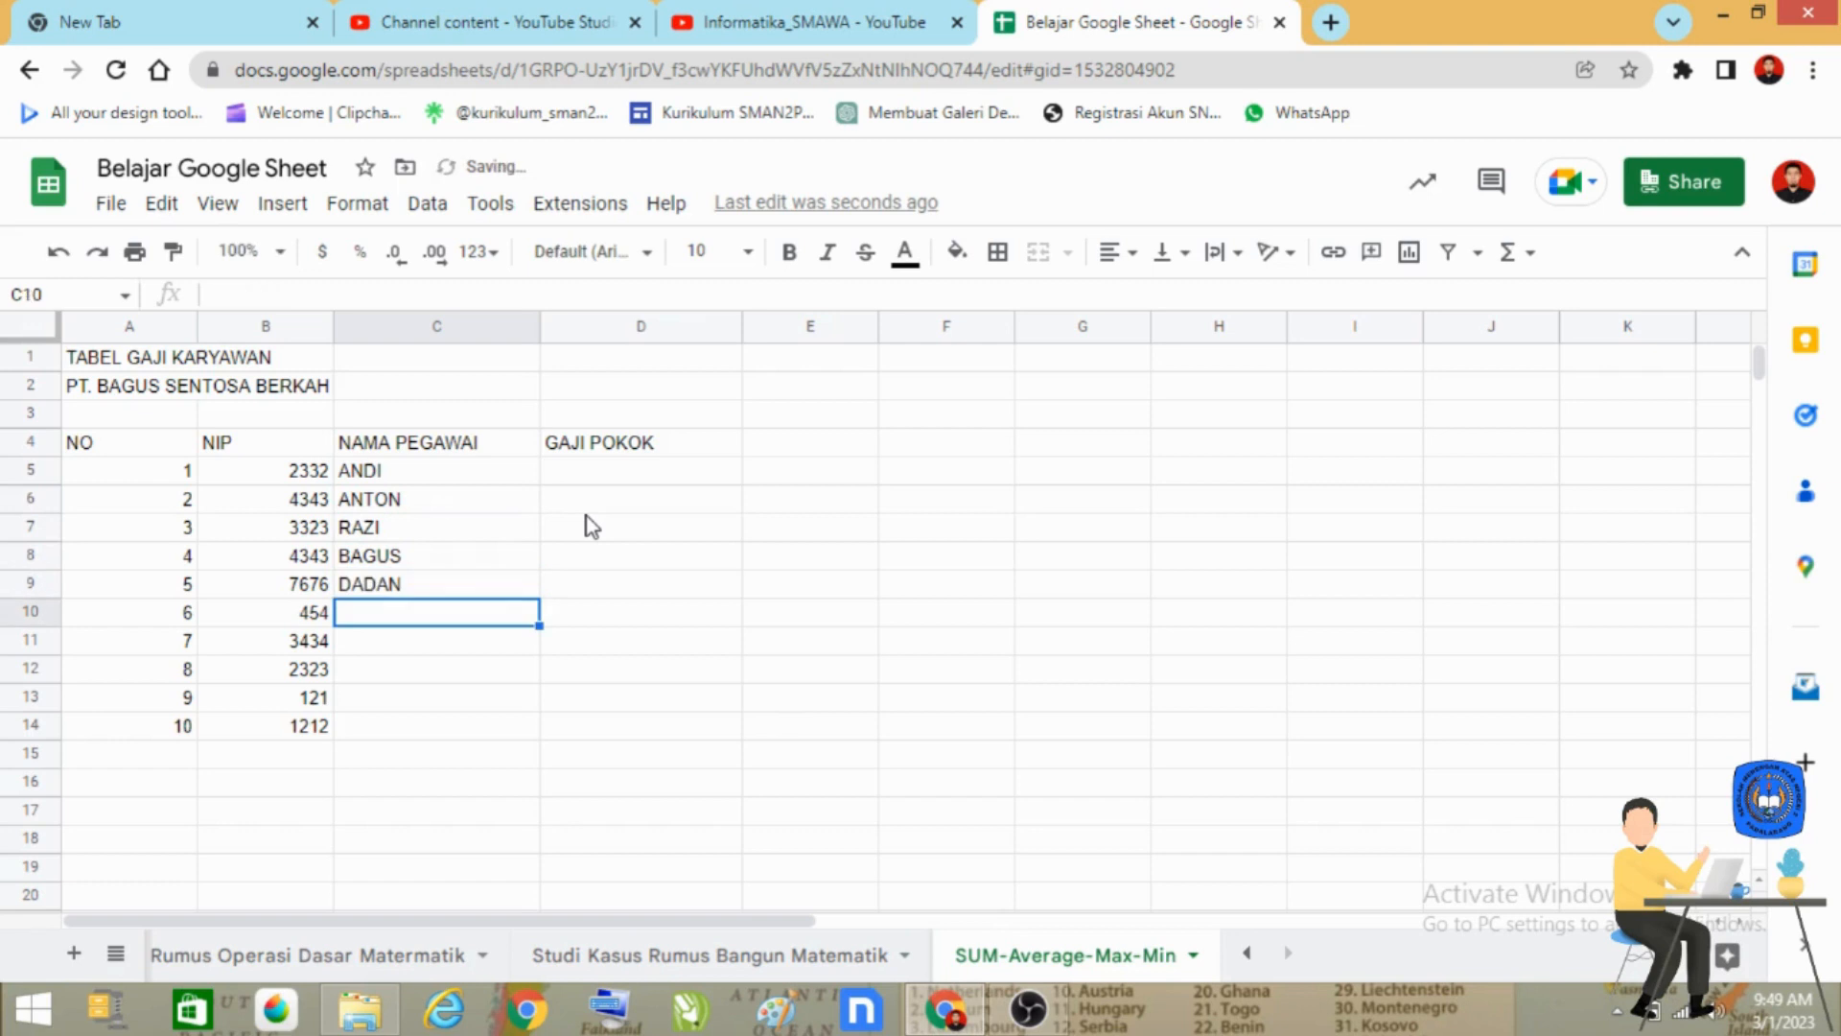
Enter the names of employees 6 to 8 in cells C10 to C12 in capital letters.
type("KIKI")
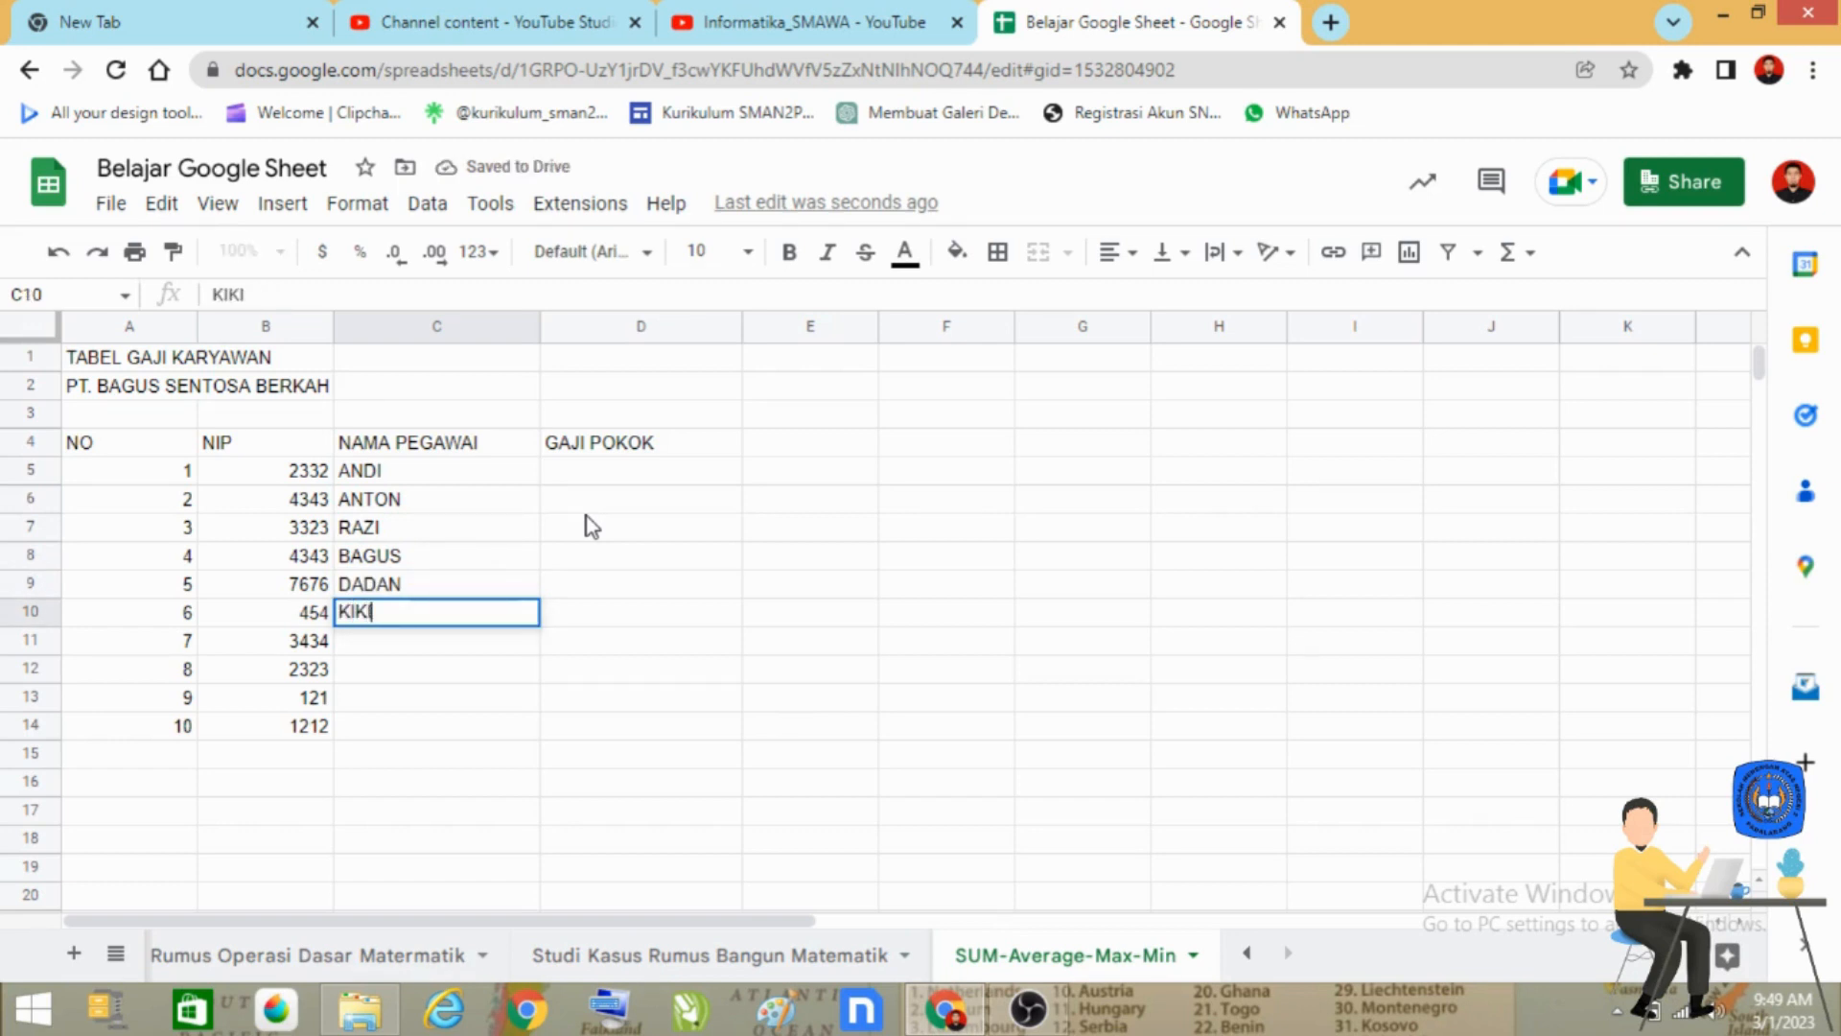
key("Return")
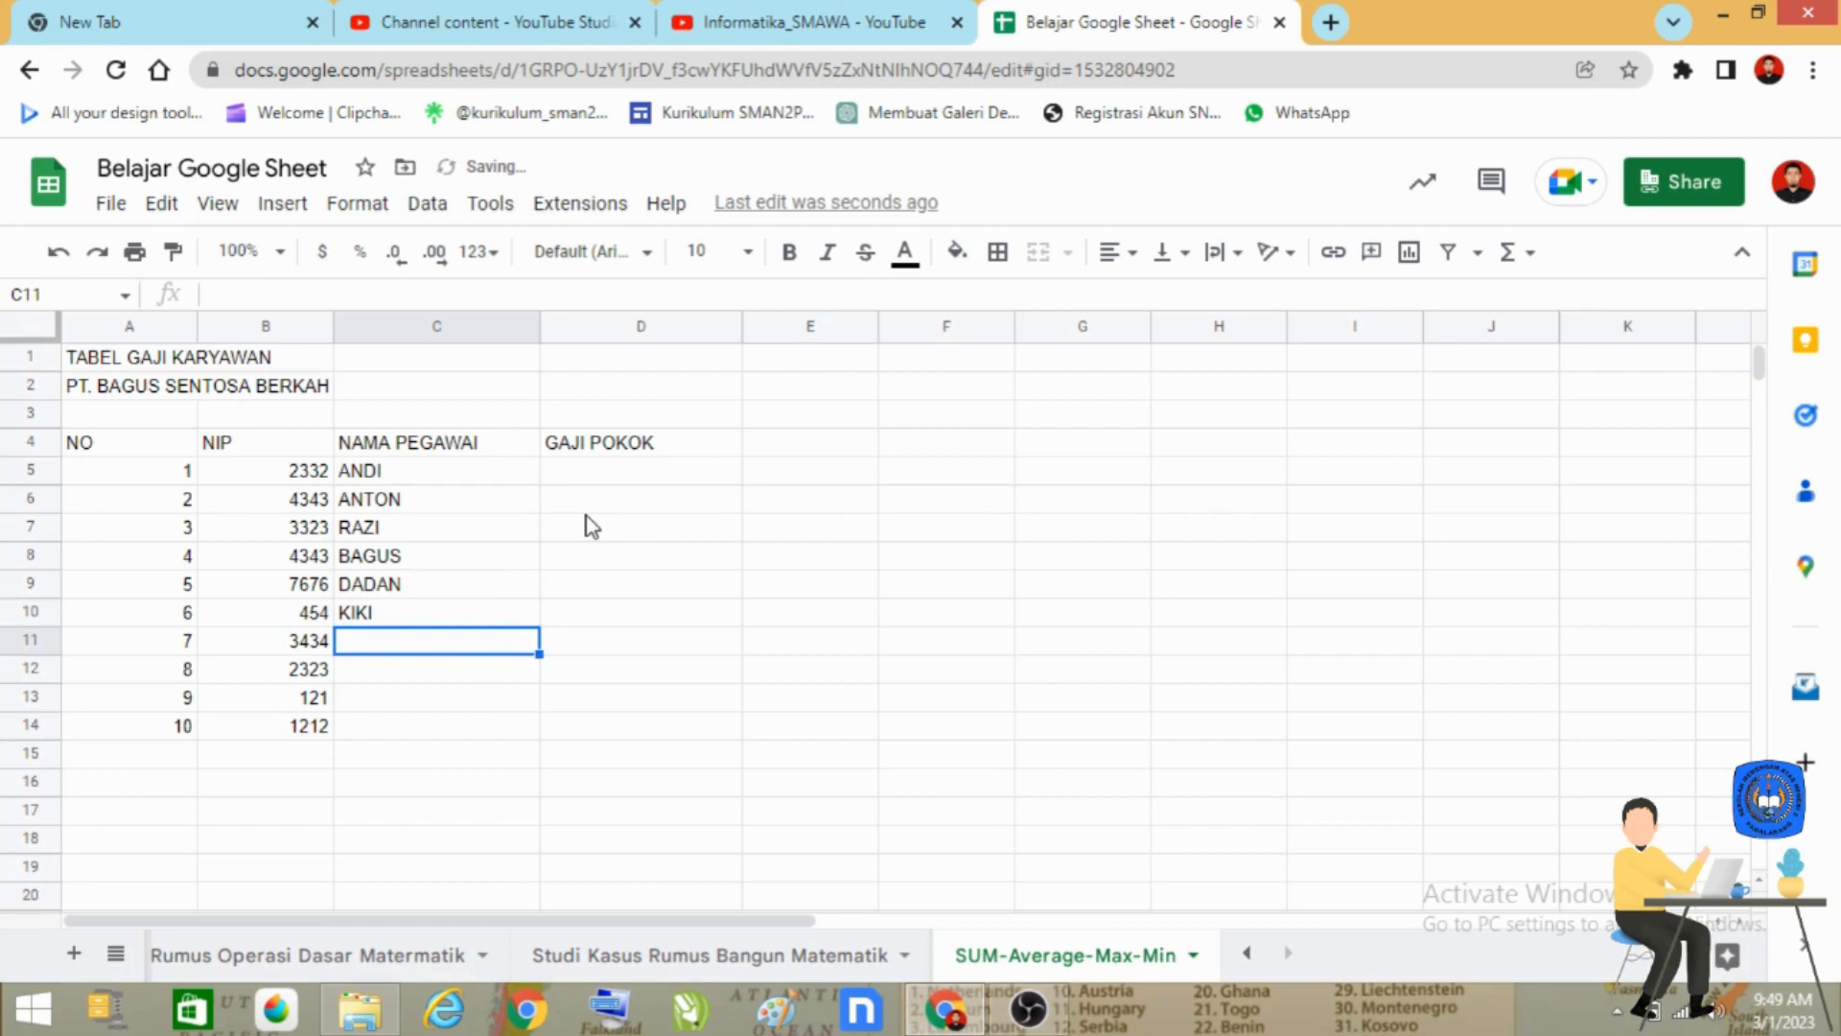
type("RADIKA")
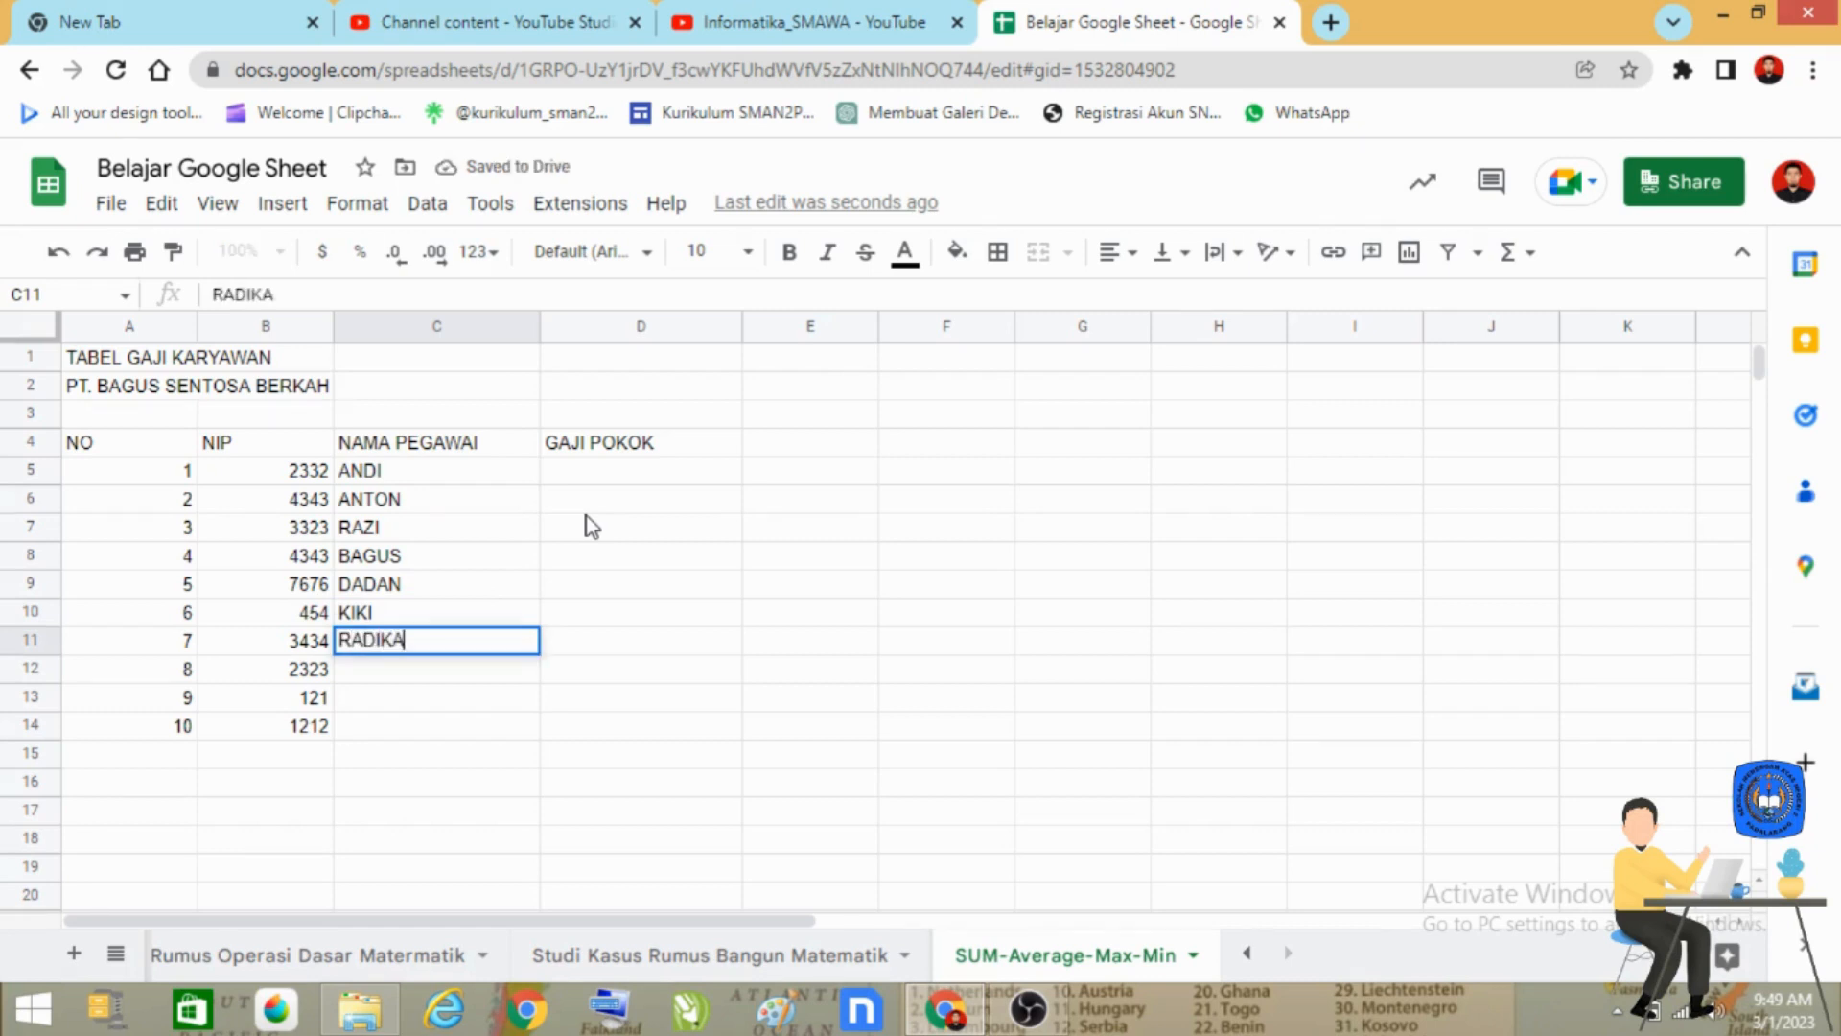
key("Return")
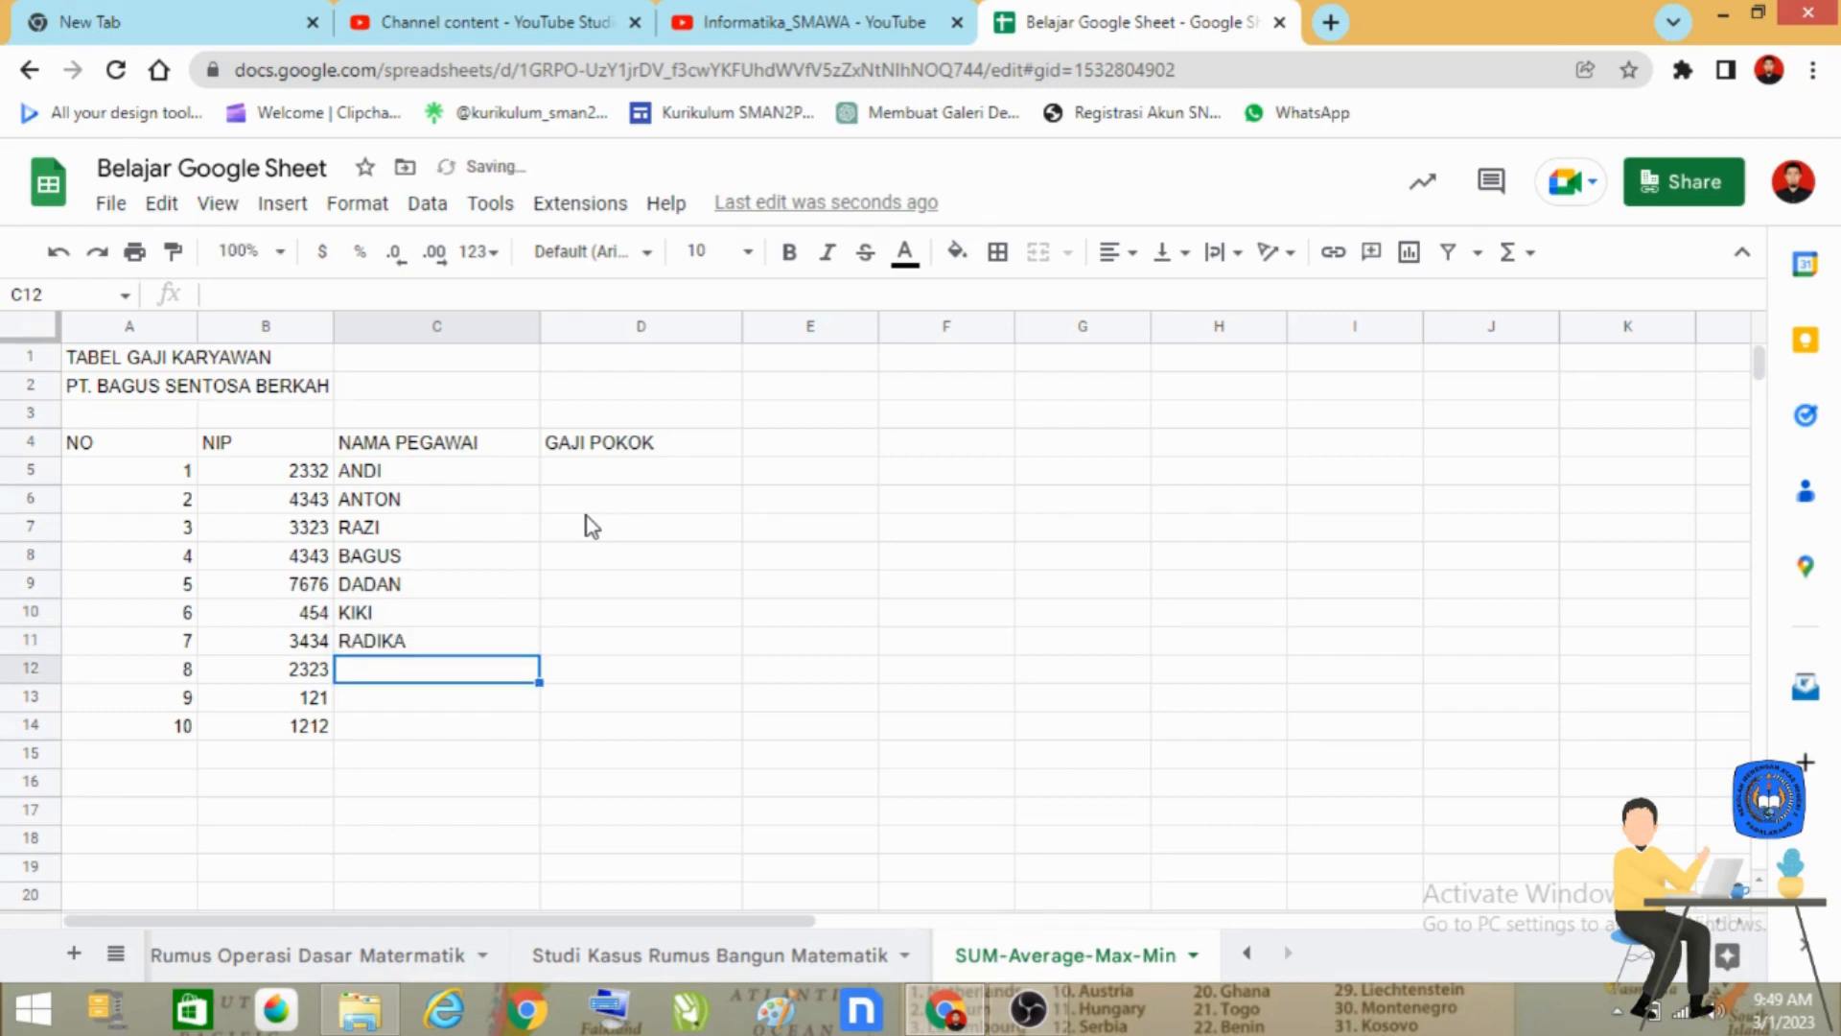
type("AKBAR")
key("Return")
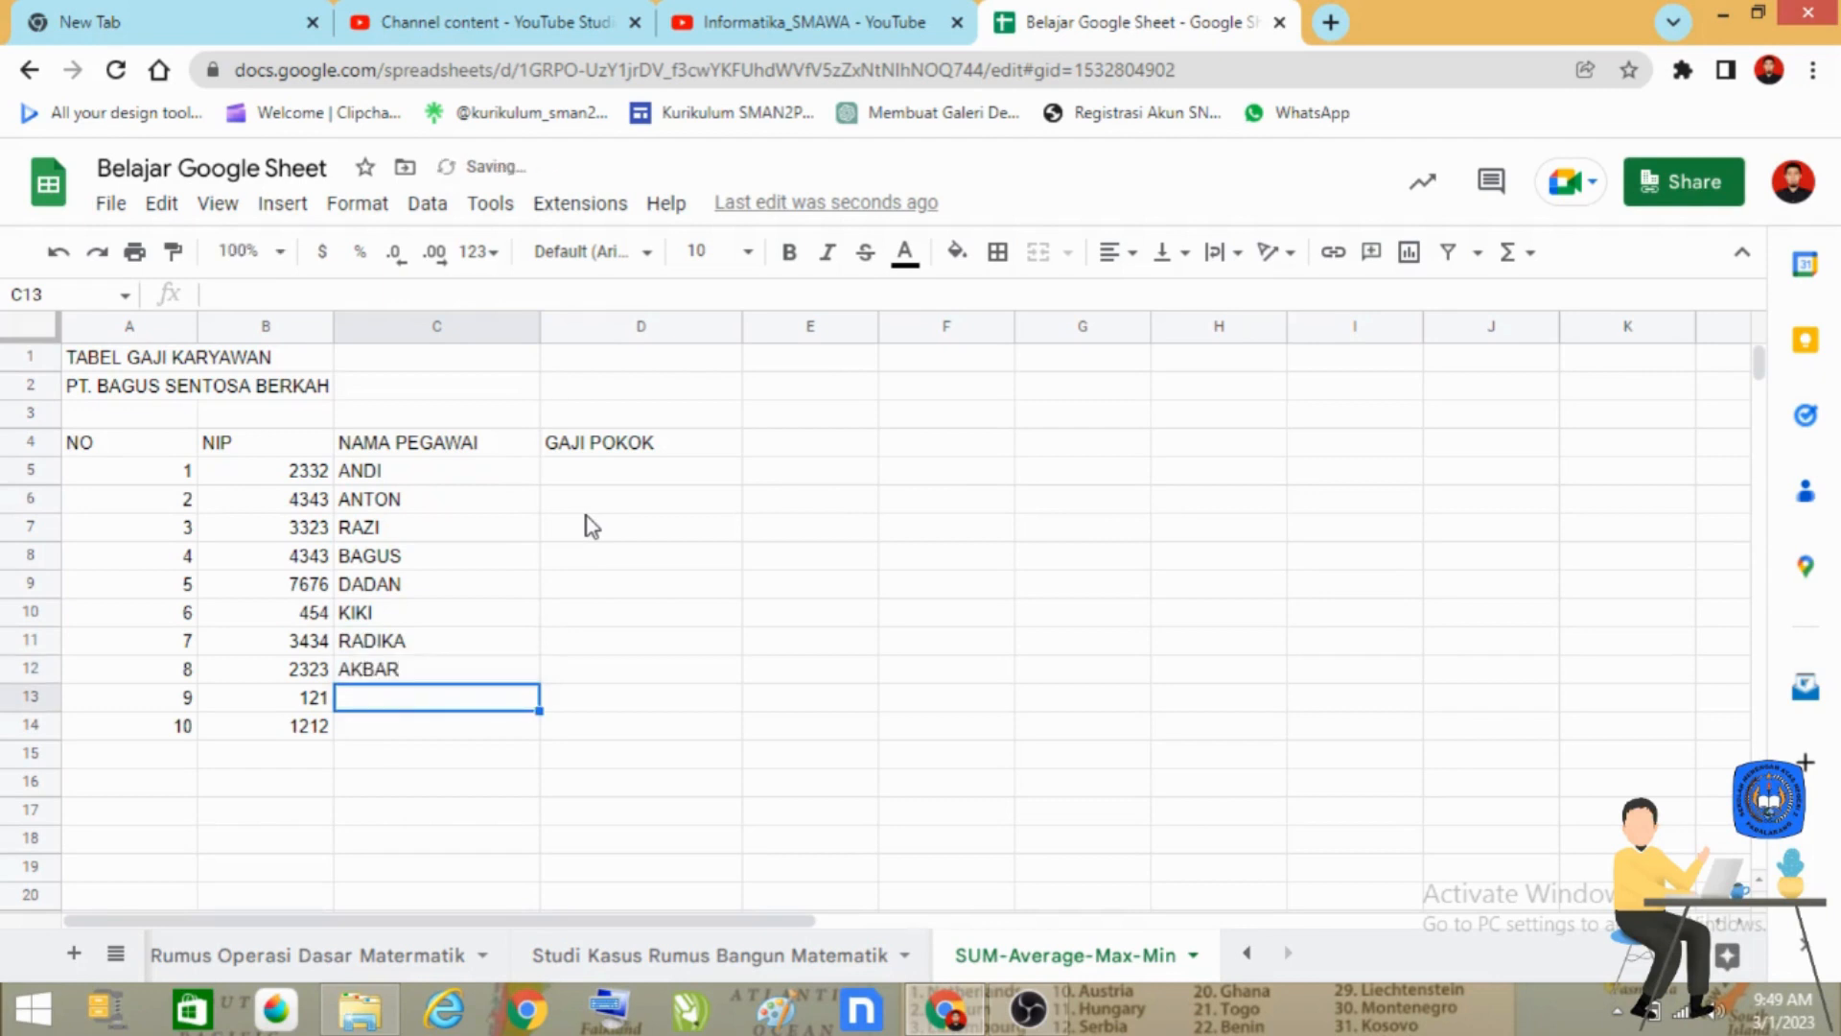
Complete the NAMA PEGAWAI column with the last two employees' names in cells C13 and C14.
type("RINO")
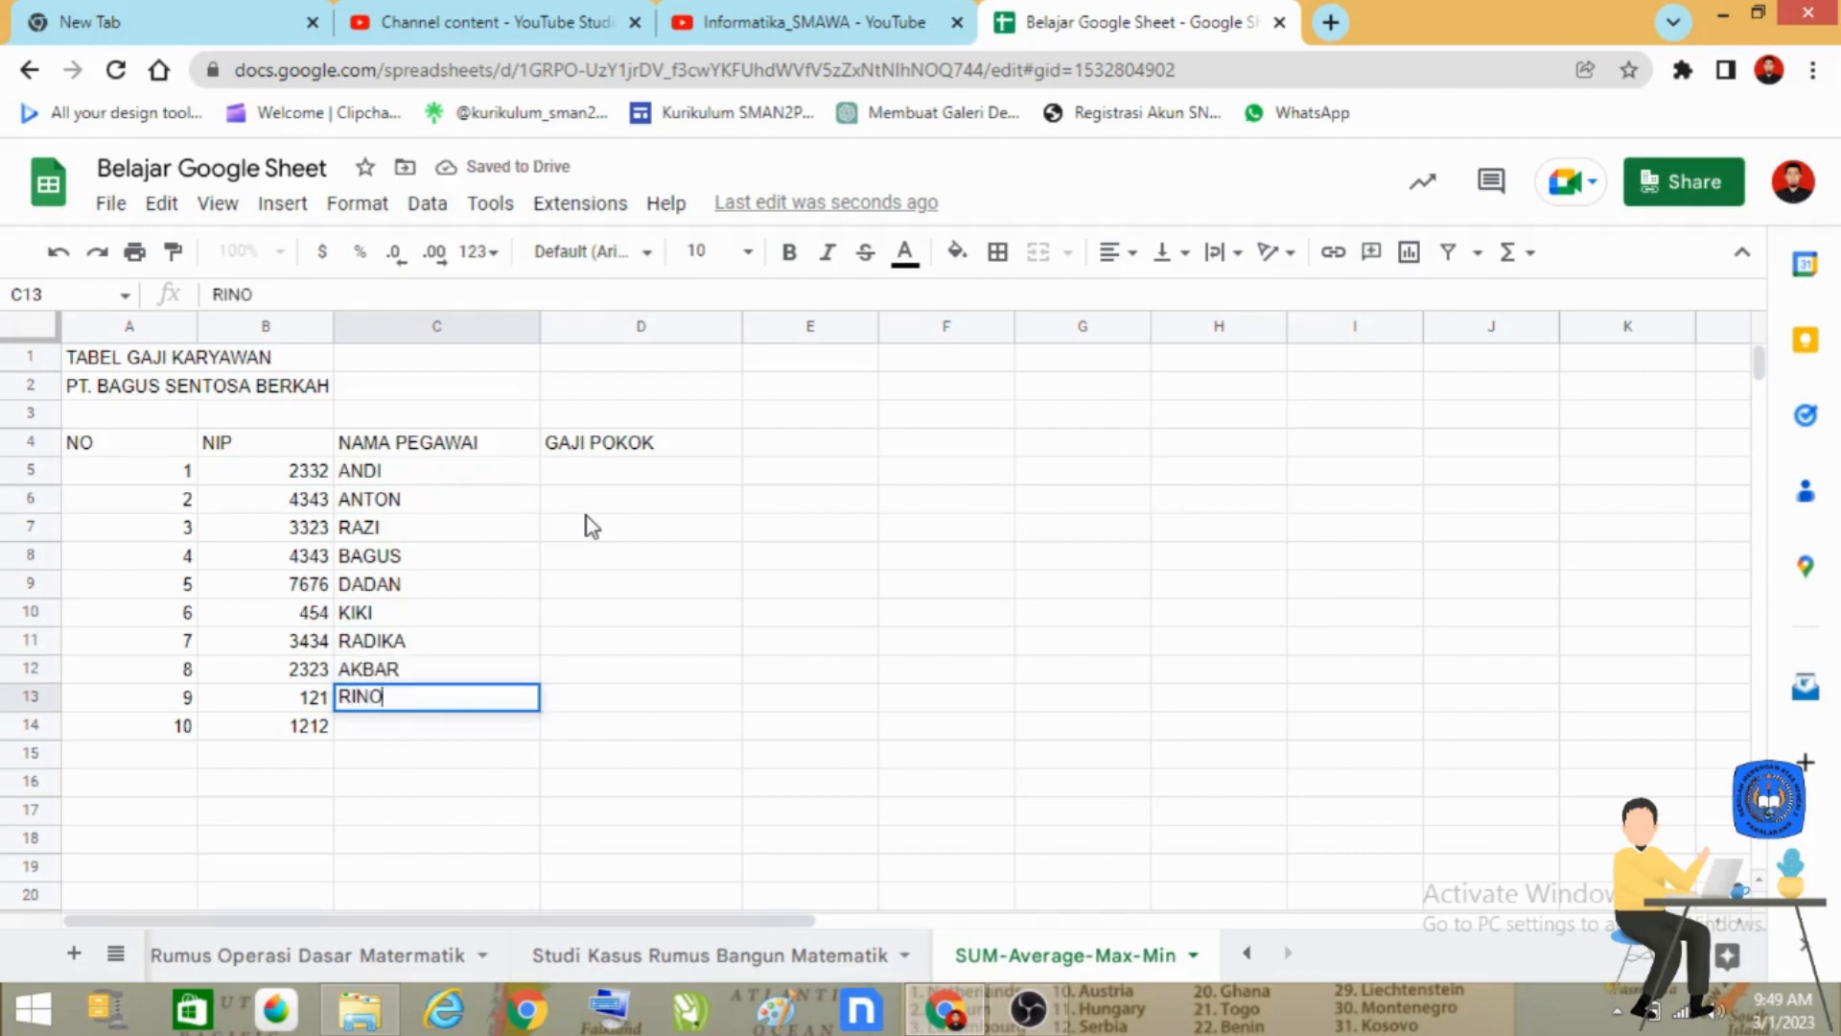
key("Return")
type("AMIN")
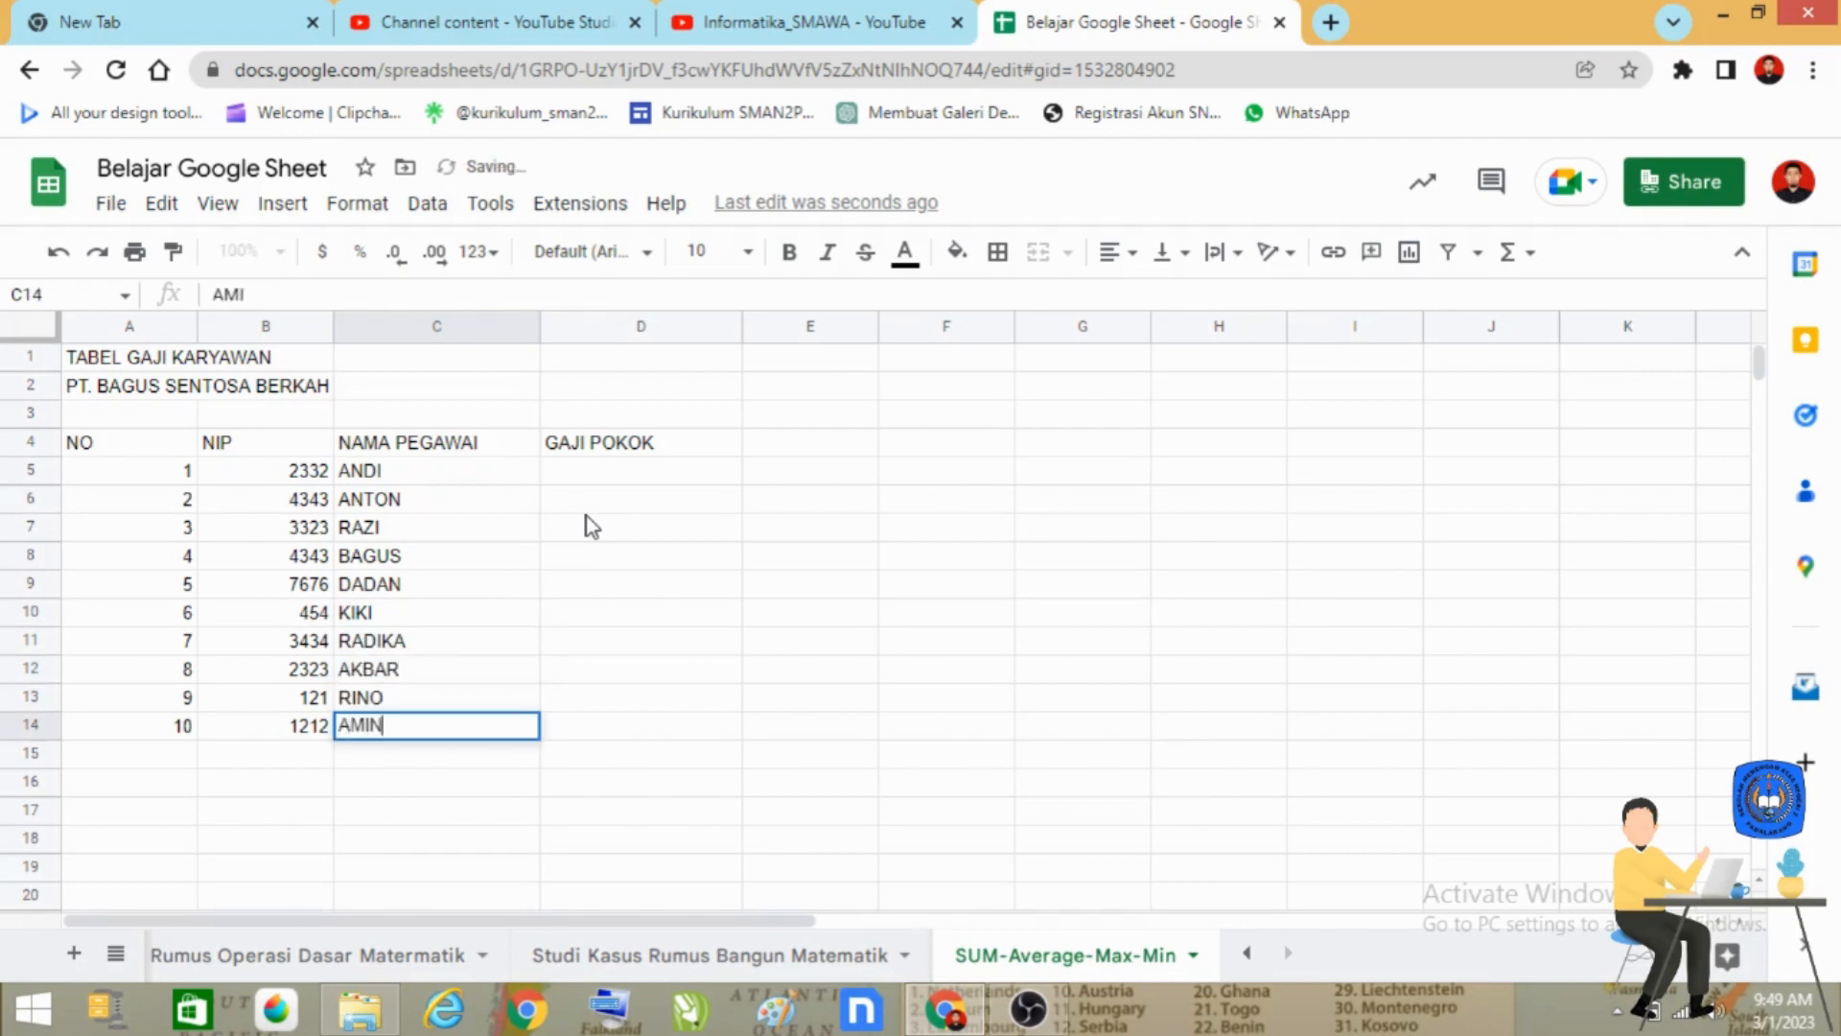
key("Return")
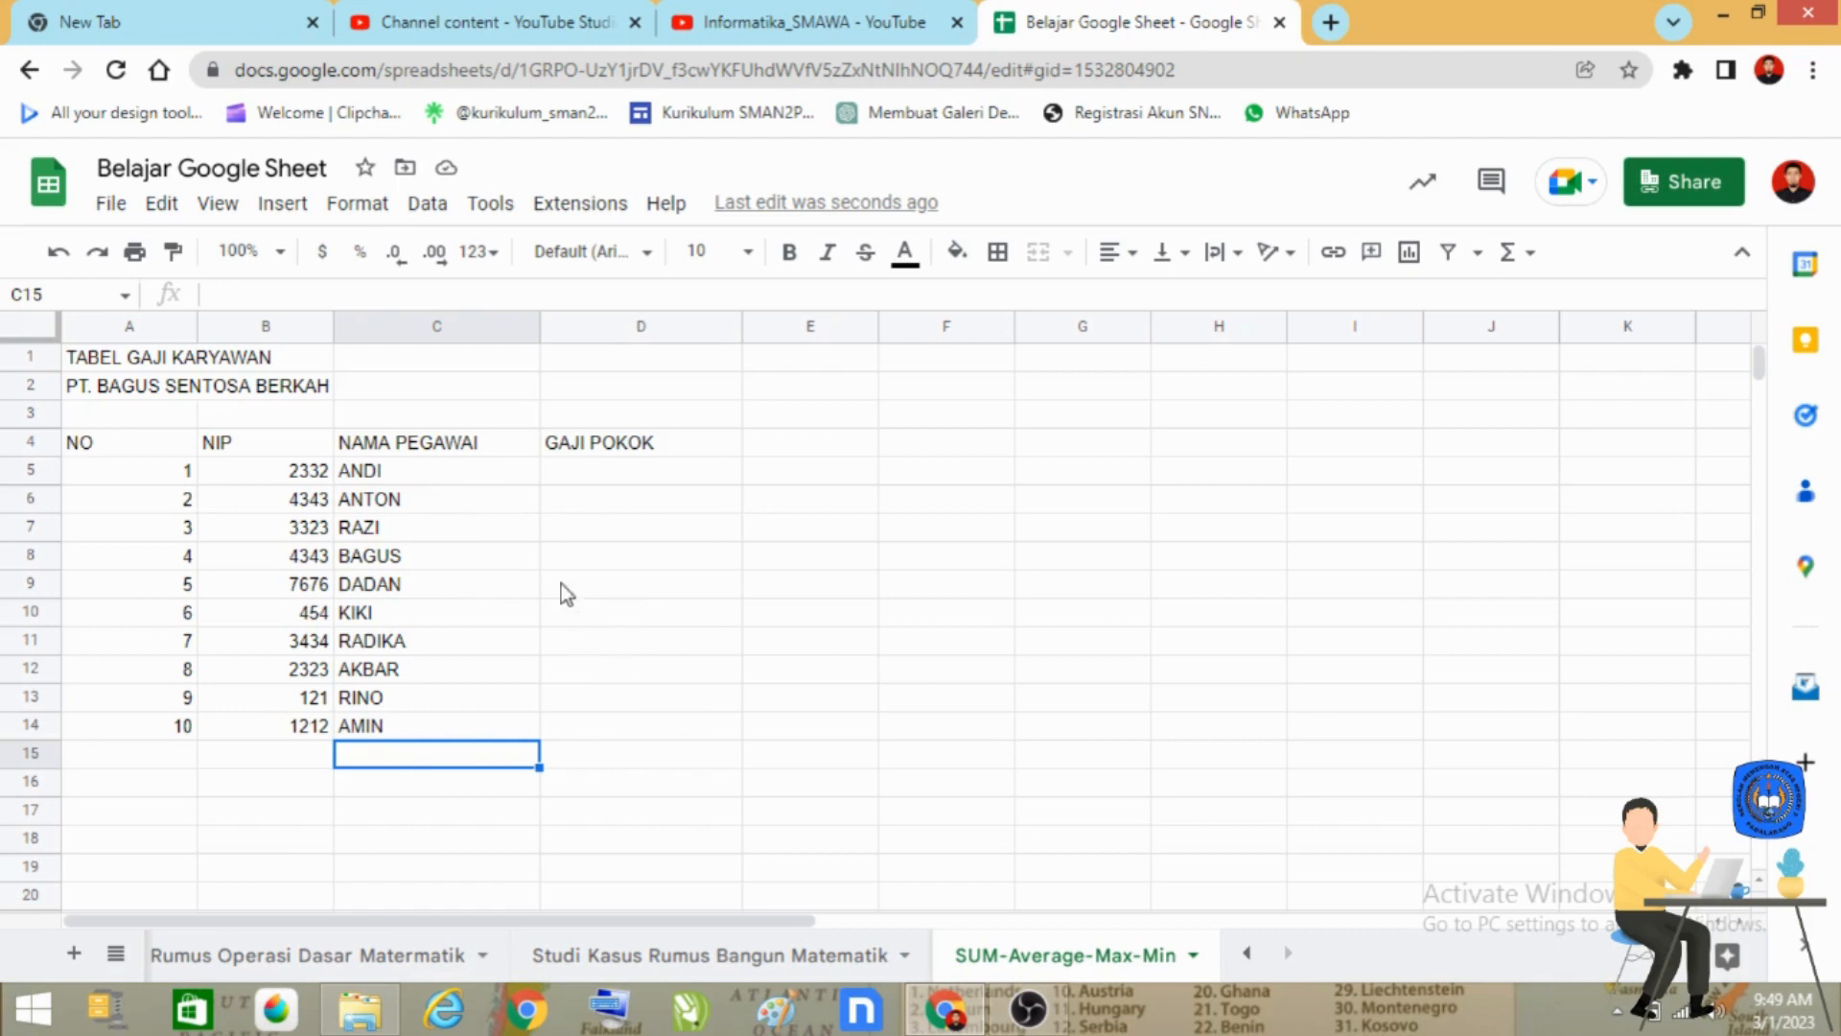
Enter the base salaries 1000000, 2000000 and 1500000 for the first three employees in cells D5 to D7.
left_click(633, 475)
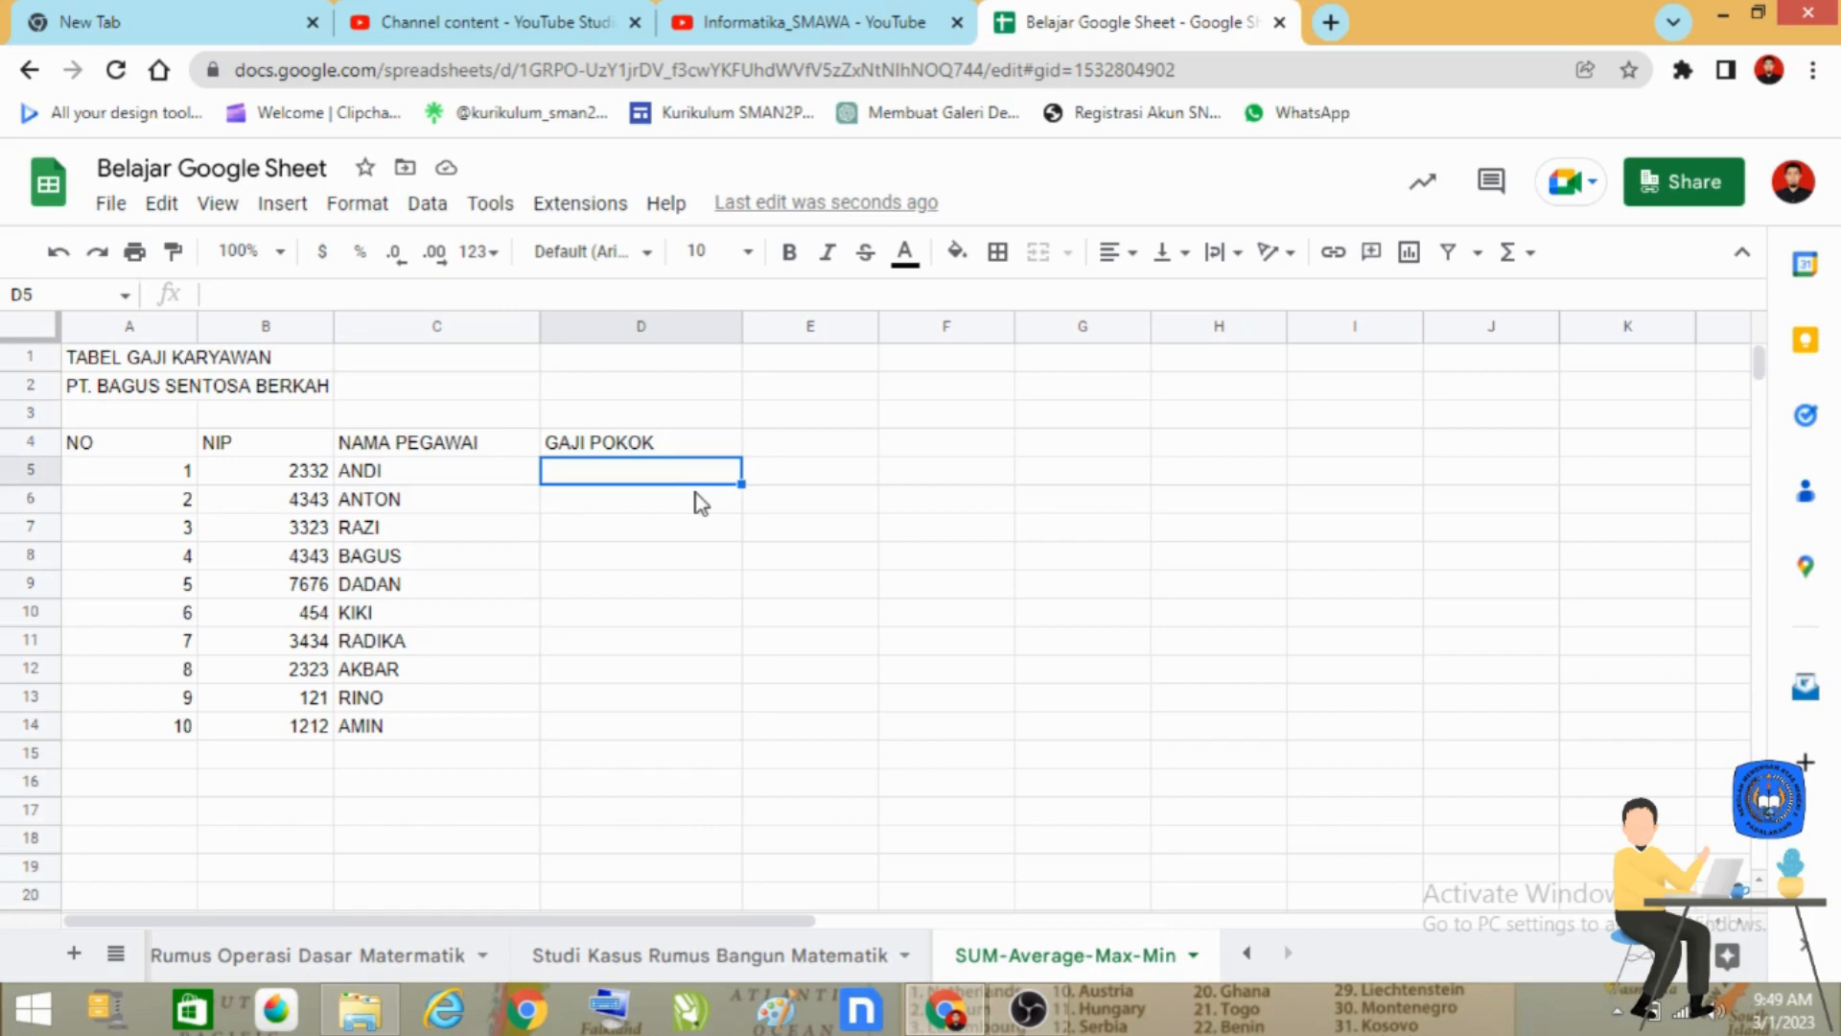
type("1000000")
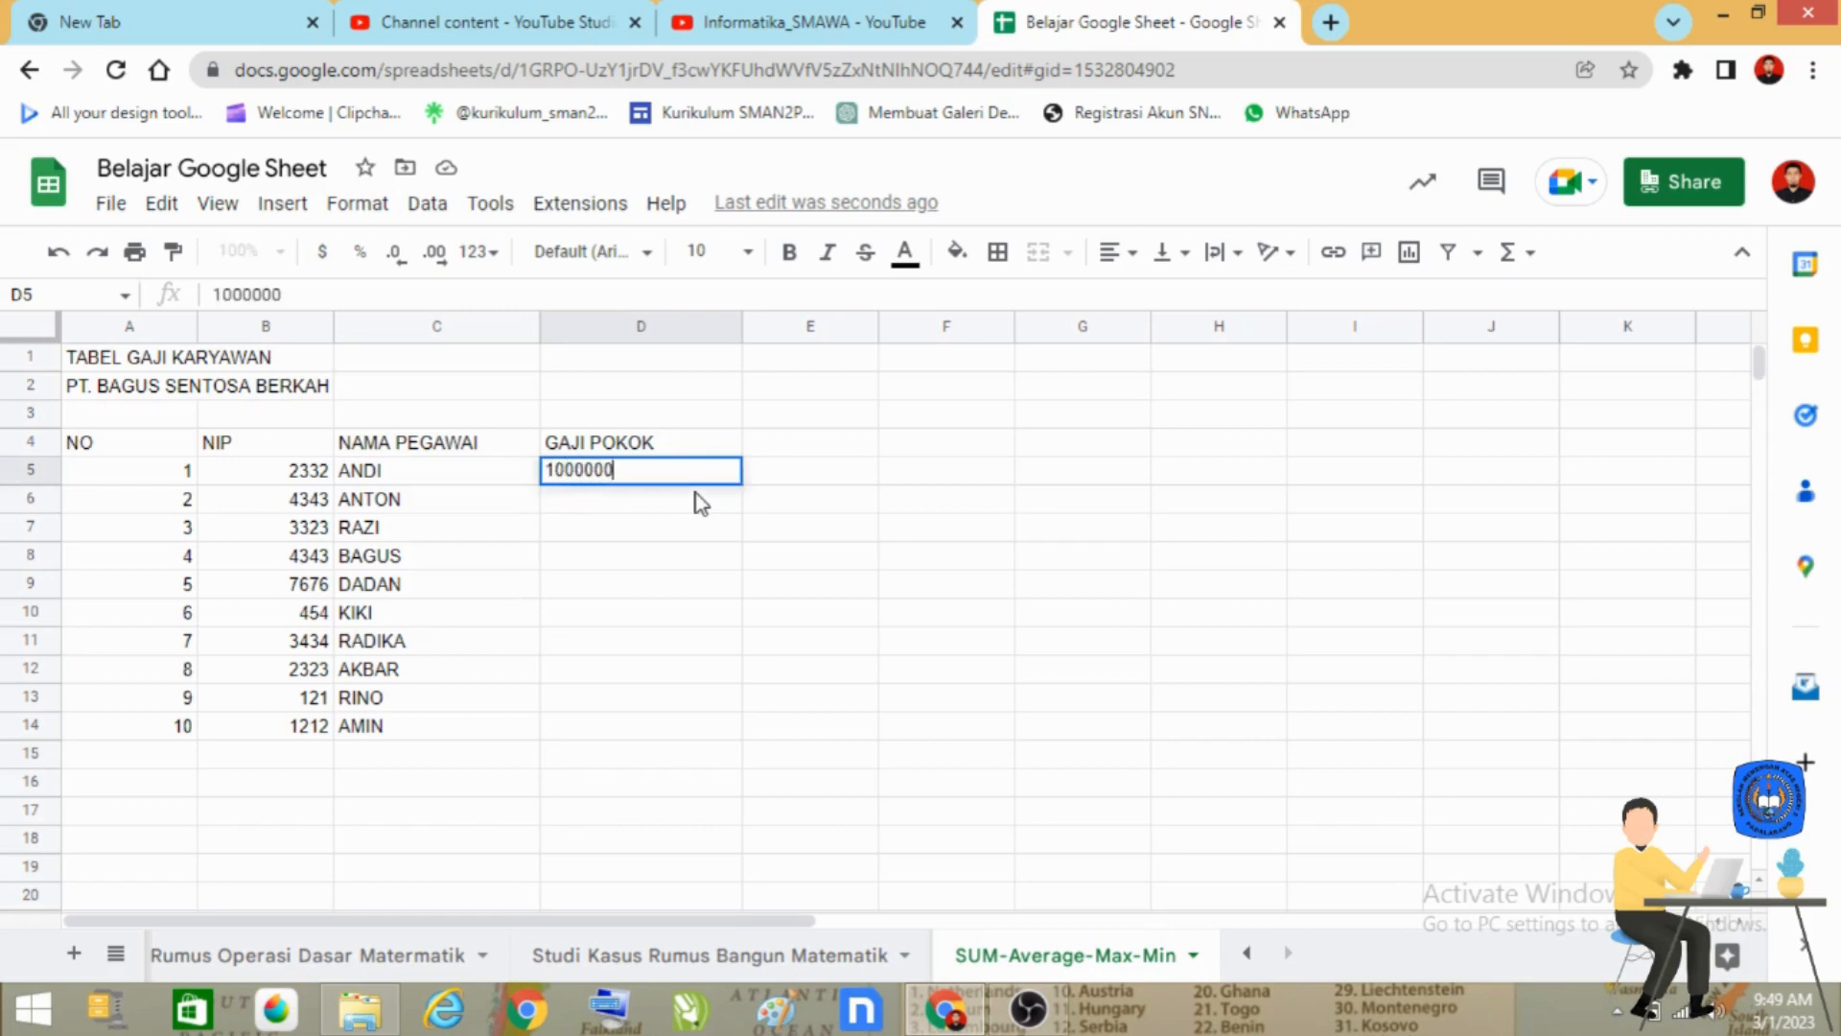
key("Return")
type("2000000")
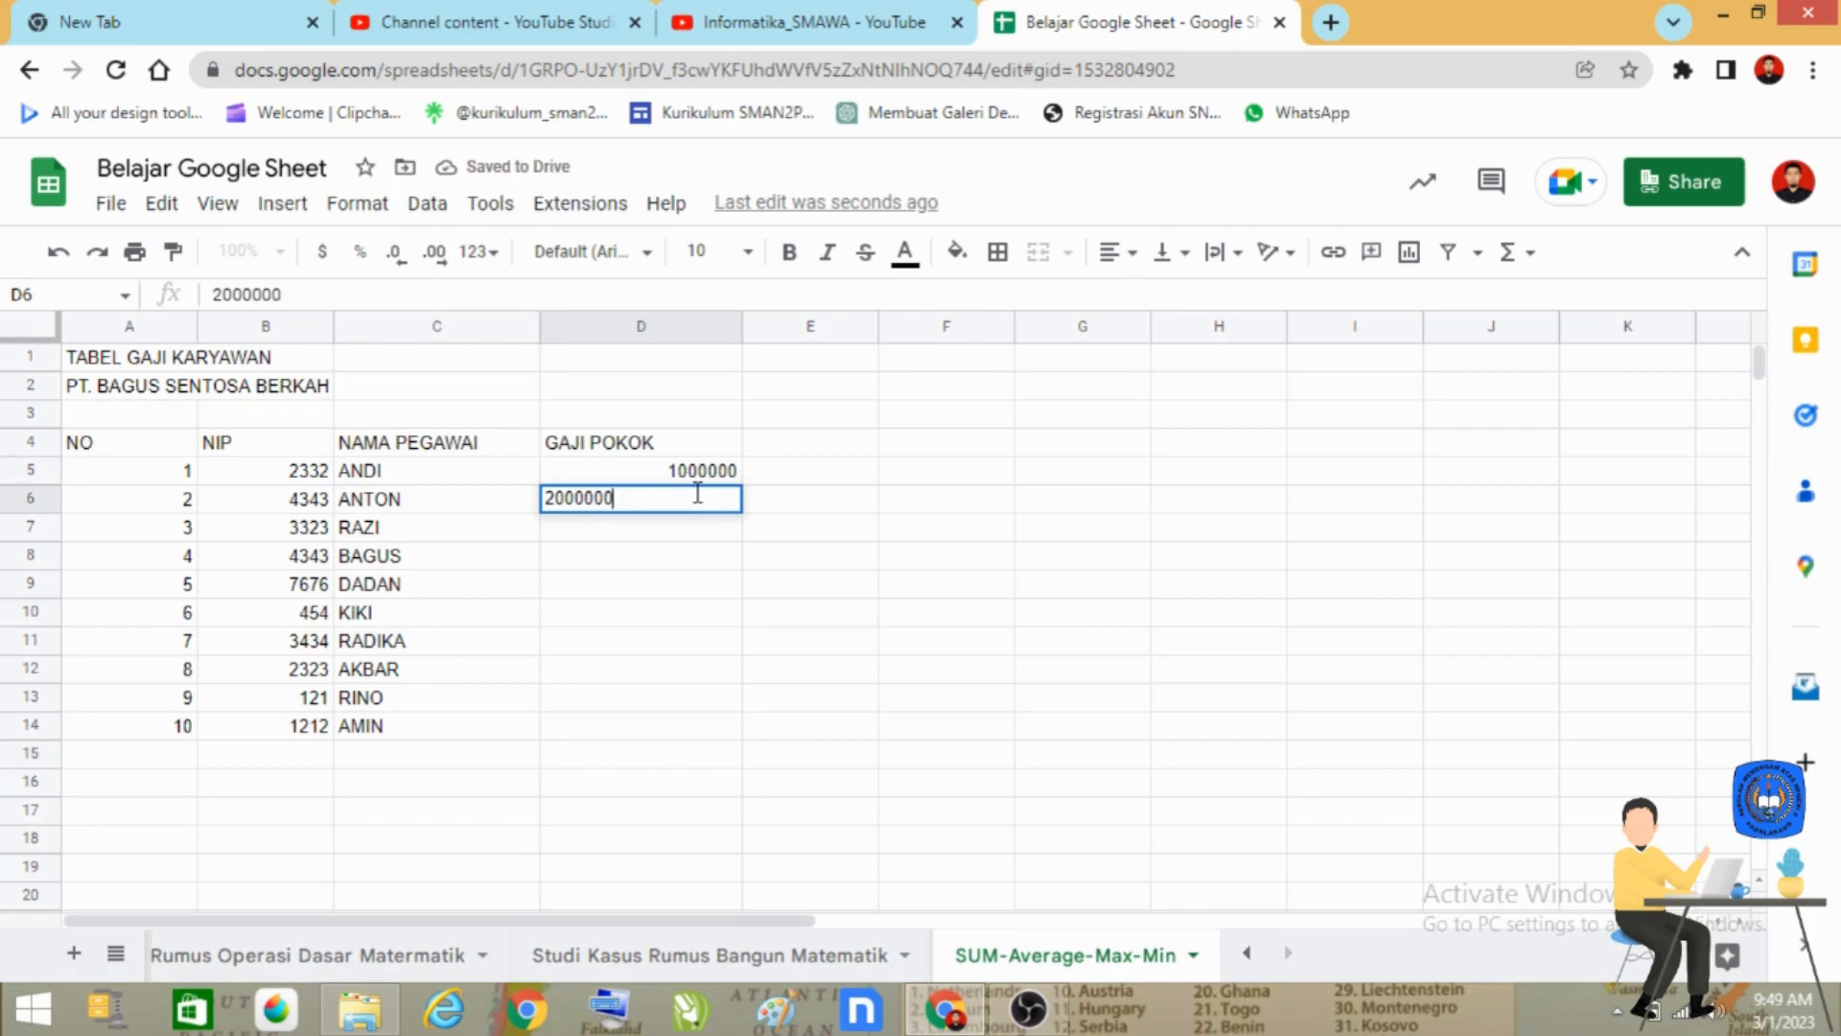
key("Return")
type("15")
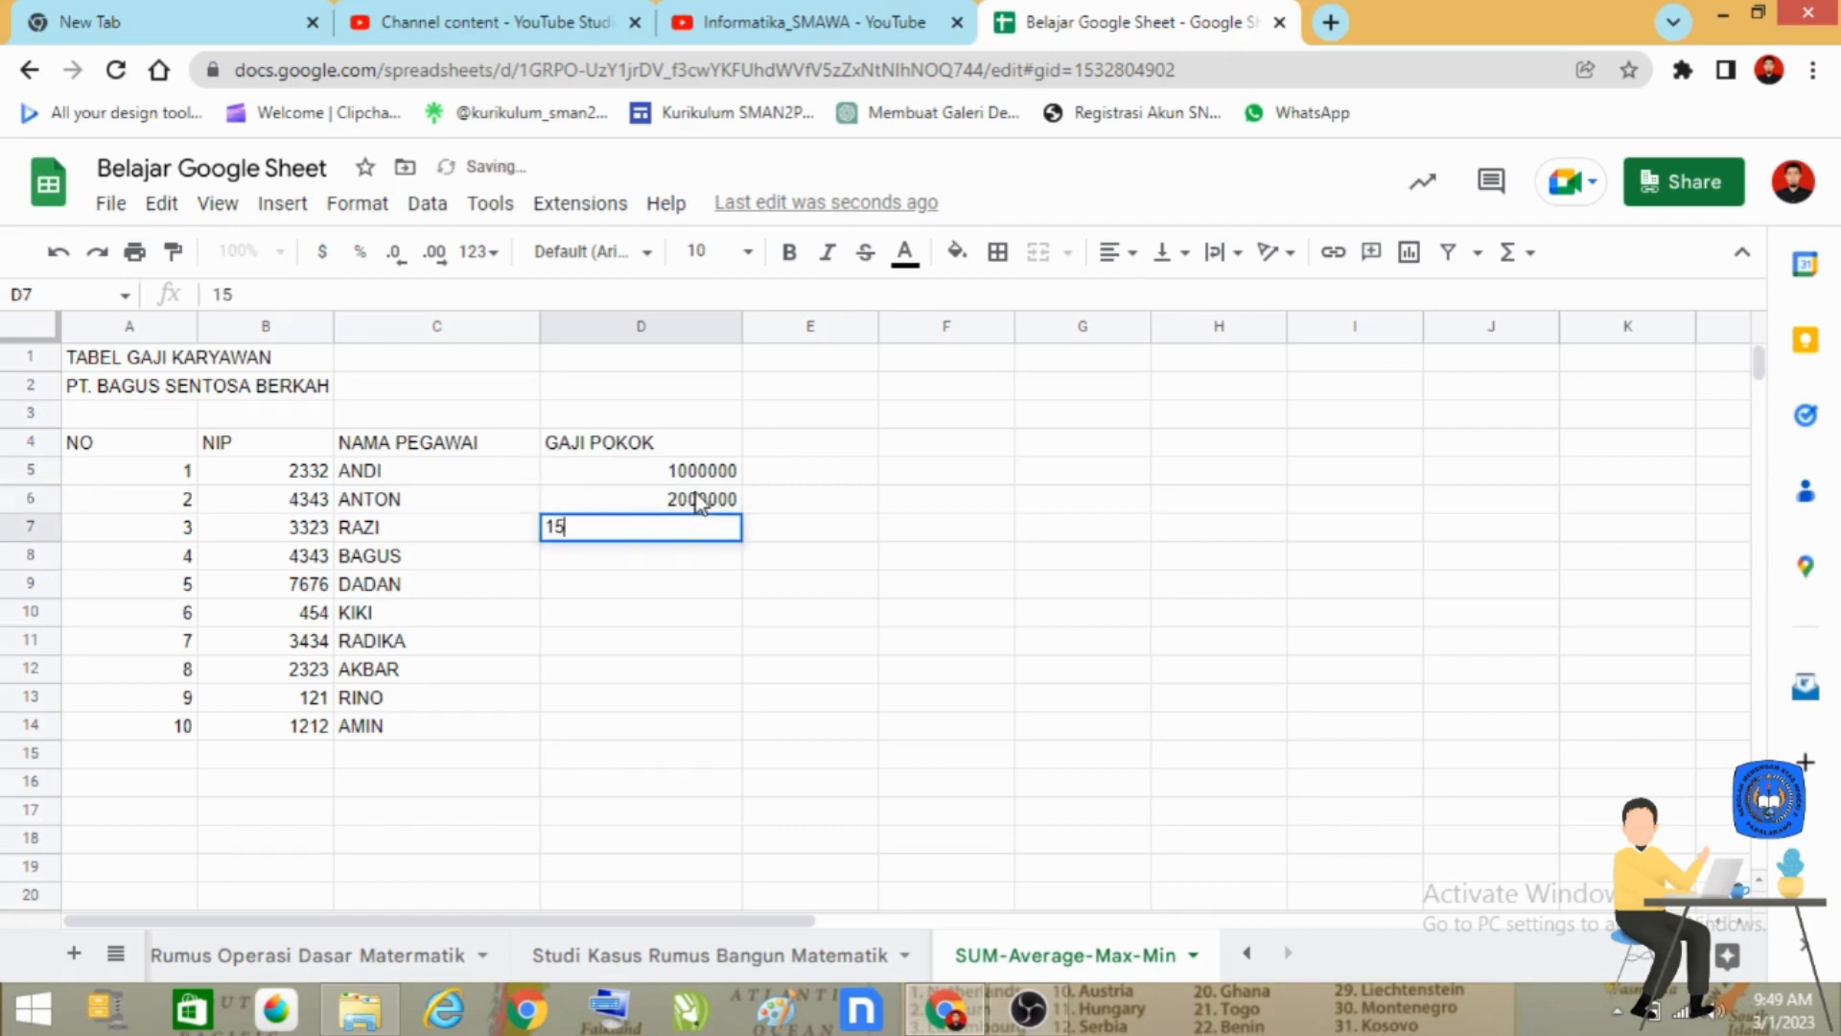
type("0000")
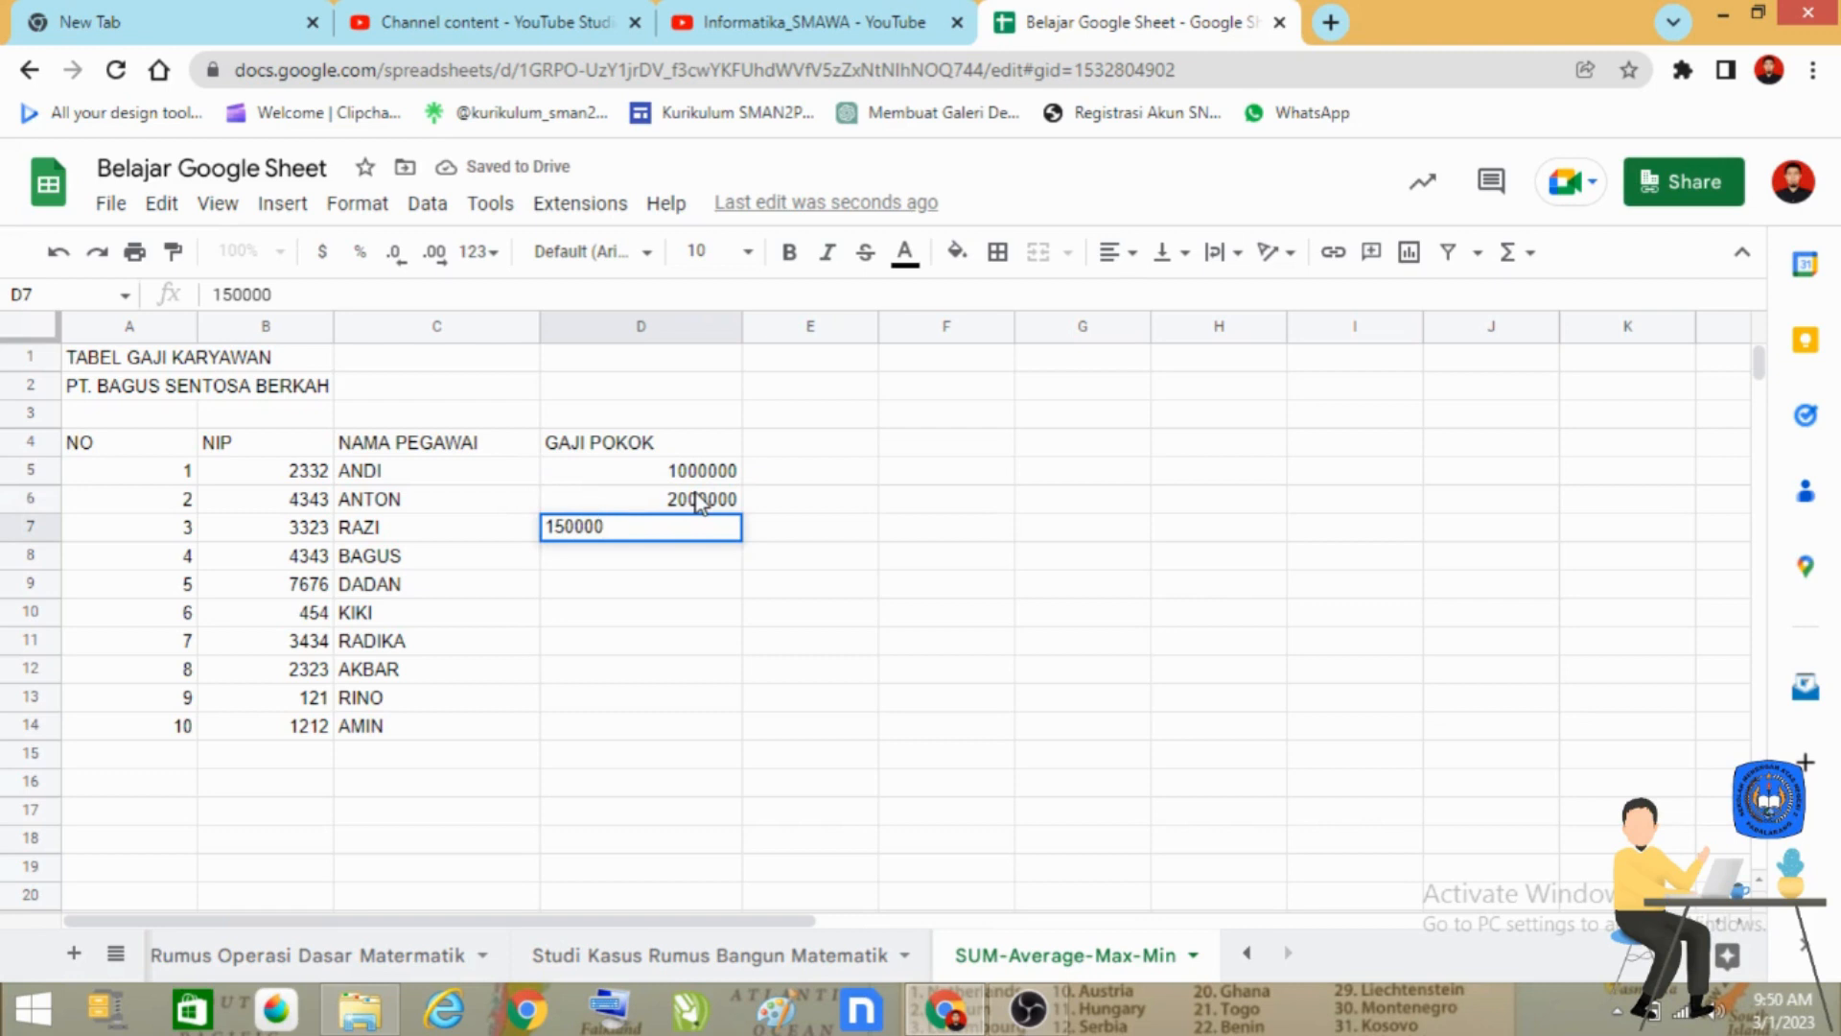
type("0")
key("Return")
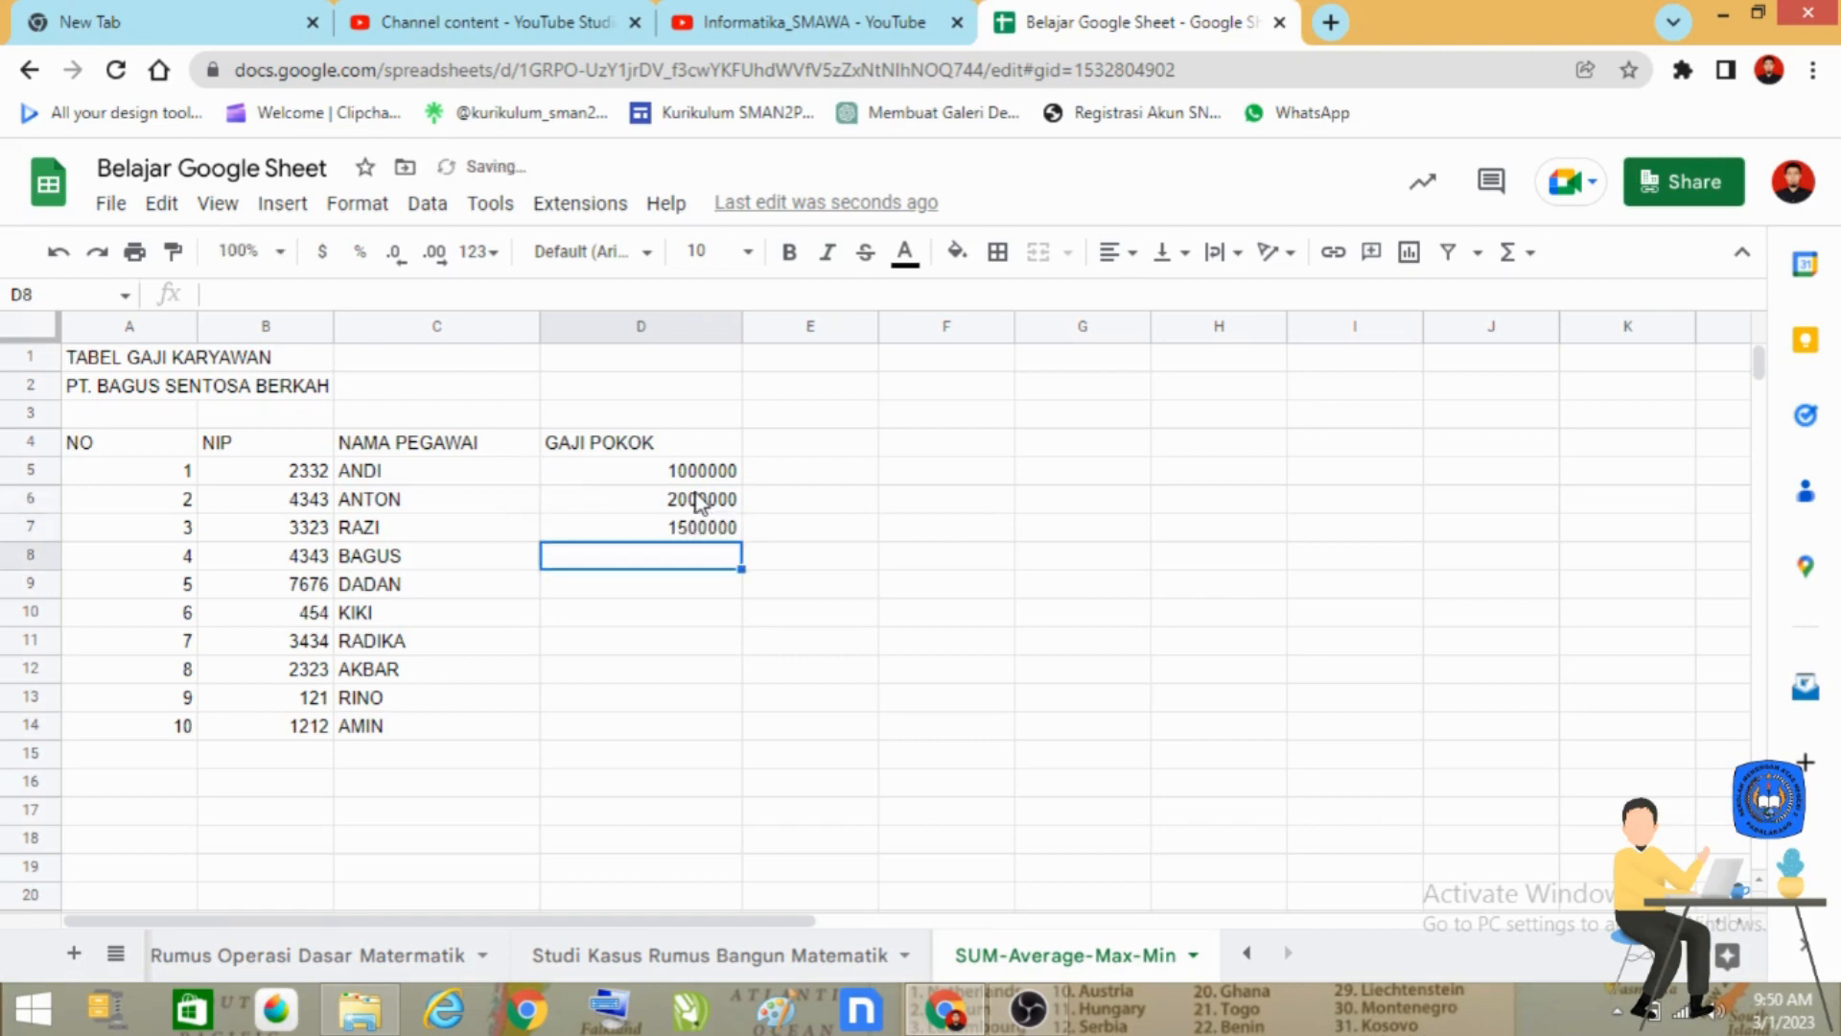
Enter the base salaries 3000000, 3000000 and 2700000 for employees 4 to 6 in cells D8 to D10.
type("3000000")
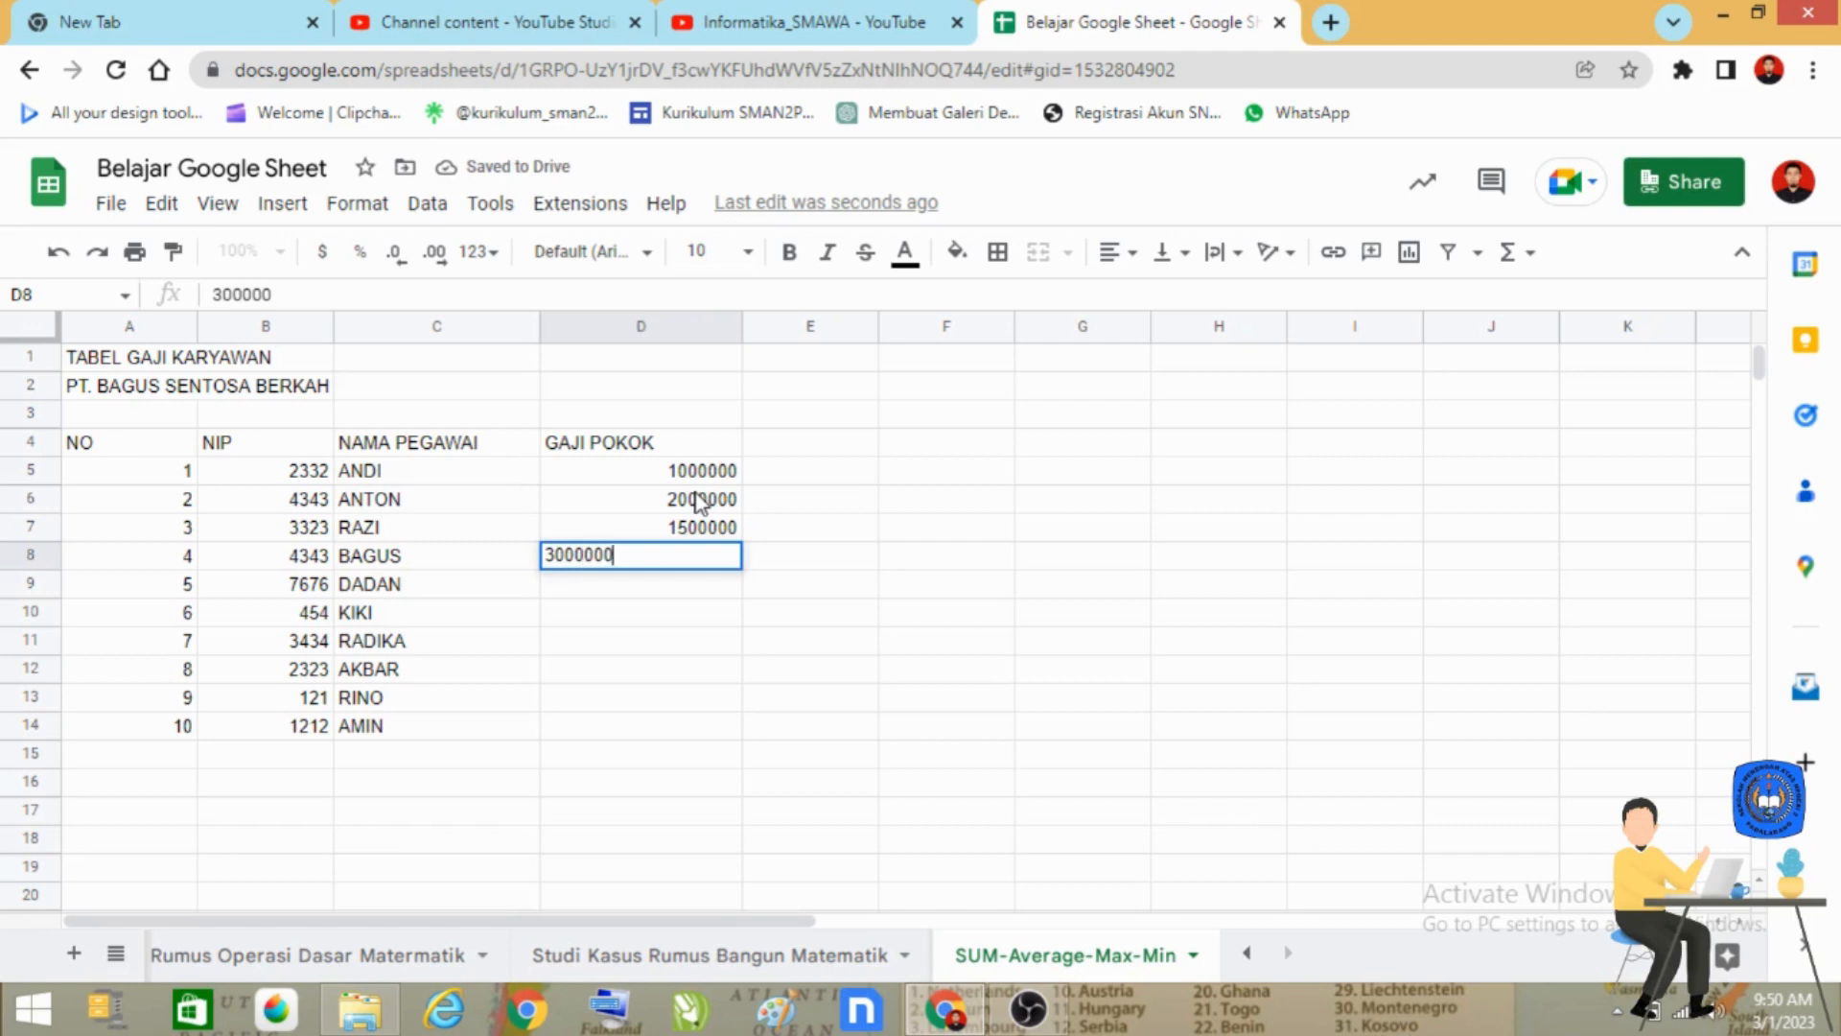
key("Return")
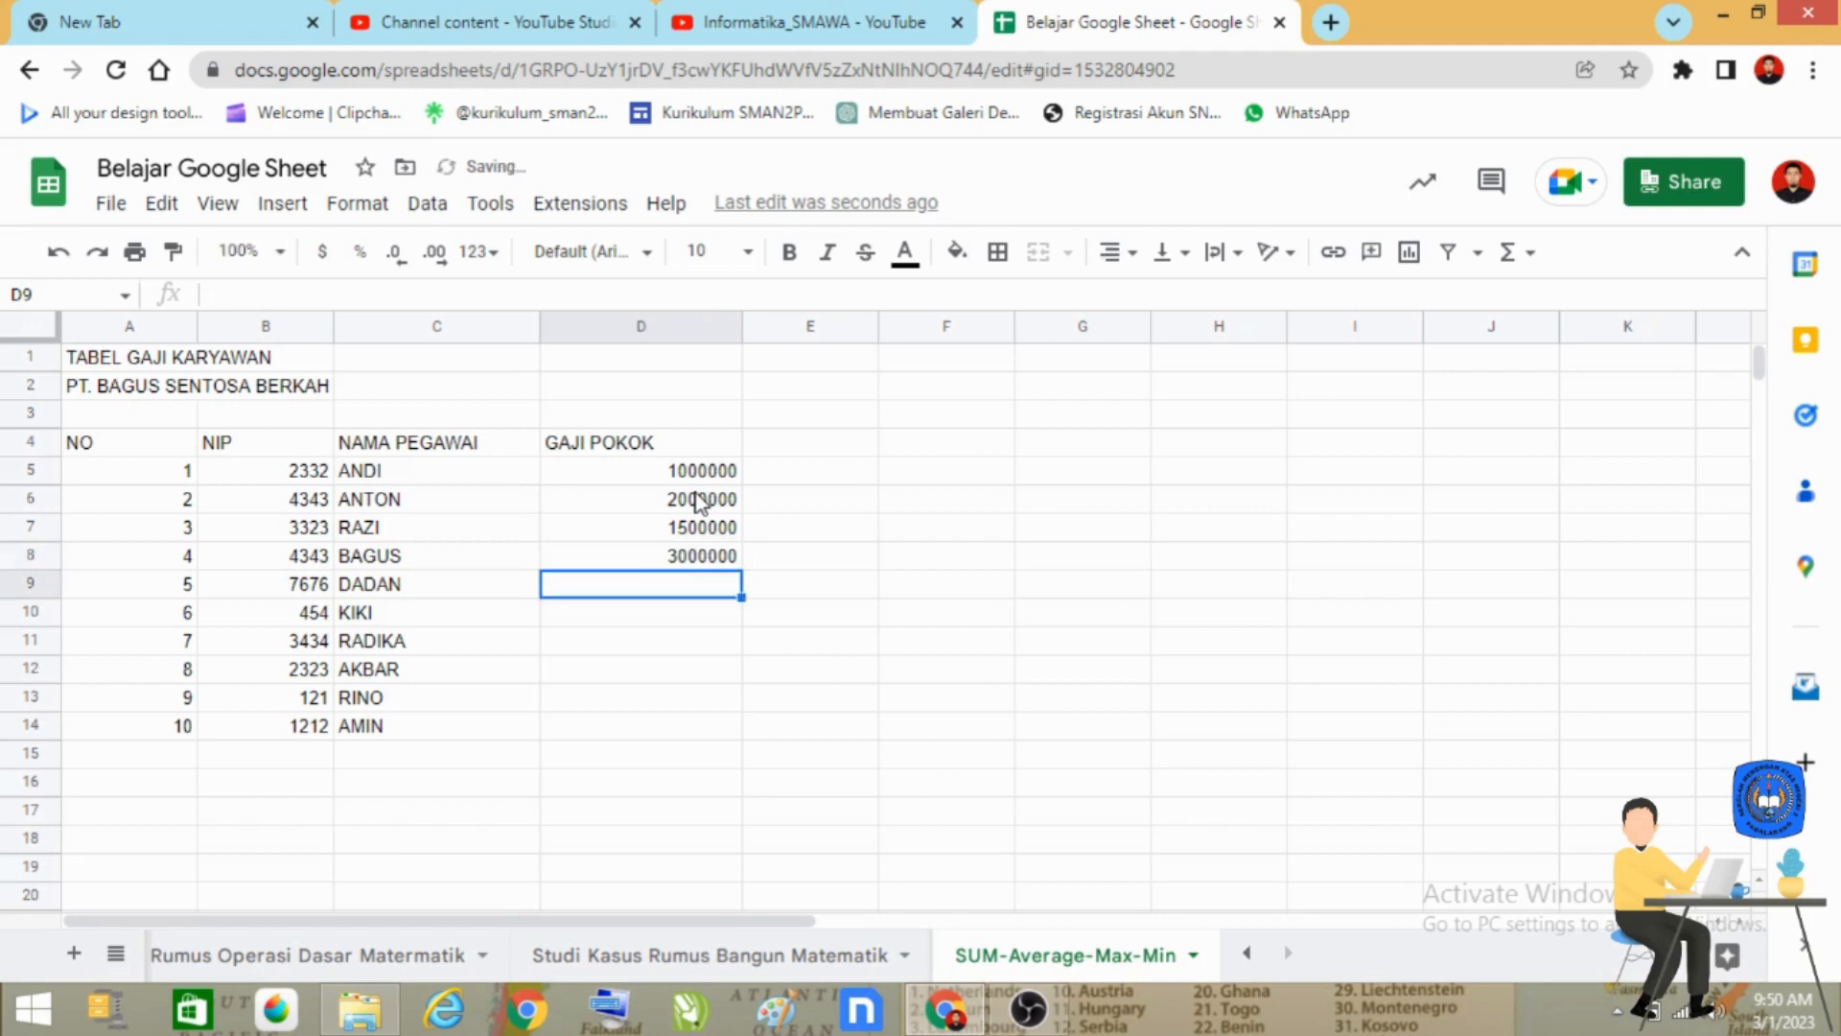
type("3000000")
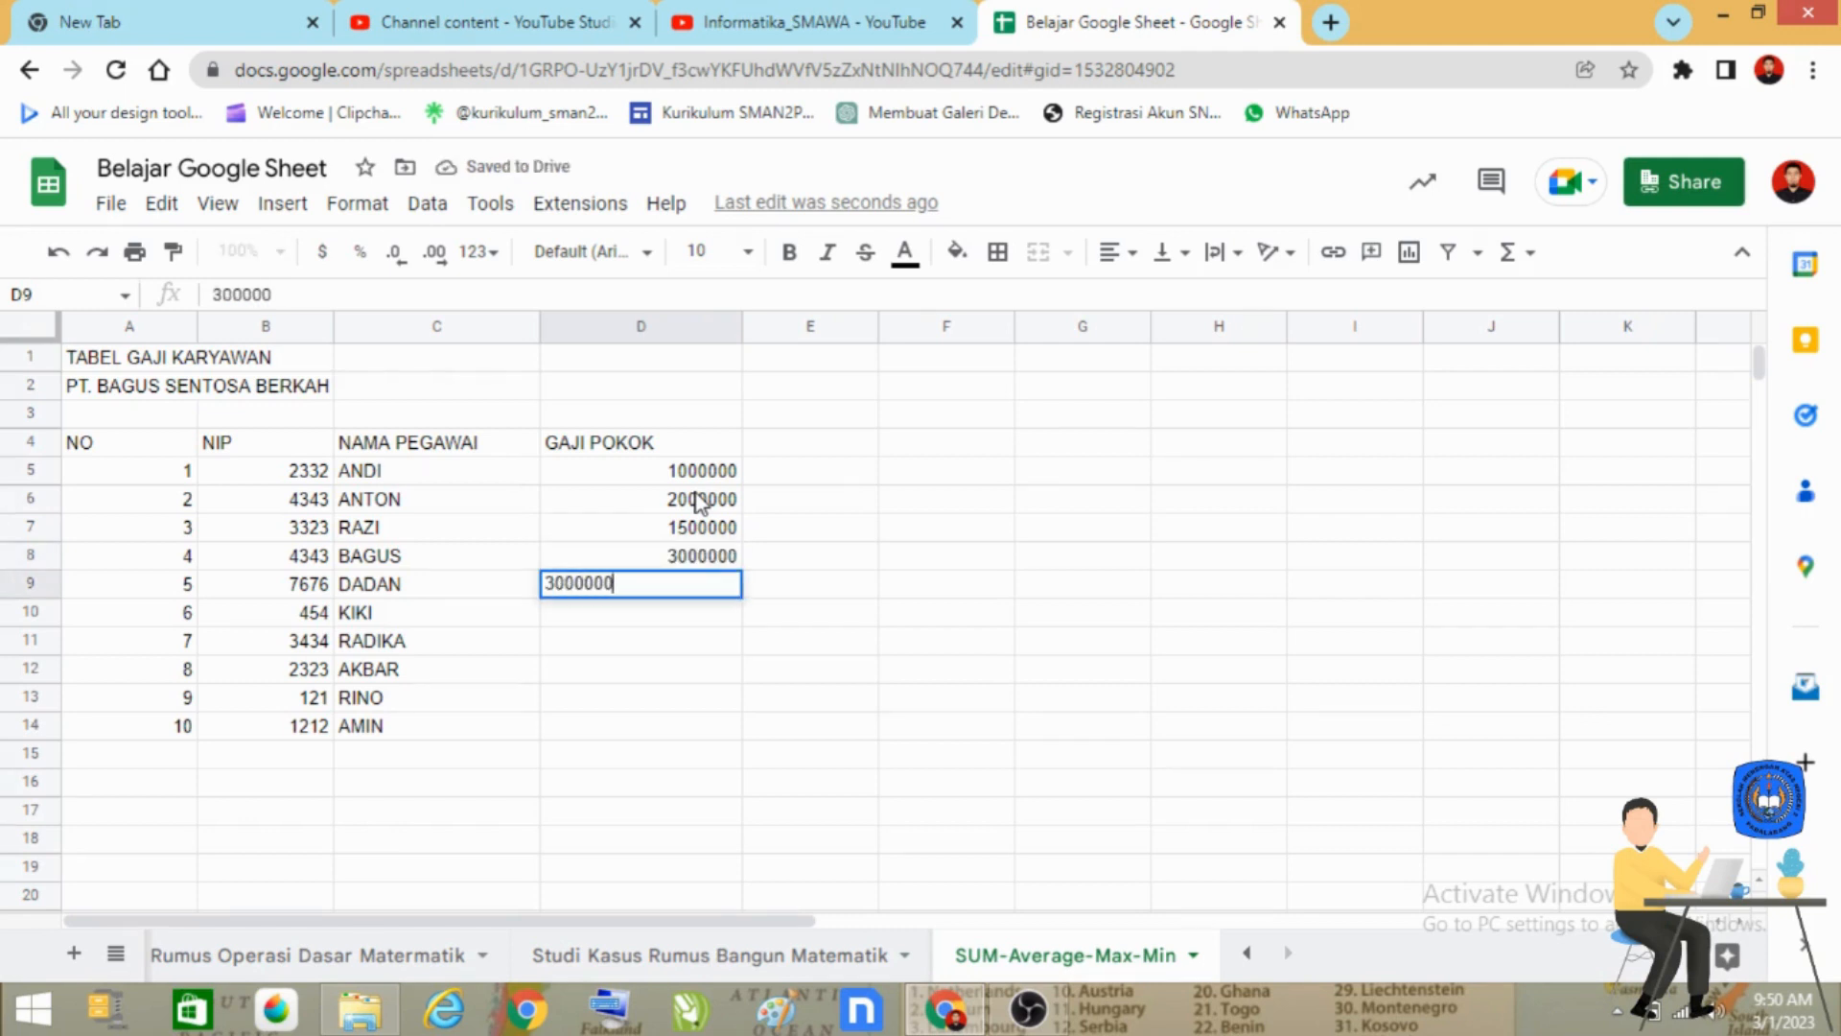
key("Return")
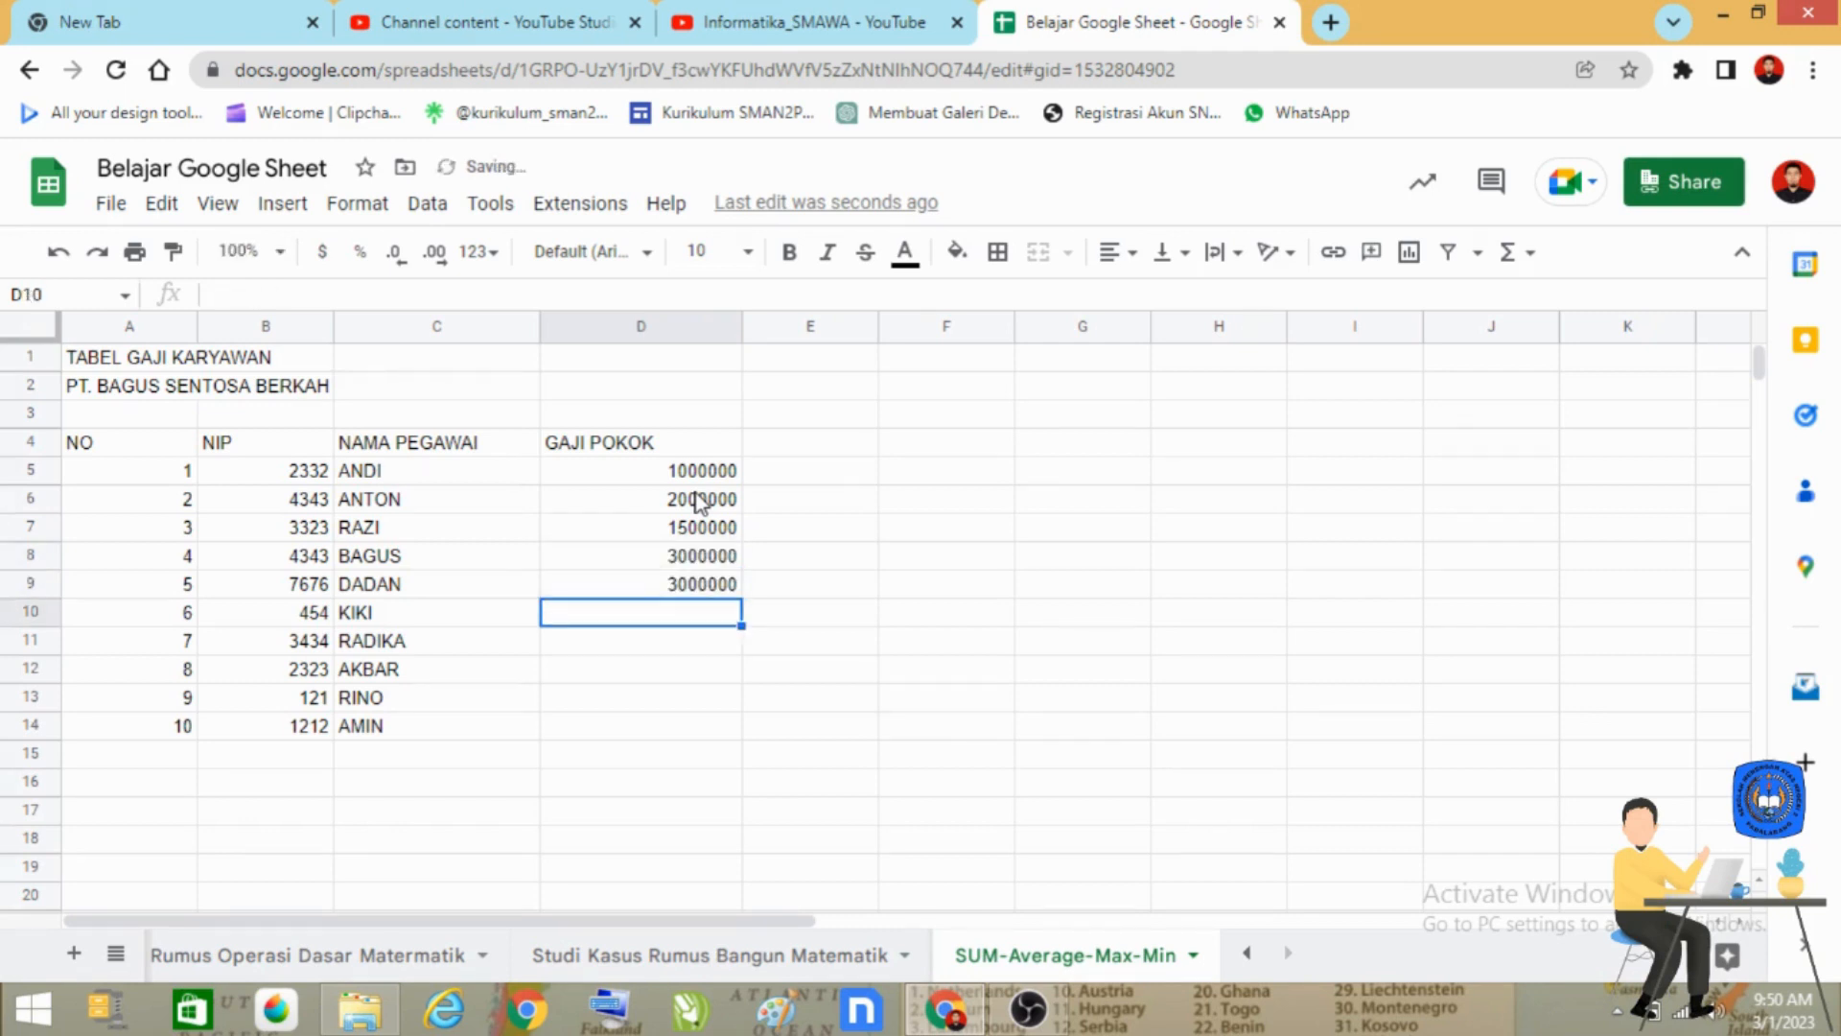
type("2700000")
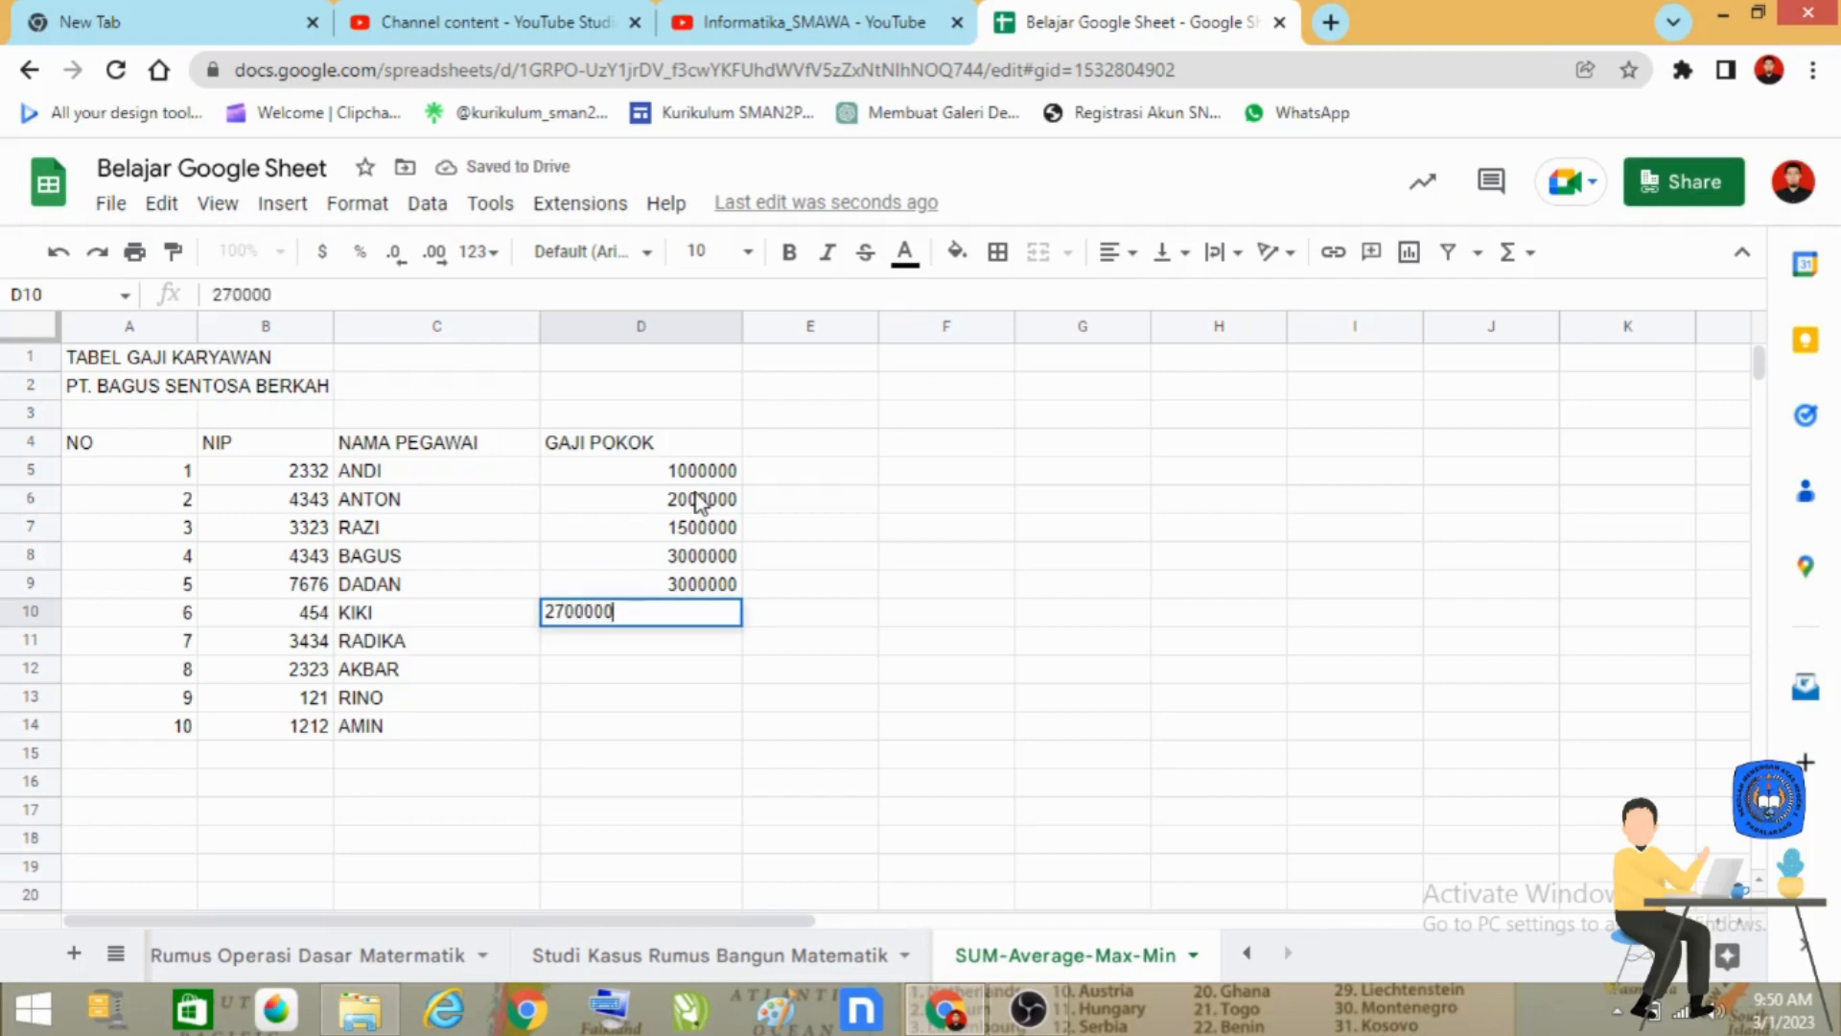
key("Return")
Complete the GAJI POKOK column with 900000, 5000000, 4000000 and 2000000 in cells D11 to D14.
type("900000")
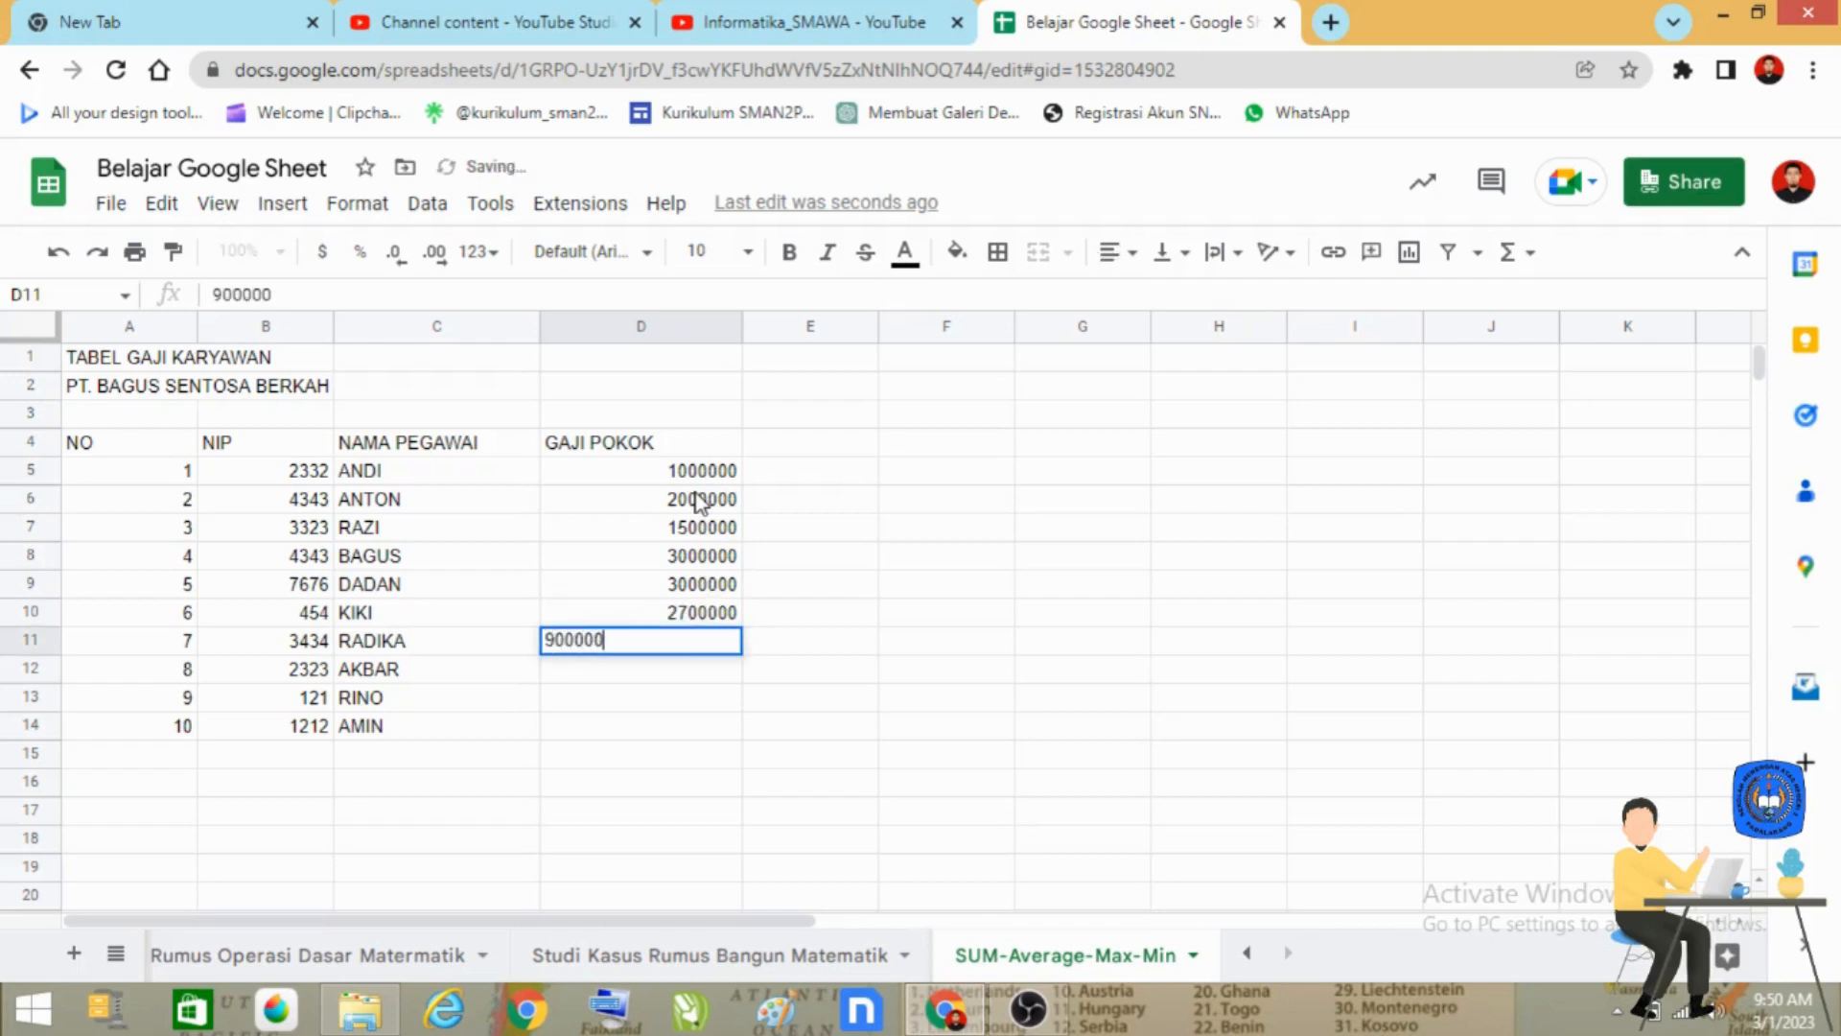
key("Return")
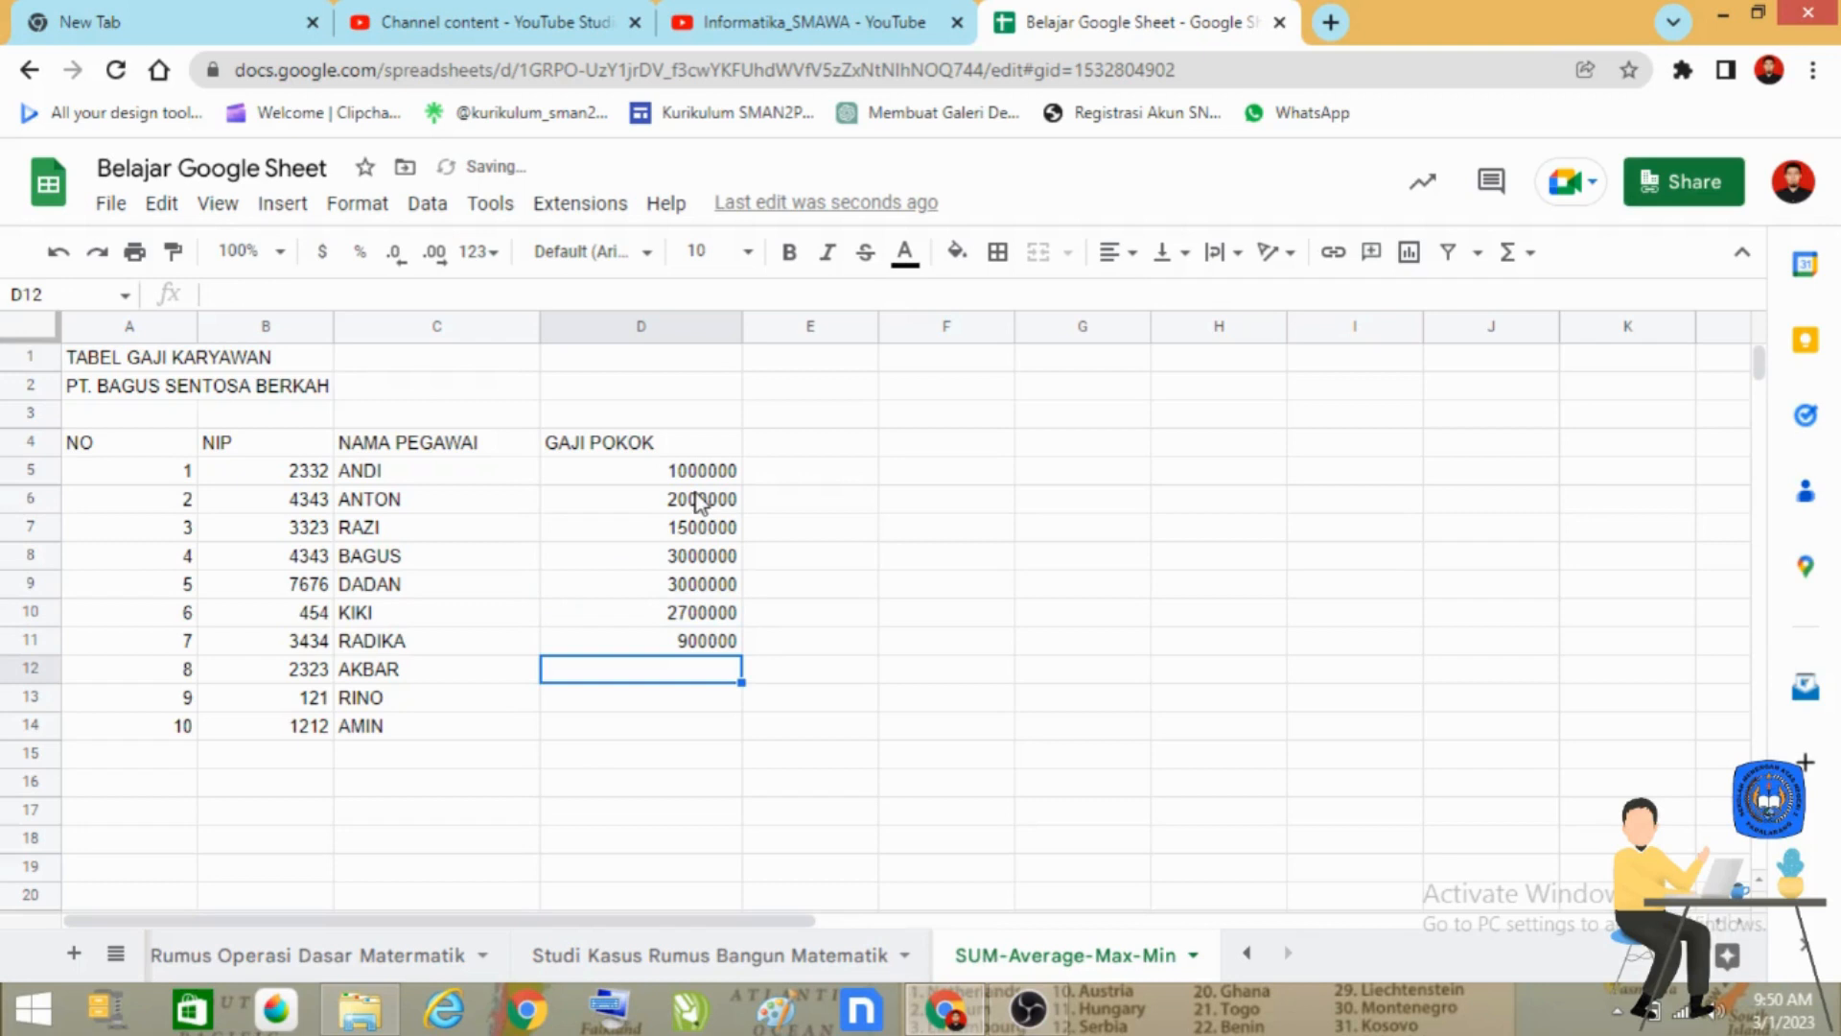
type("5000000")
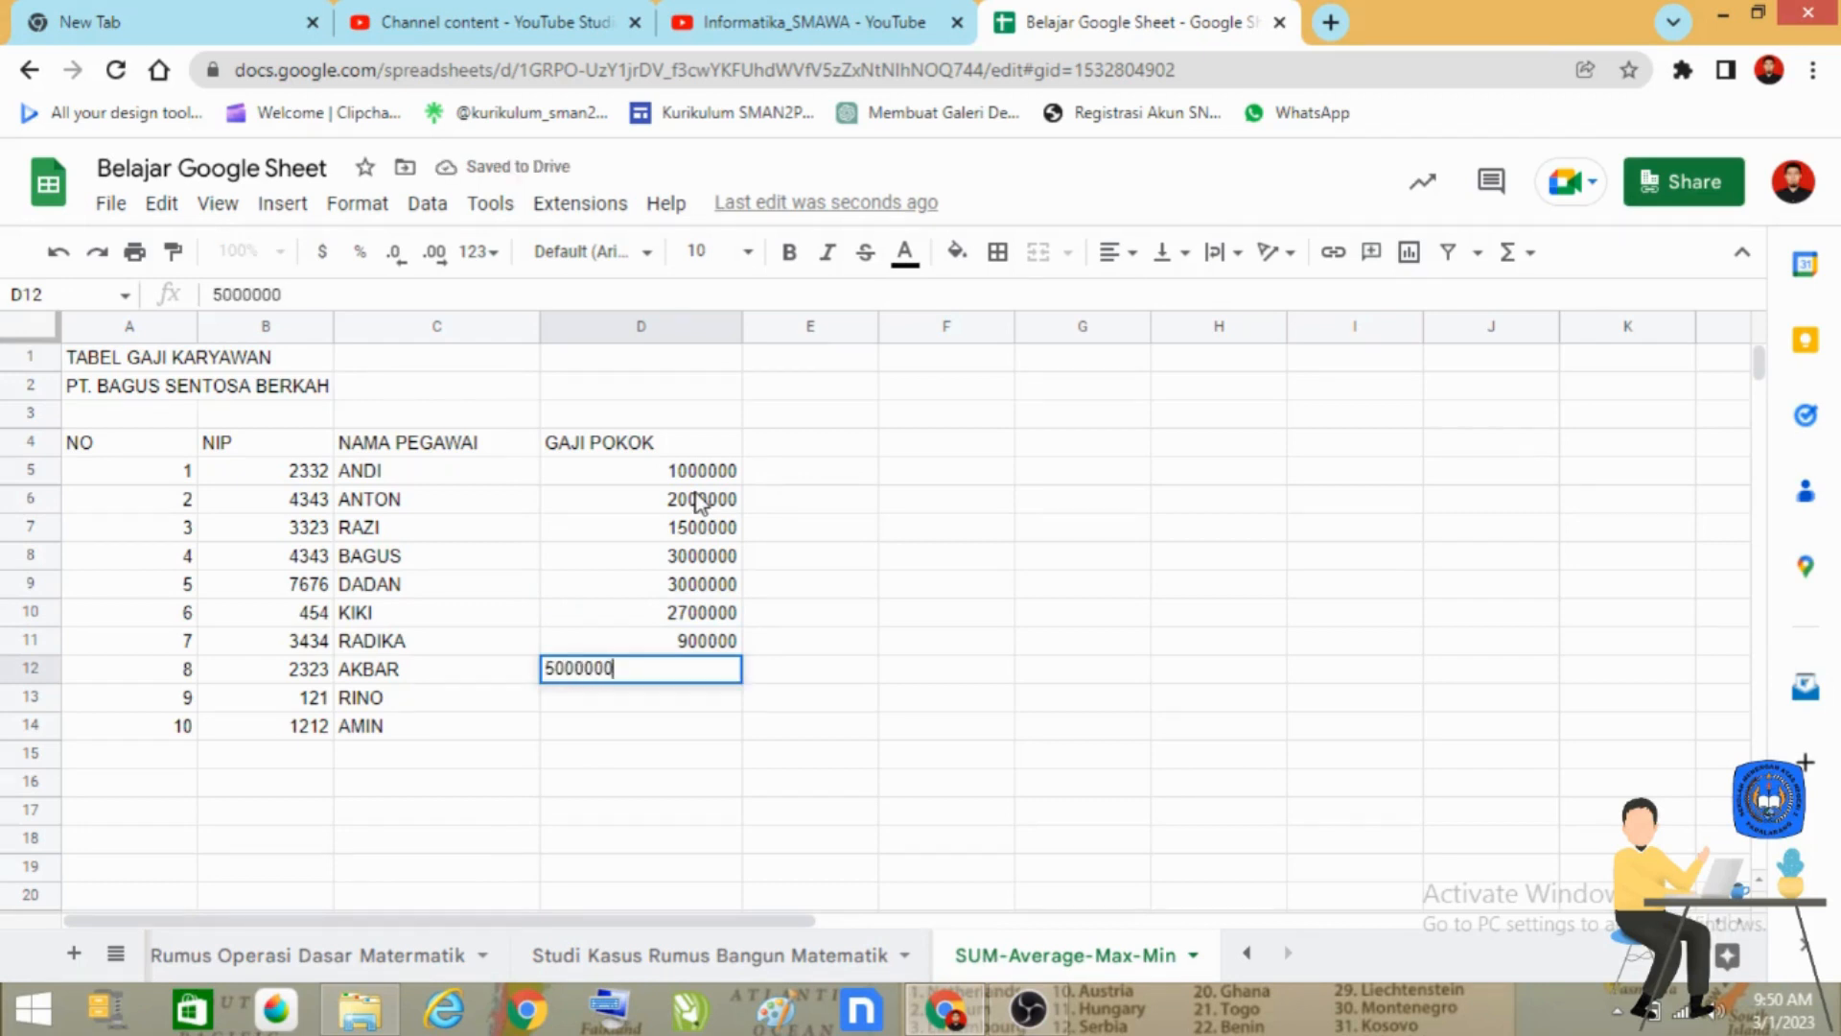
key("Return")
type("4000000")
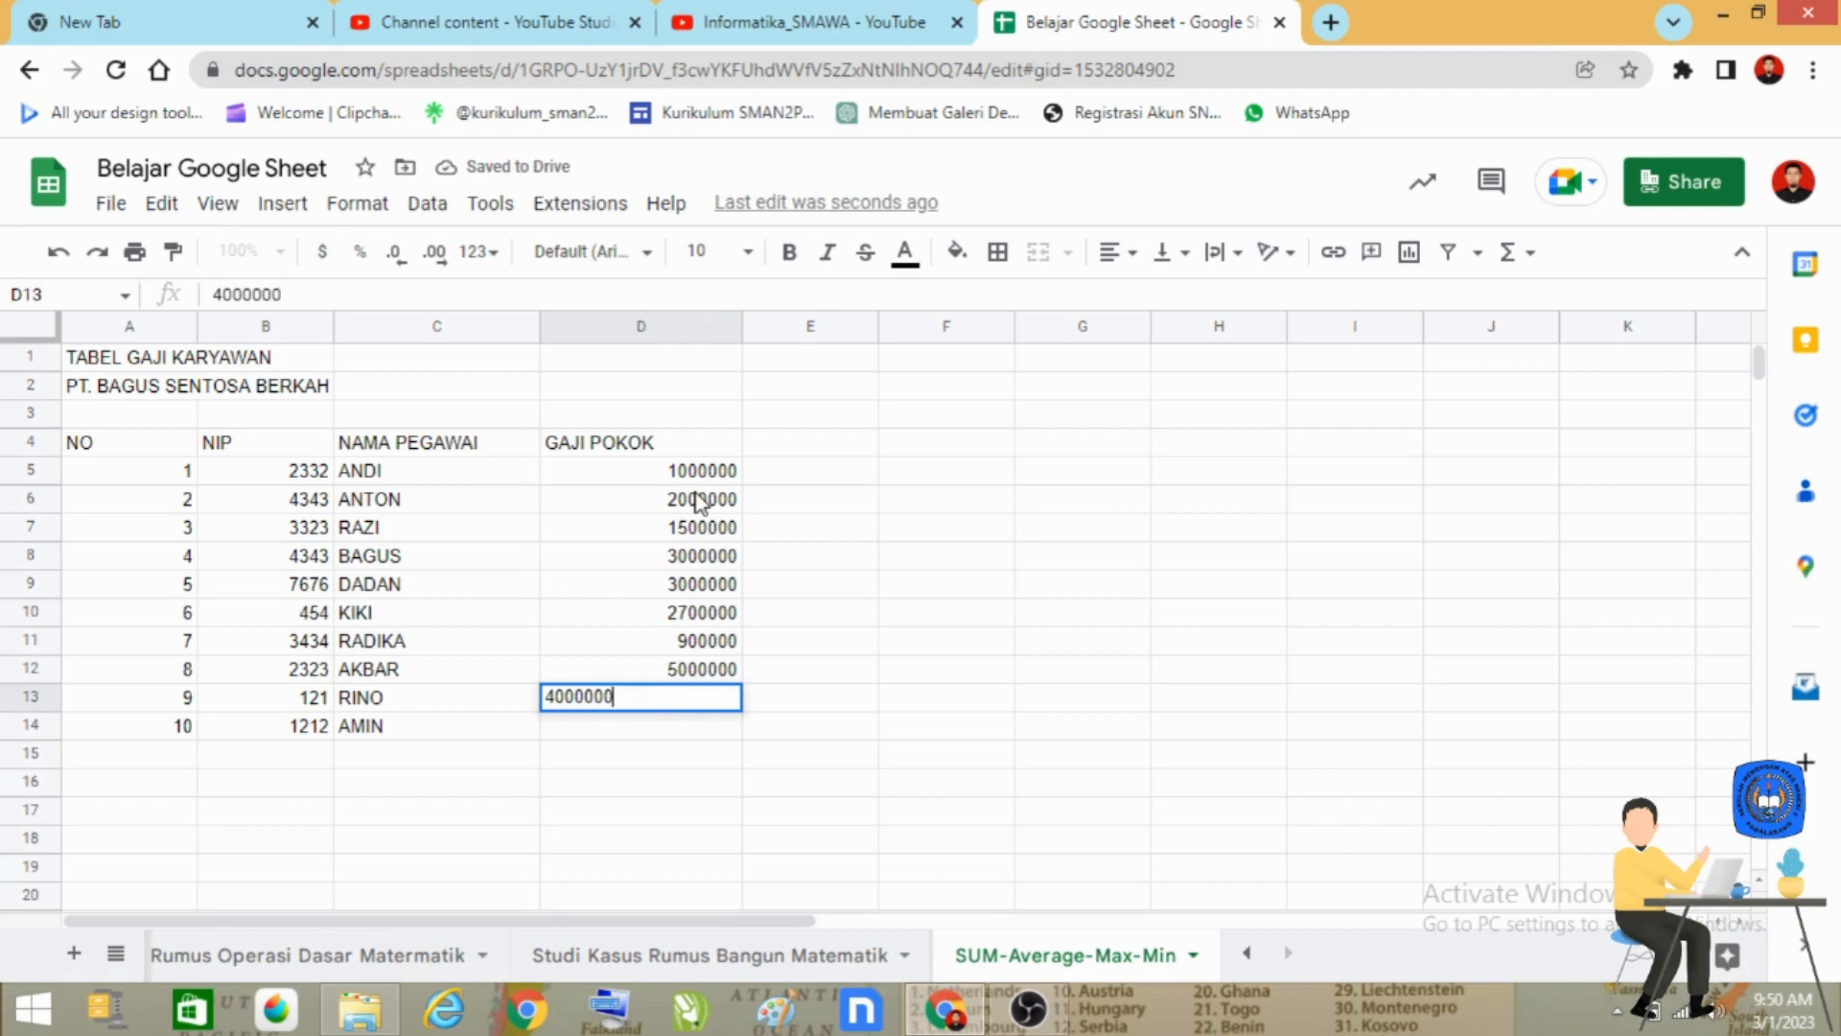
key("Return")
type("200")
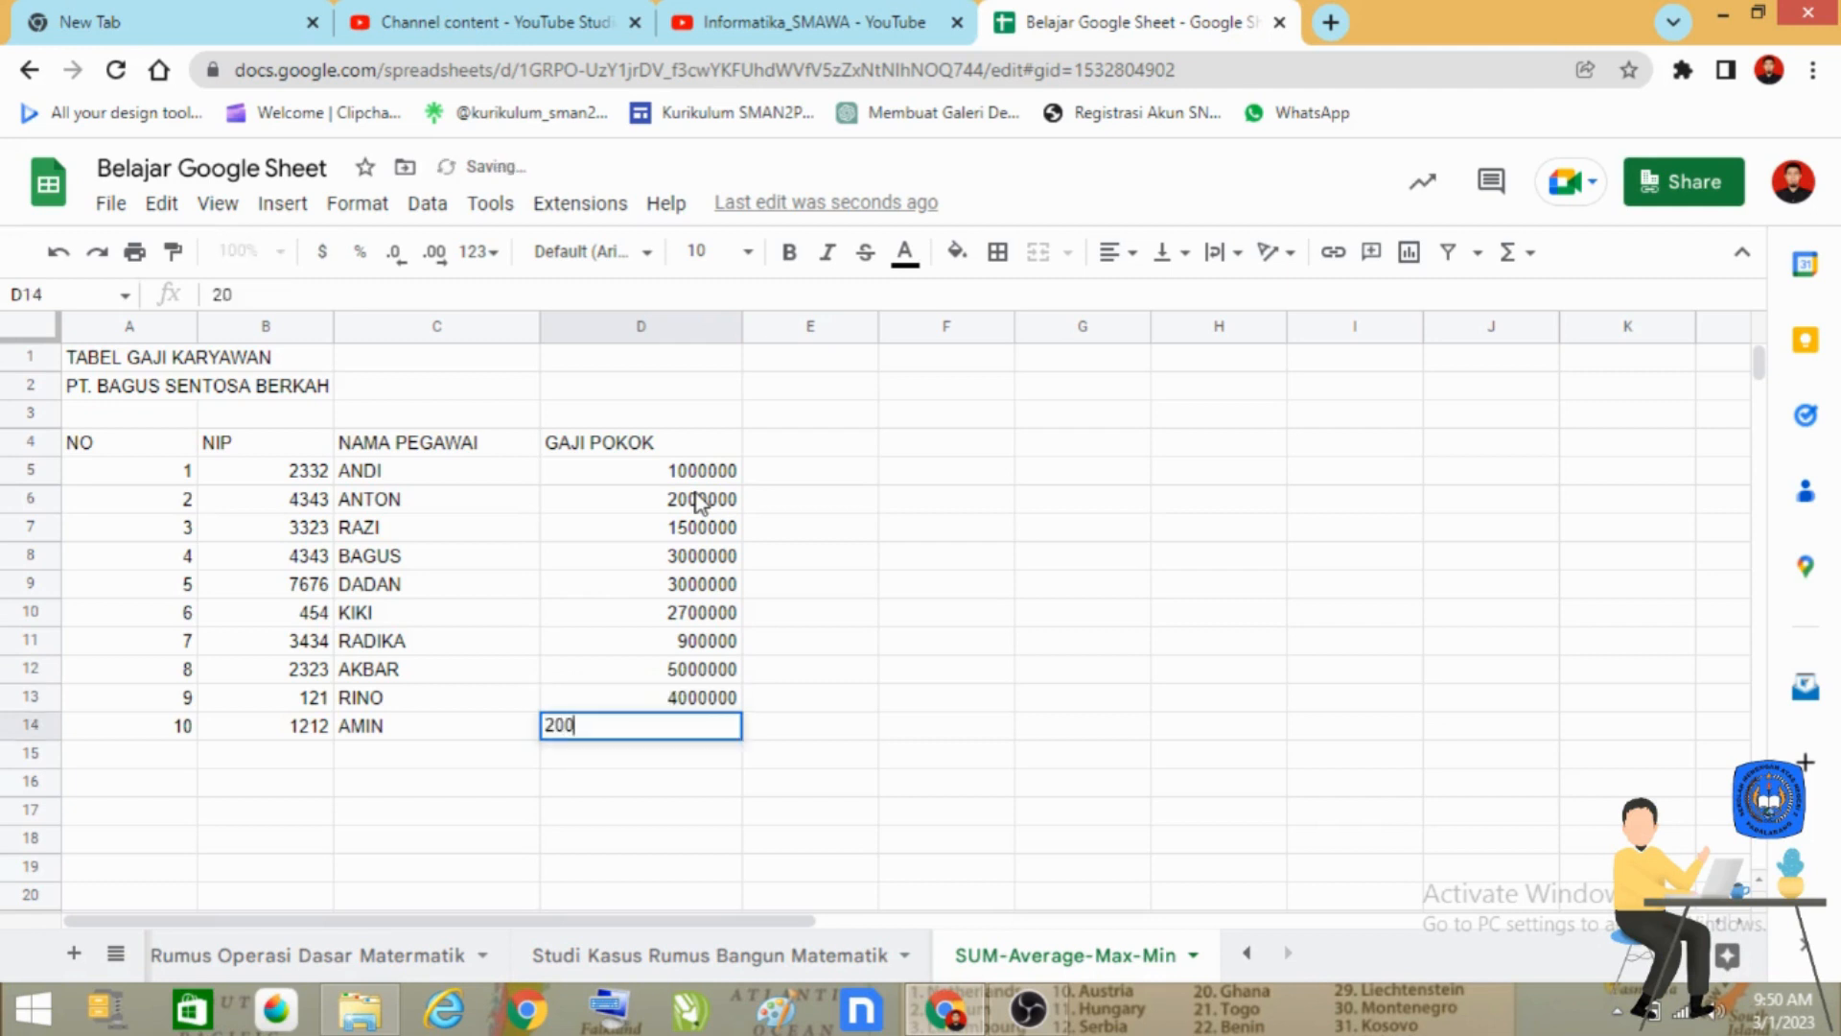
type("0000")
key("Return")
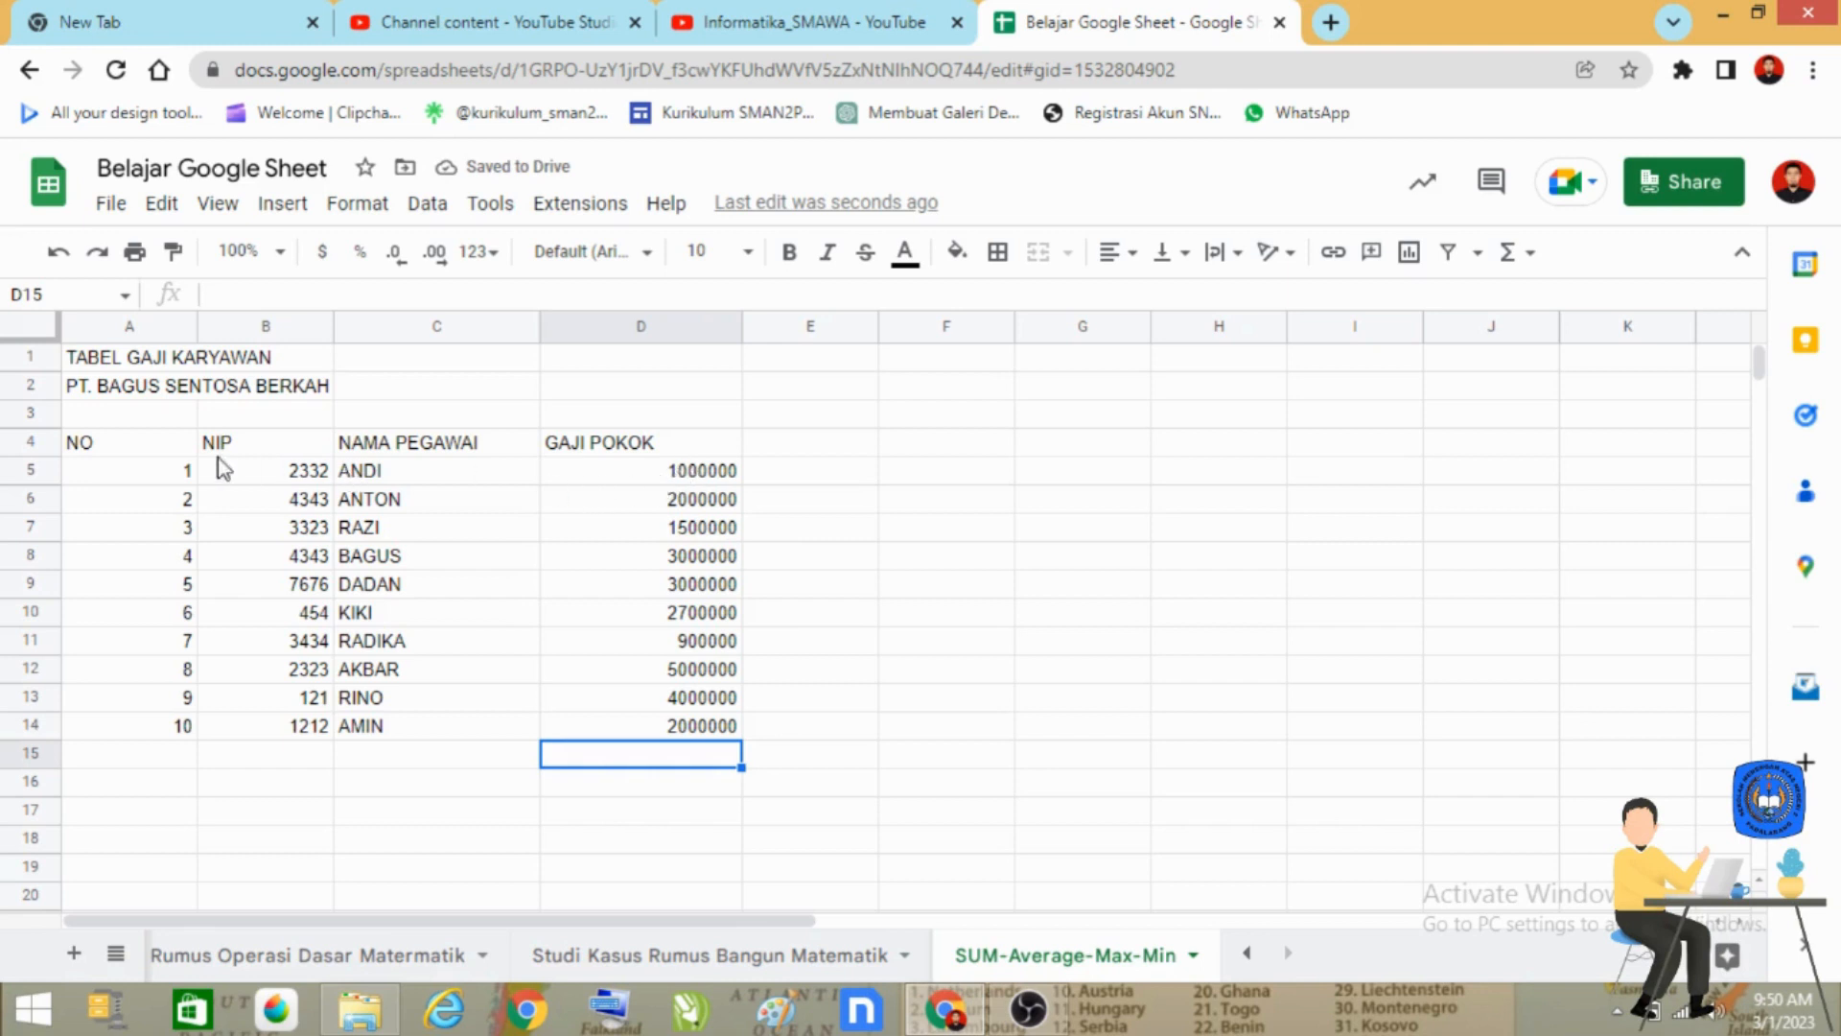
Apply all borders to the salary table in the range A4:D14.
left_click_drag(144, 446, 671, 733)
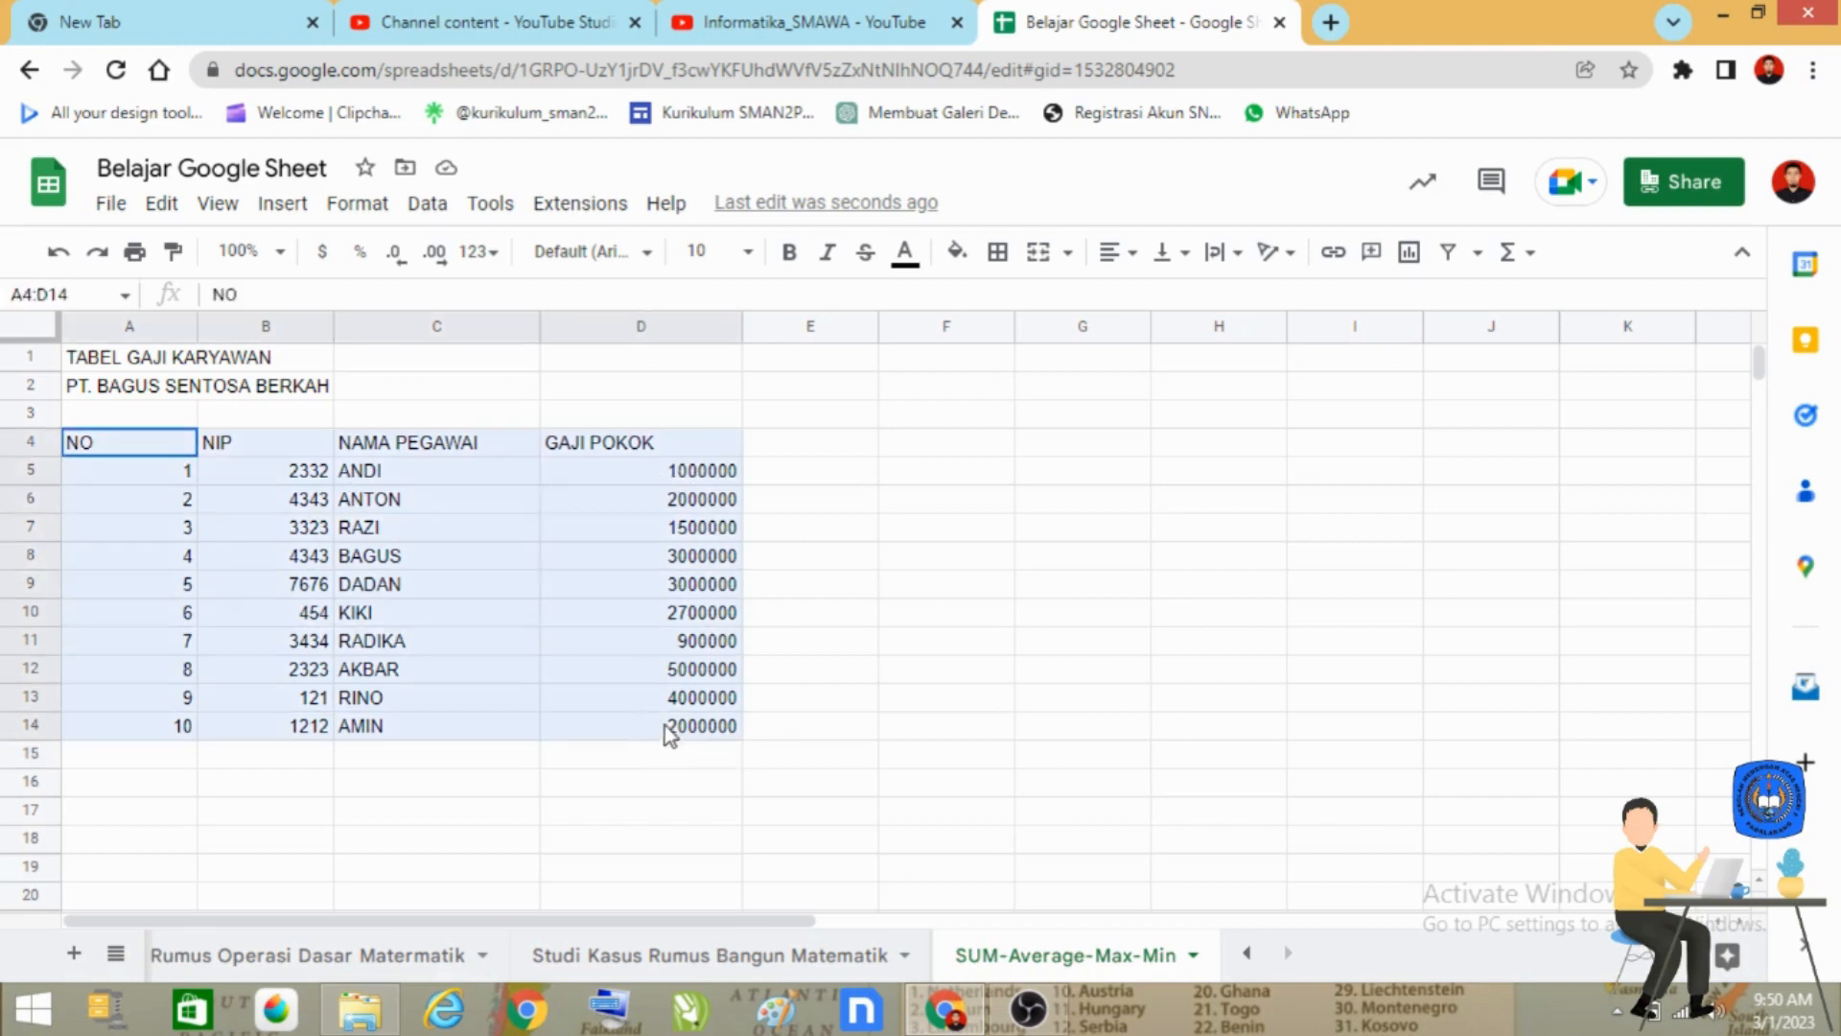
left_click(1112, 257)
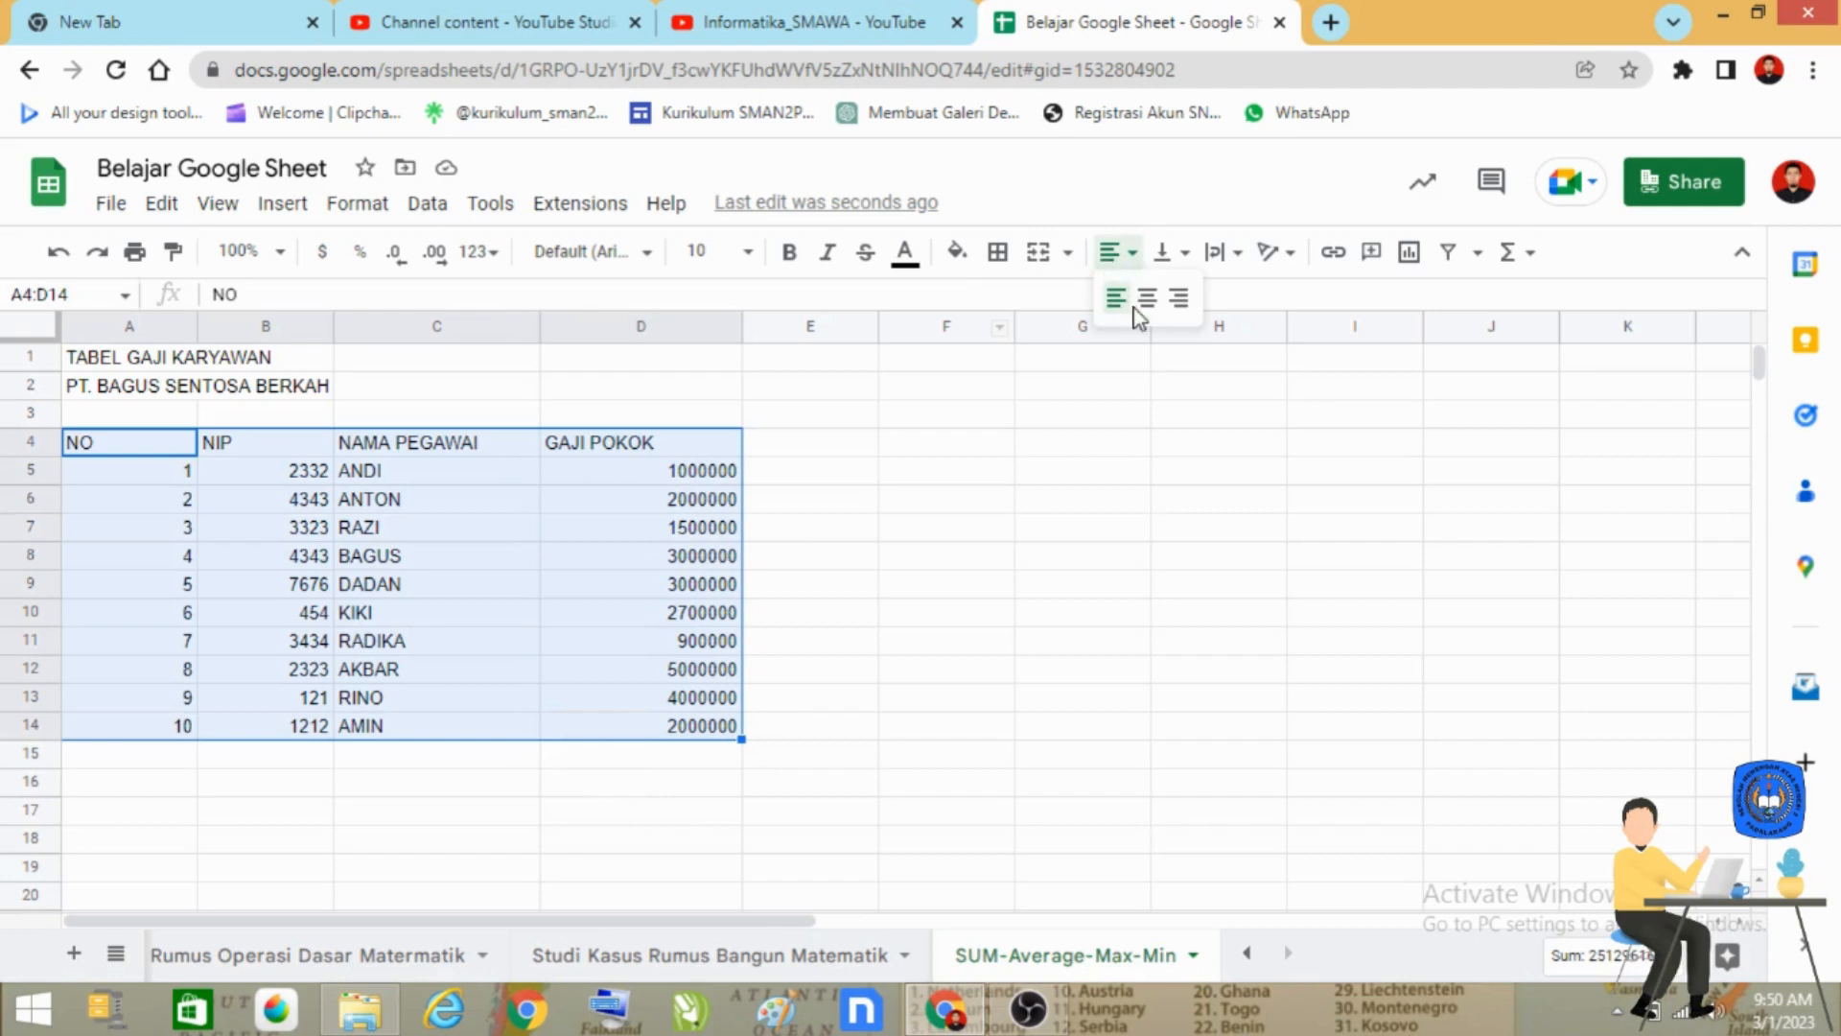
left_click(999, 254)
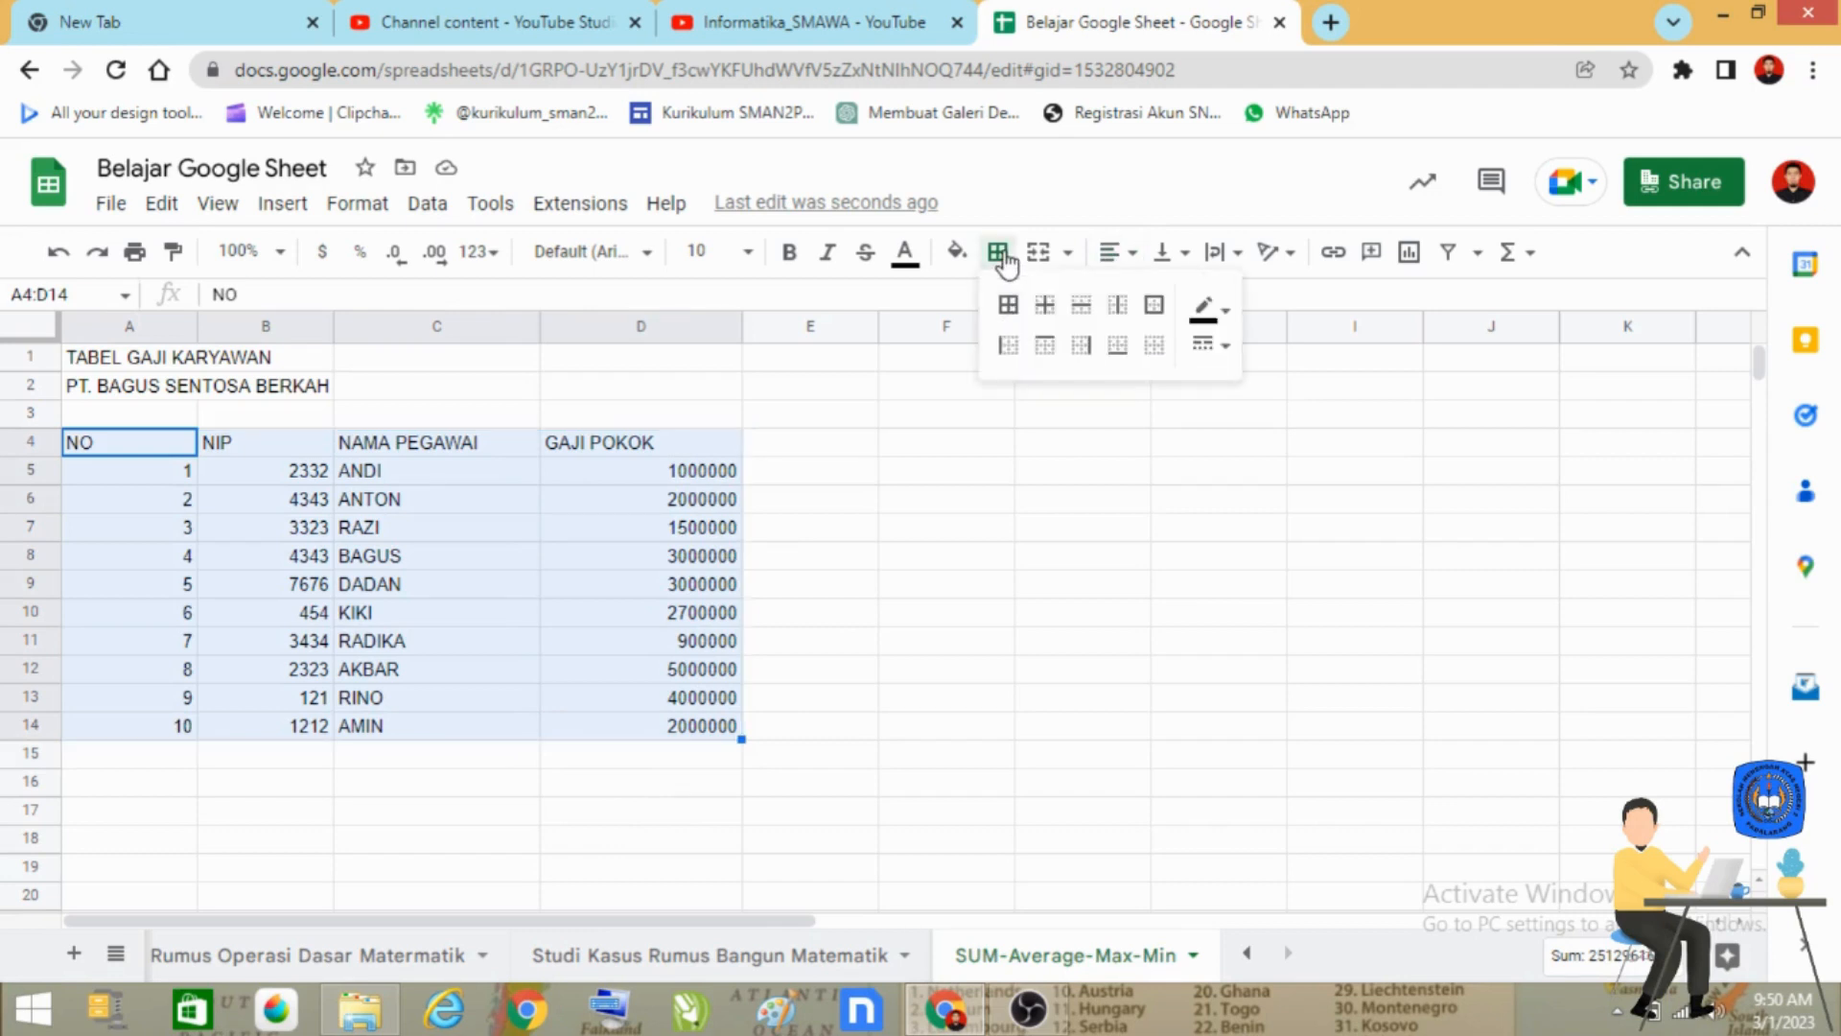
left_click(1007, 305)
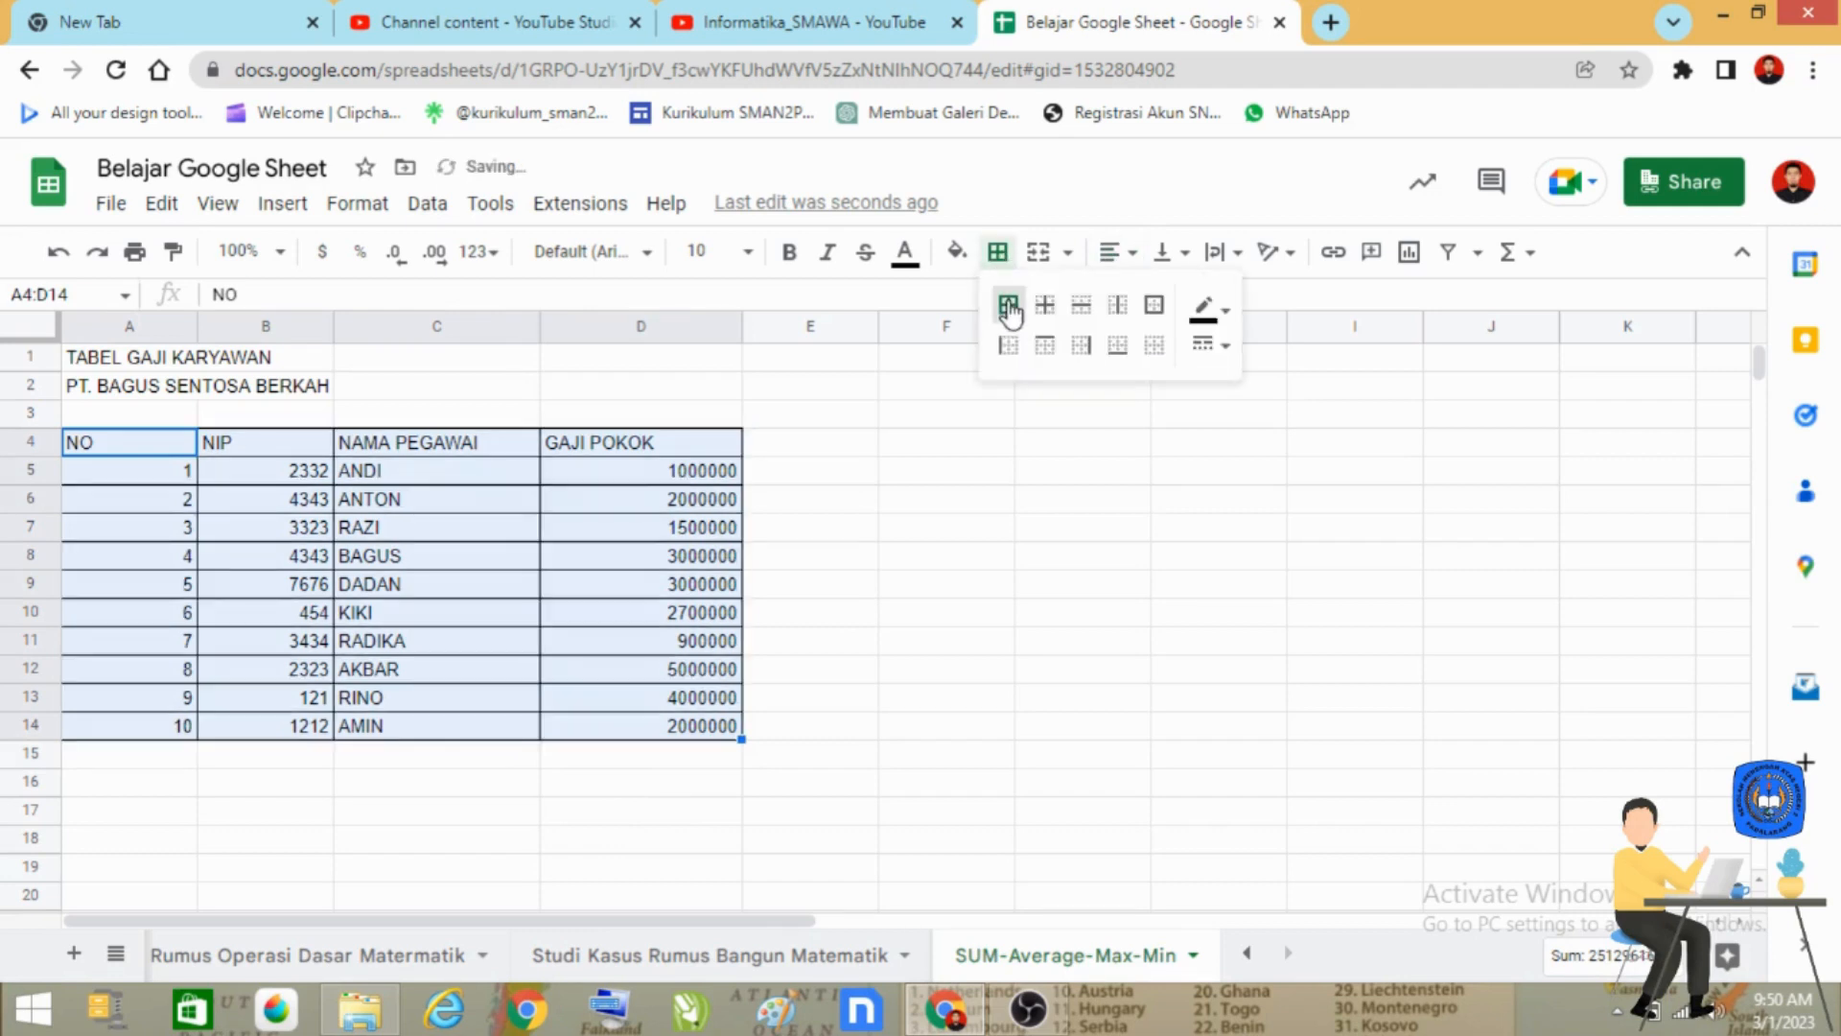
left_click(930, 587)
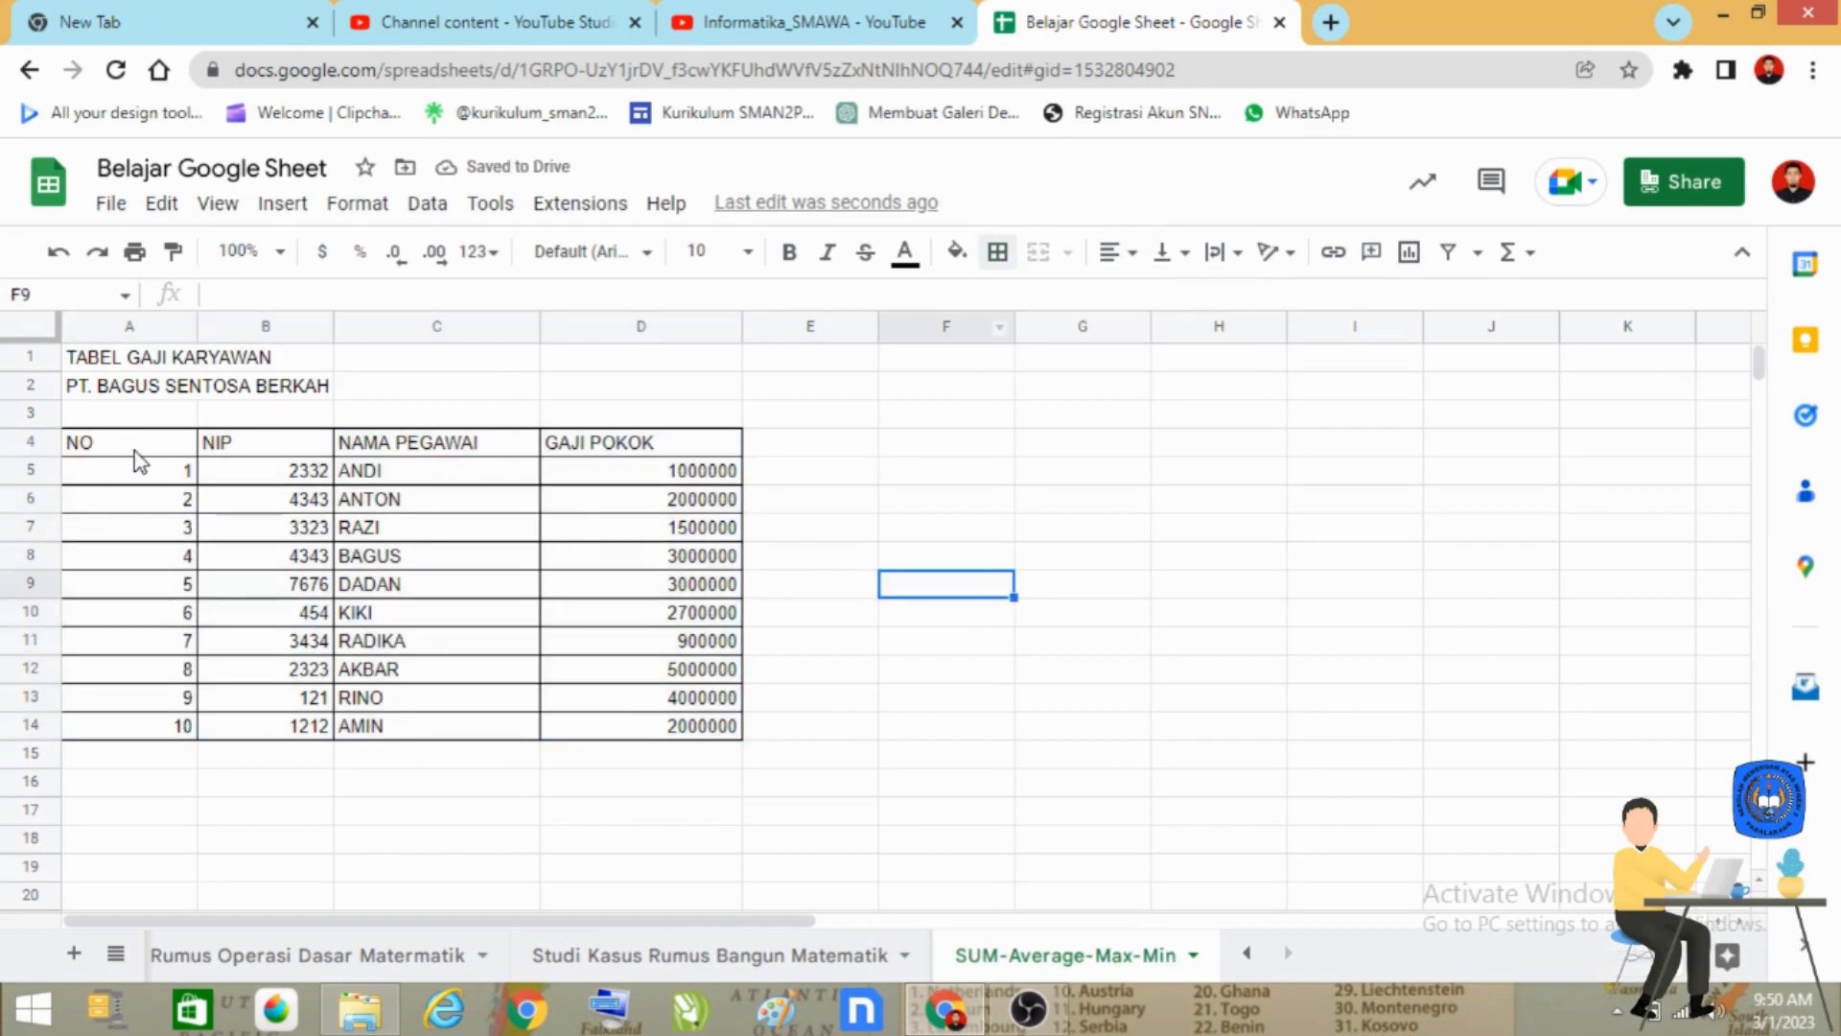
Centre the column headings in A4:D4 horizontally and make them bold.
left_click_drag(139, 452, 688, 454)
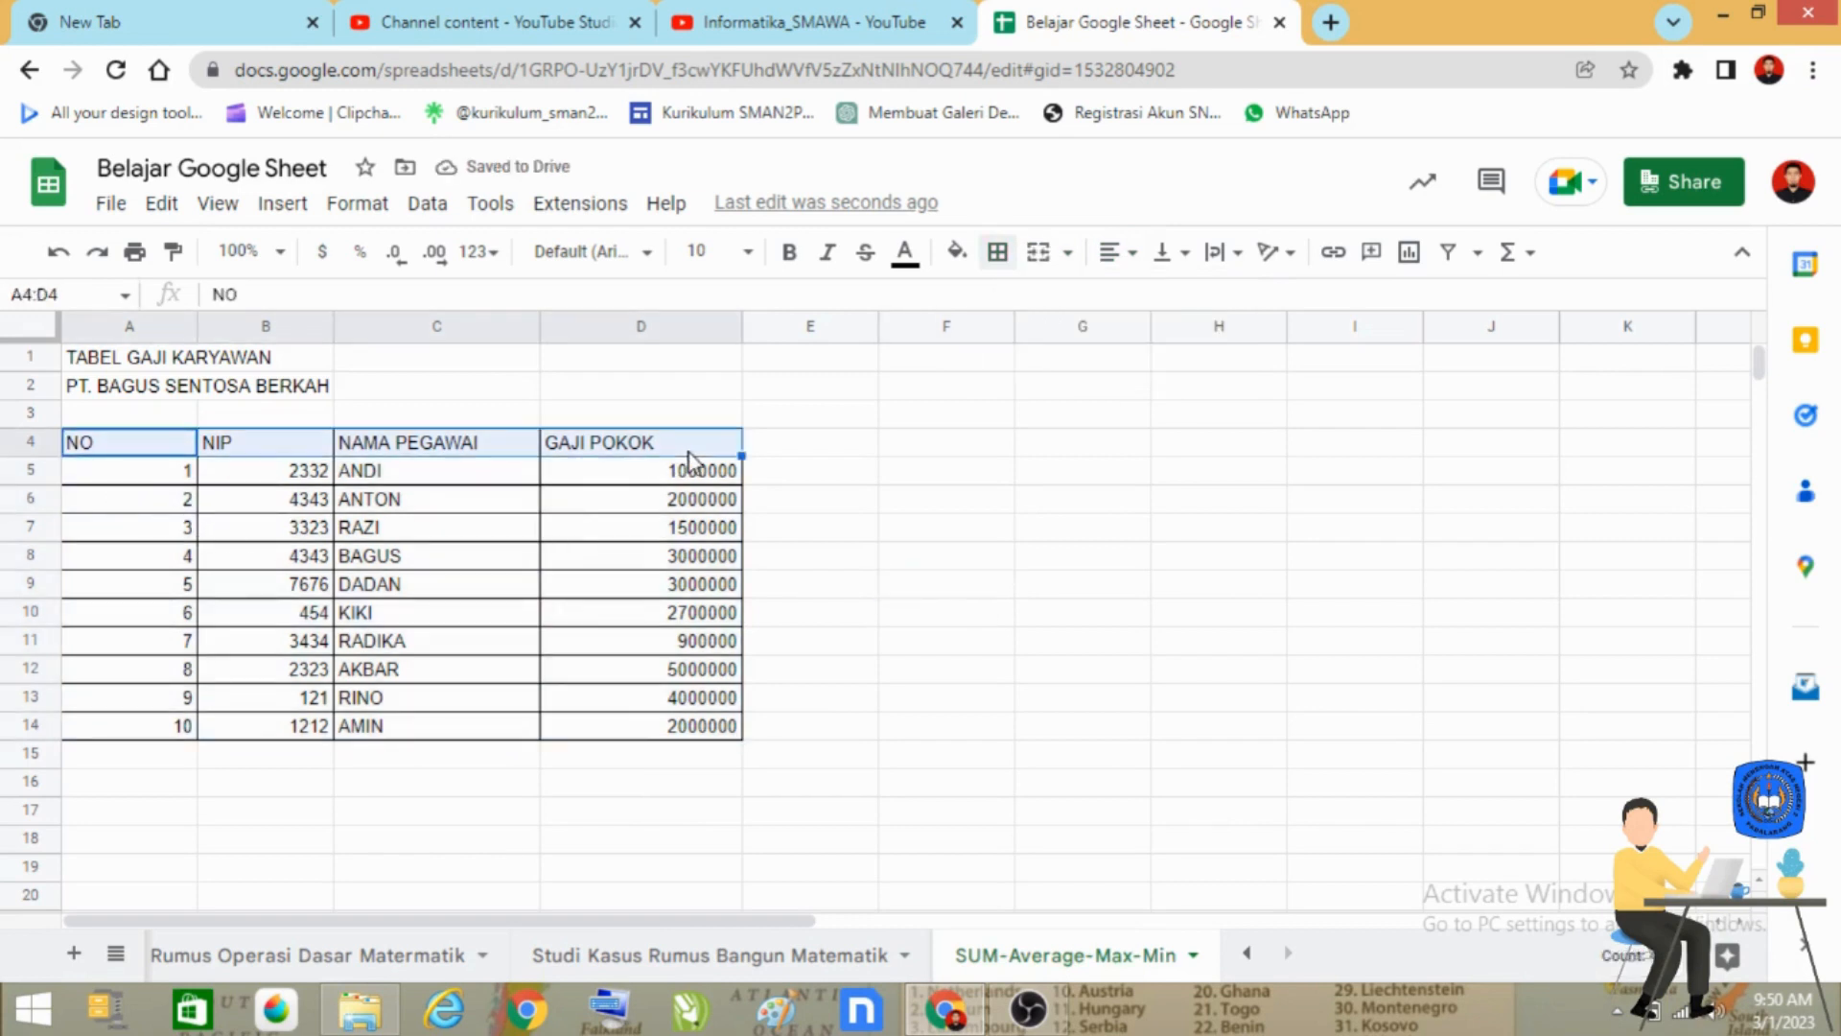
left_click(1115, 251)
left_click(1149, 299)
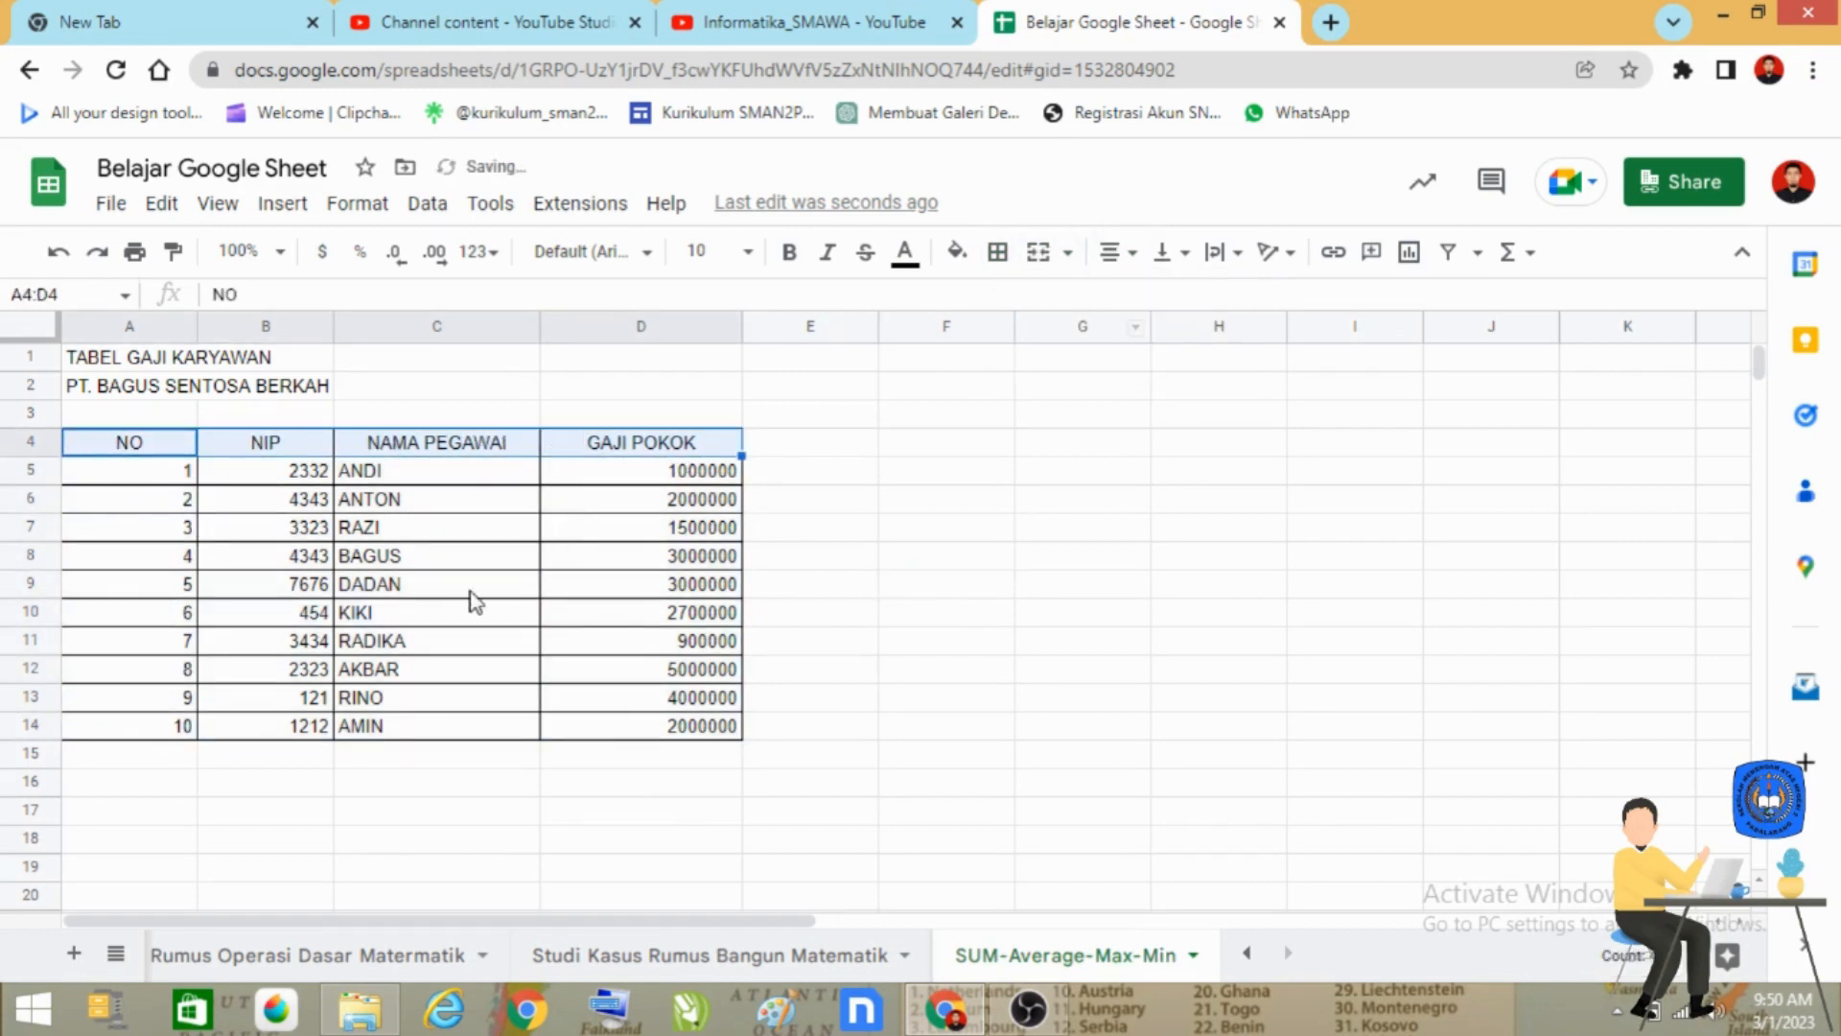
left_click(789, 253)
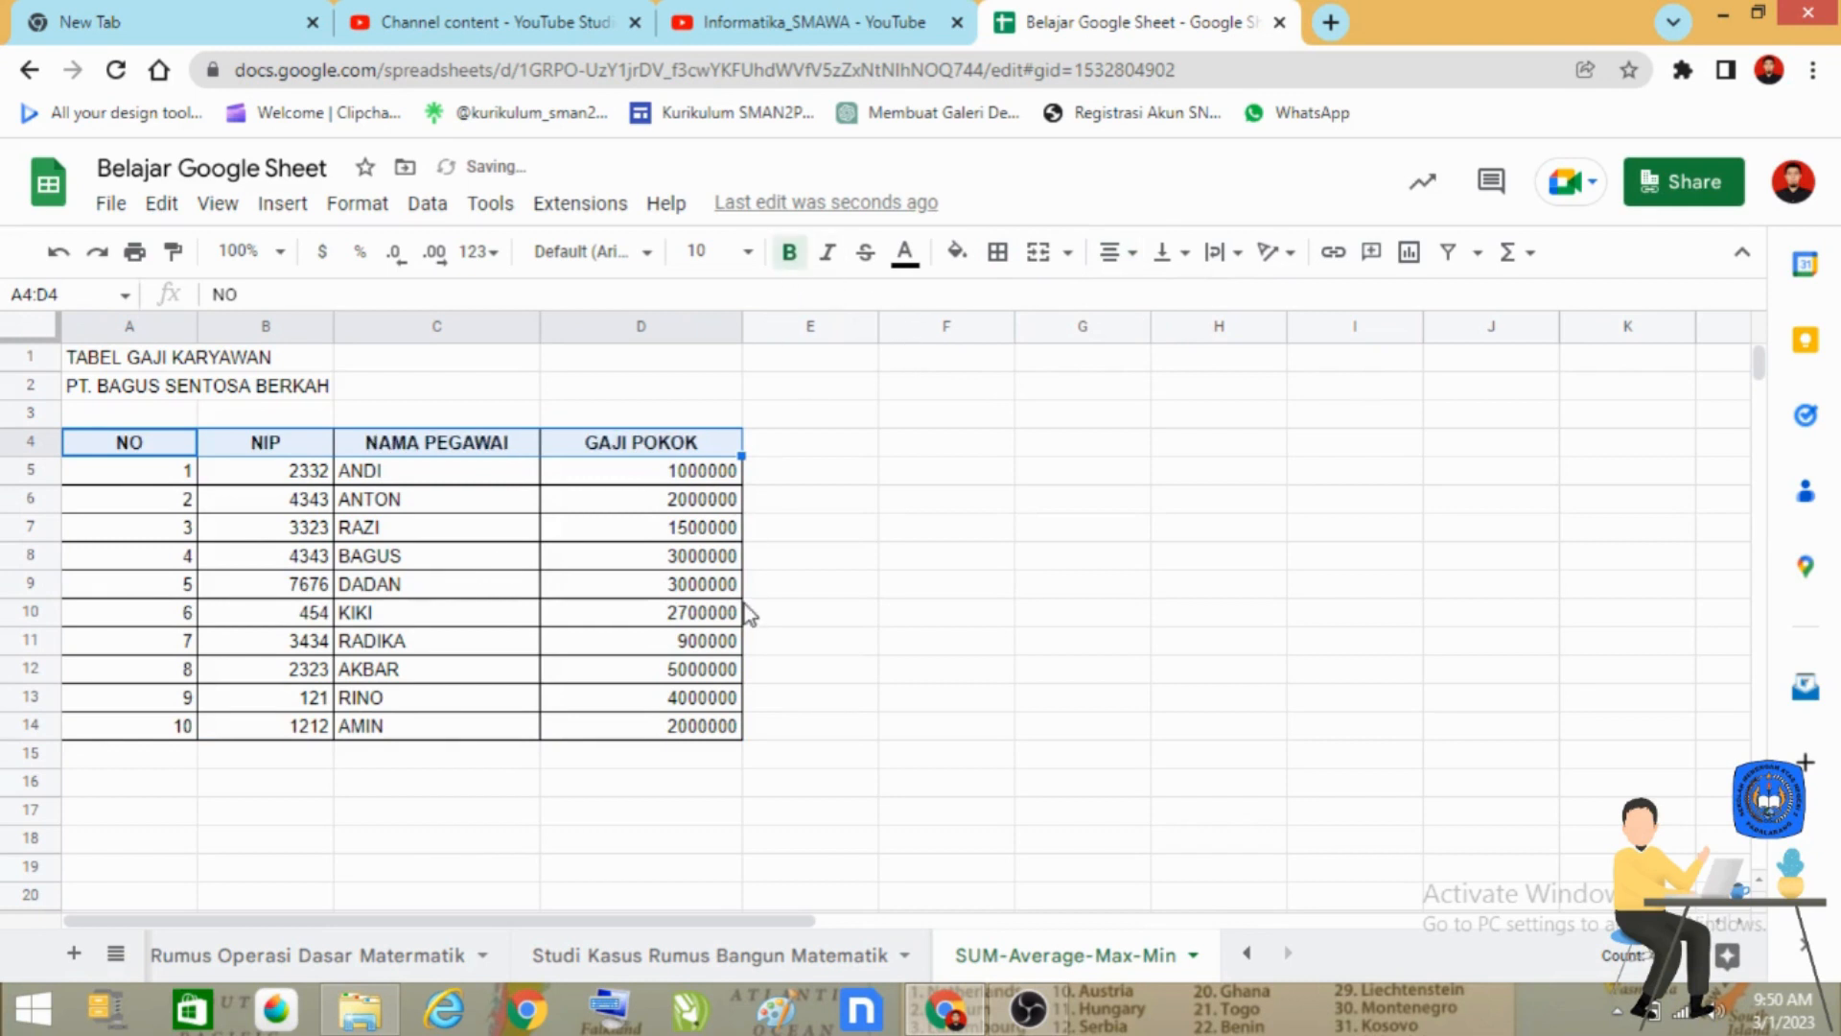
left_click(887, 648)
Merge the title cells A1:D1 and the company name cells A2:D2, each into one cell across the table width.
left_click(102, 365)
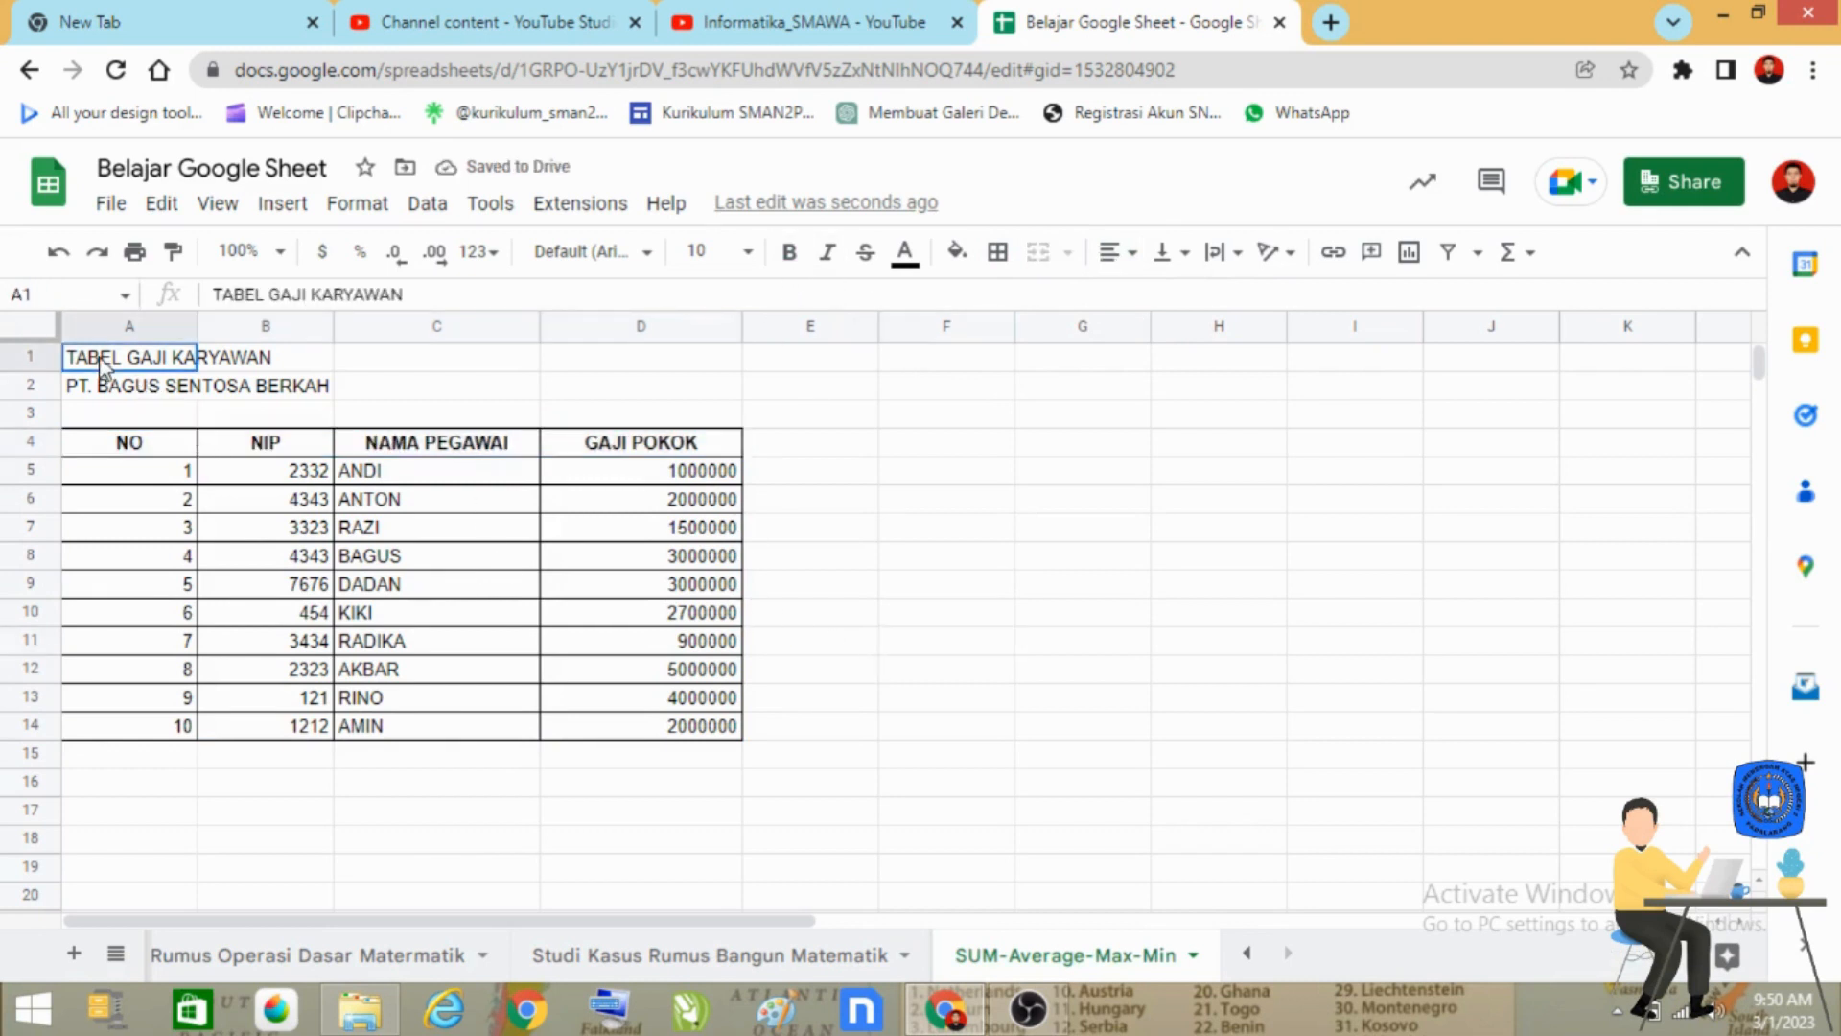
left_click_drag(101, 365, 664, 363)
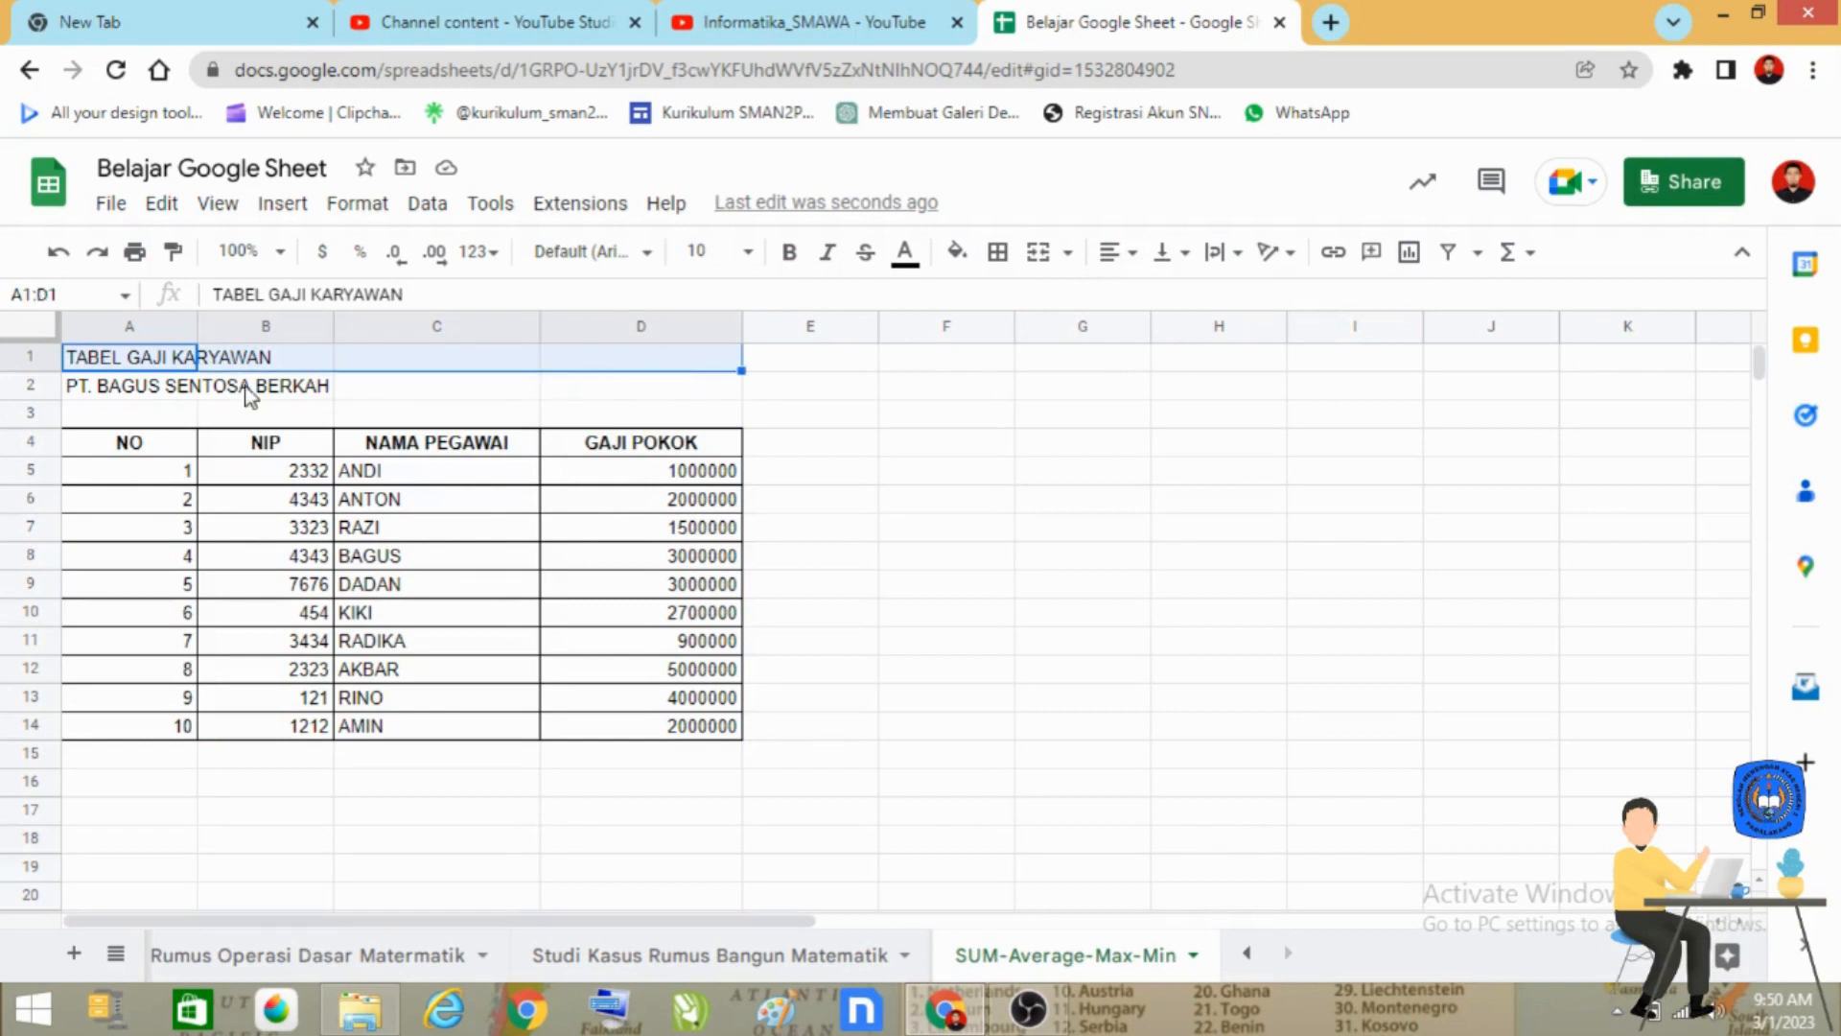
left_click(1036, 256)
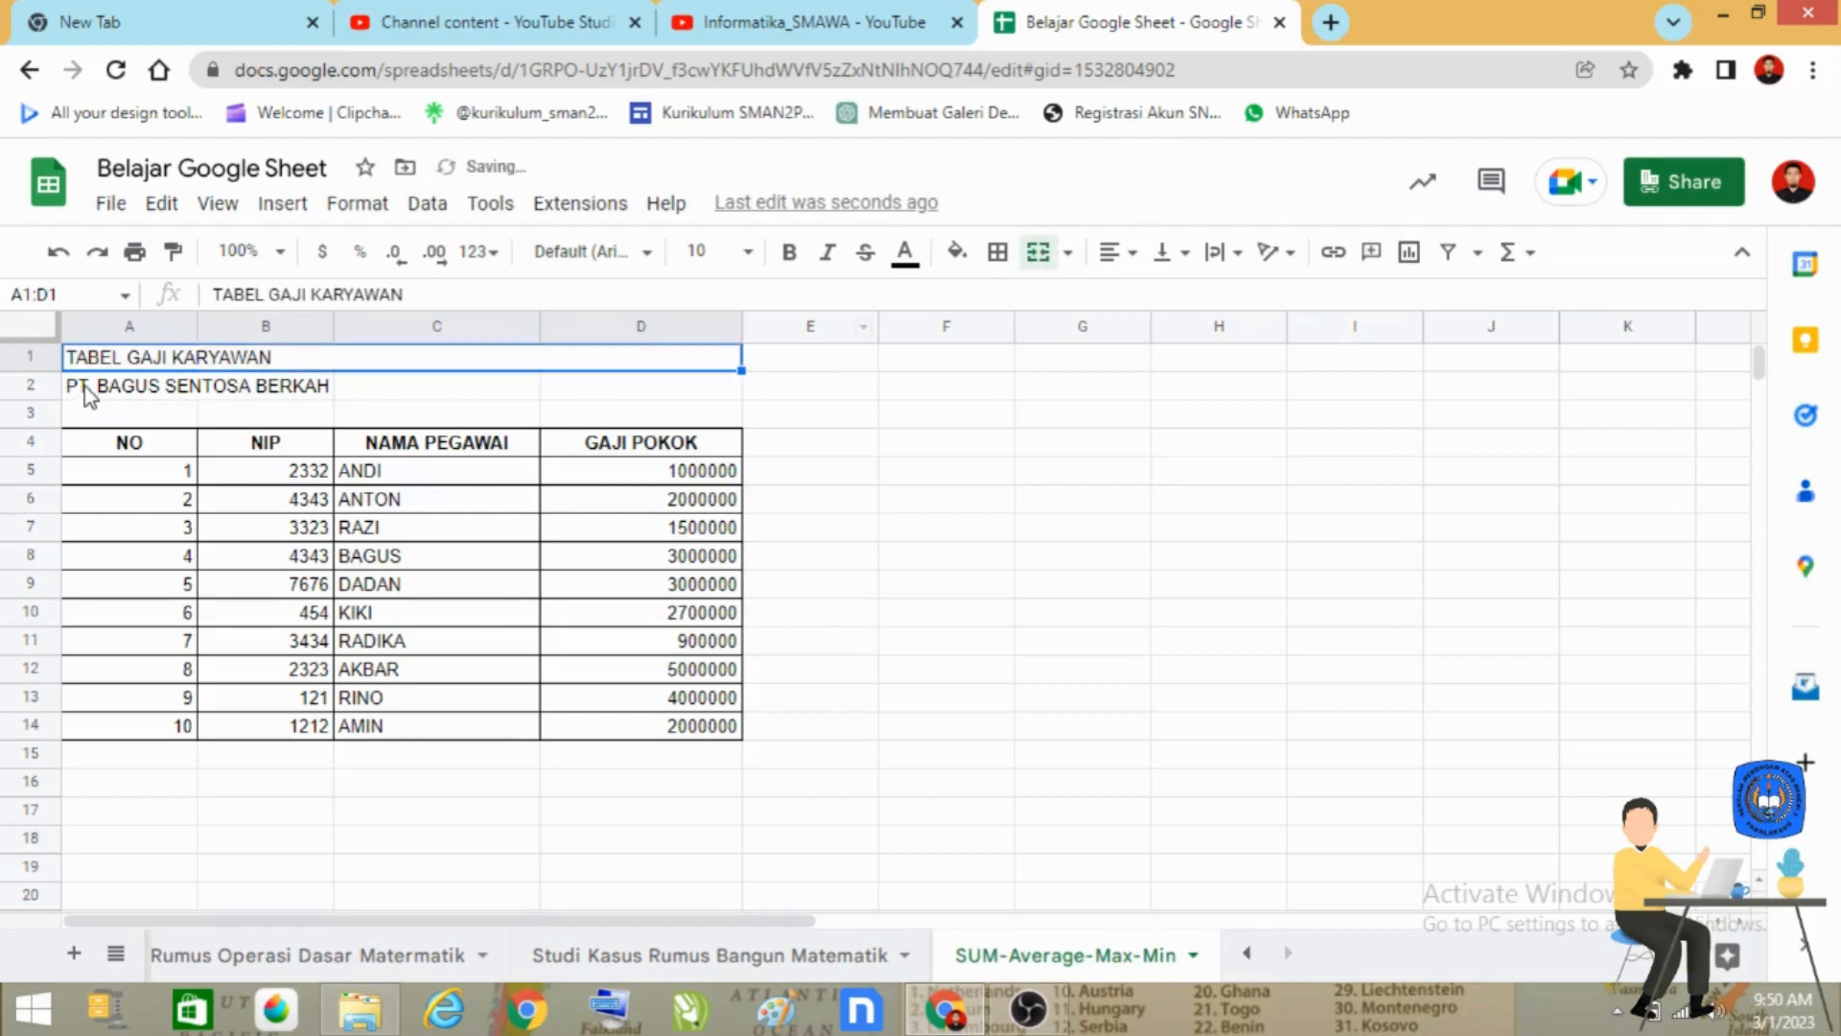
left_click_drag(84, 393, 625, 403)
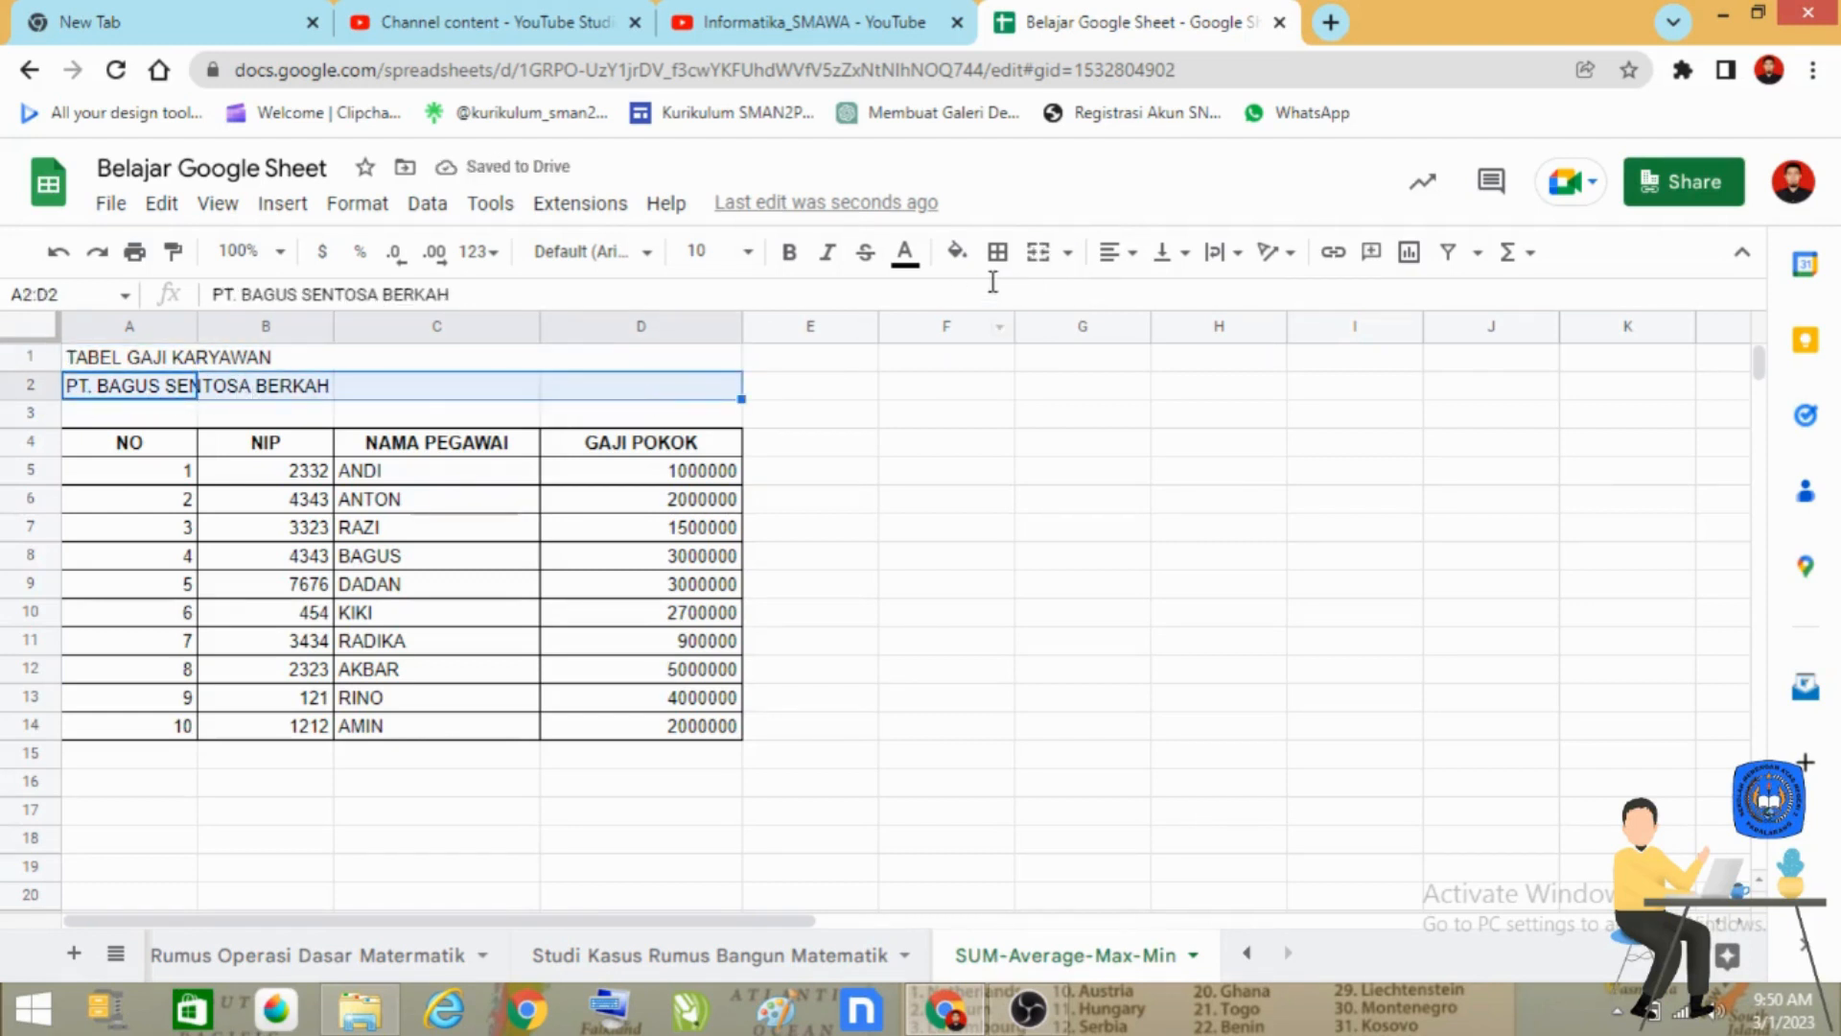
left_click(1052, 255)
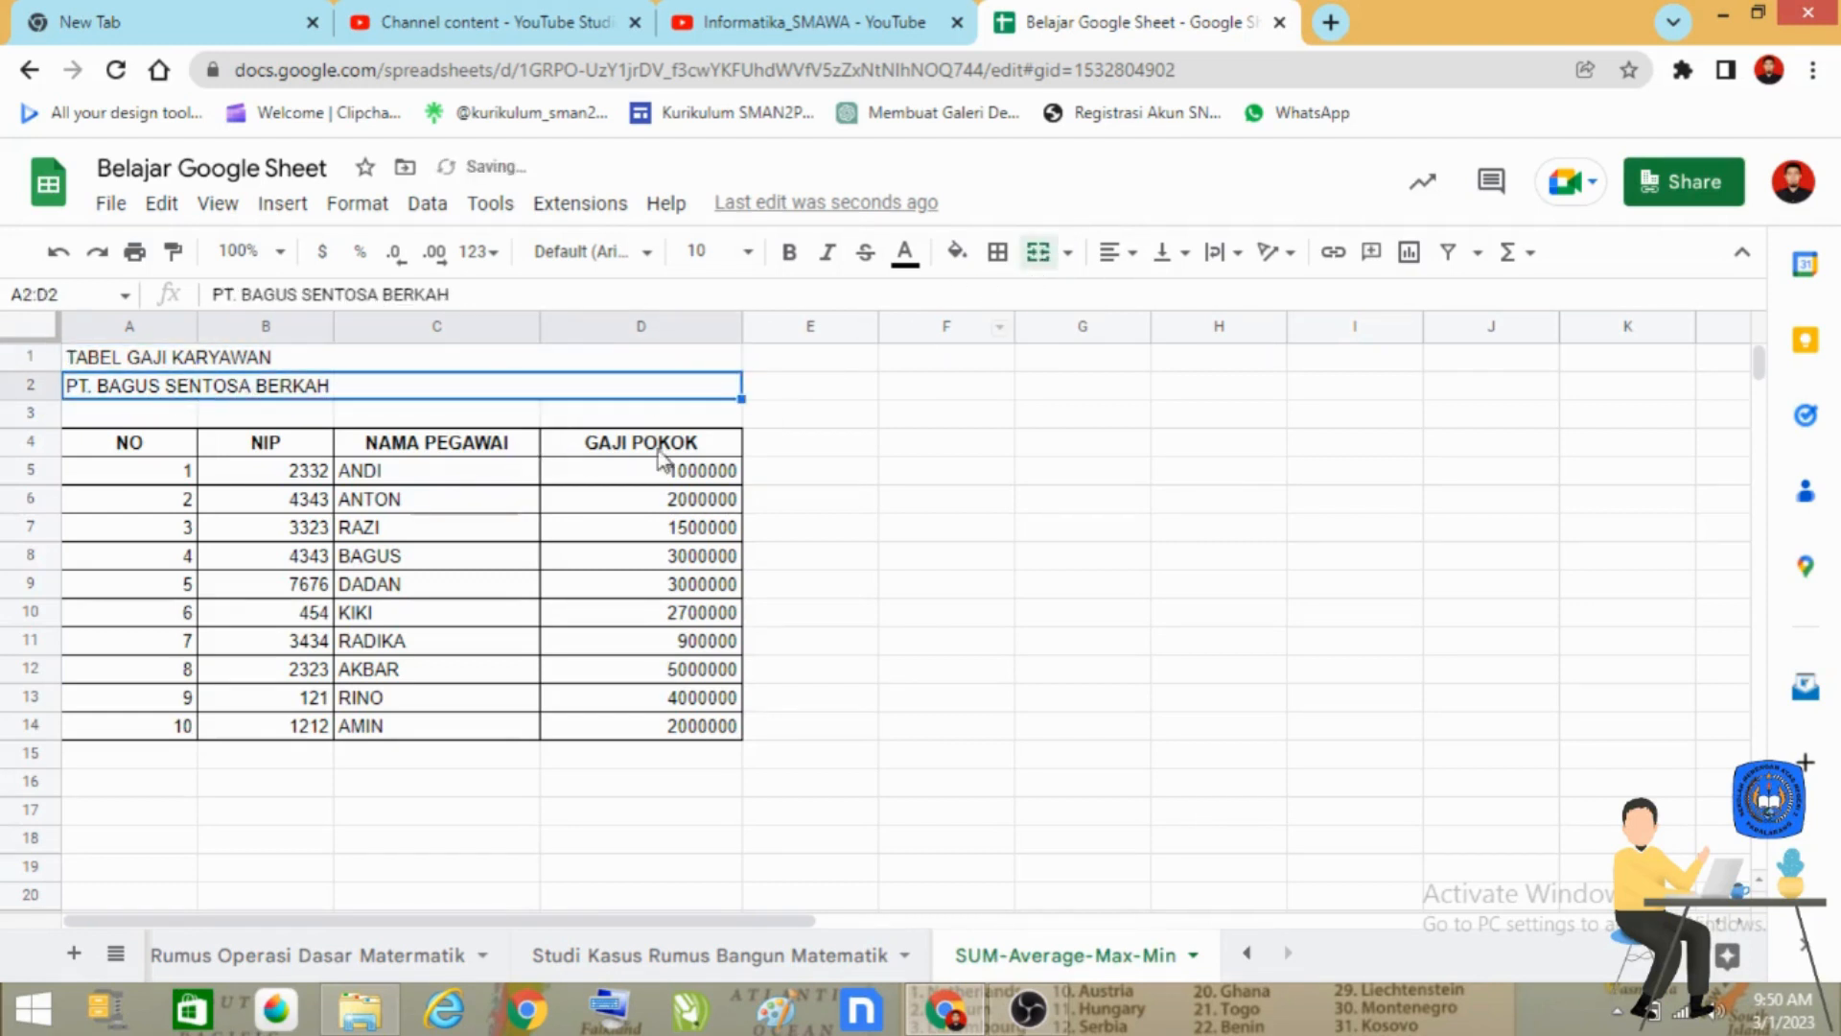
left_click(810, 442)
Centre the two merged title rows in A1:D2 horizontally and make their text bold.
left_click(503, 364)
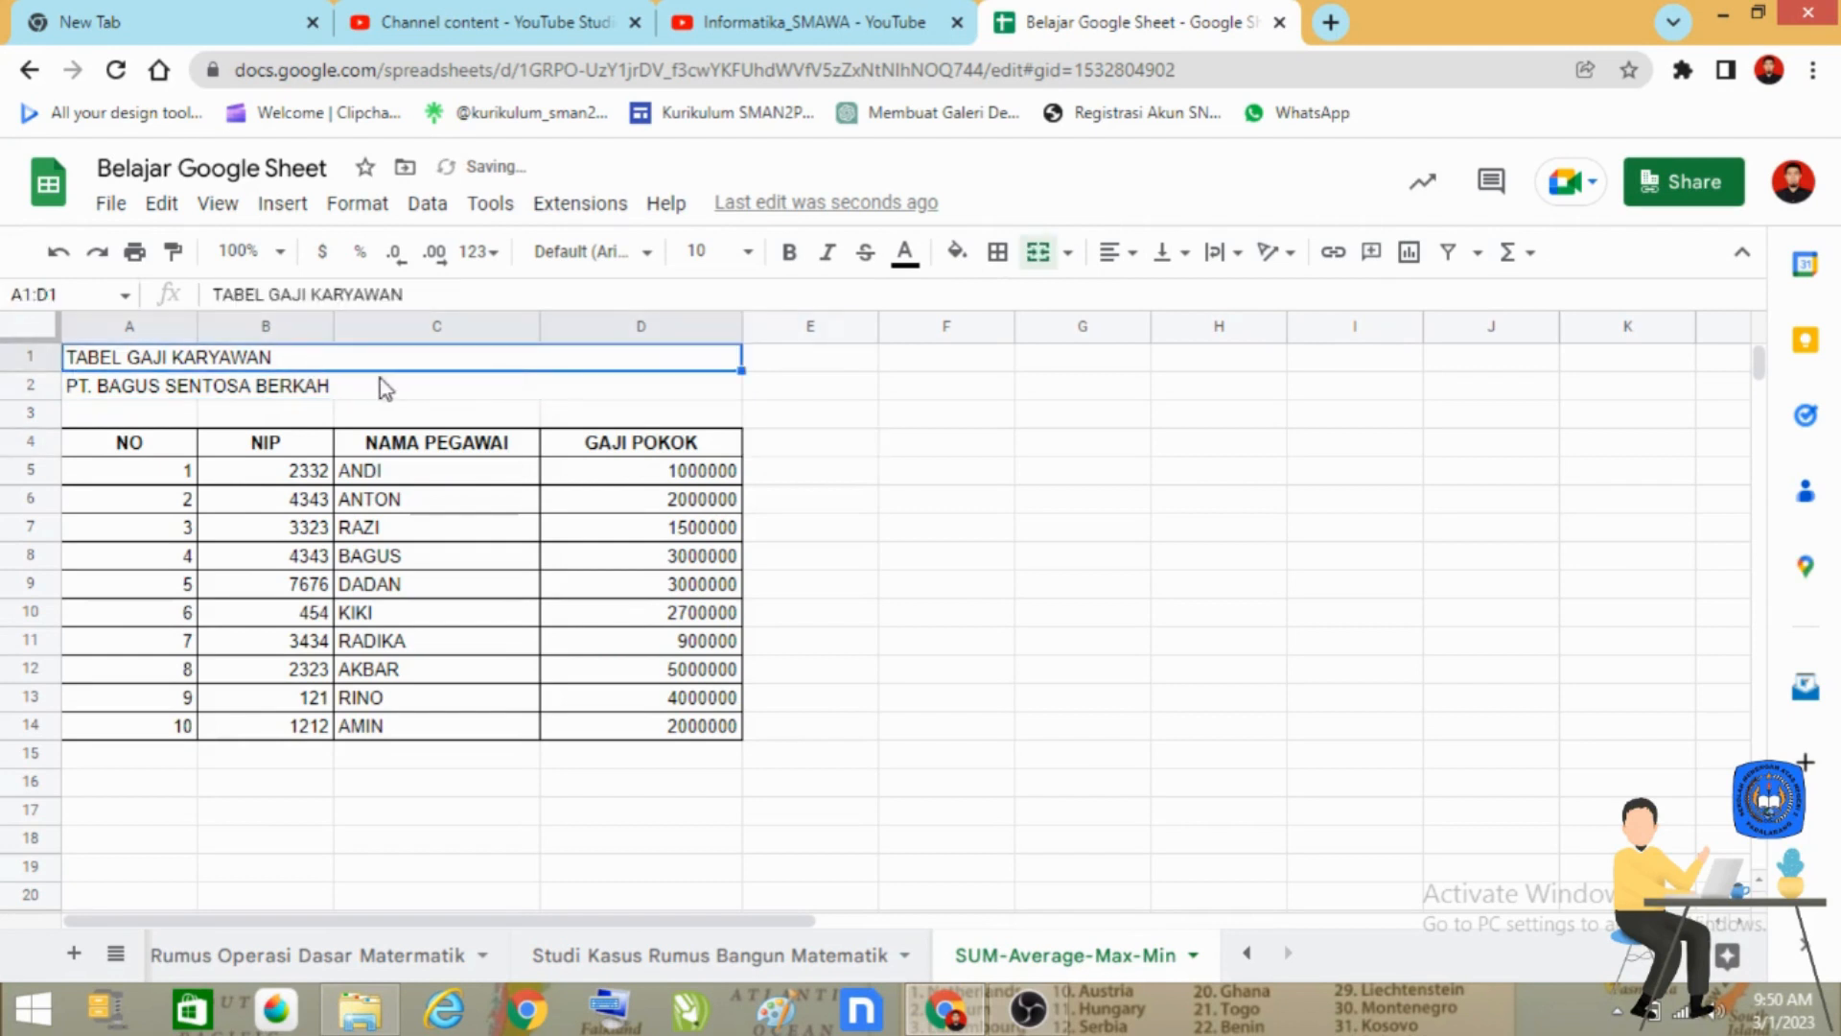
left_click(451, 388, "shift")
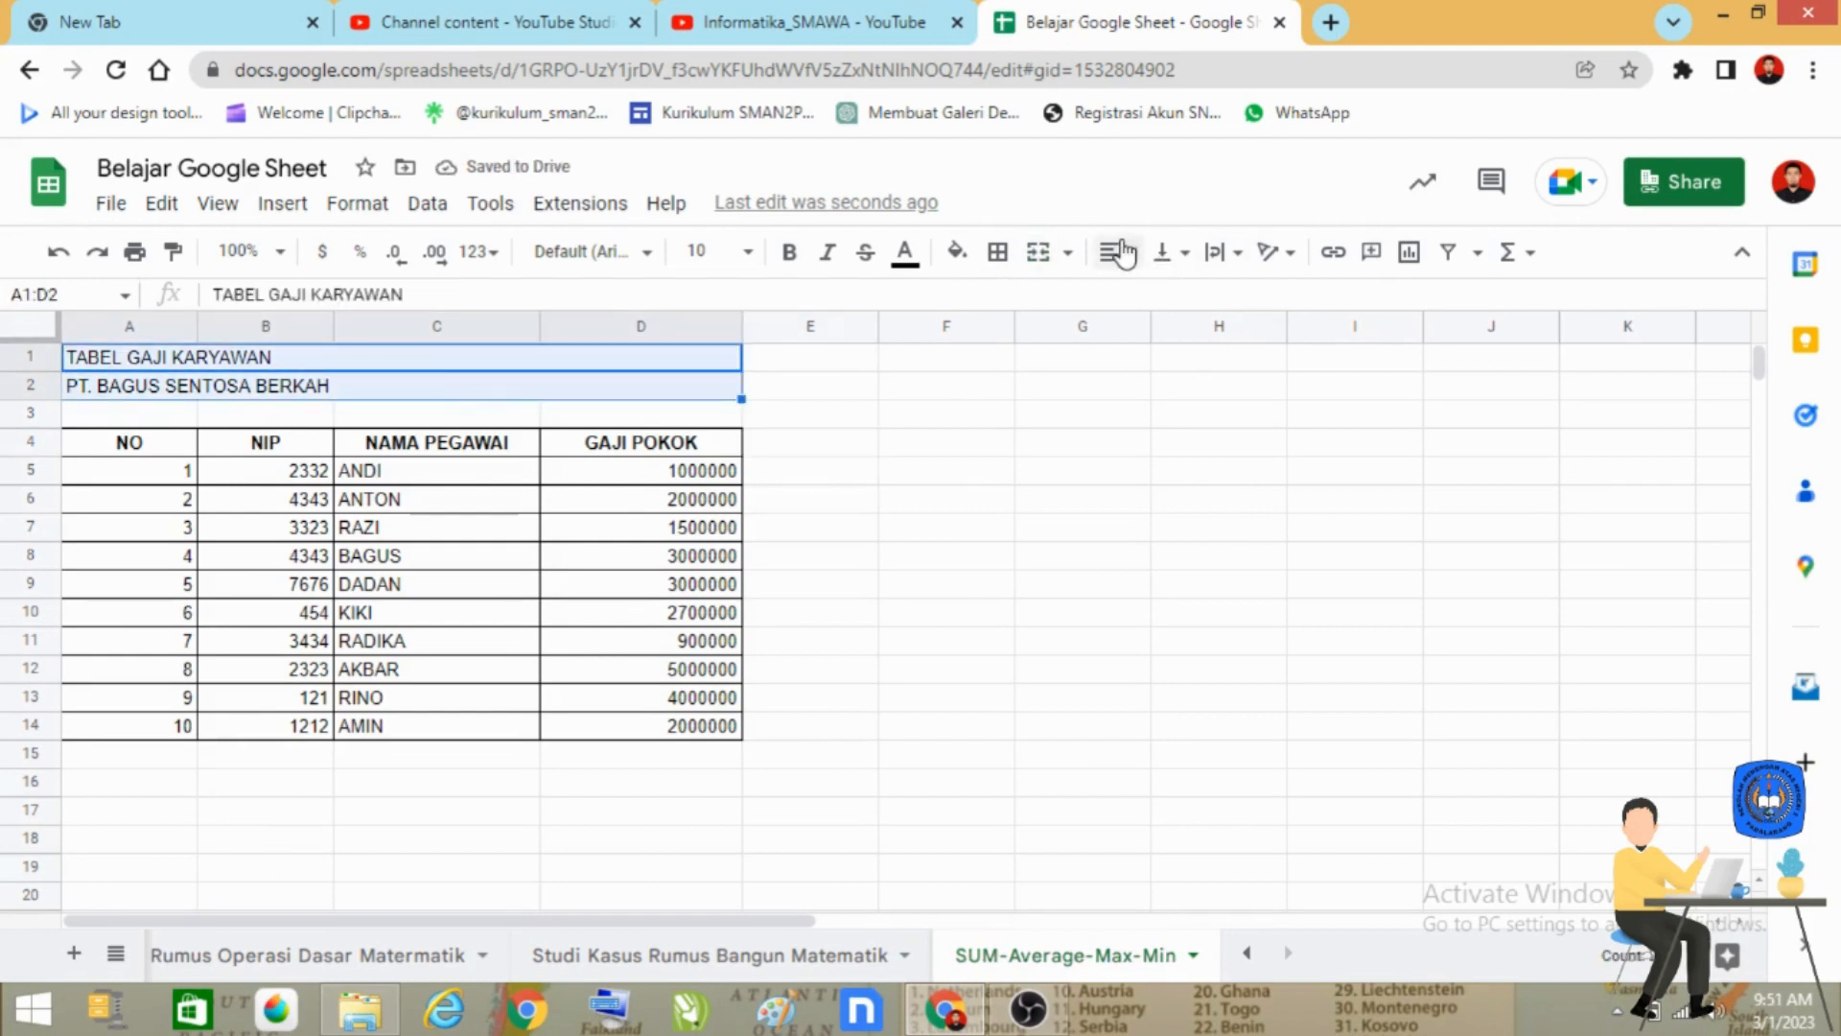
left_click(1115, 253)
left_click(1141, 299)
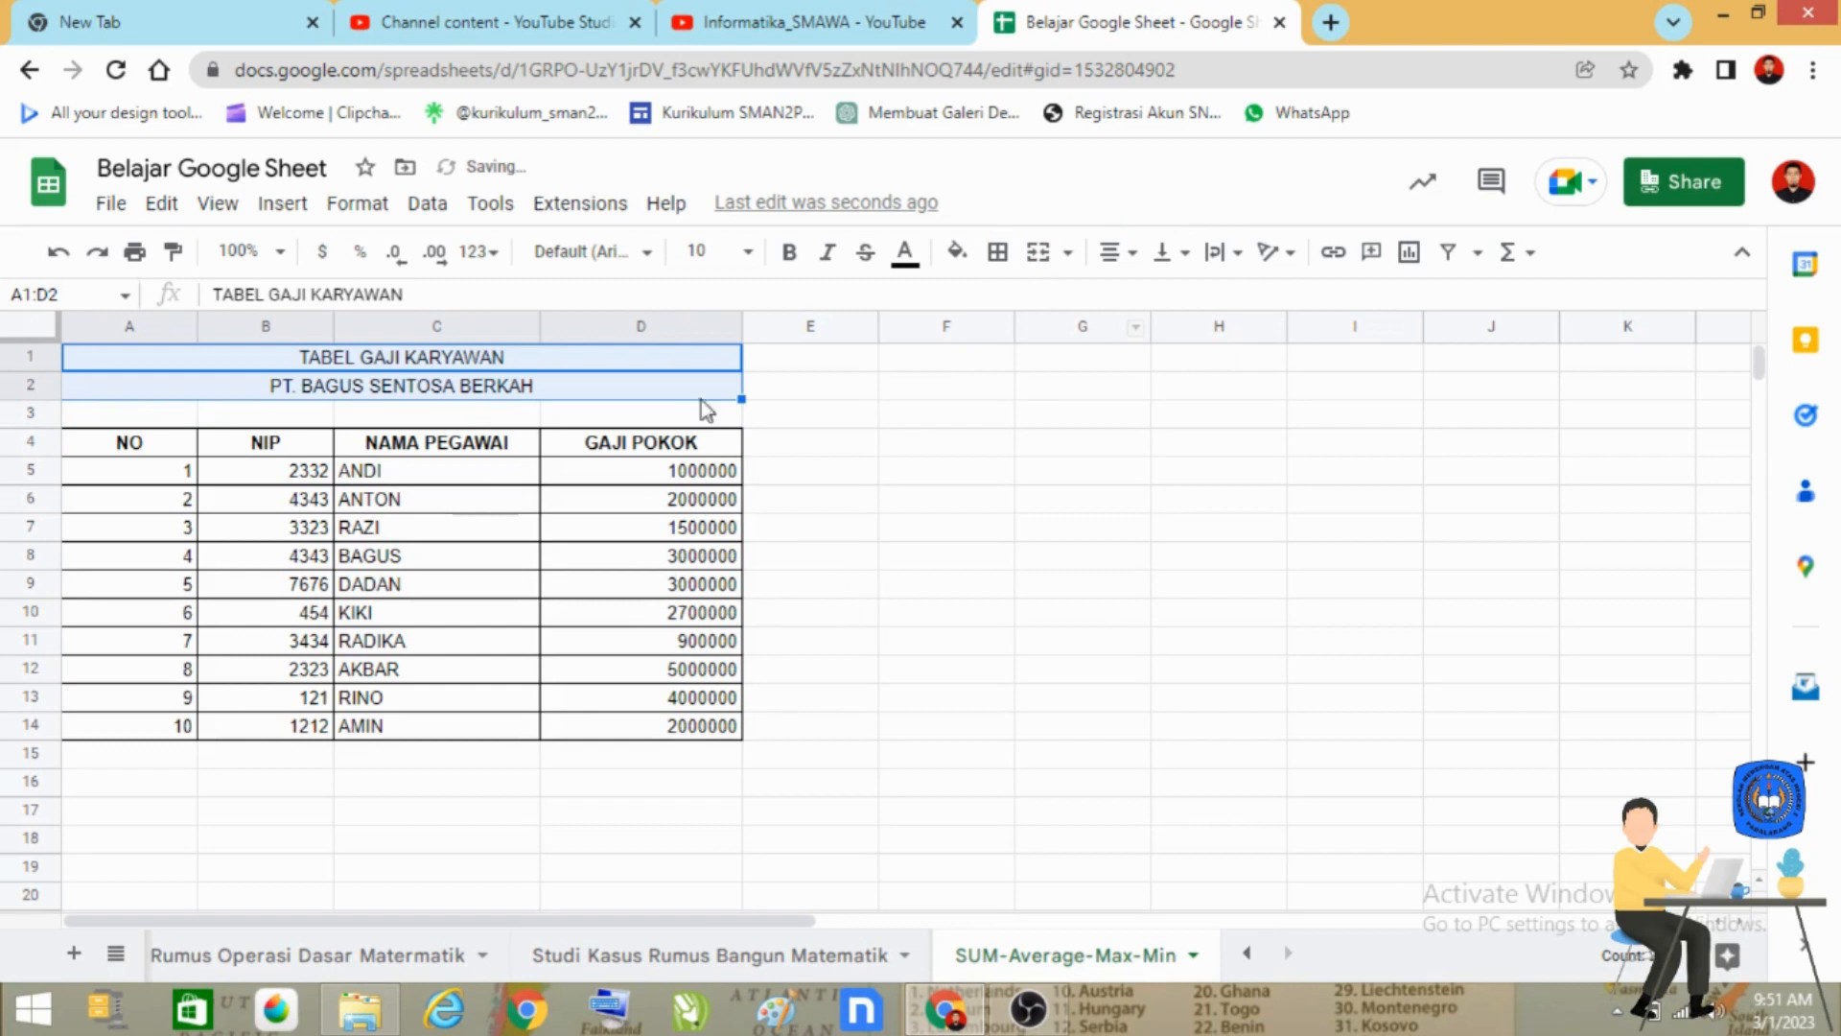
left_click(789, 255)
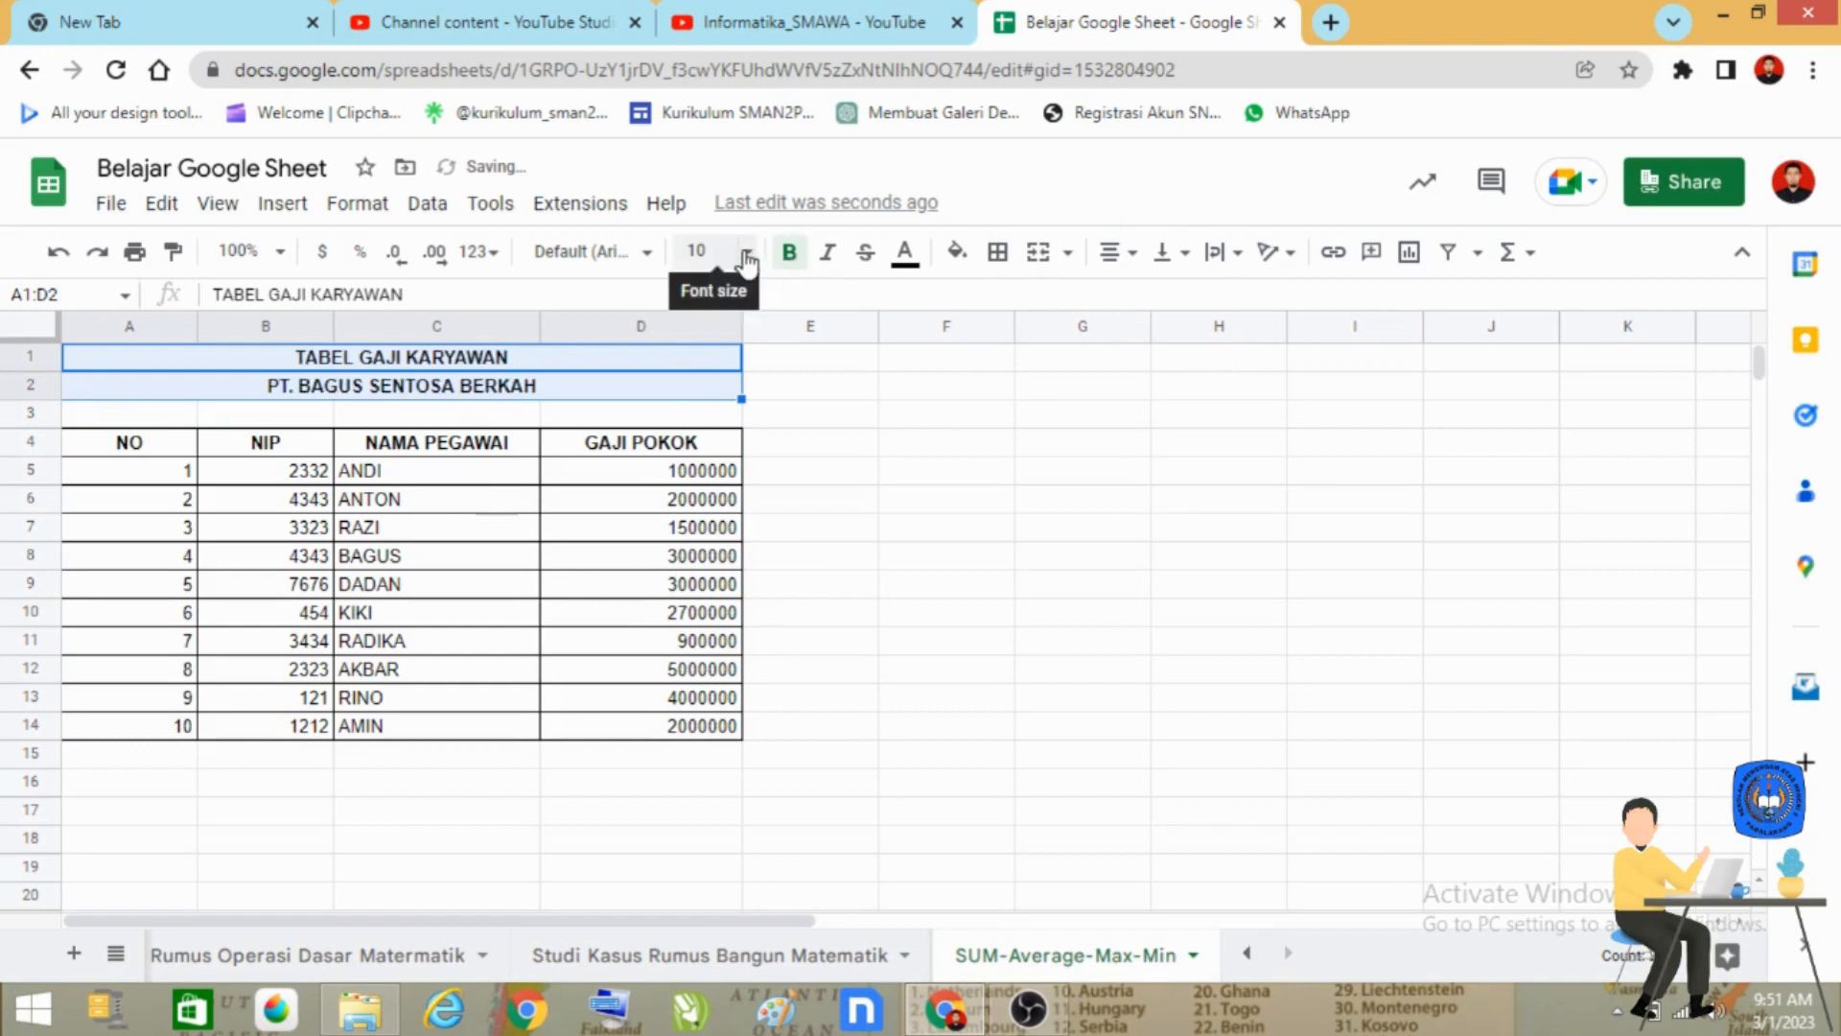
Set the font size of the two merged title rows in A1:D2 to 18.
left_click(747, 254)
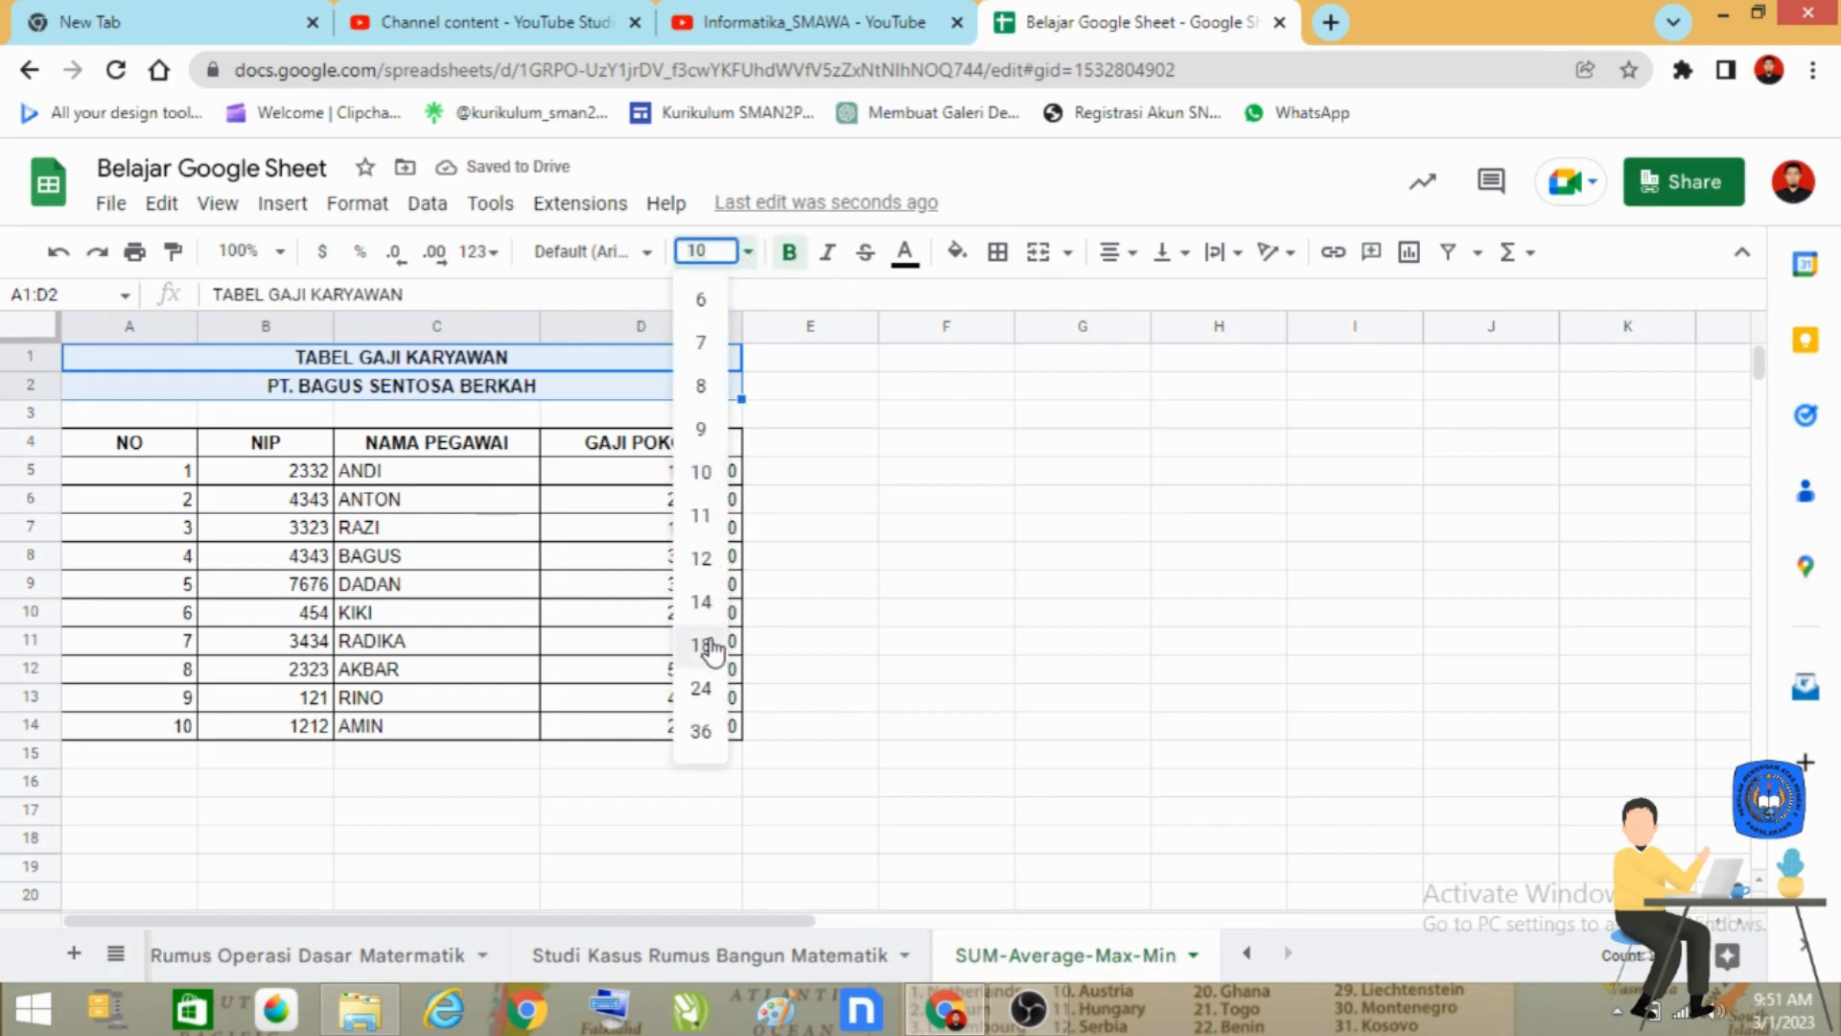
left_click(712, 645)
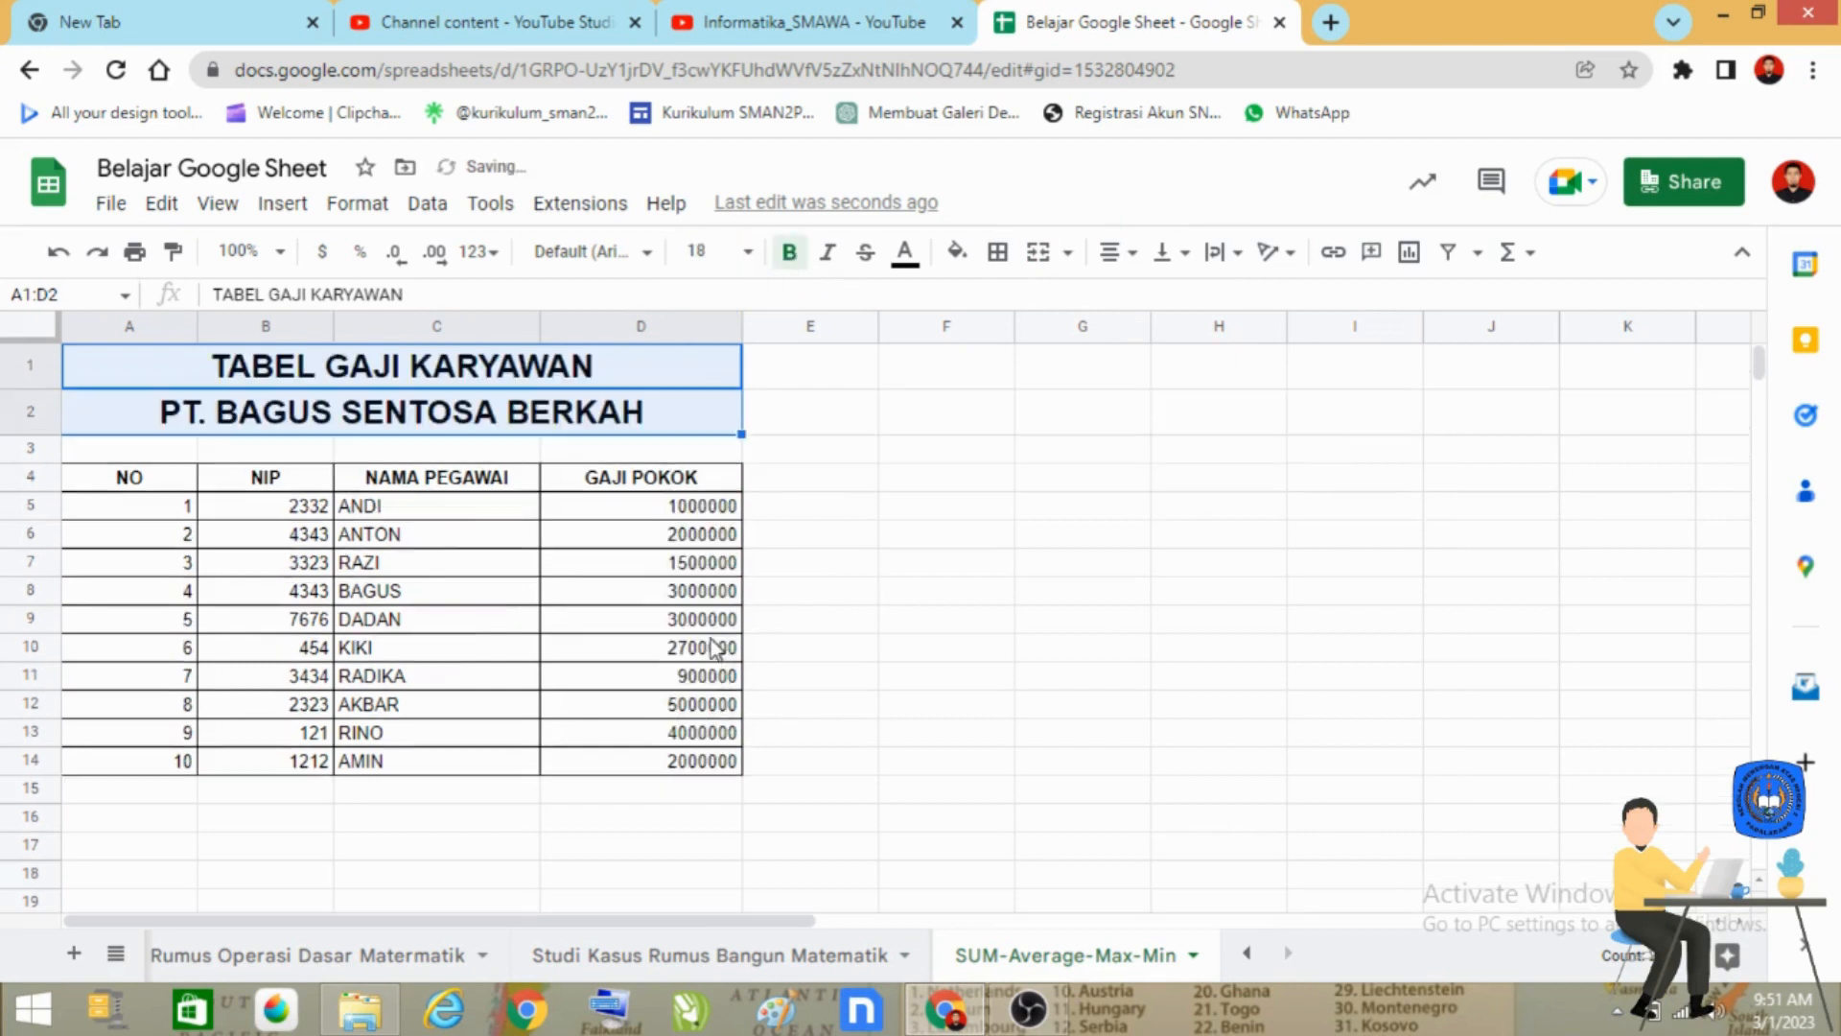
left_click(998, 630)
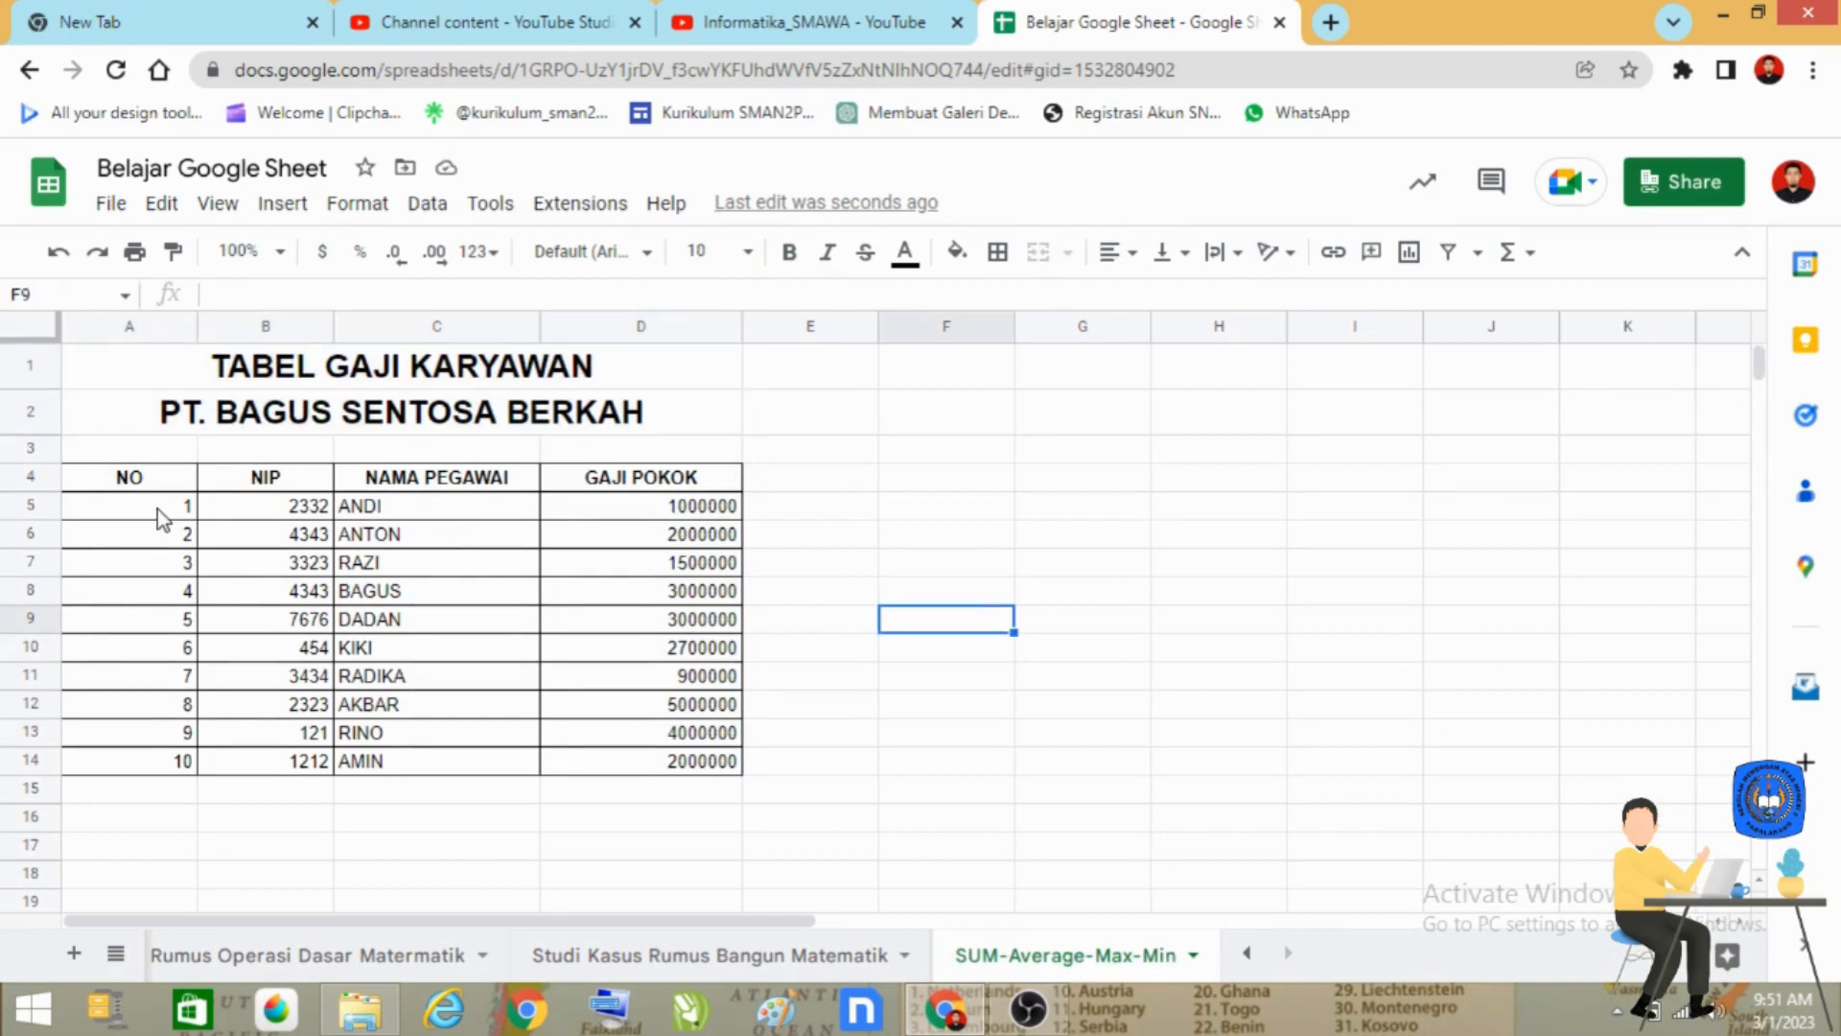
Centre the NO and NIP values in A5:B14 horizontally.
left_click_drag(157, 509, 300, 770)
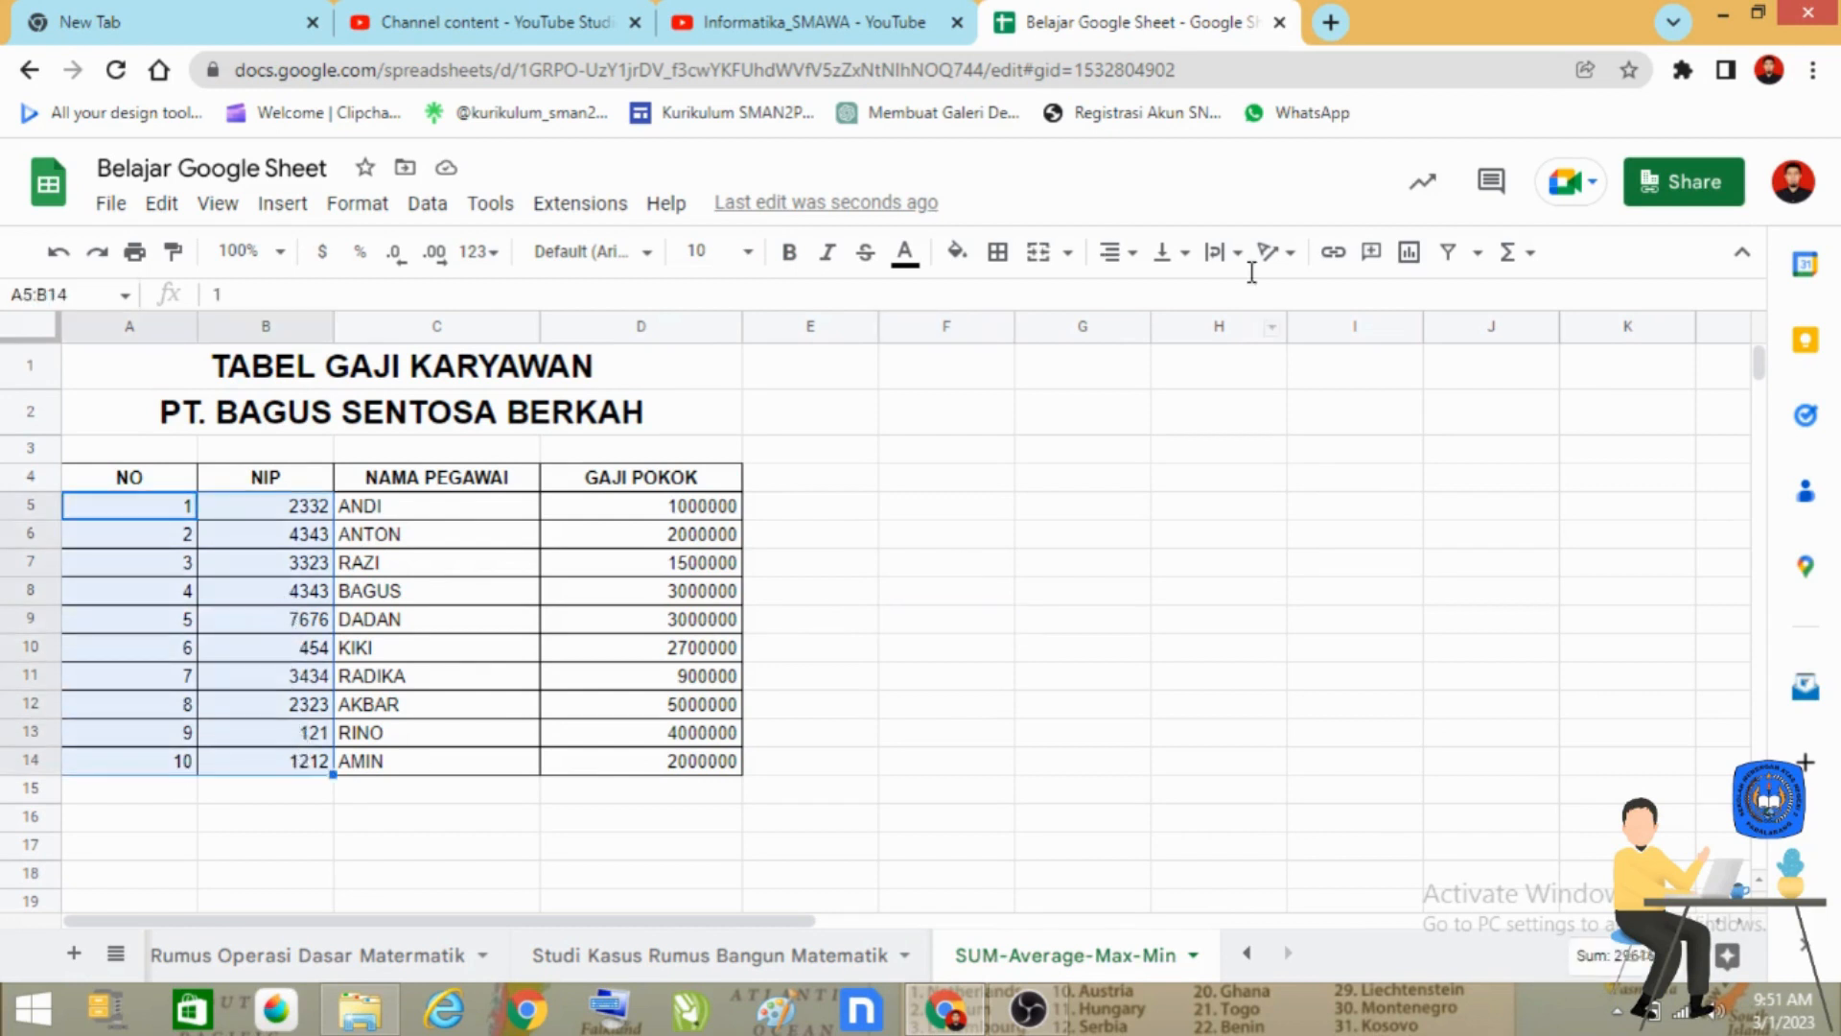
left_click(1117, 251)
left_click(1148, 299)
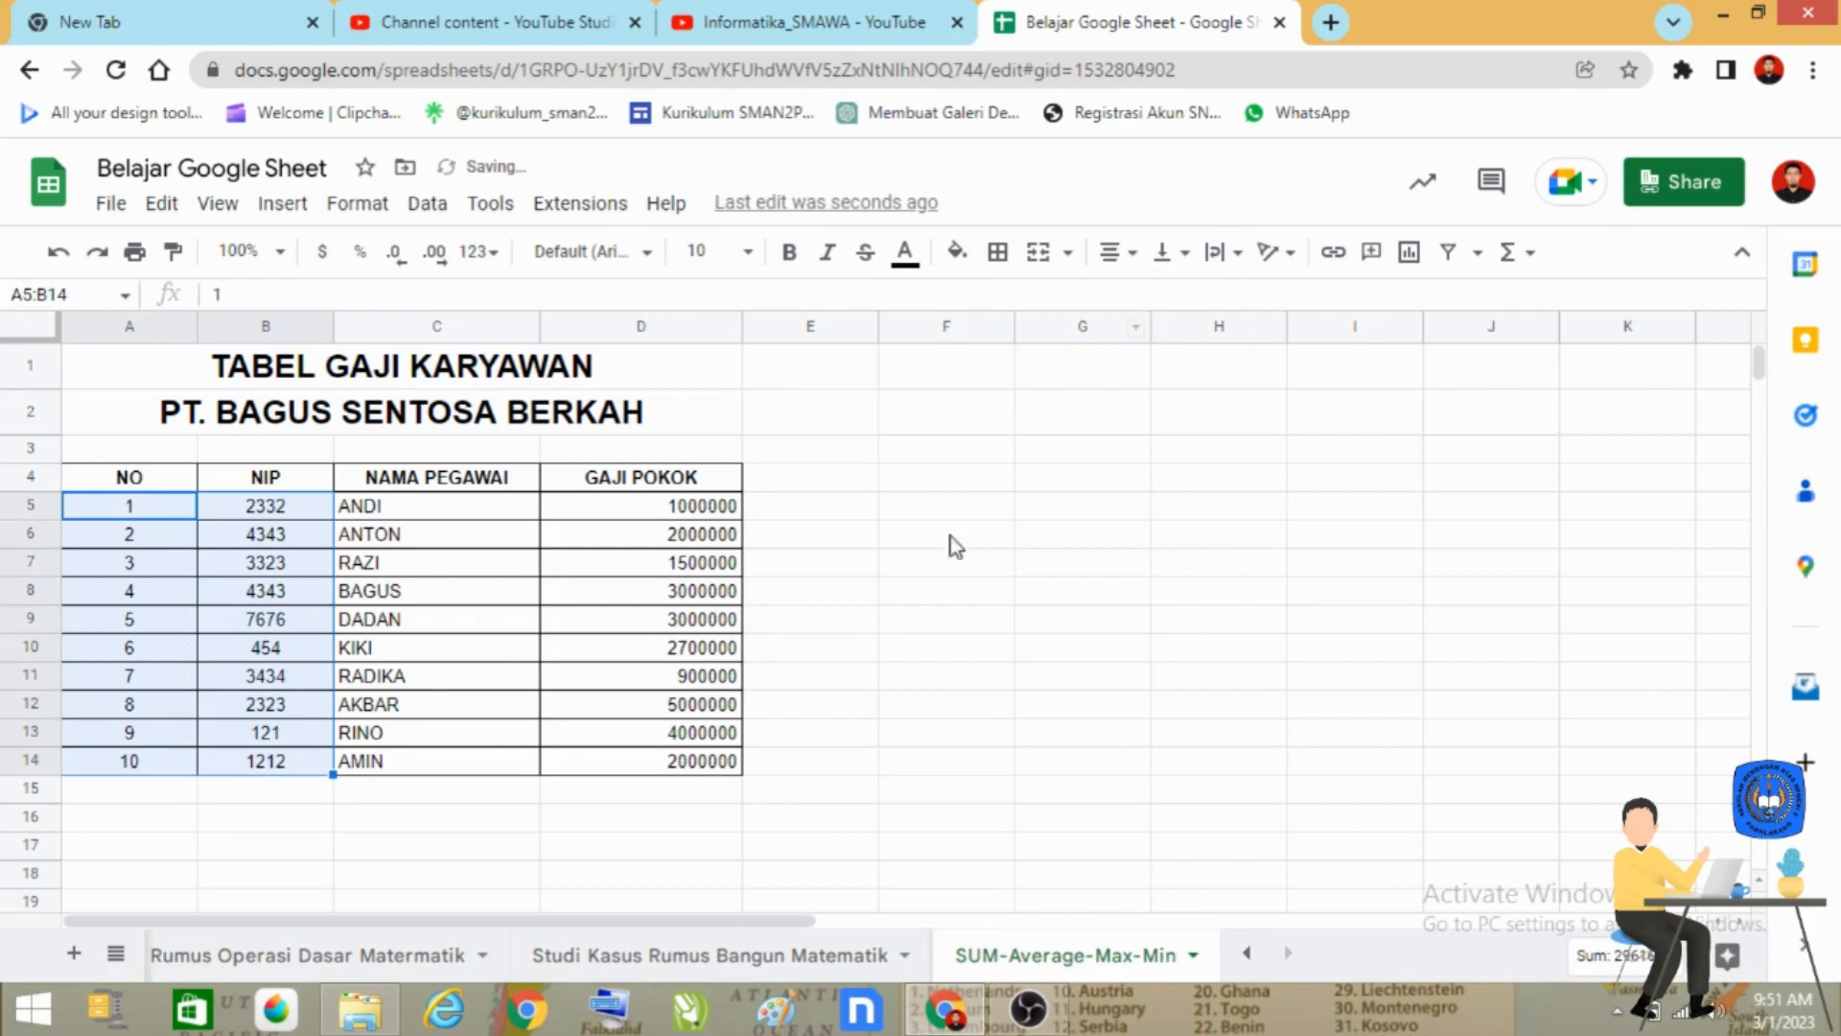
left_click(974, 566)
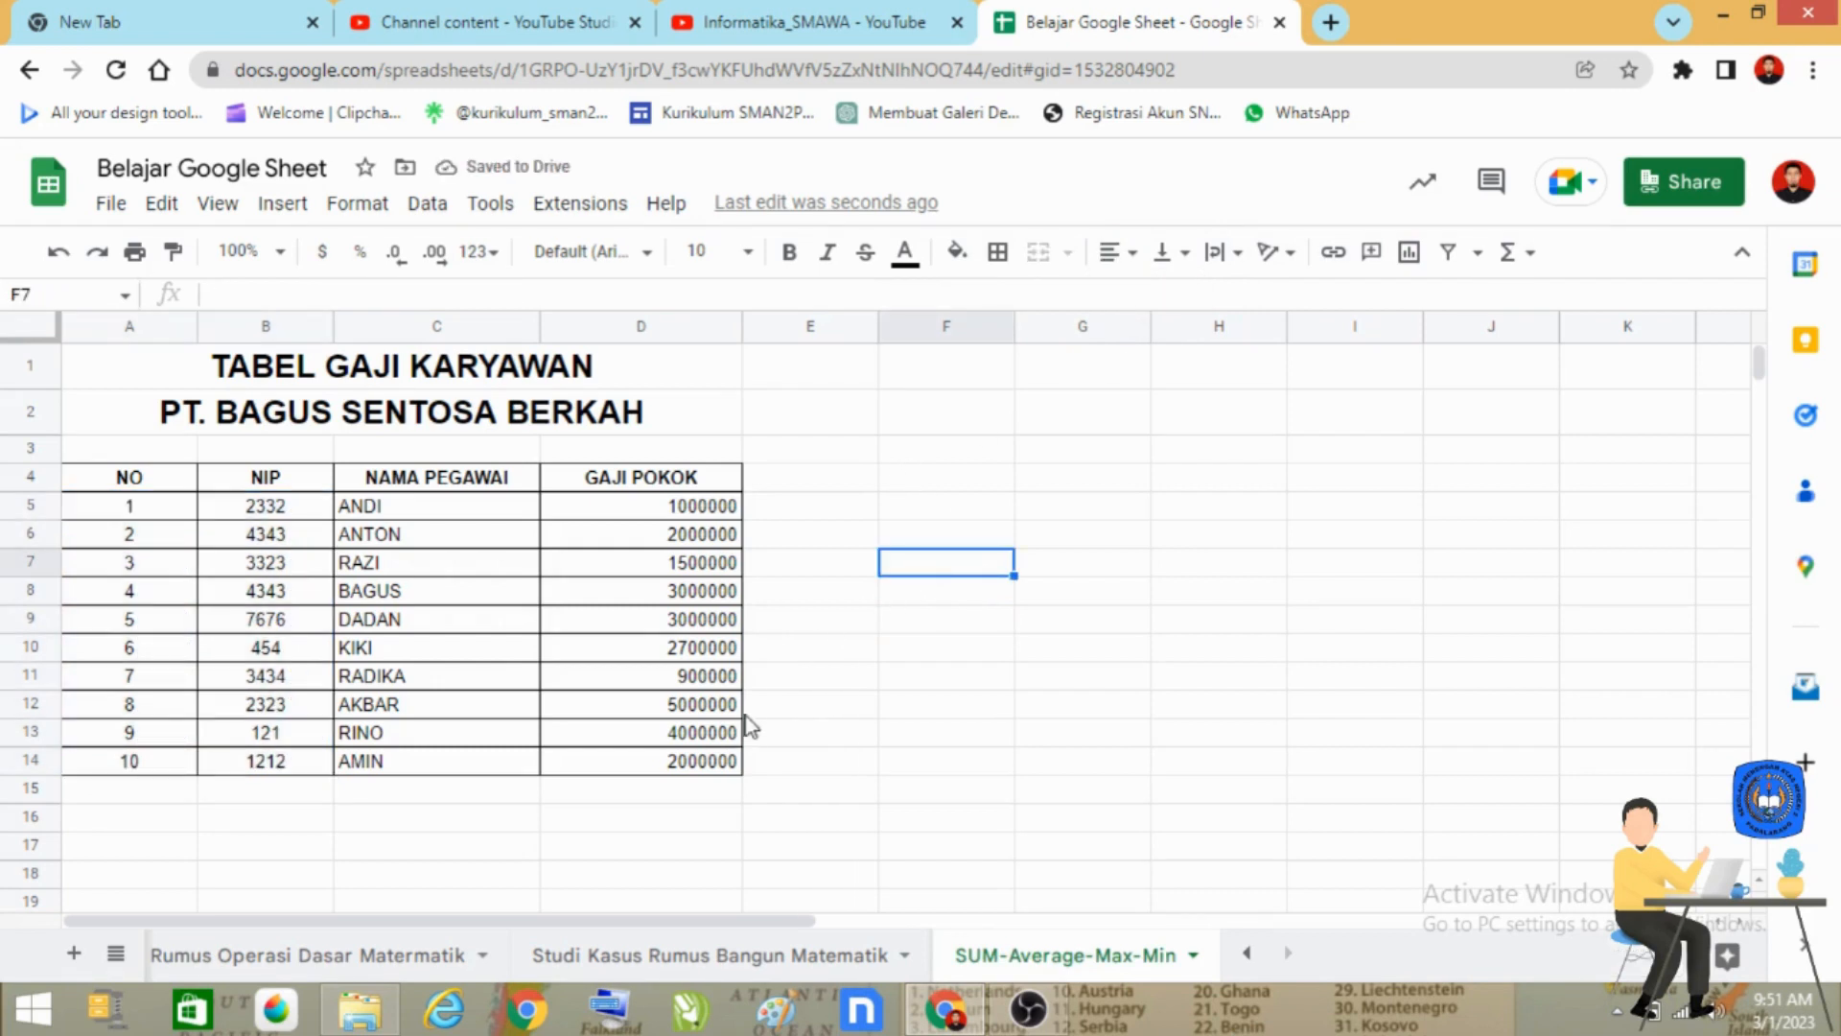
Enter the label "TOTAL GAJI ( SUM )" in cell C15, directly below the last employee name.
scroll(748, 718, "down", 1)
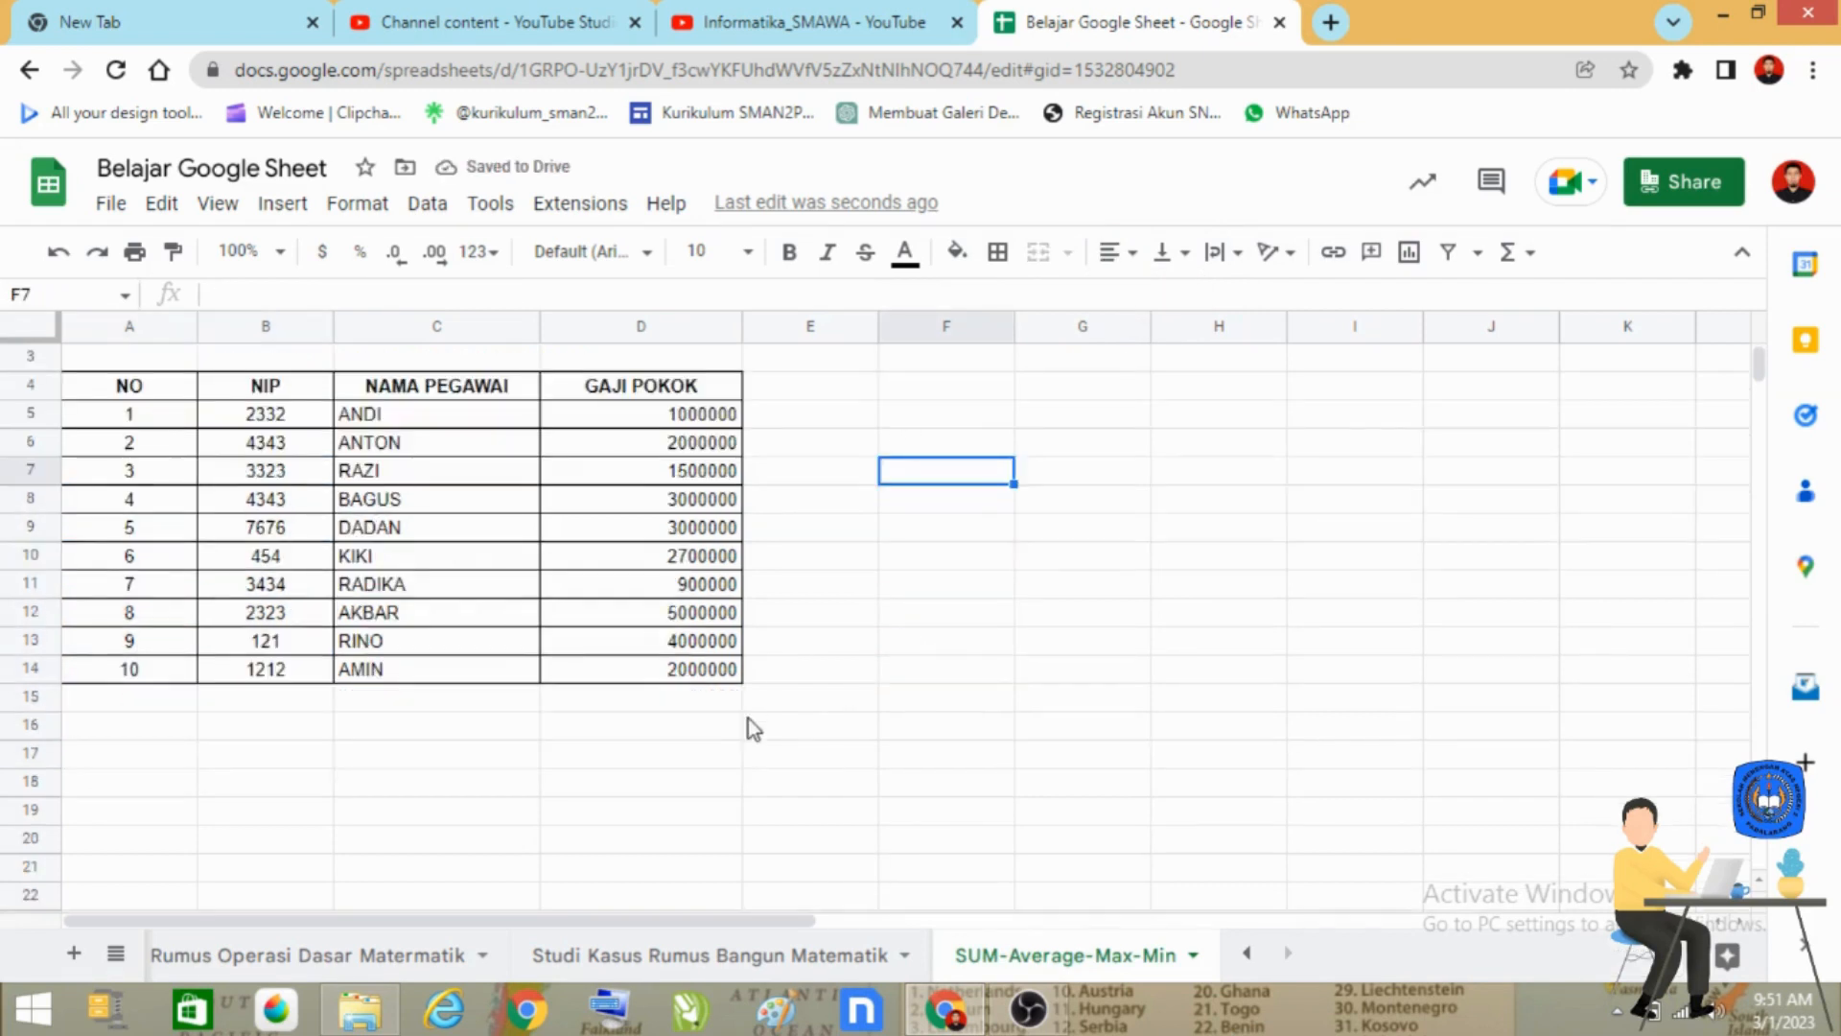
left_click(387, 700)
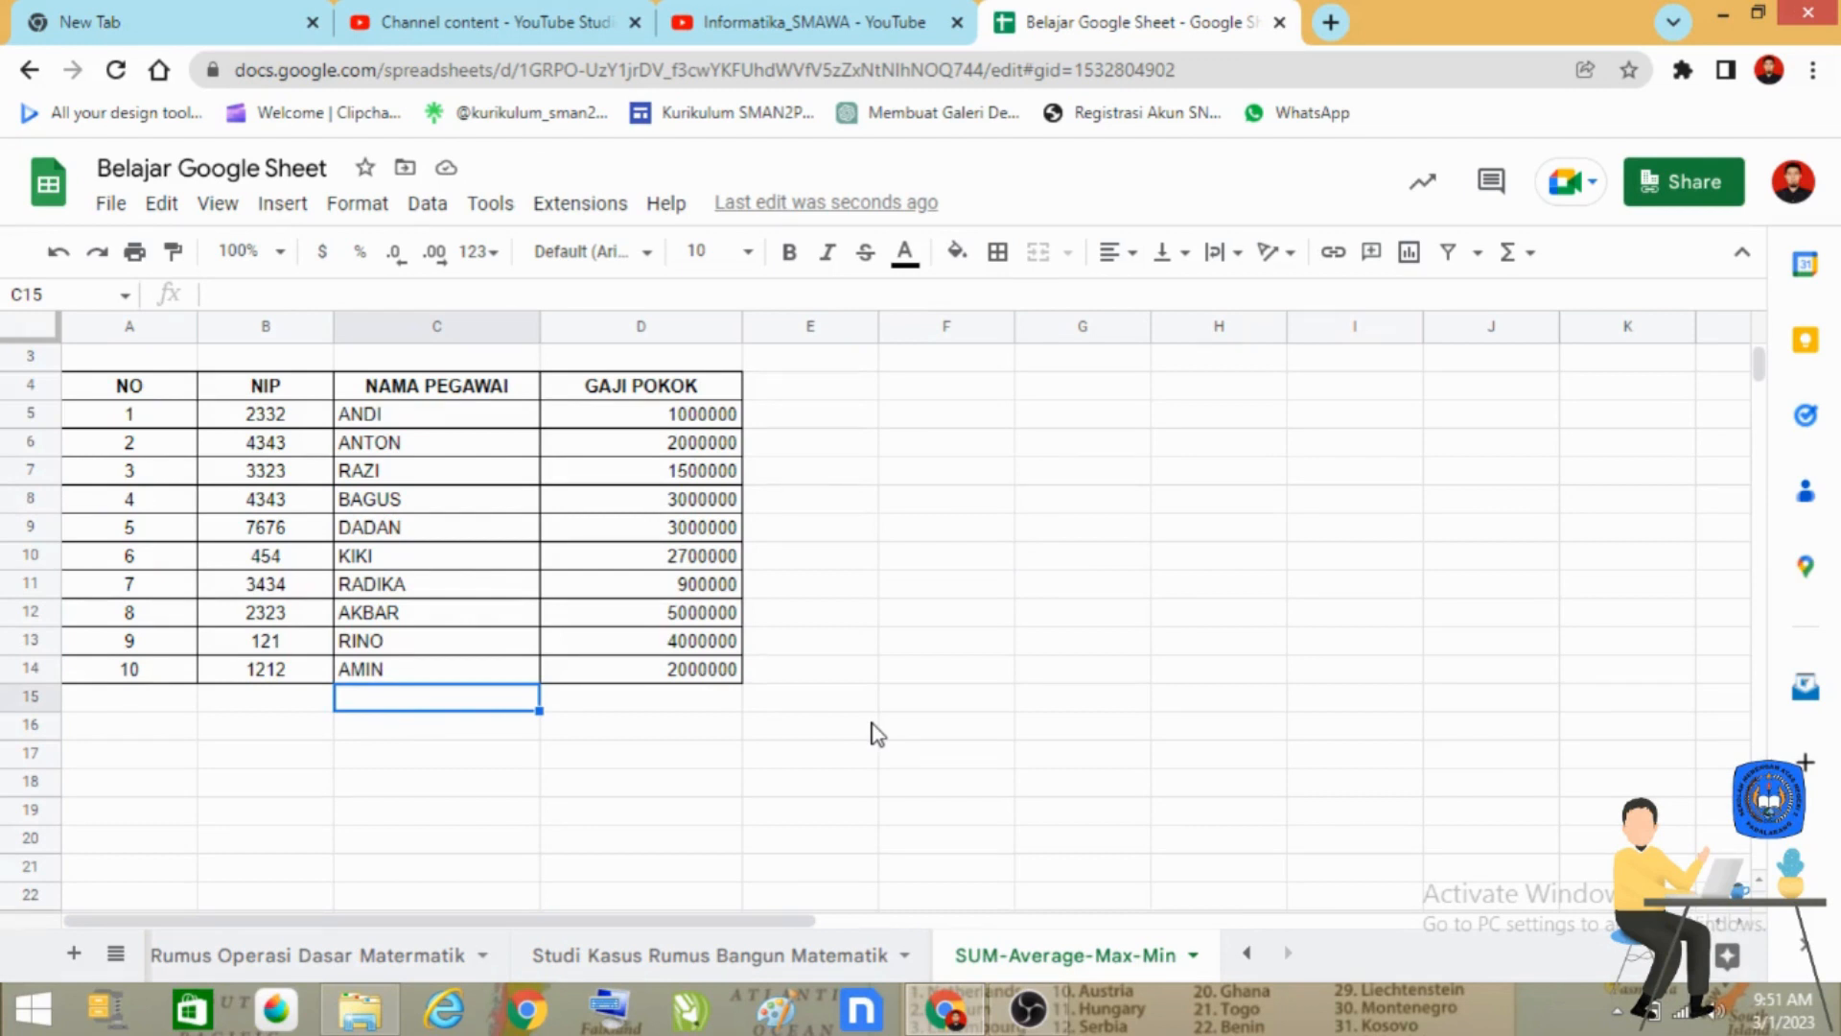
type("TOTAL")
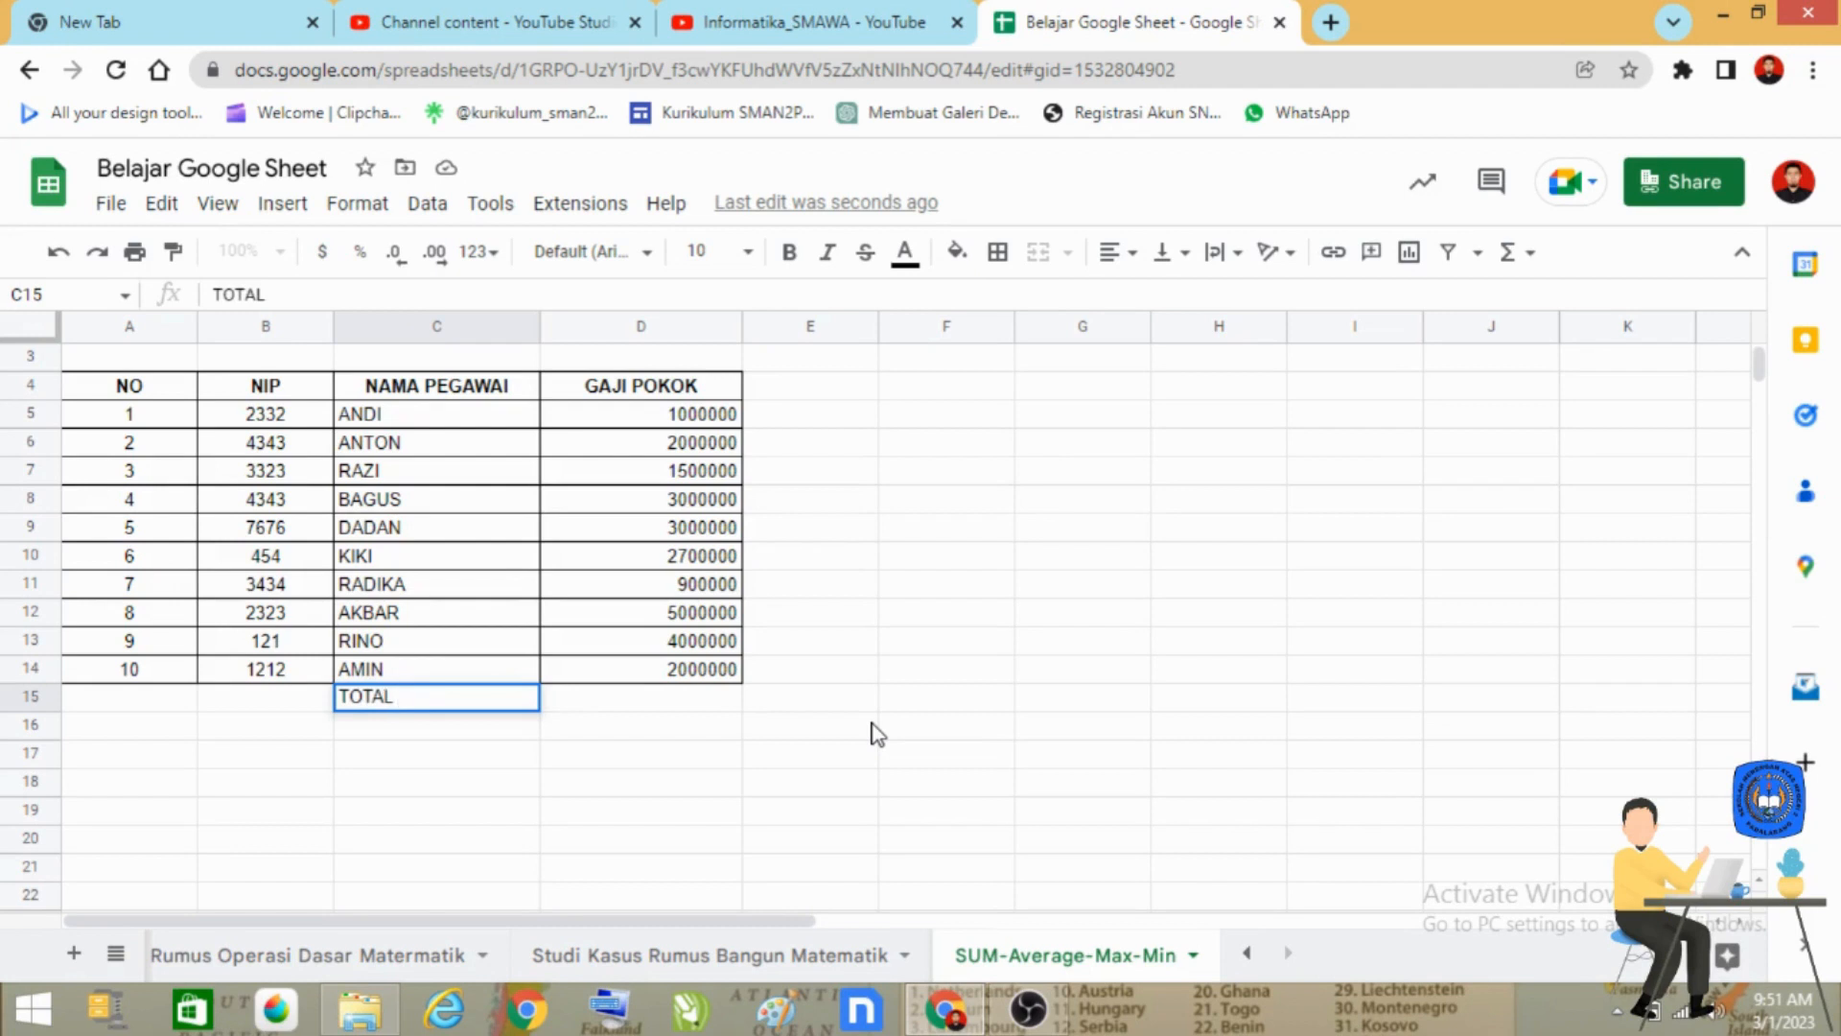
type(" GAJI ( SUM )")
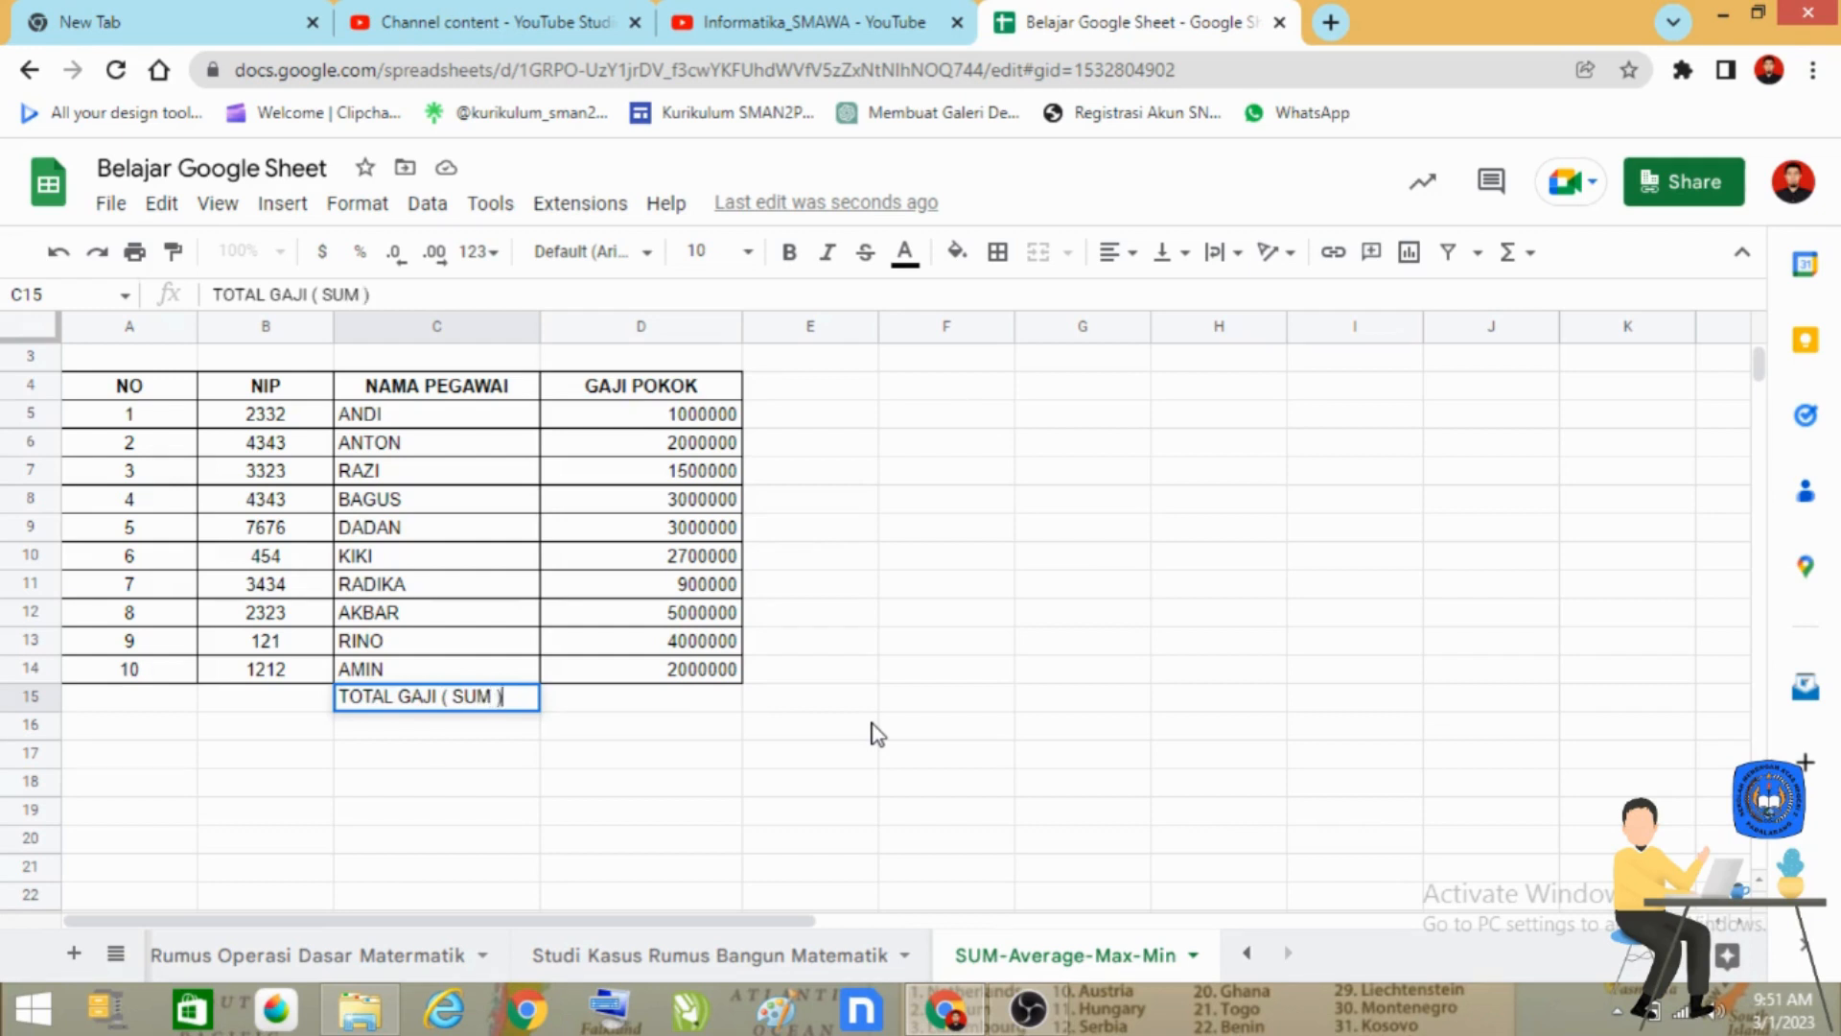
key("Return")
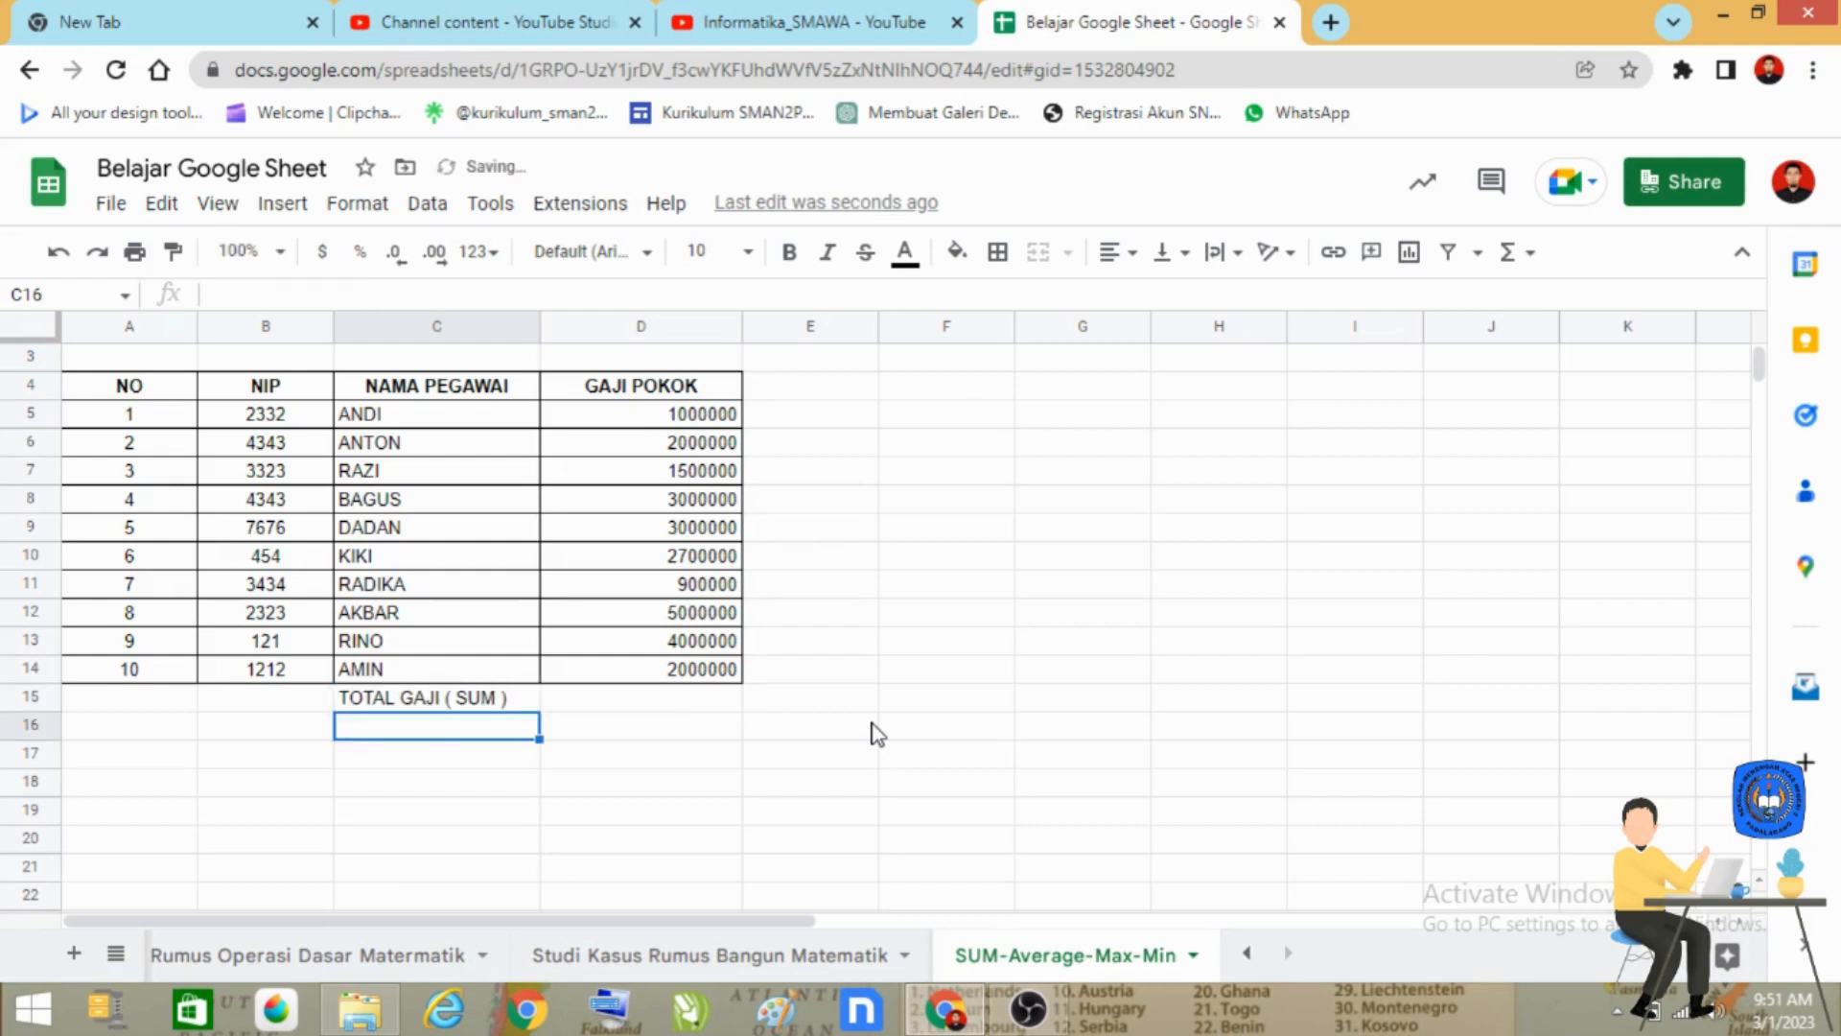
Enter the label "RATA-RATA GAJI ( AVERAGE )" in cell C16.
type("RATA")
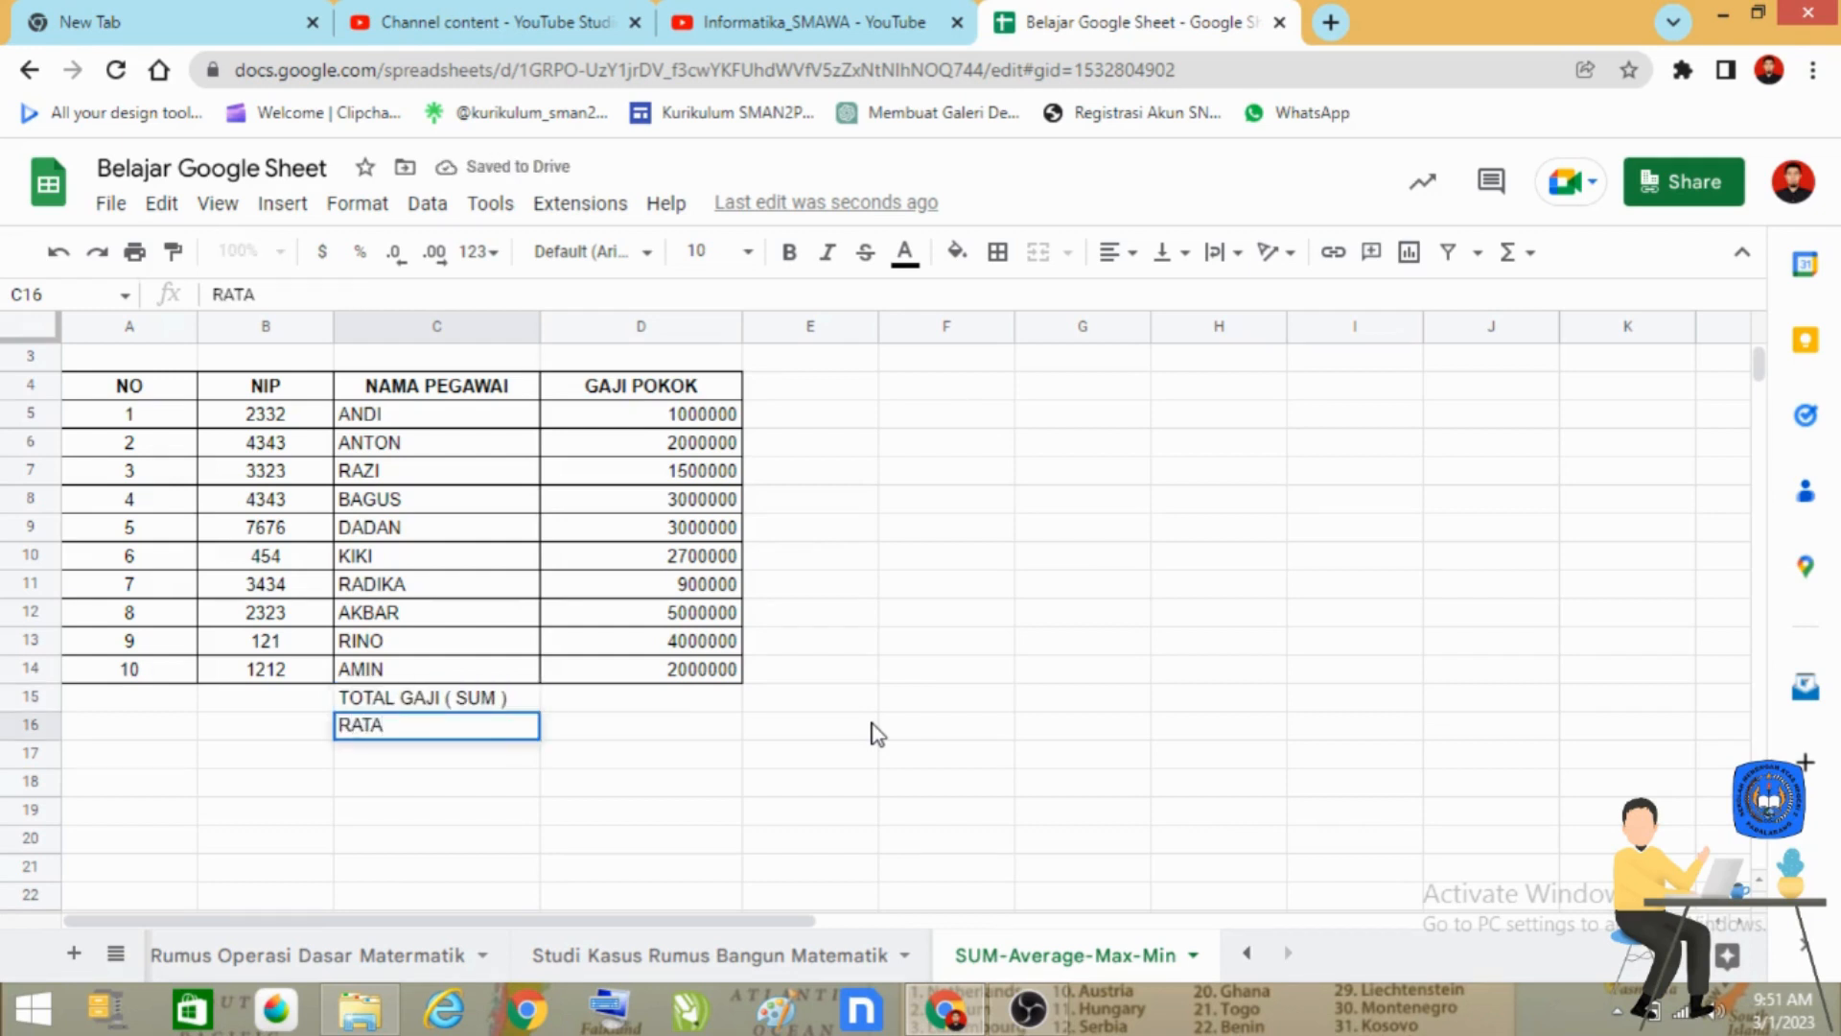
type("-RATA")
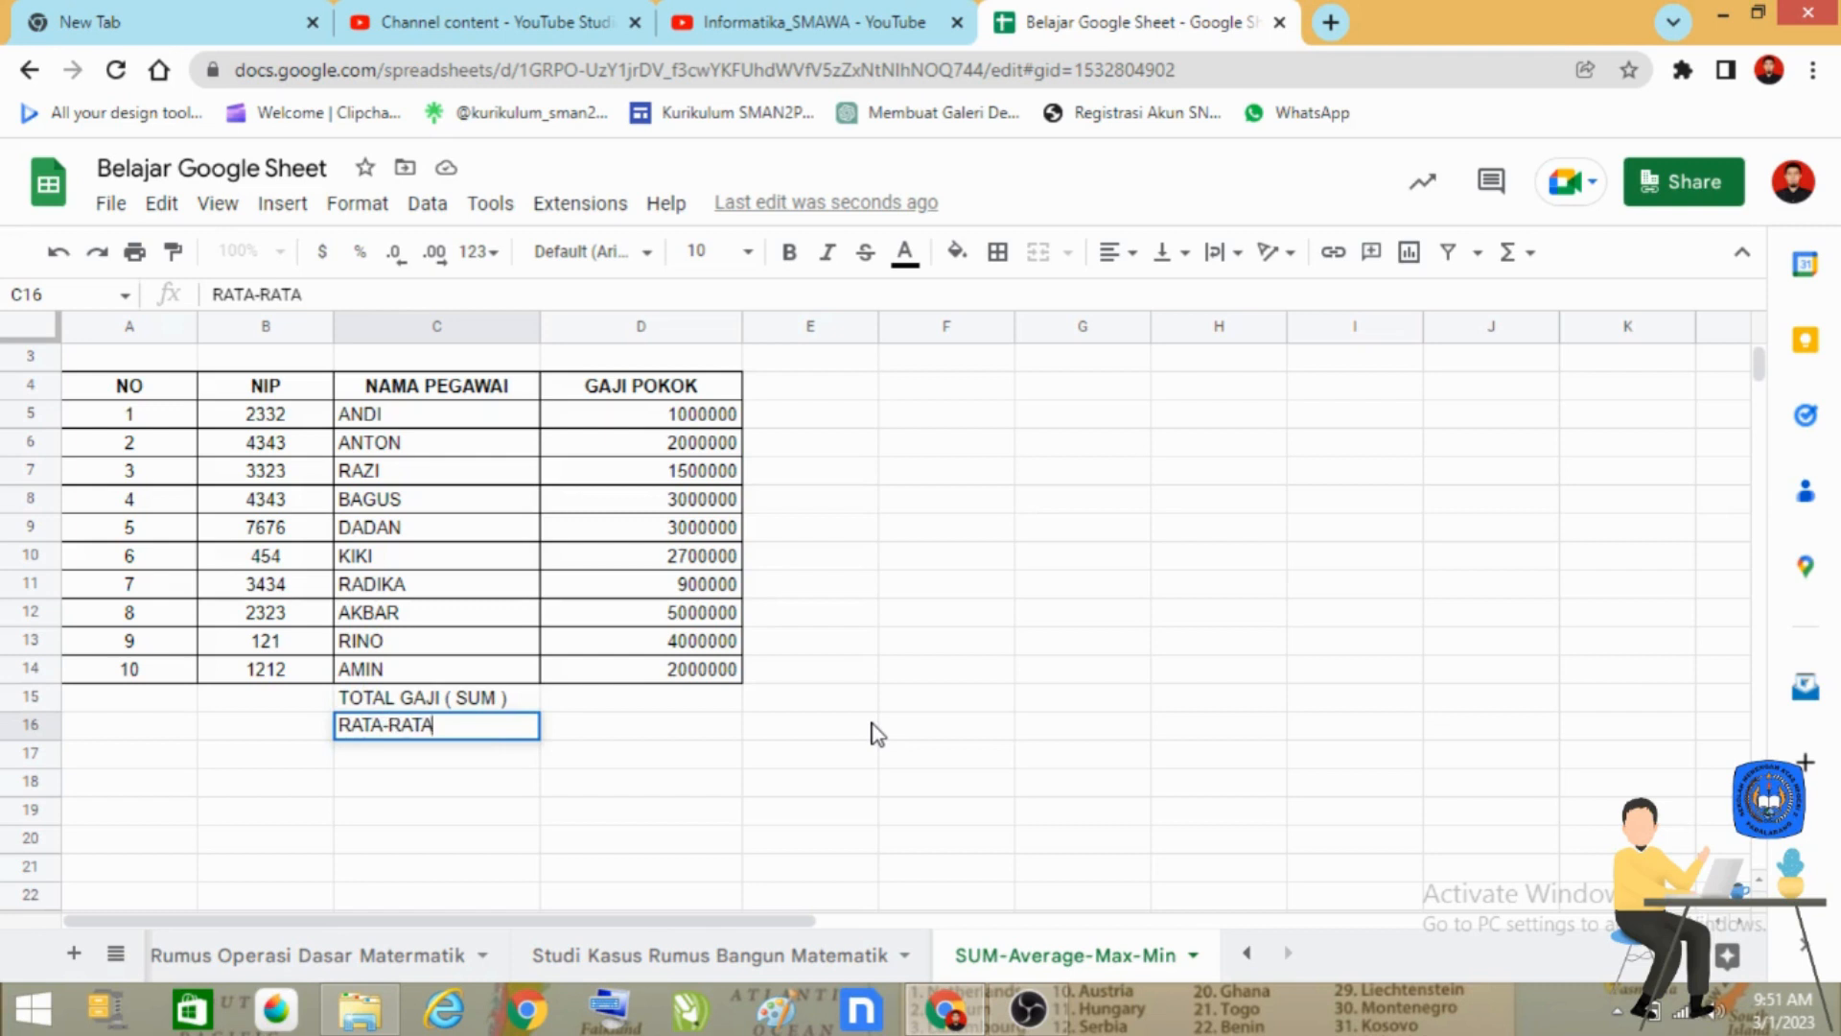
type(" GAJI ( AVE")
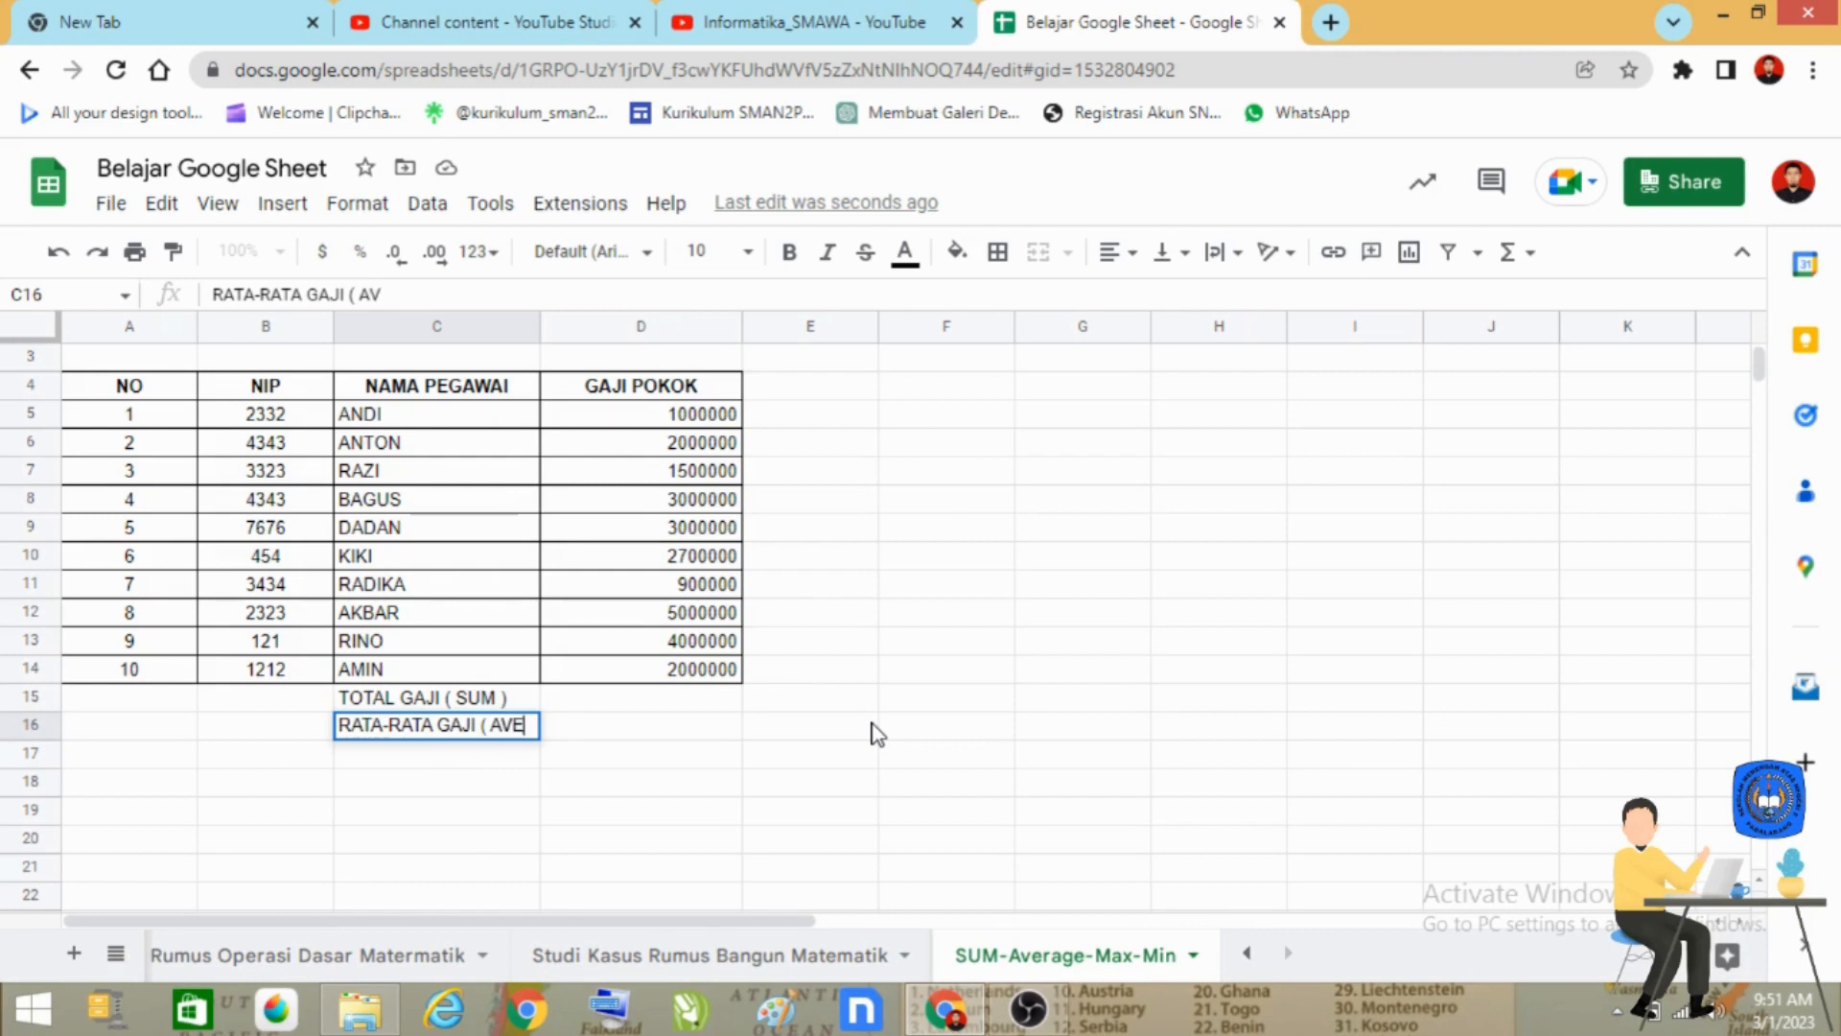
type("RAGE )")
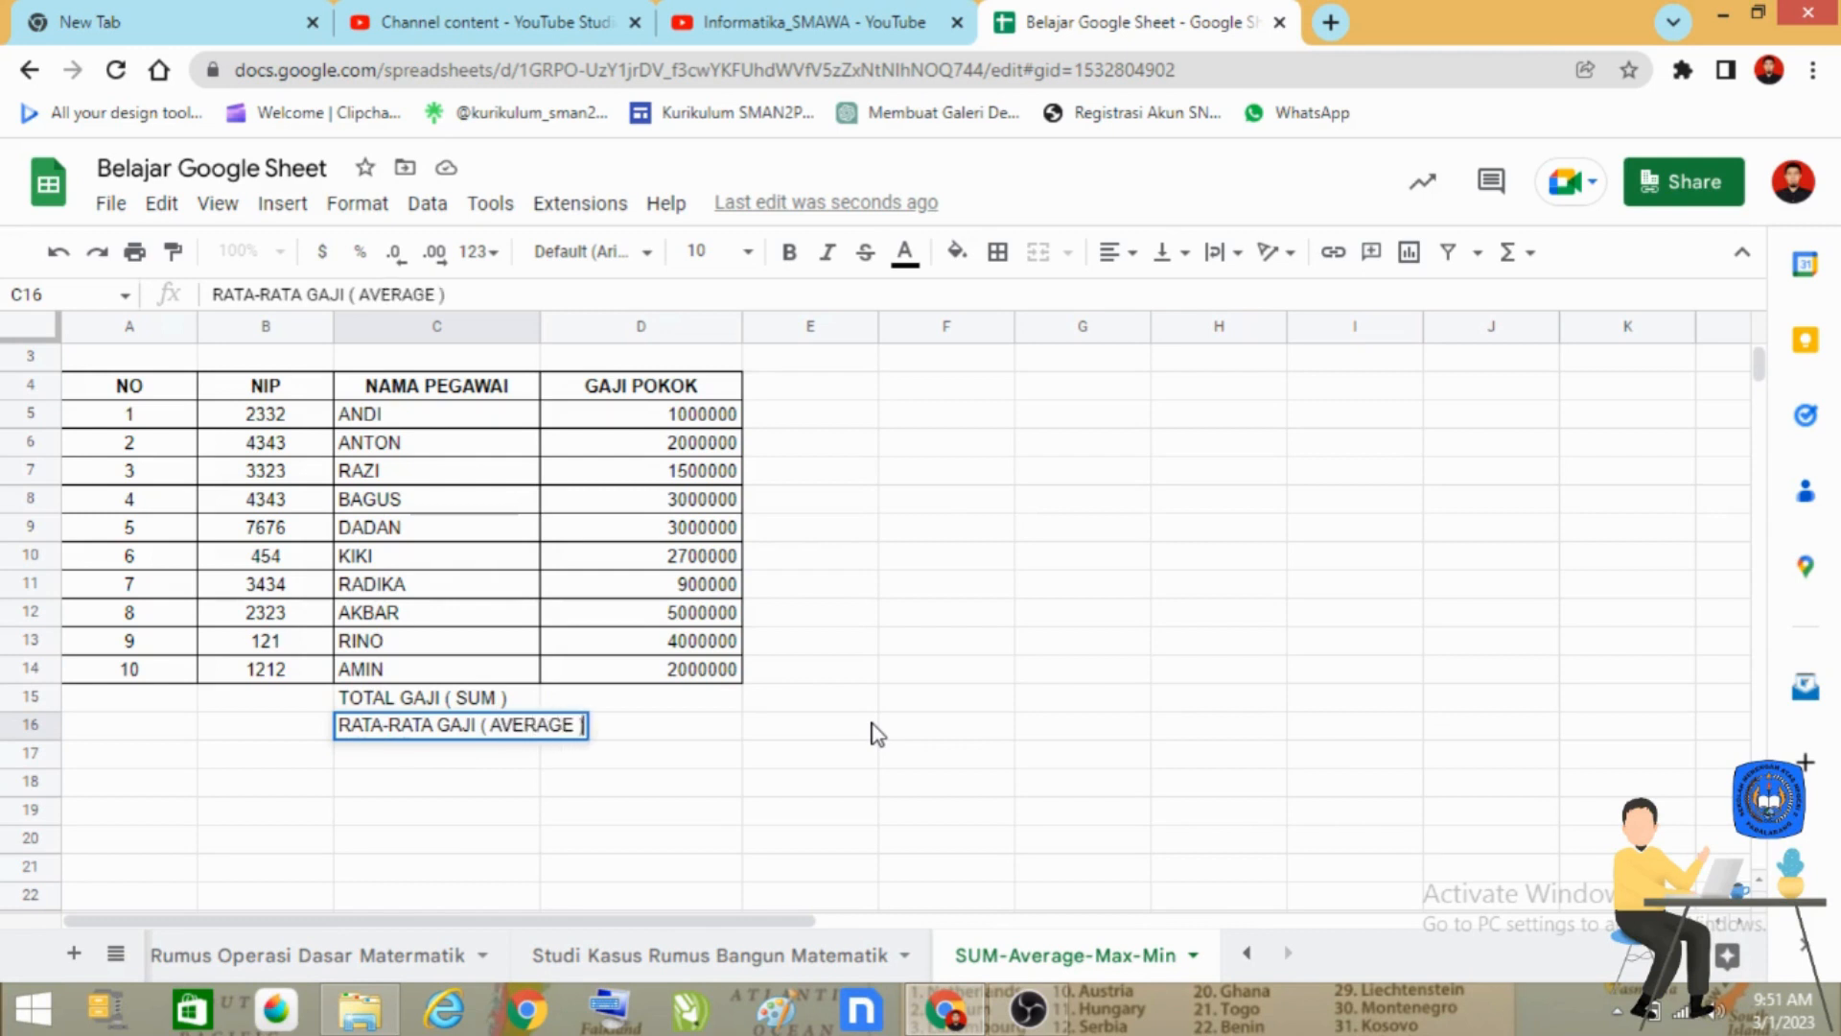
key("Return")
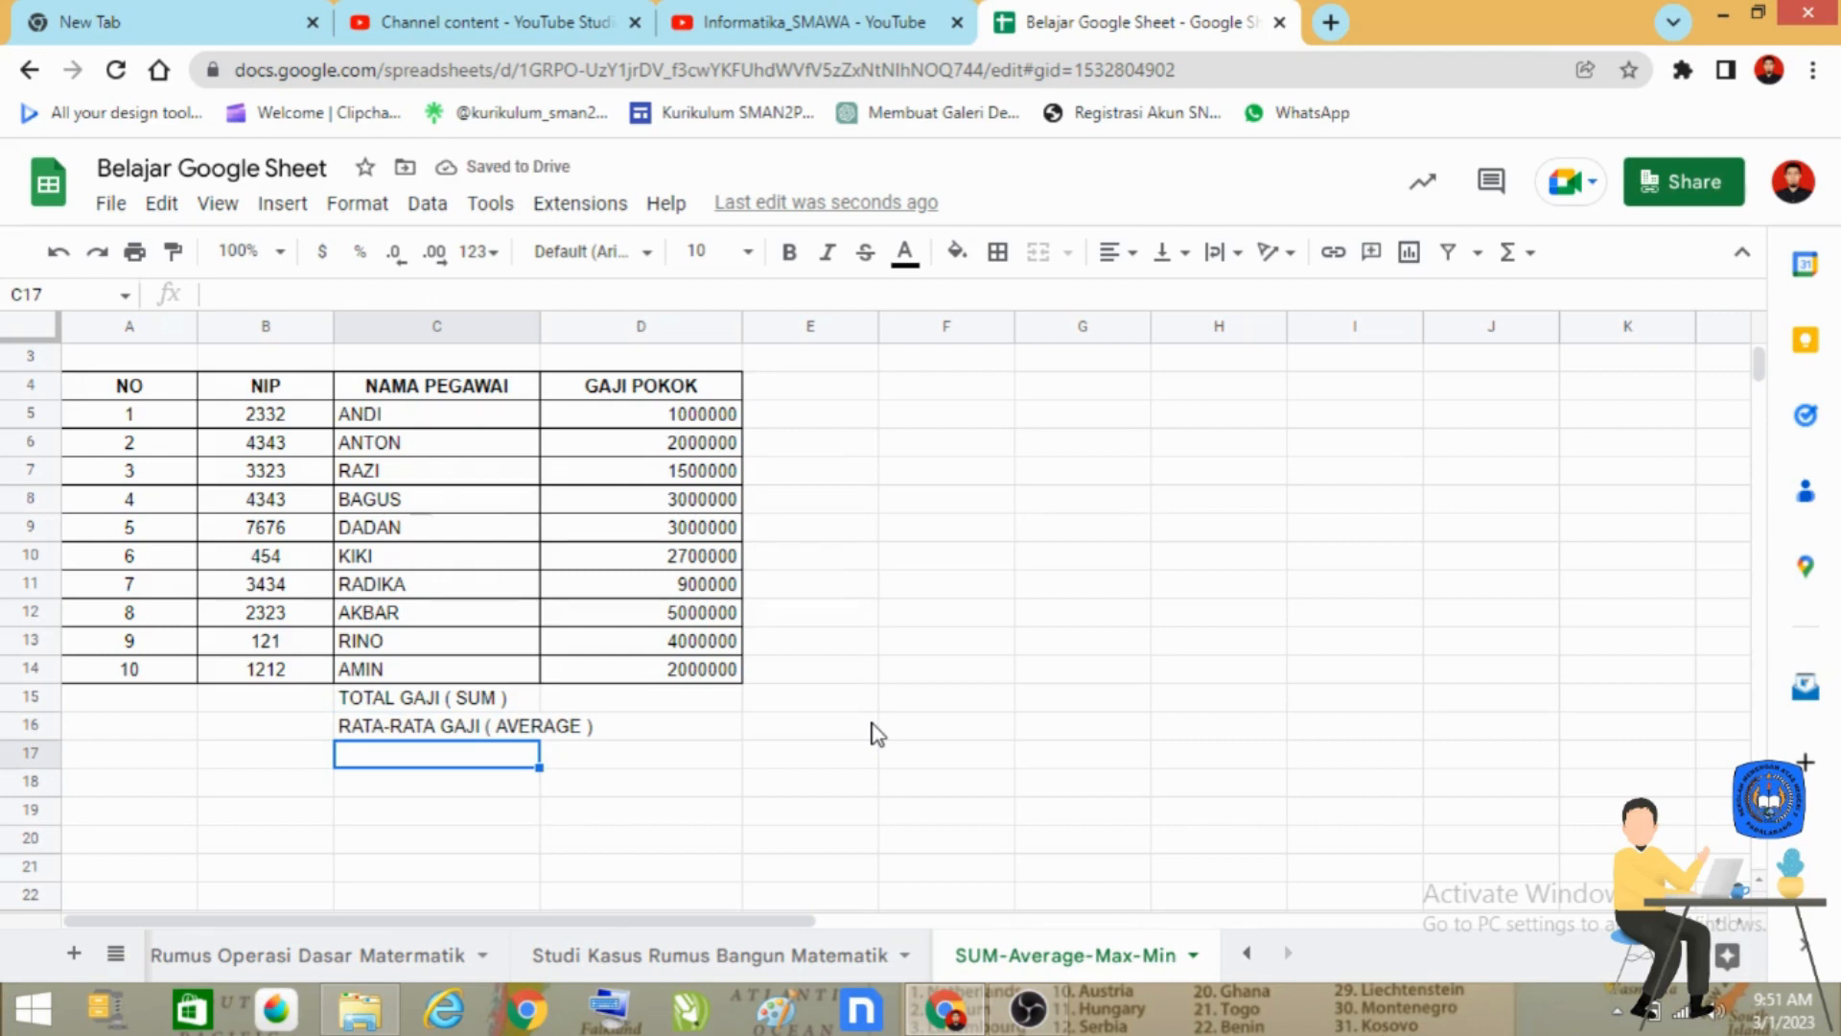
Enter the label "GAJI TERBESAR ( MAX)" in cell C17.
type("GAJI T")
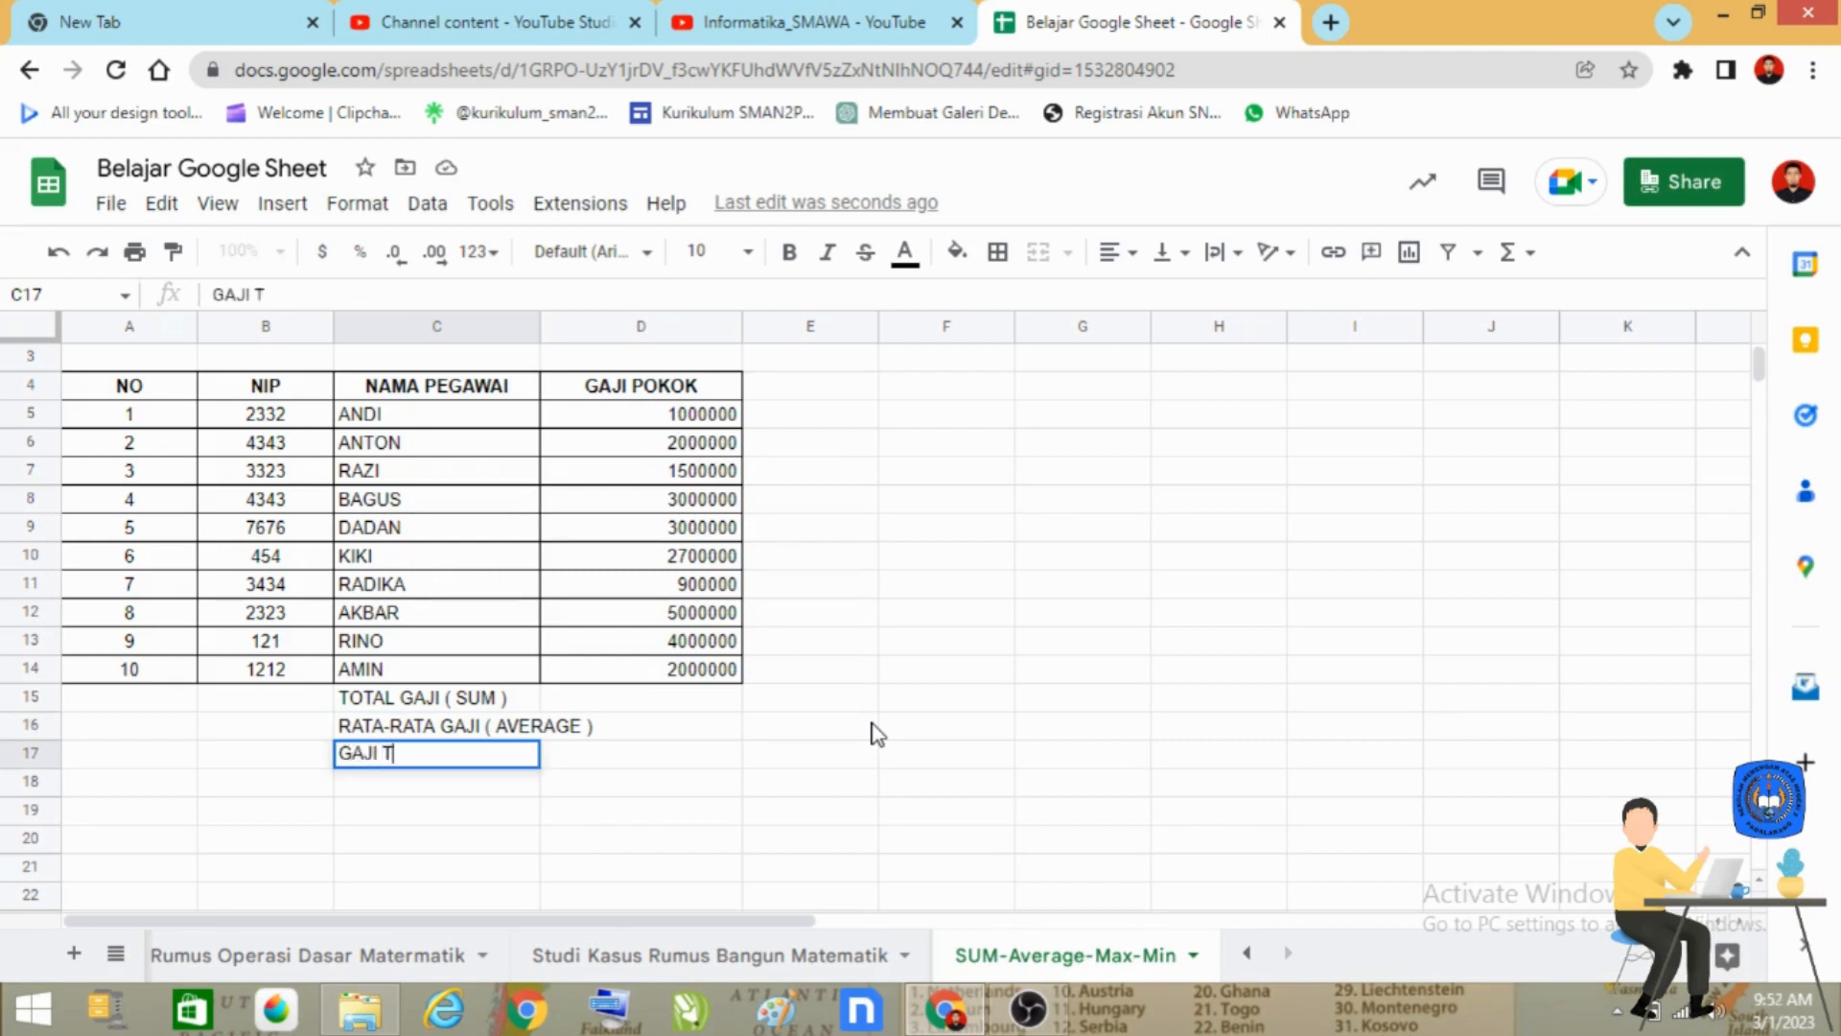
type("ERBESAR")
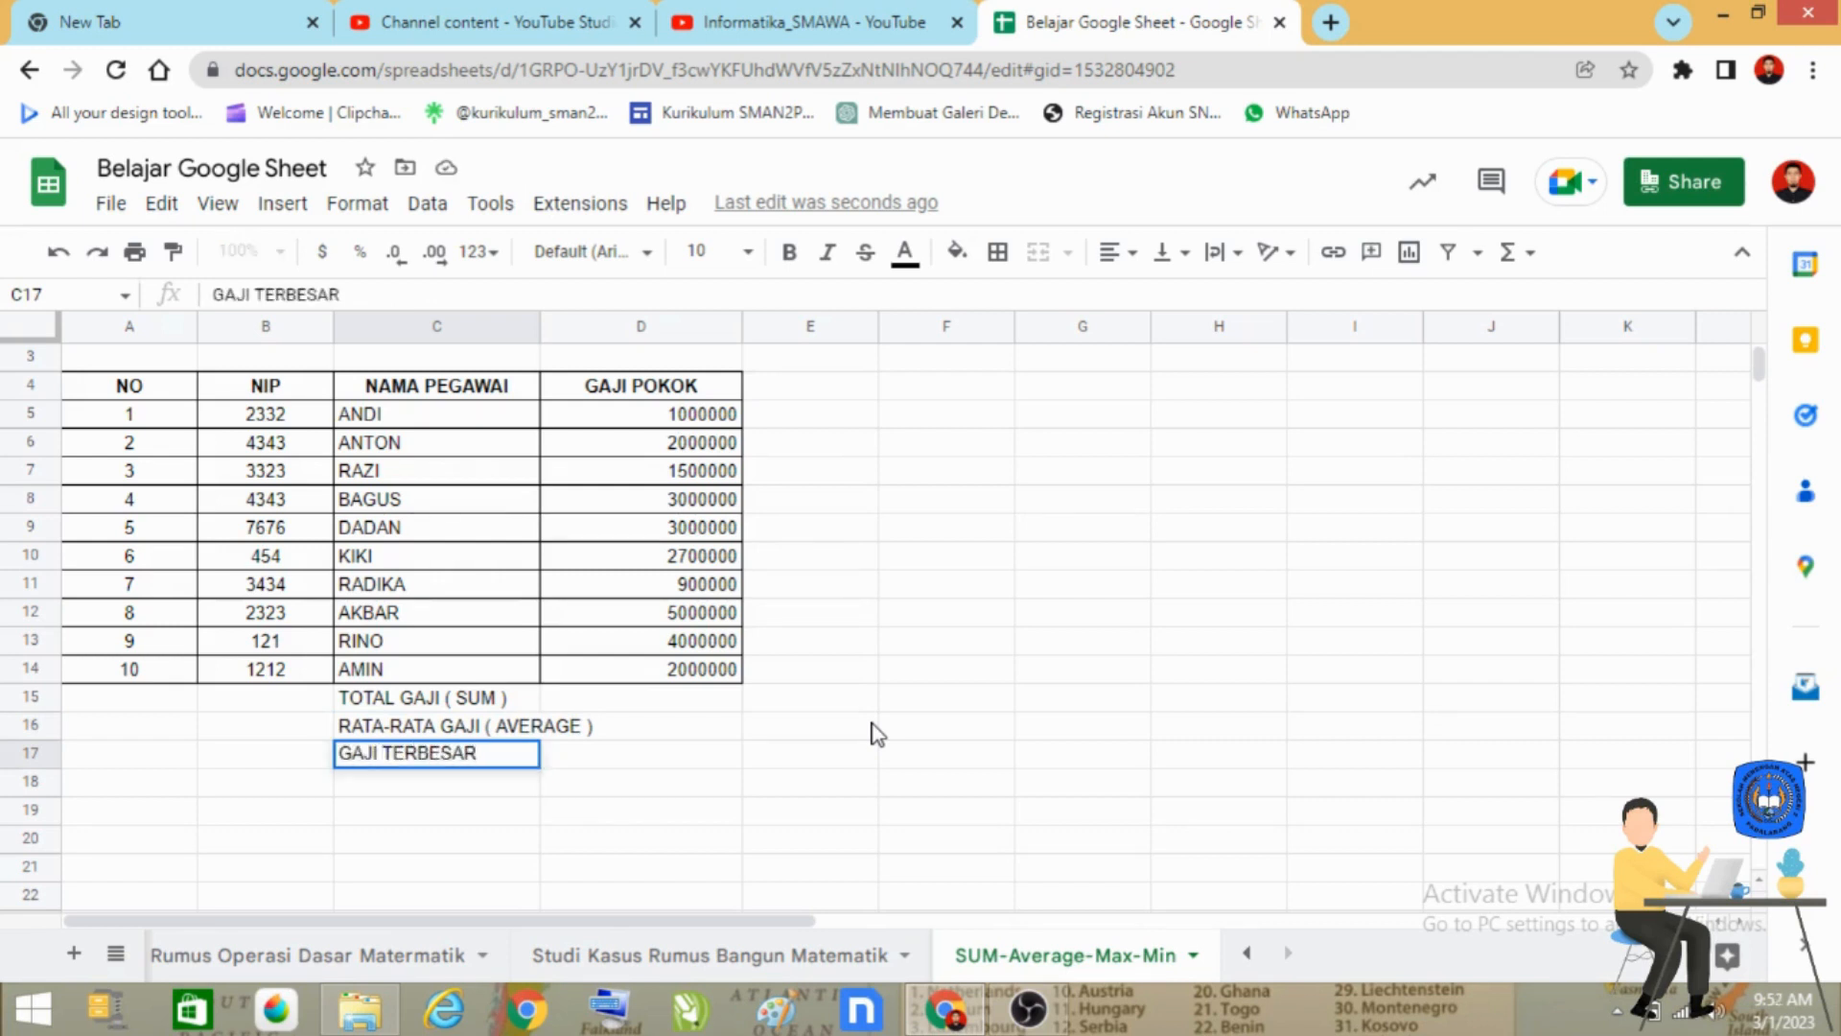
type(" ( MAX)")
key("Return")
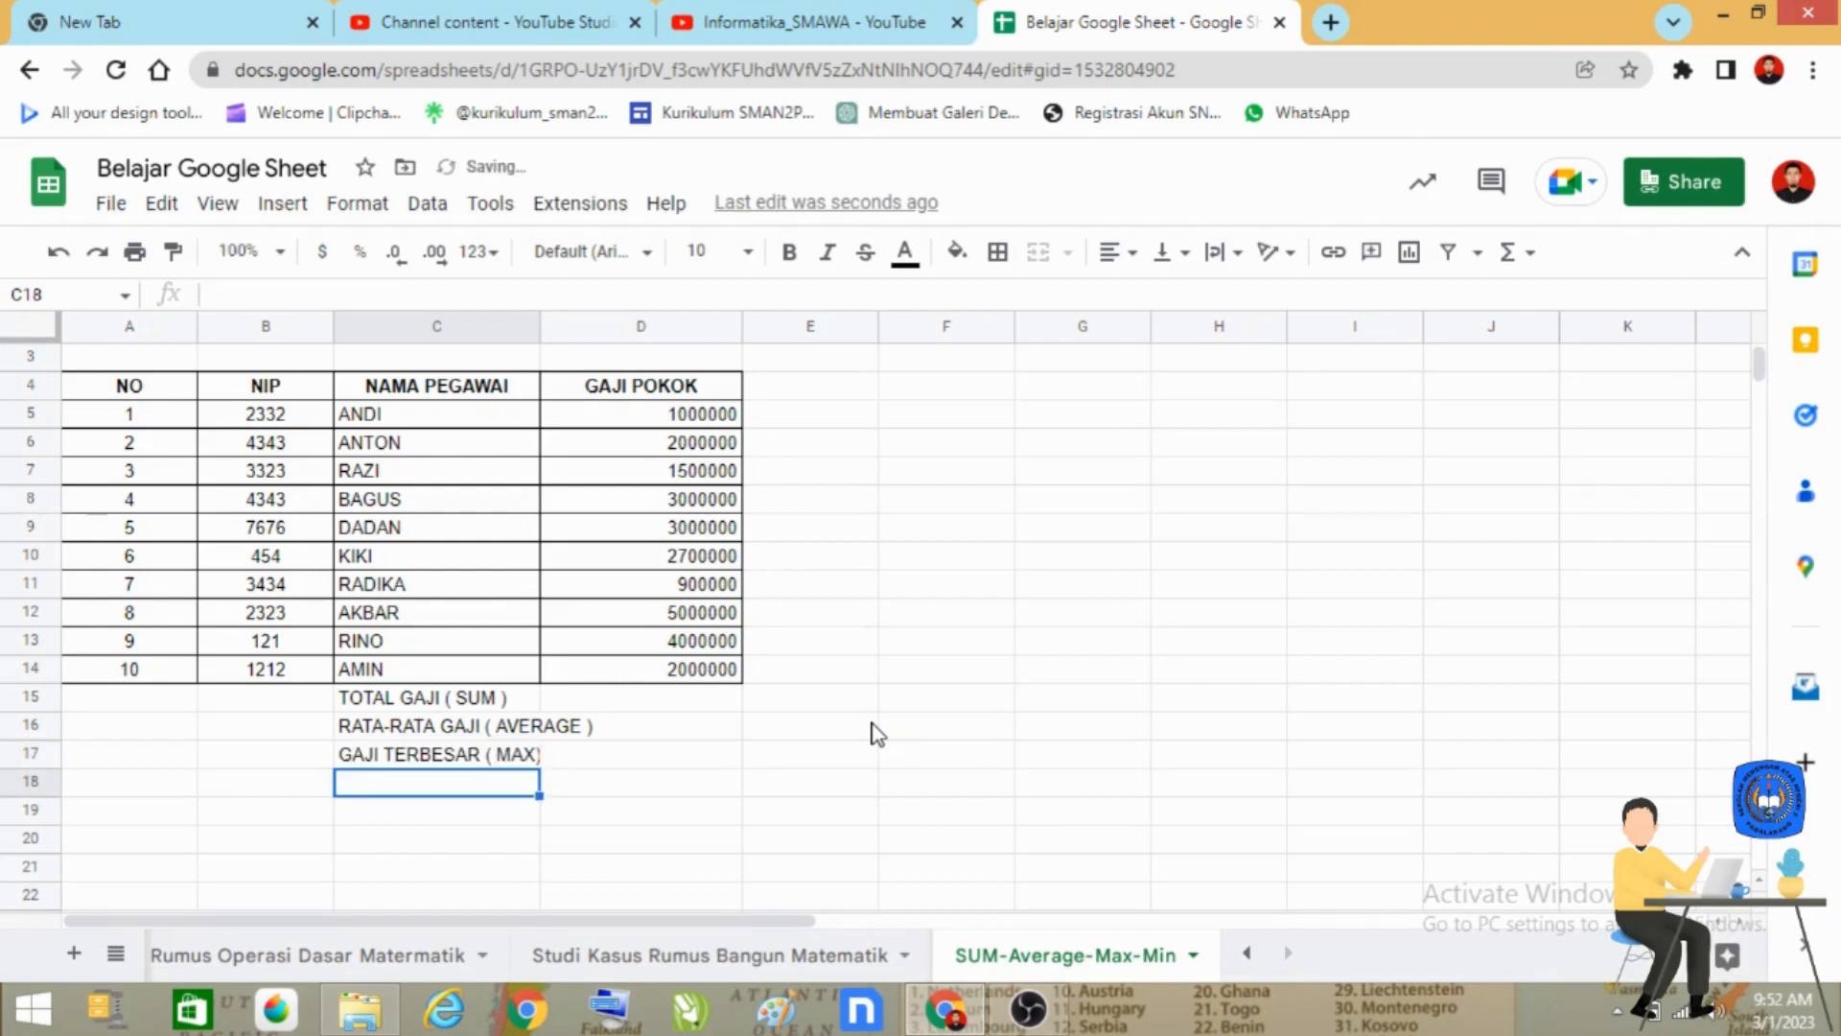
Enter the label "GAJI TERKECIL ( MIN )" in cell C18.
type("GAJI TER")
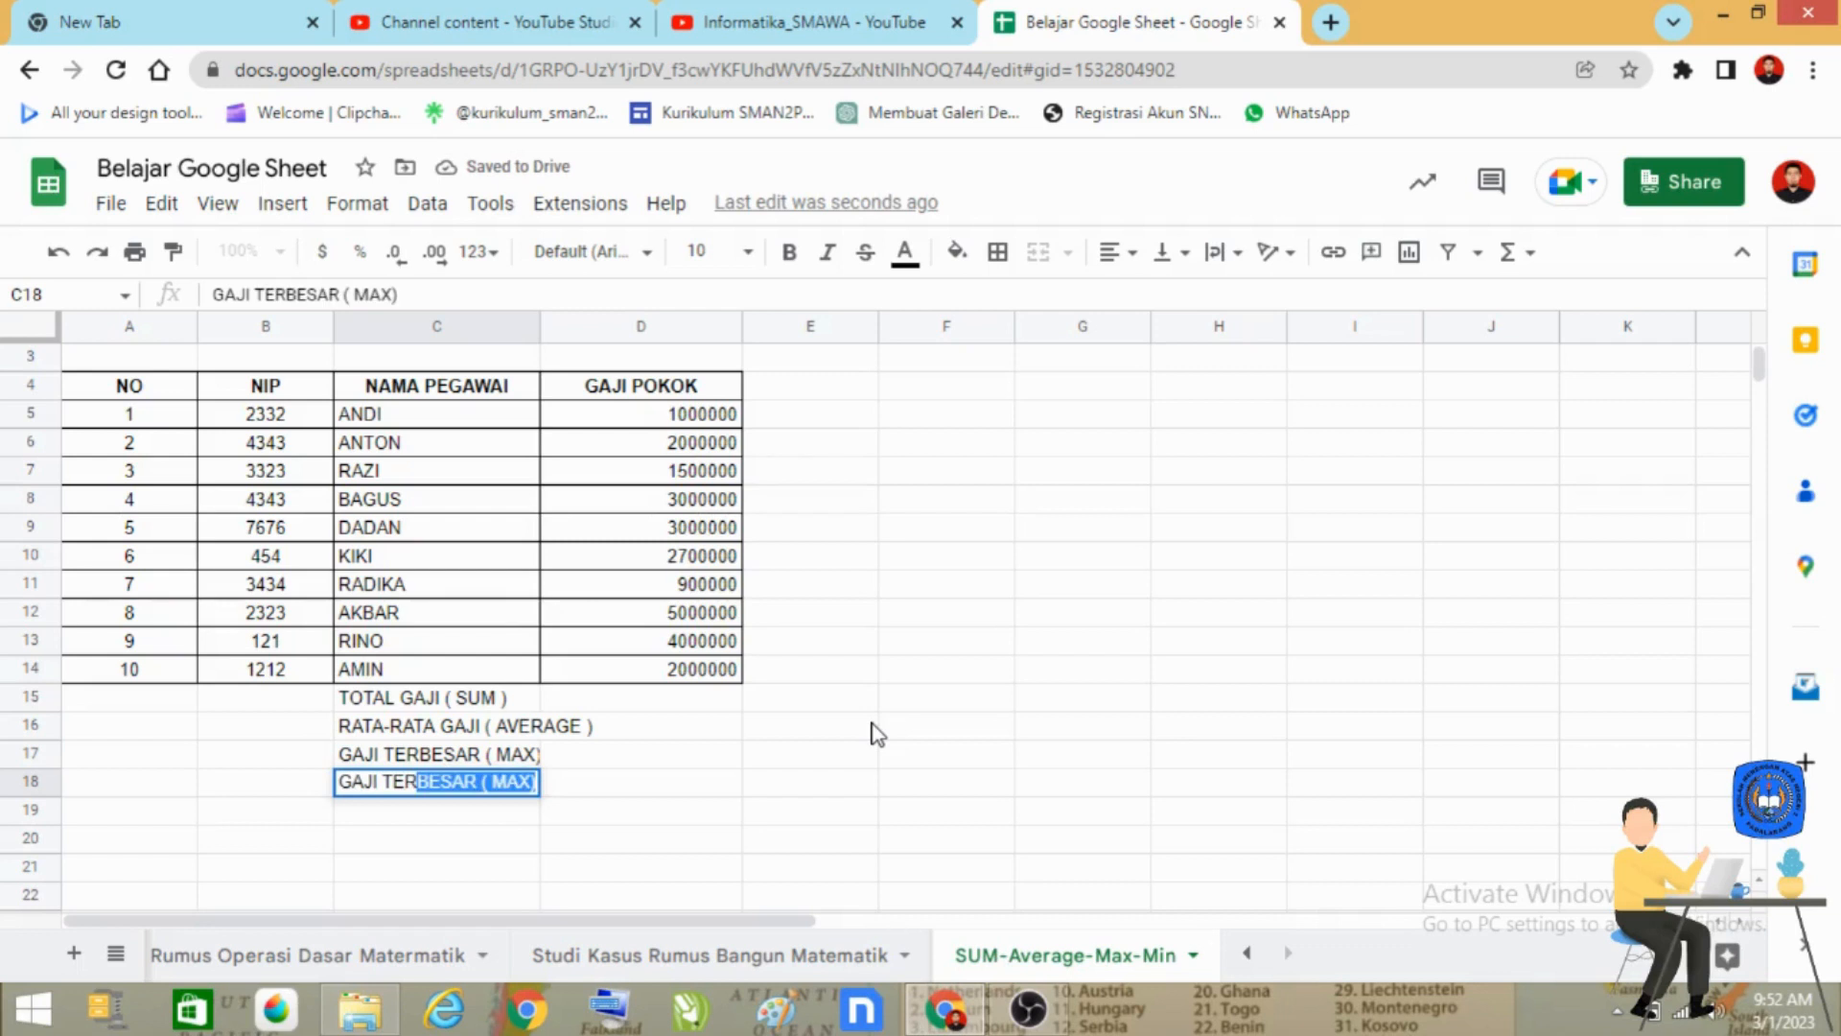
type("KECIL (")
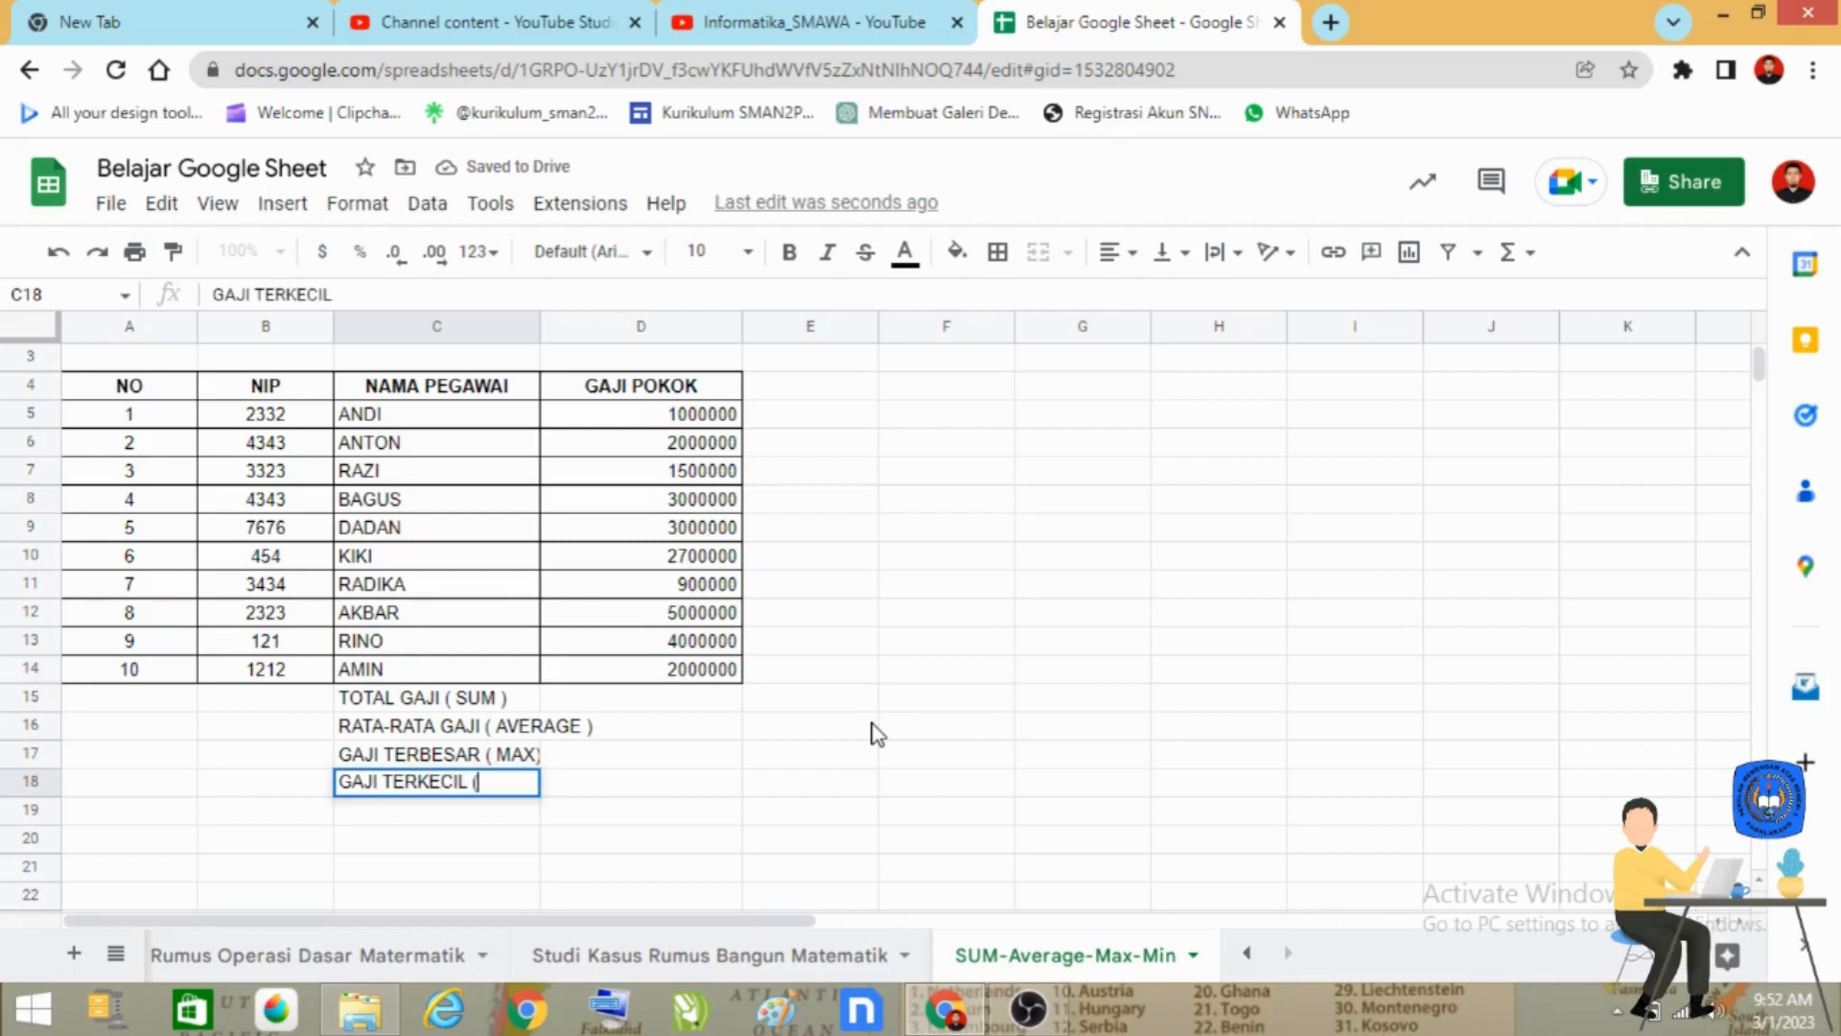
type(" MIN")
key("Return")
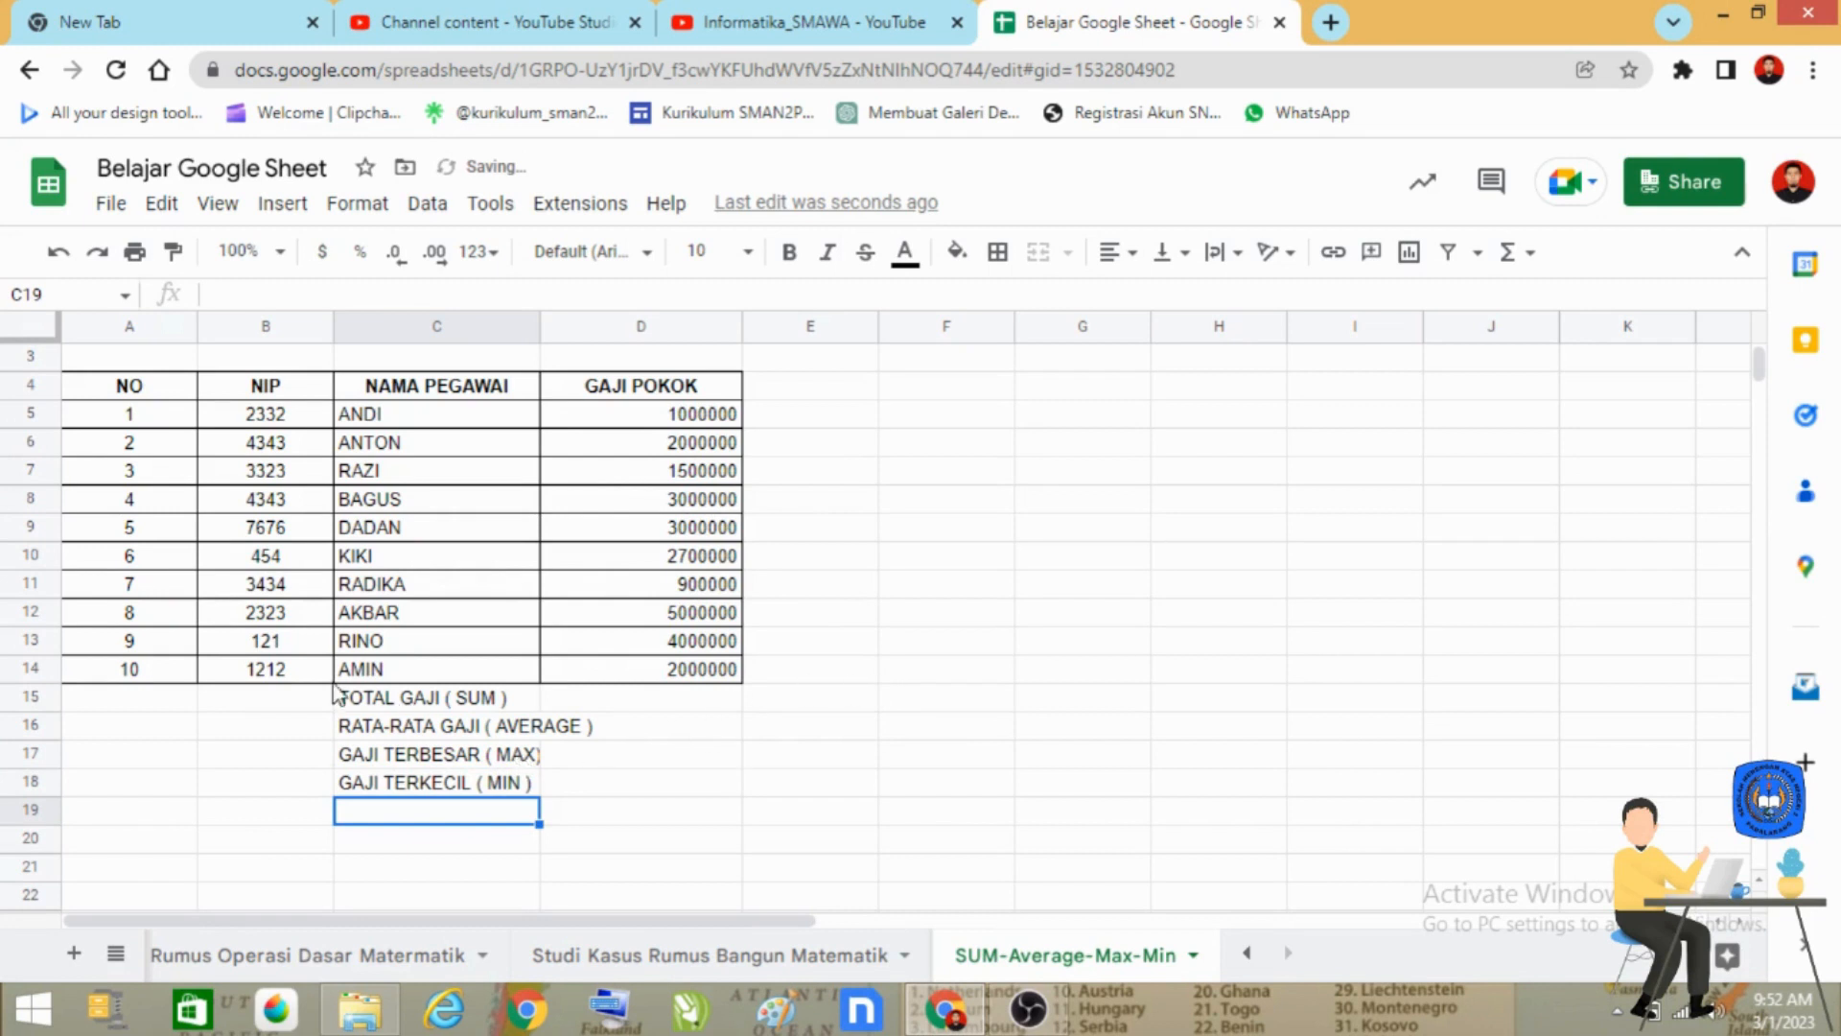
Apply all borders to the summary rows in the range C15:D18.
left_click(401, 708)
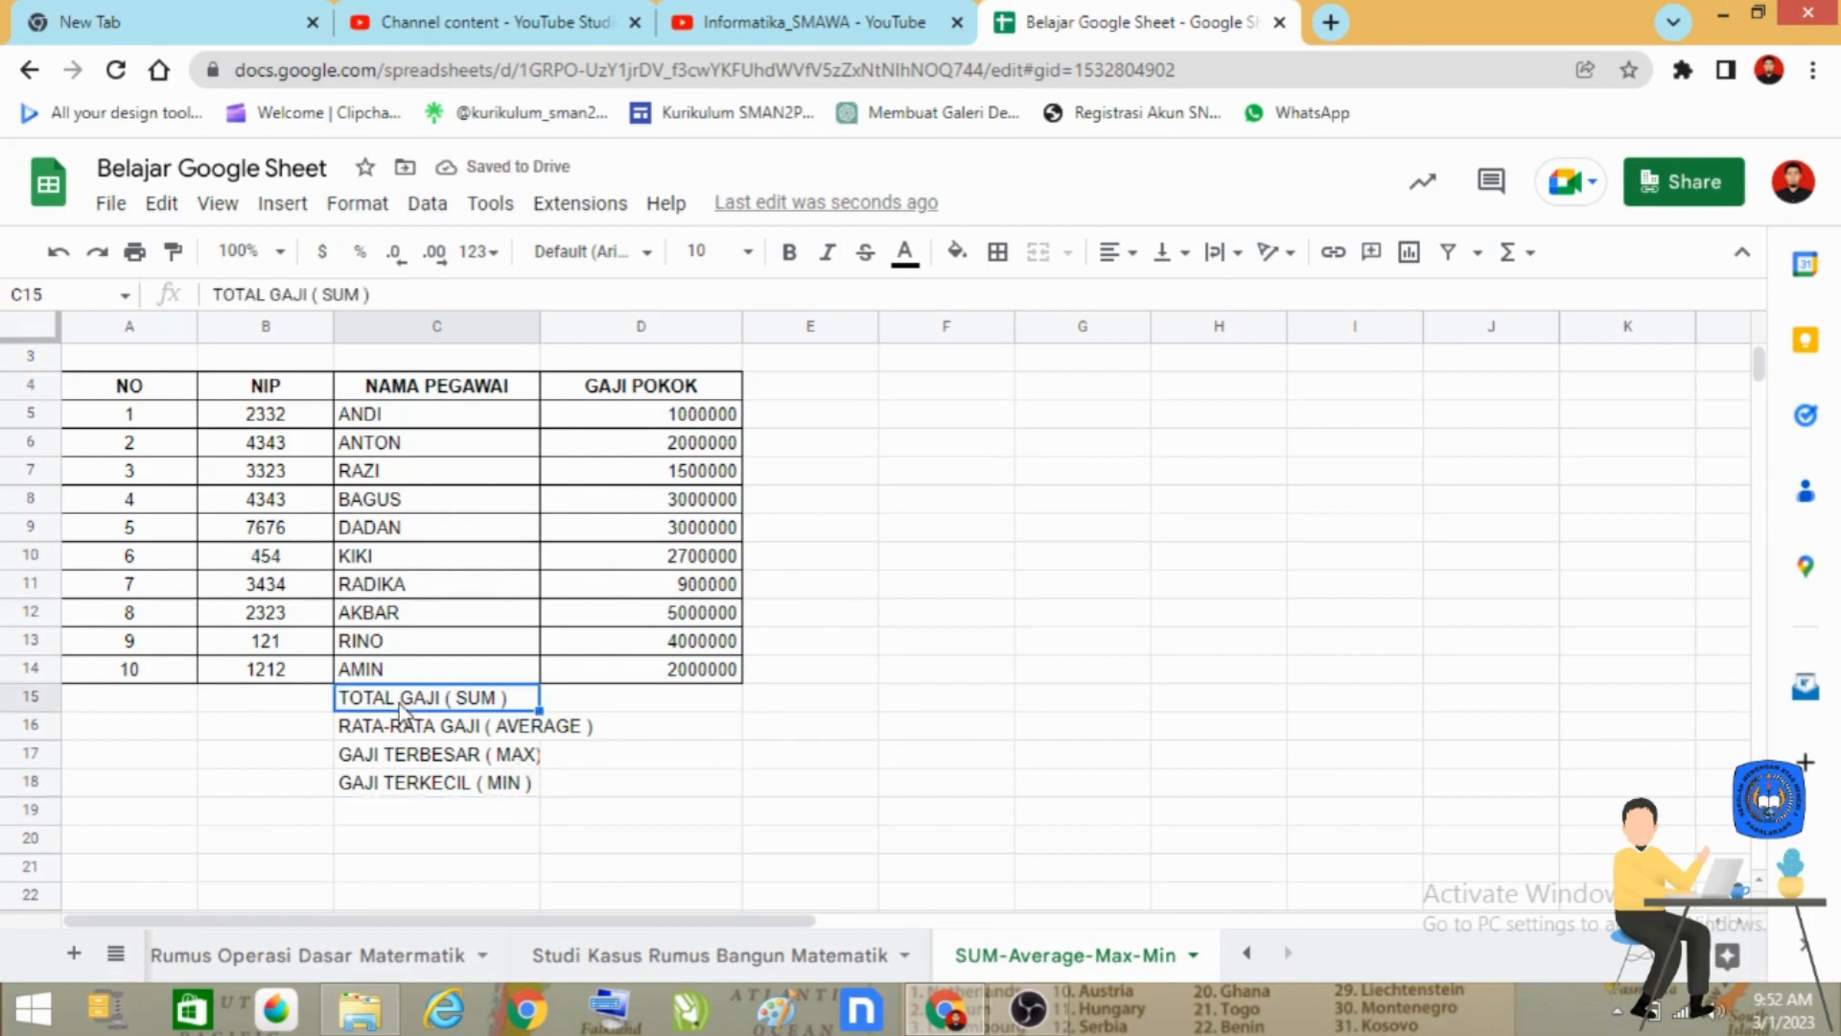
left_click_drag(402, 715, 724, 796)
left_click(997, 252)
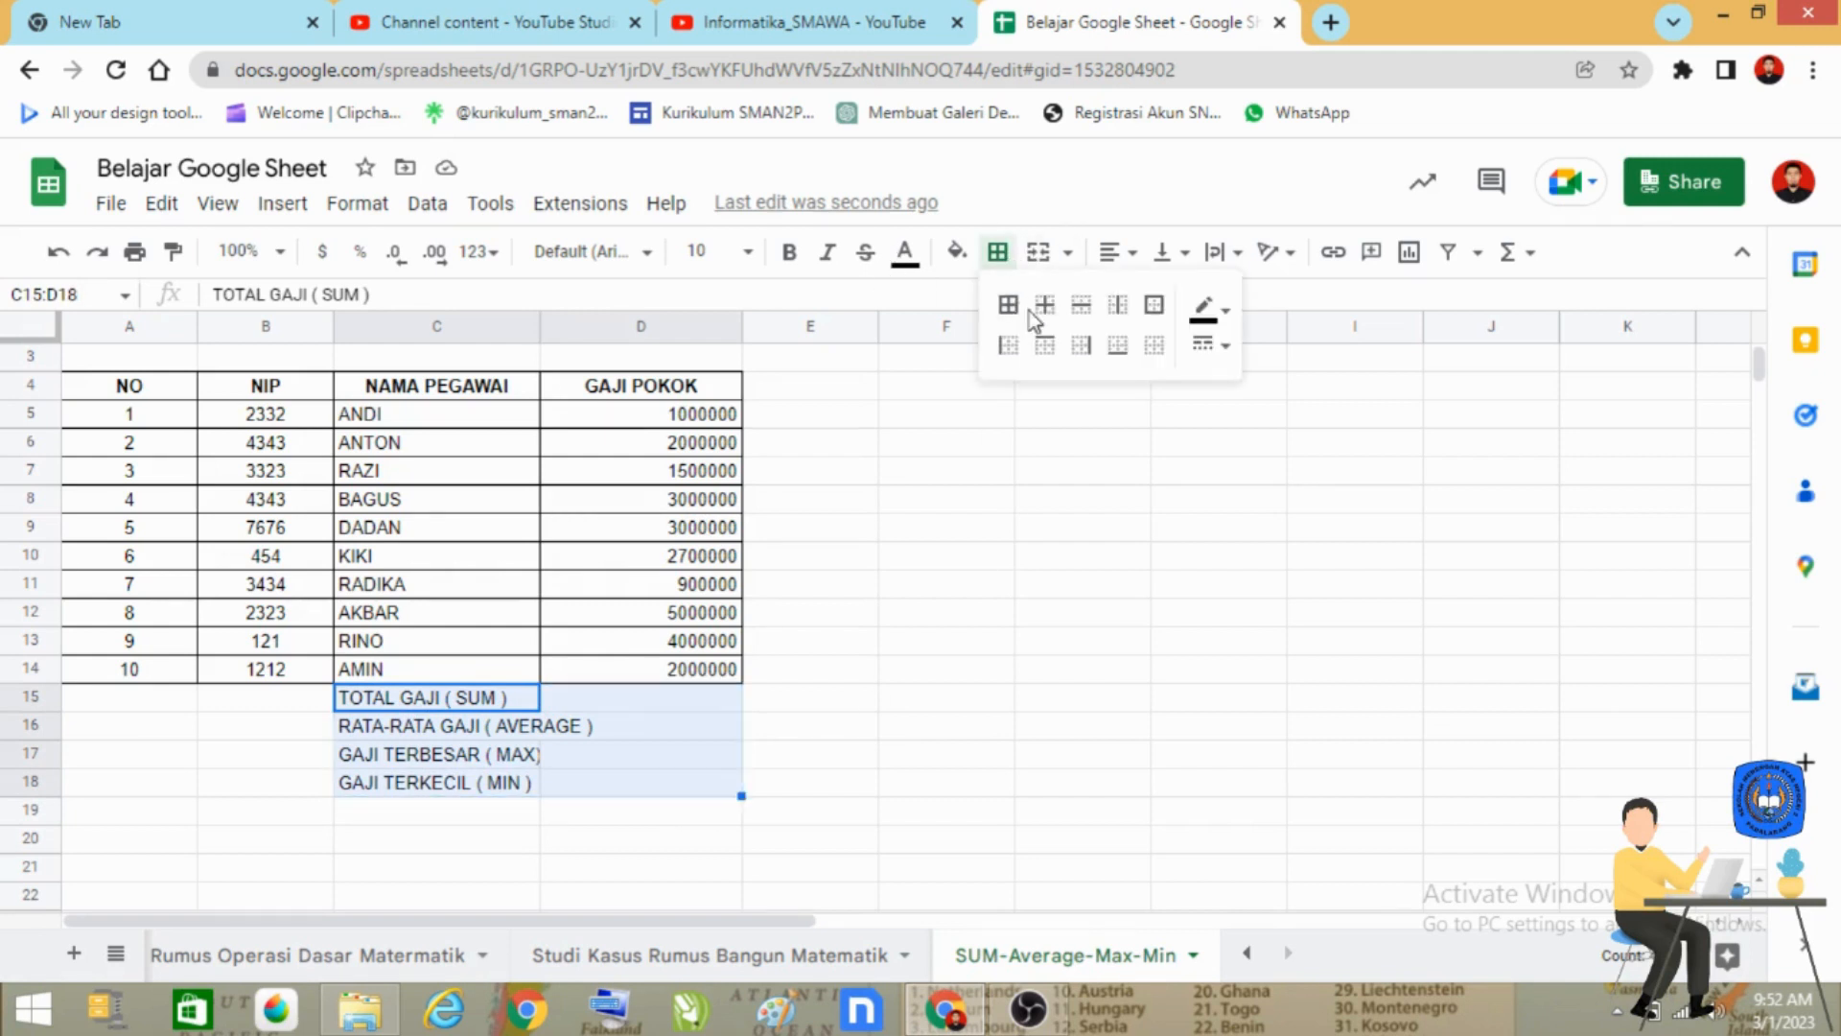
left_click(1008, 305)
left_click(906, 783)
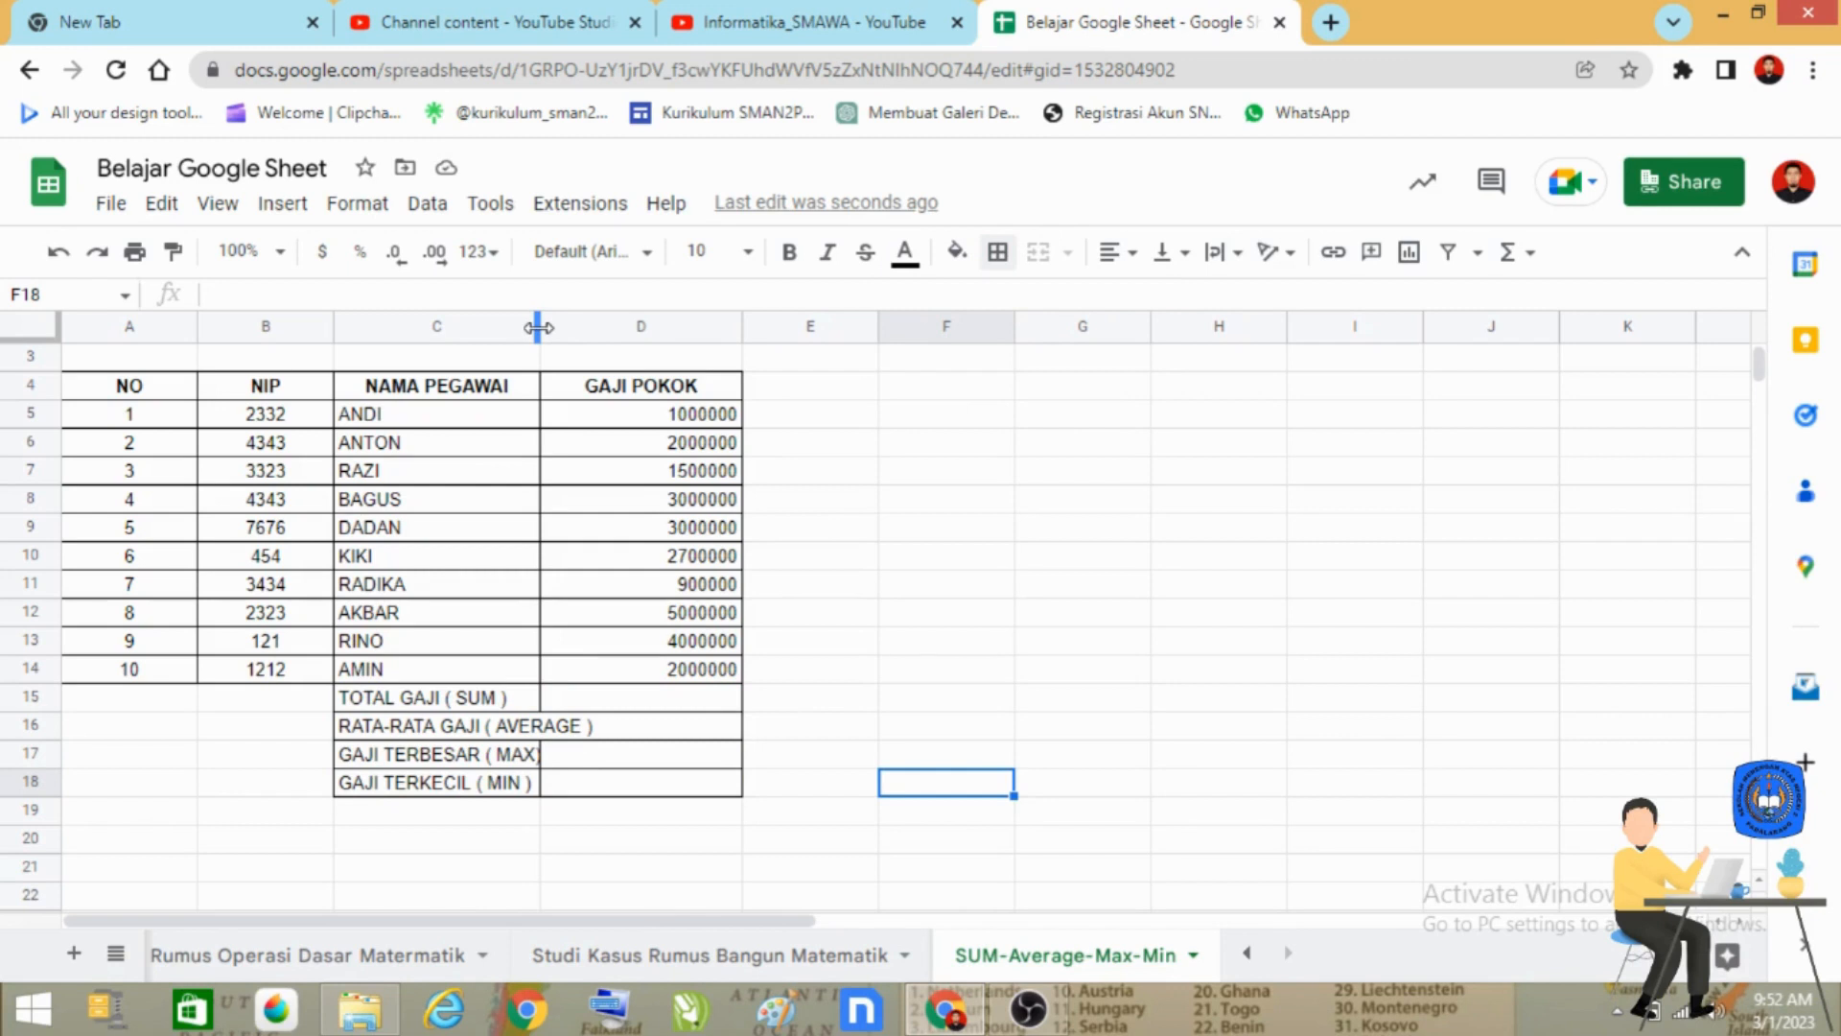
Widen column C so the longest summary label fits, and make the labels in C15:C18 bold.
left_click_drag(538, 327, 617, 331)
left_click(693, 836)
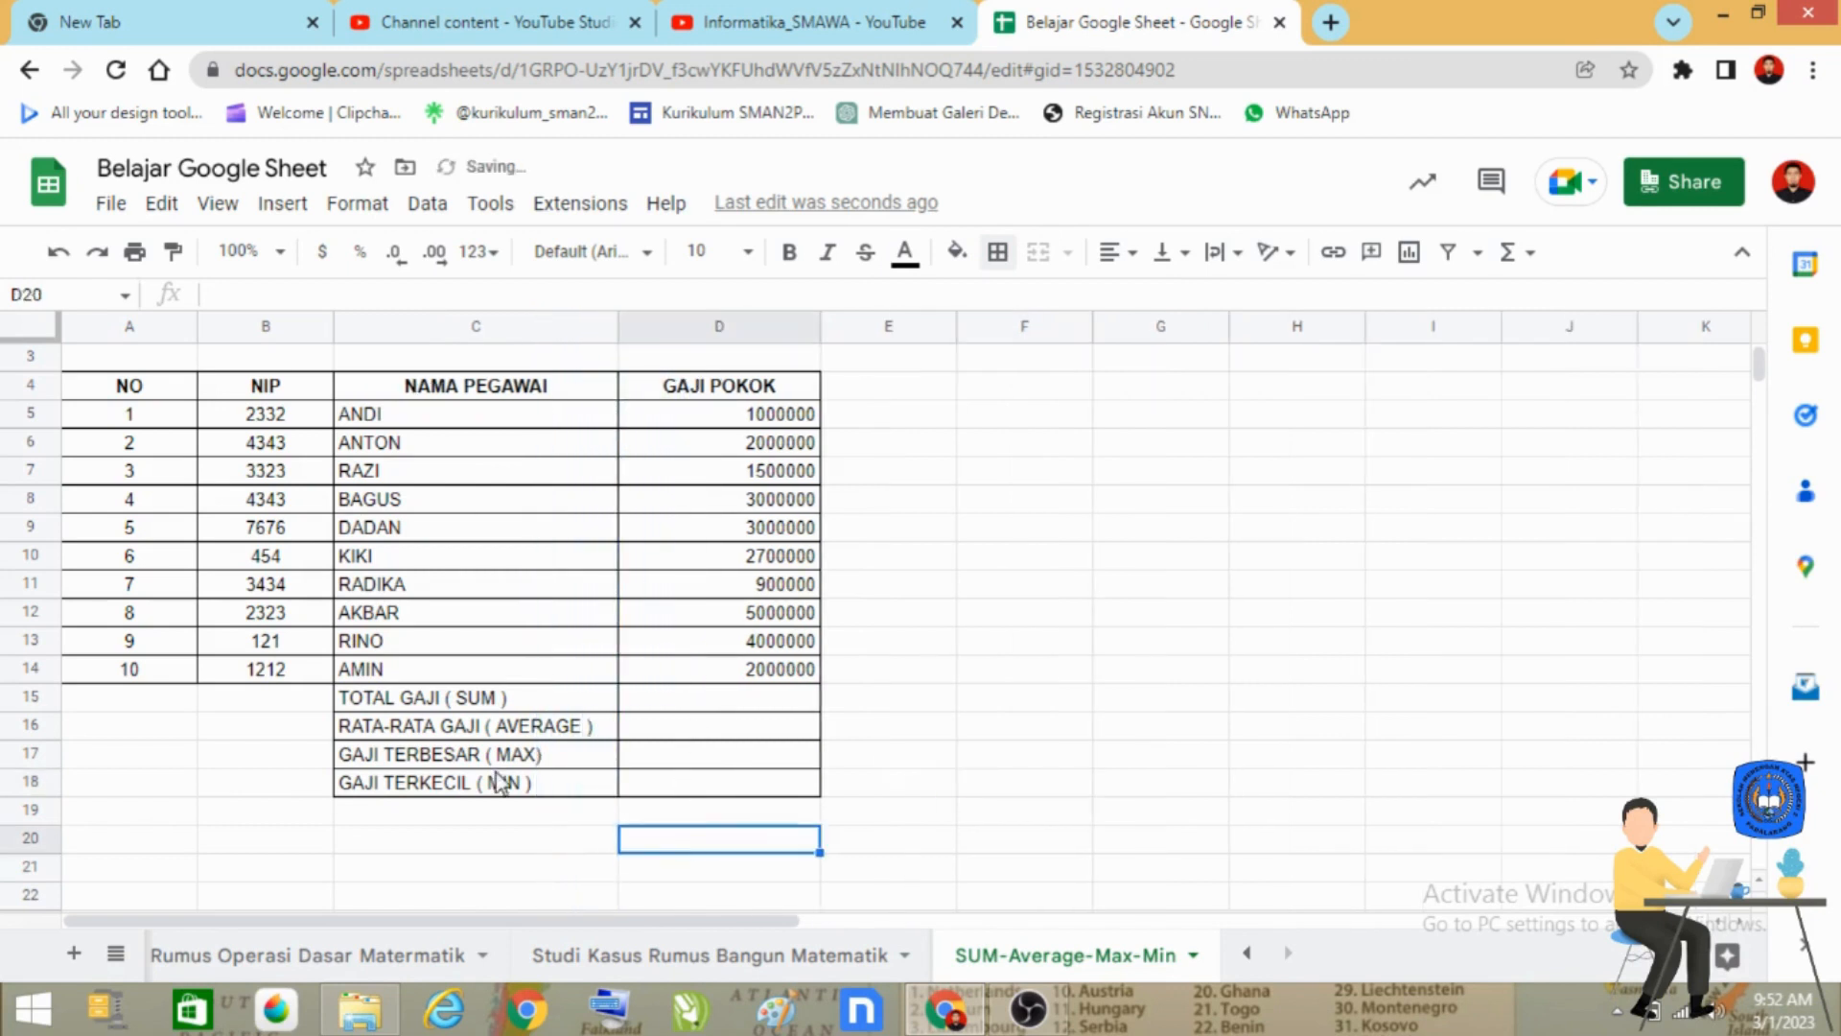
left_click_drag(479, 699, 491, 783)
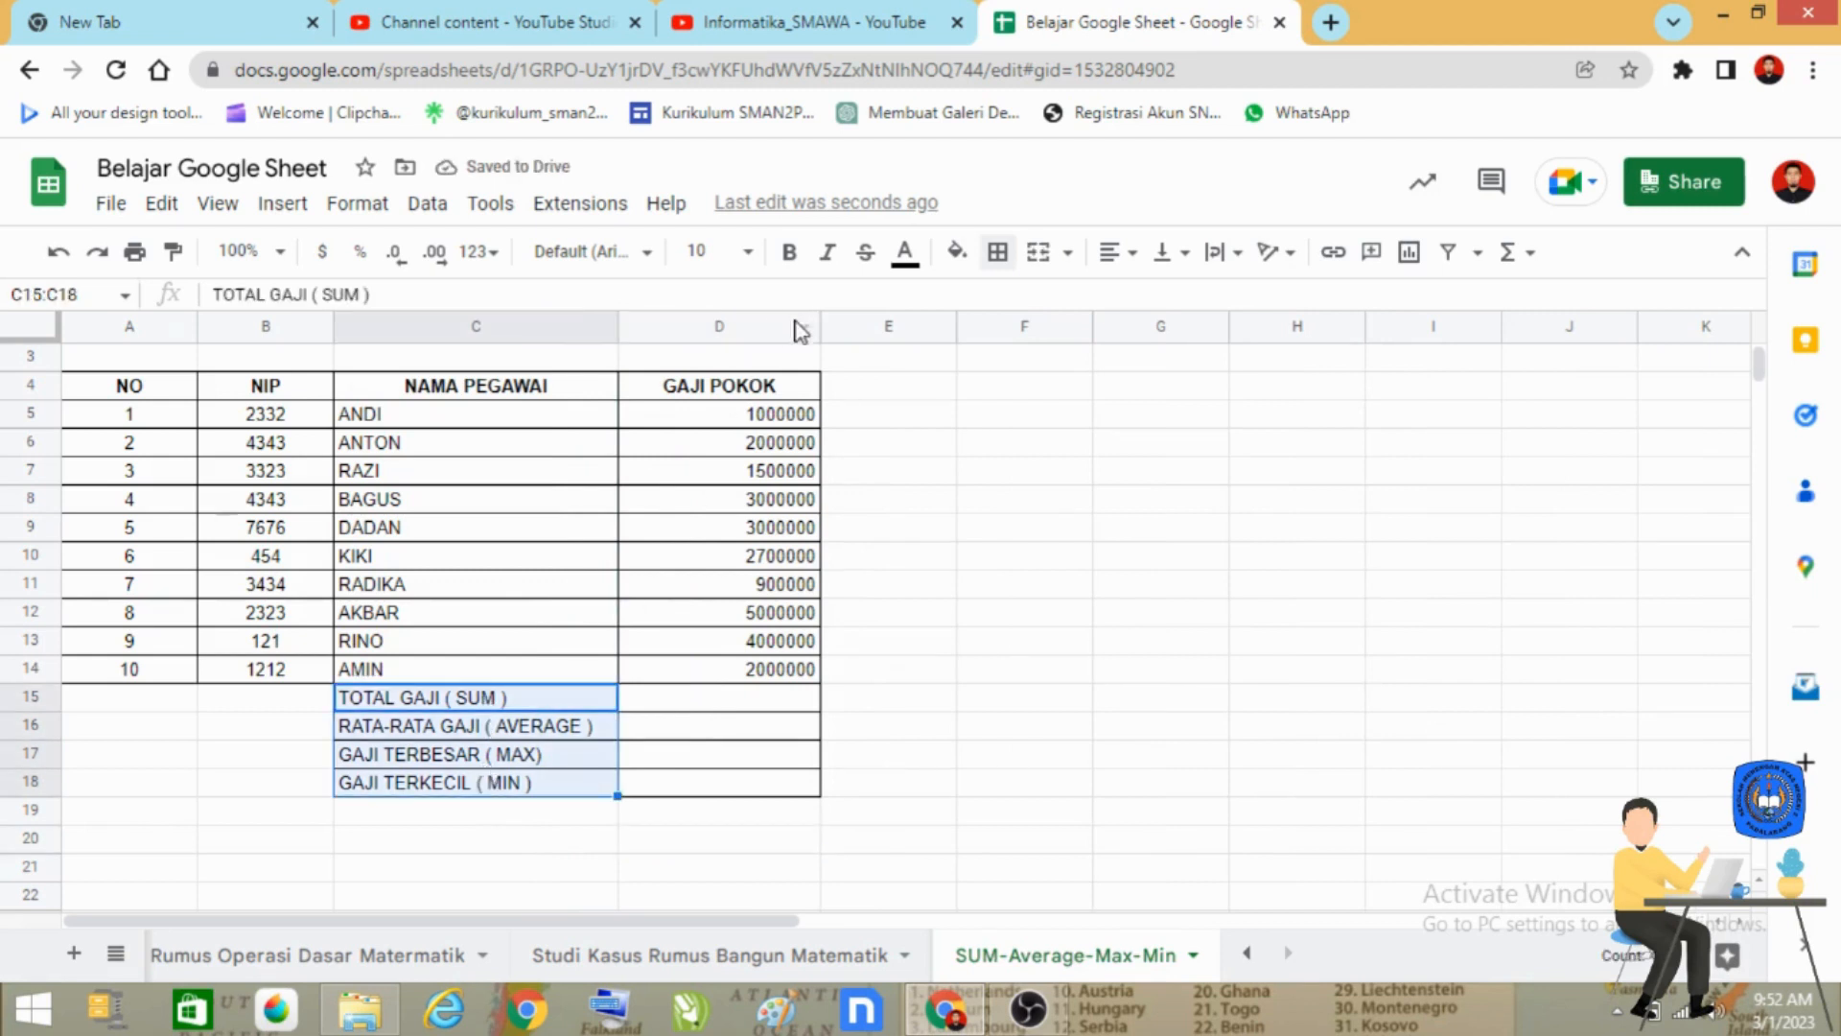
left_click(789, 252)
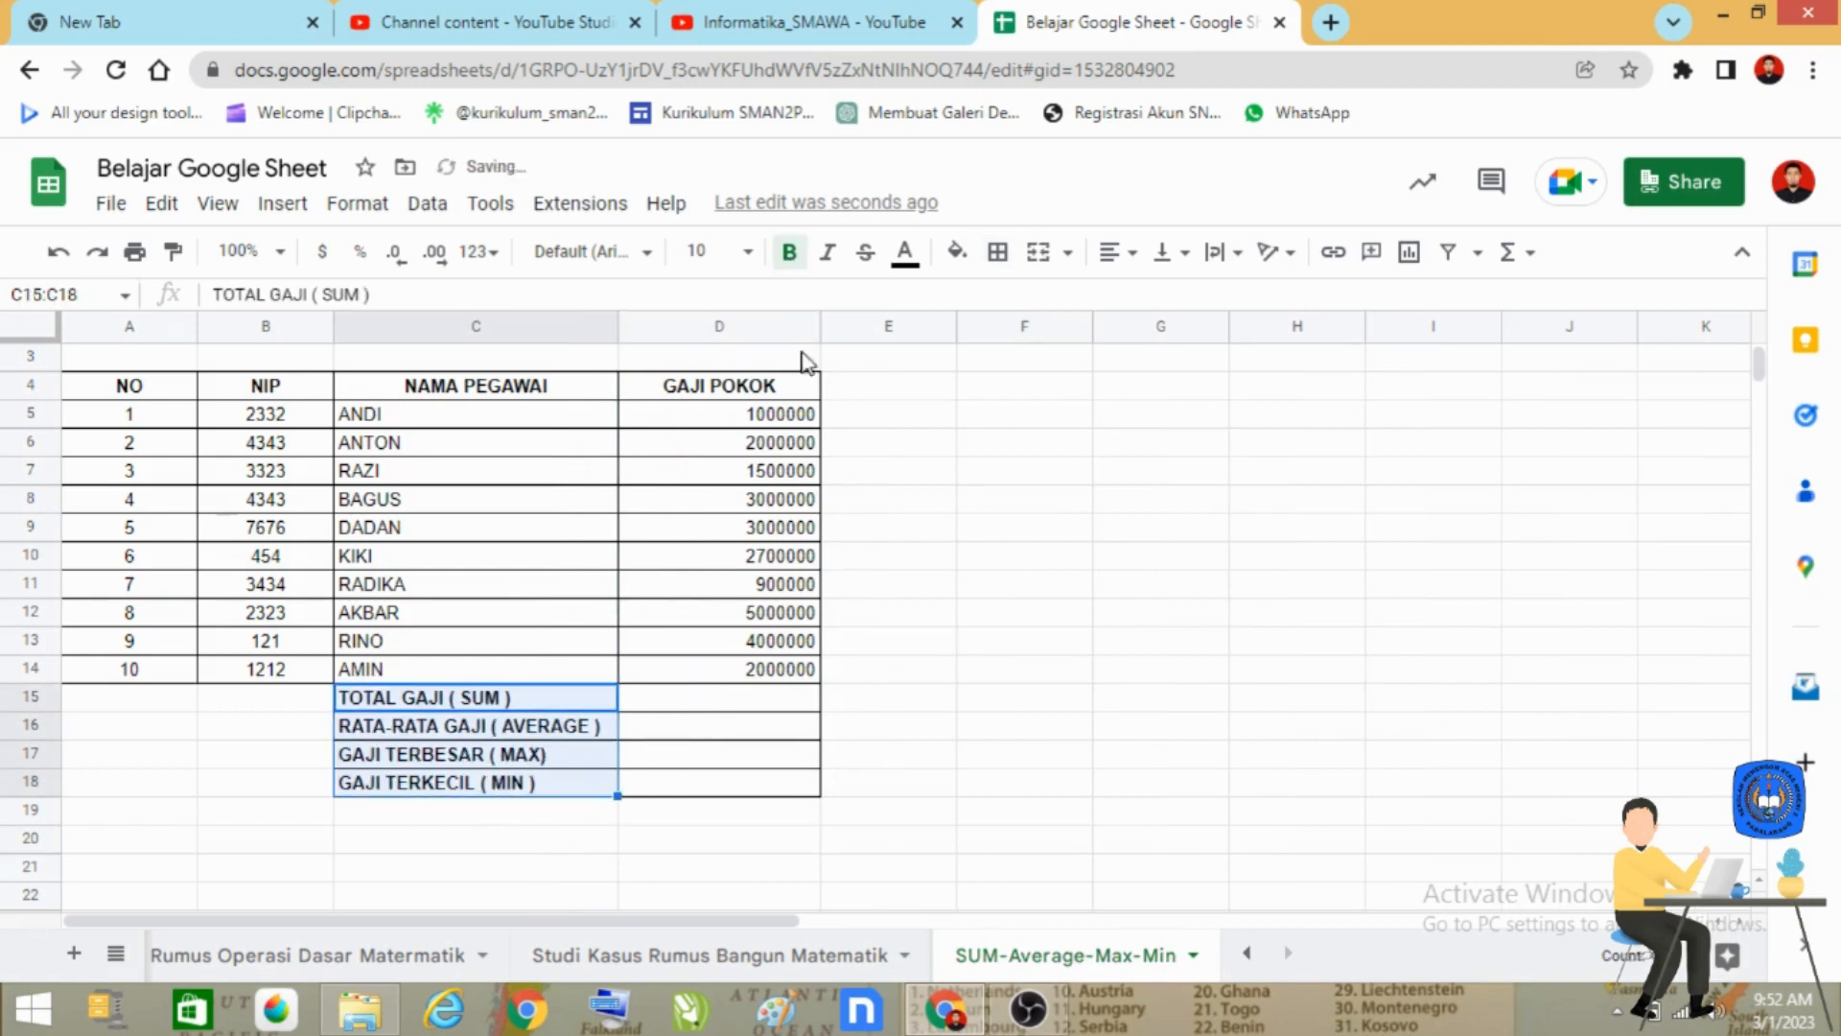
left_click(913, 850)
Fill the column heading cells A4:D4 with cyan.
scroll(582, 744, "up", 1)
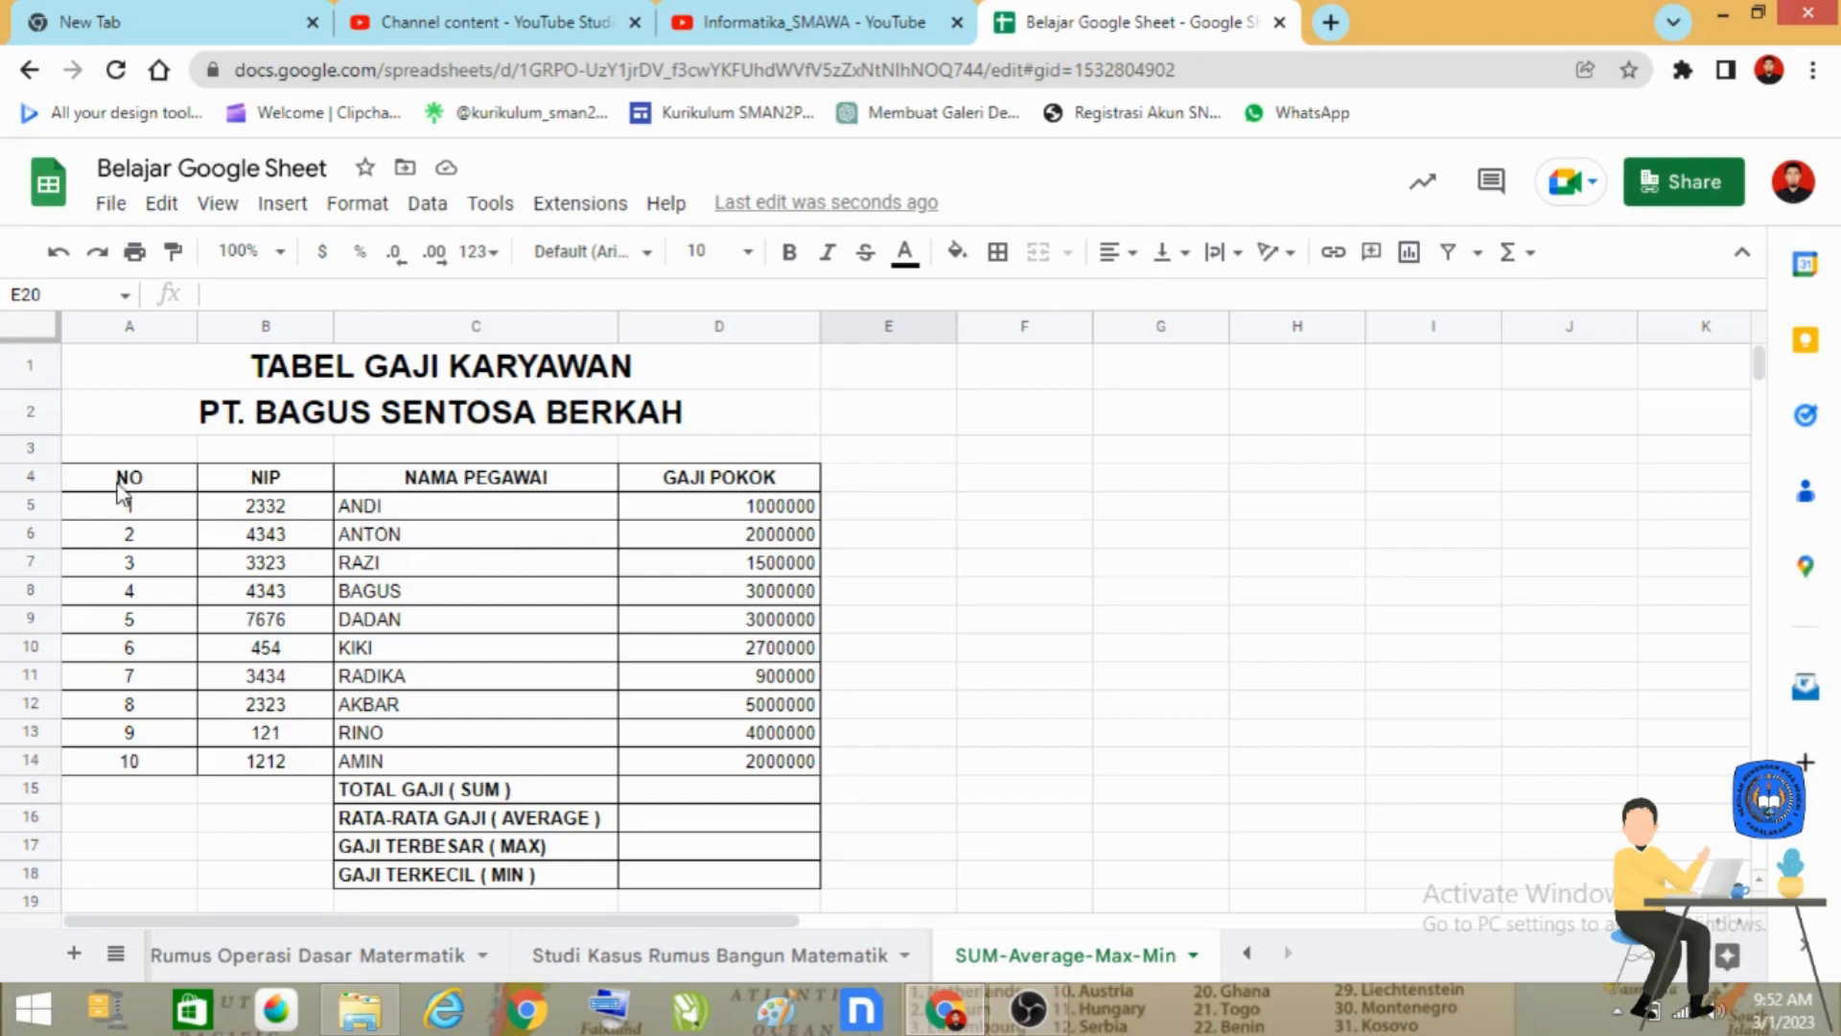
left_click_drag(119, 484, 727, 484)
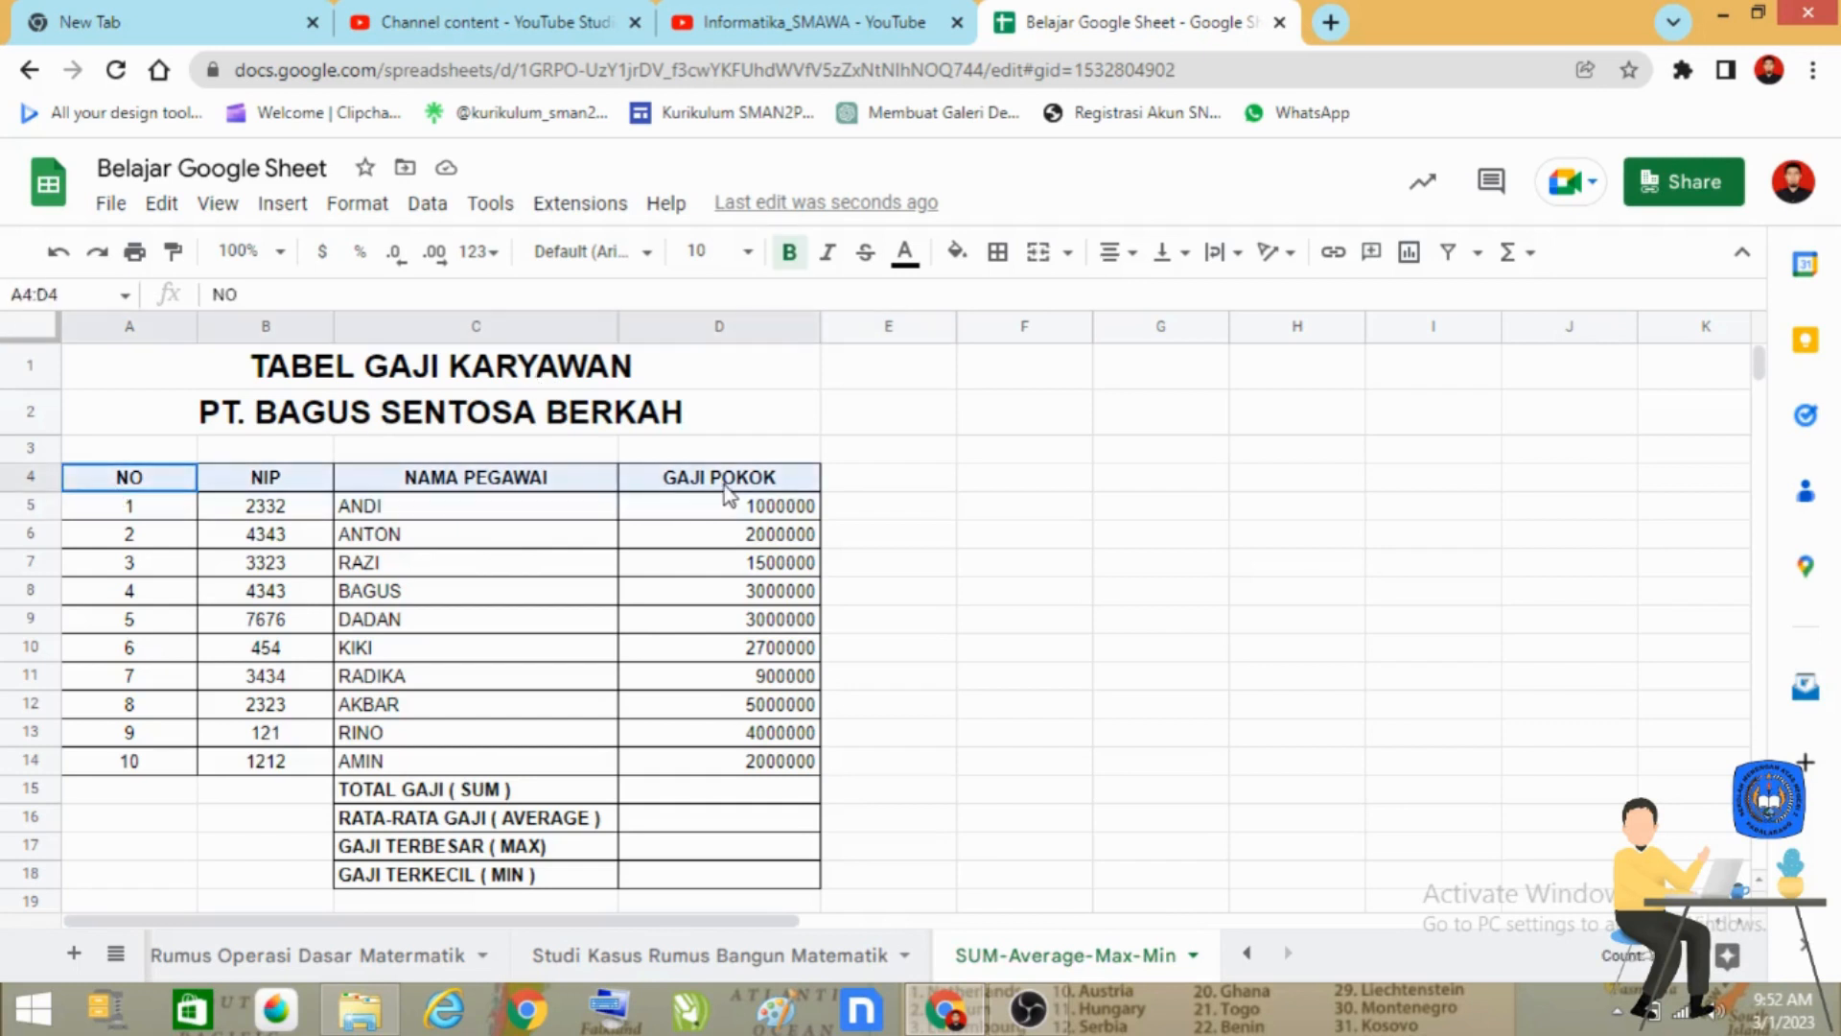
left_click(953, 253)
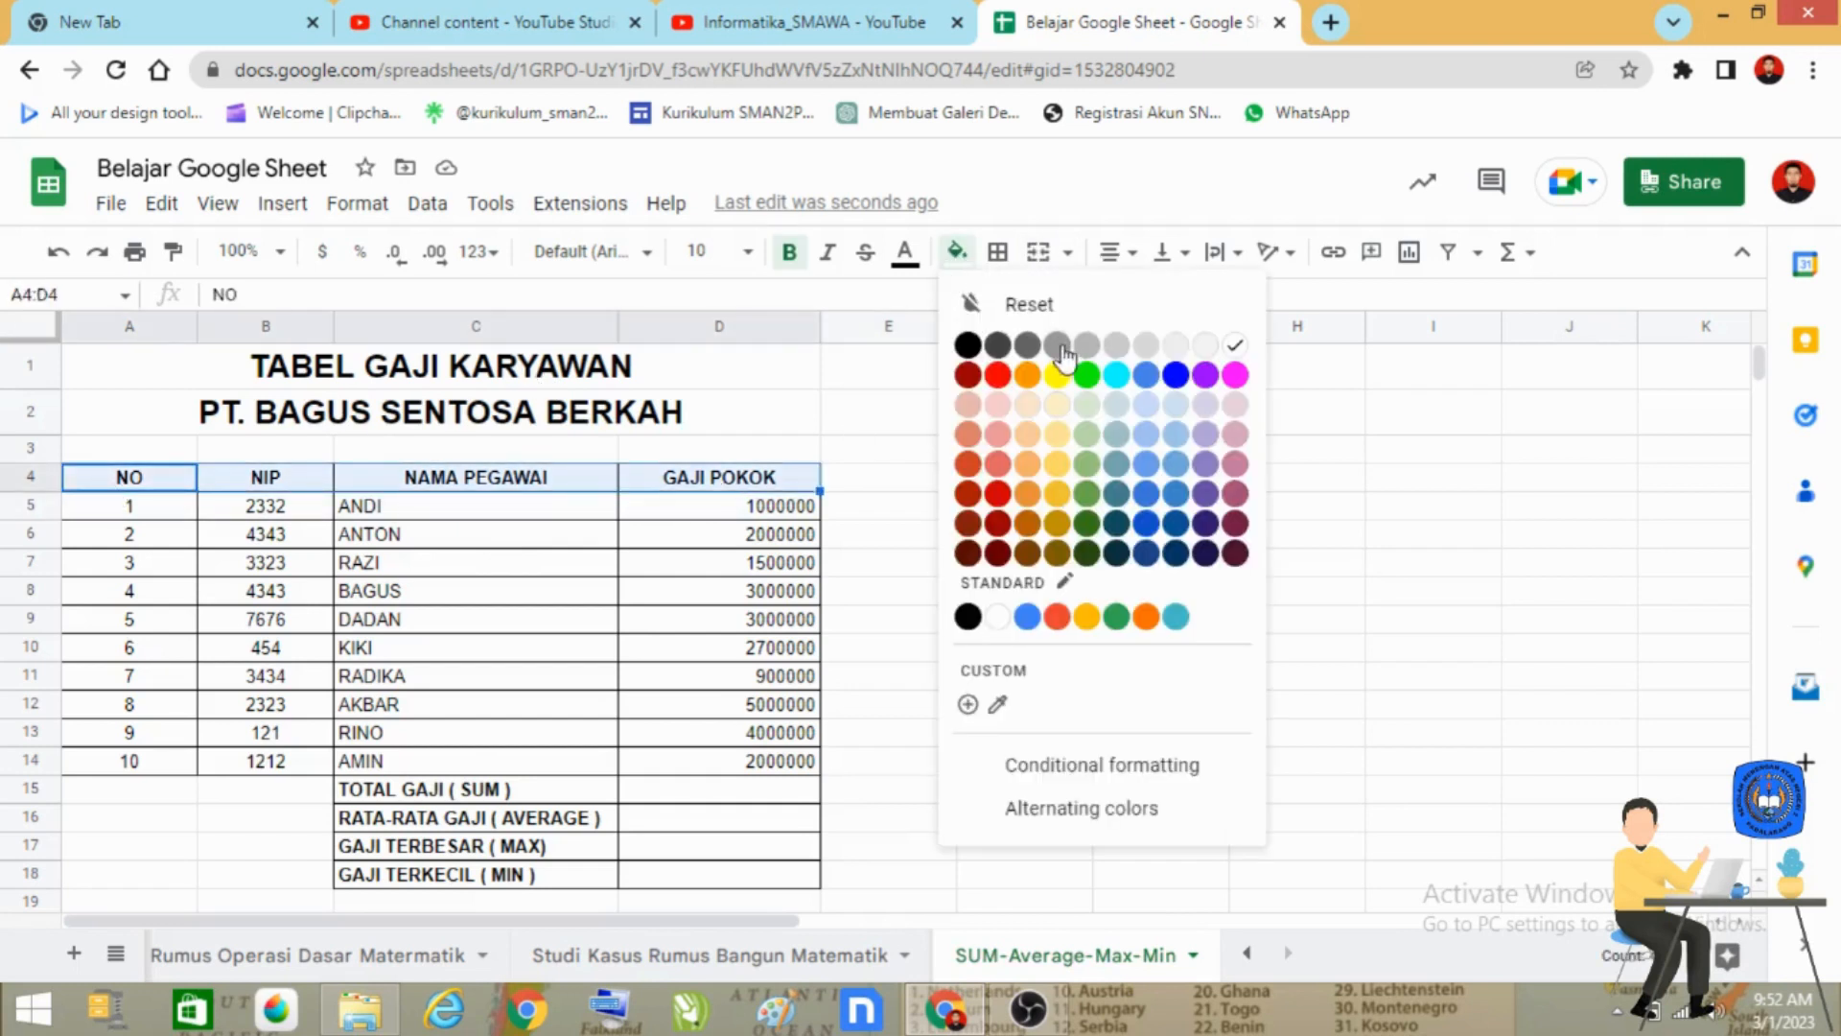
left_click(1116, 375)
left_click(987, 699)
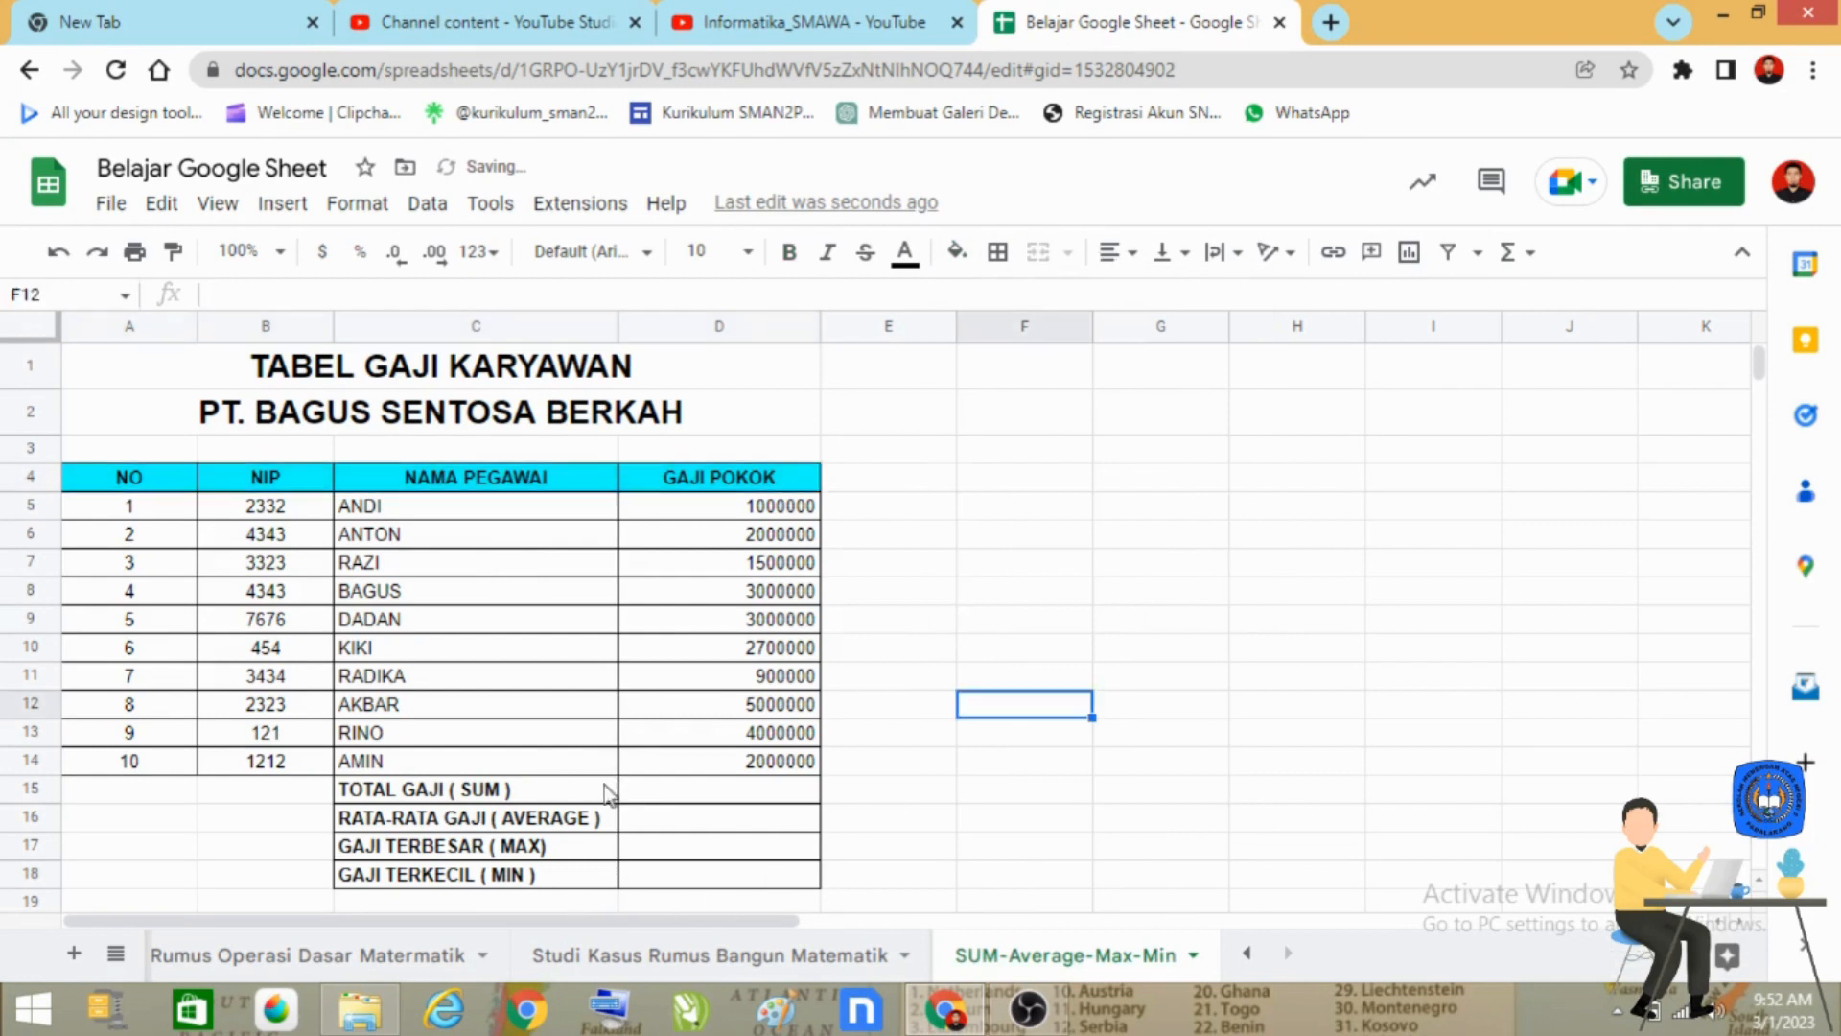
Fill the summary label cells C15:C18 with the same cyan as the column headings.
left_click_drag(606, 794, 604, 875)
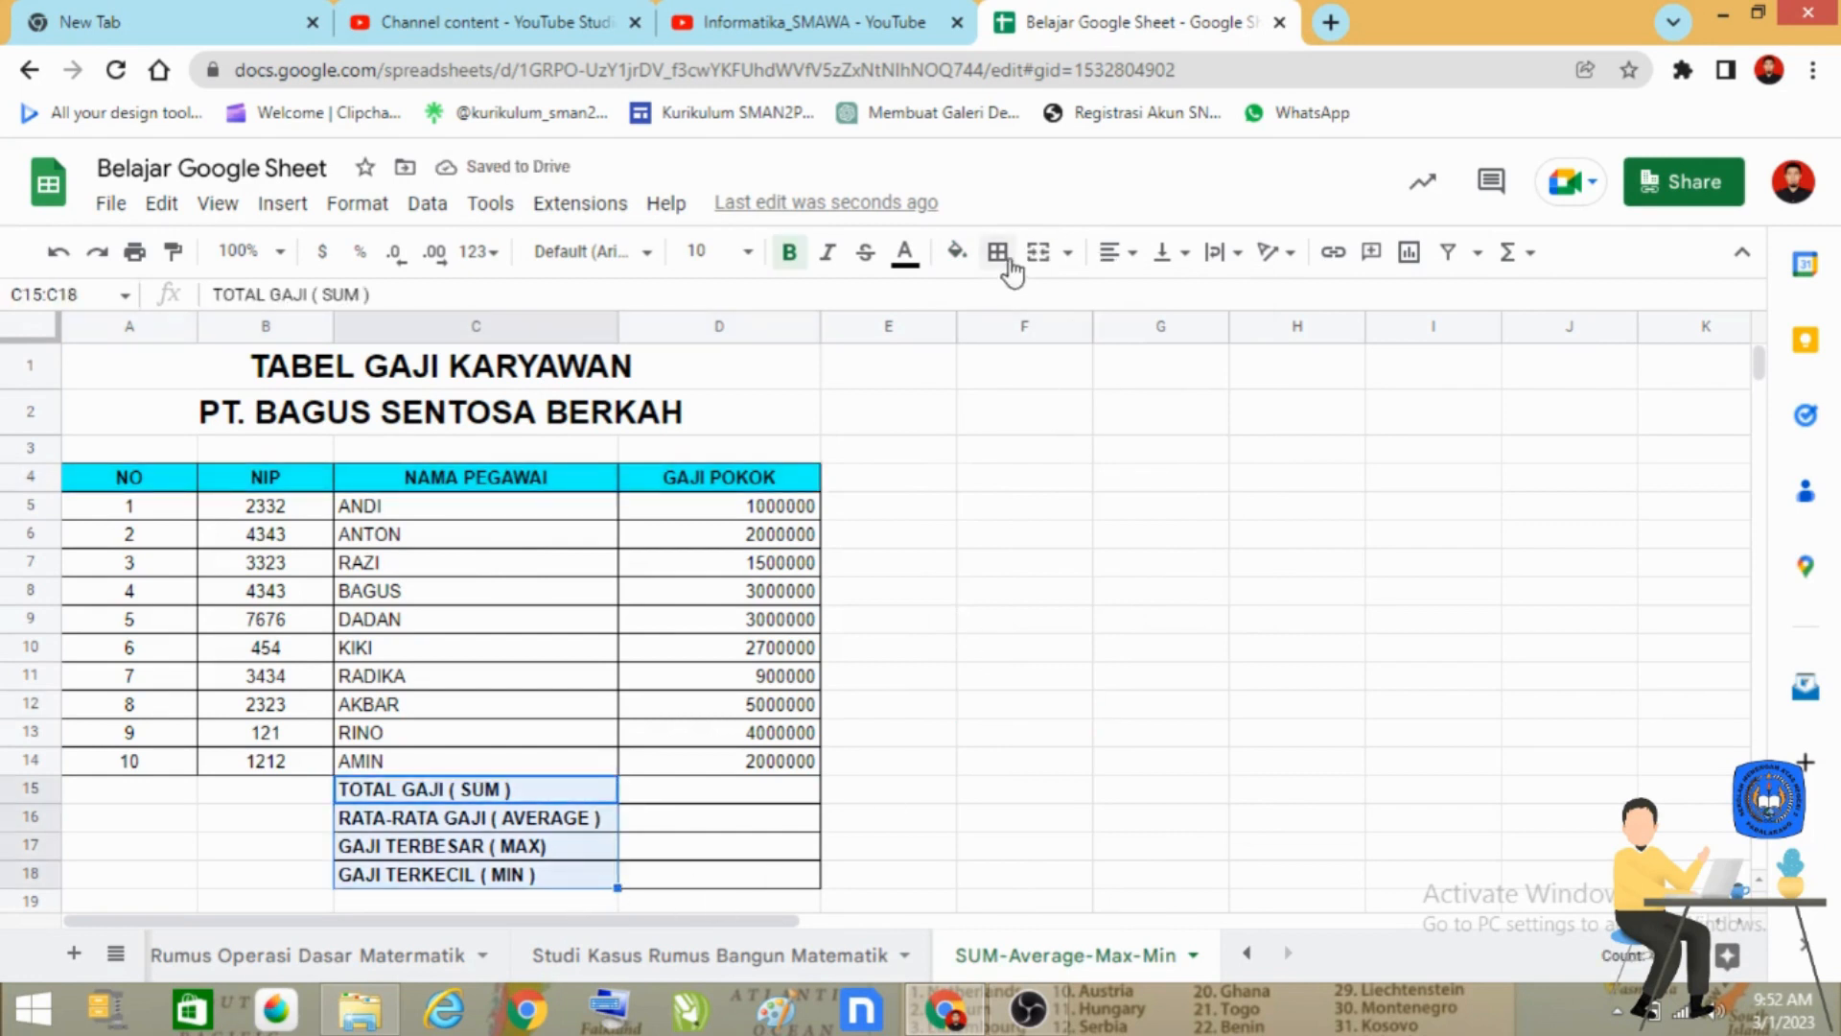
left_click(956, 252)
left_click(1115, 375)
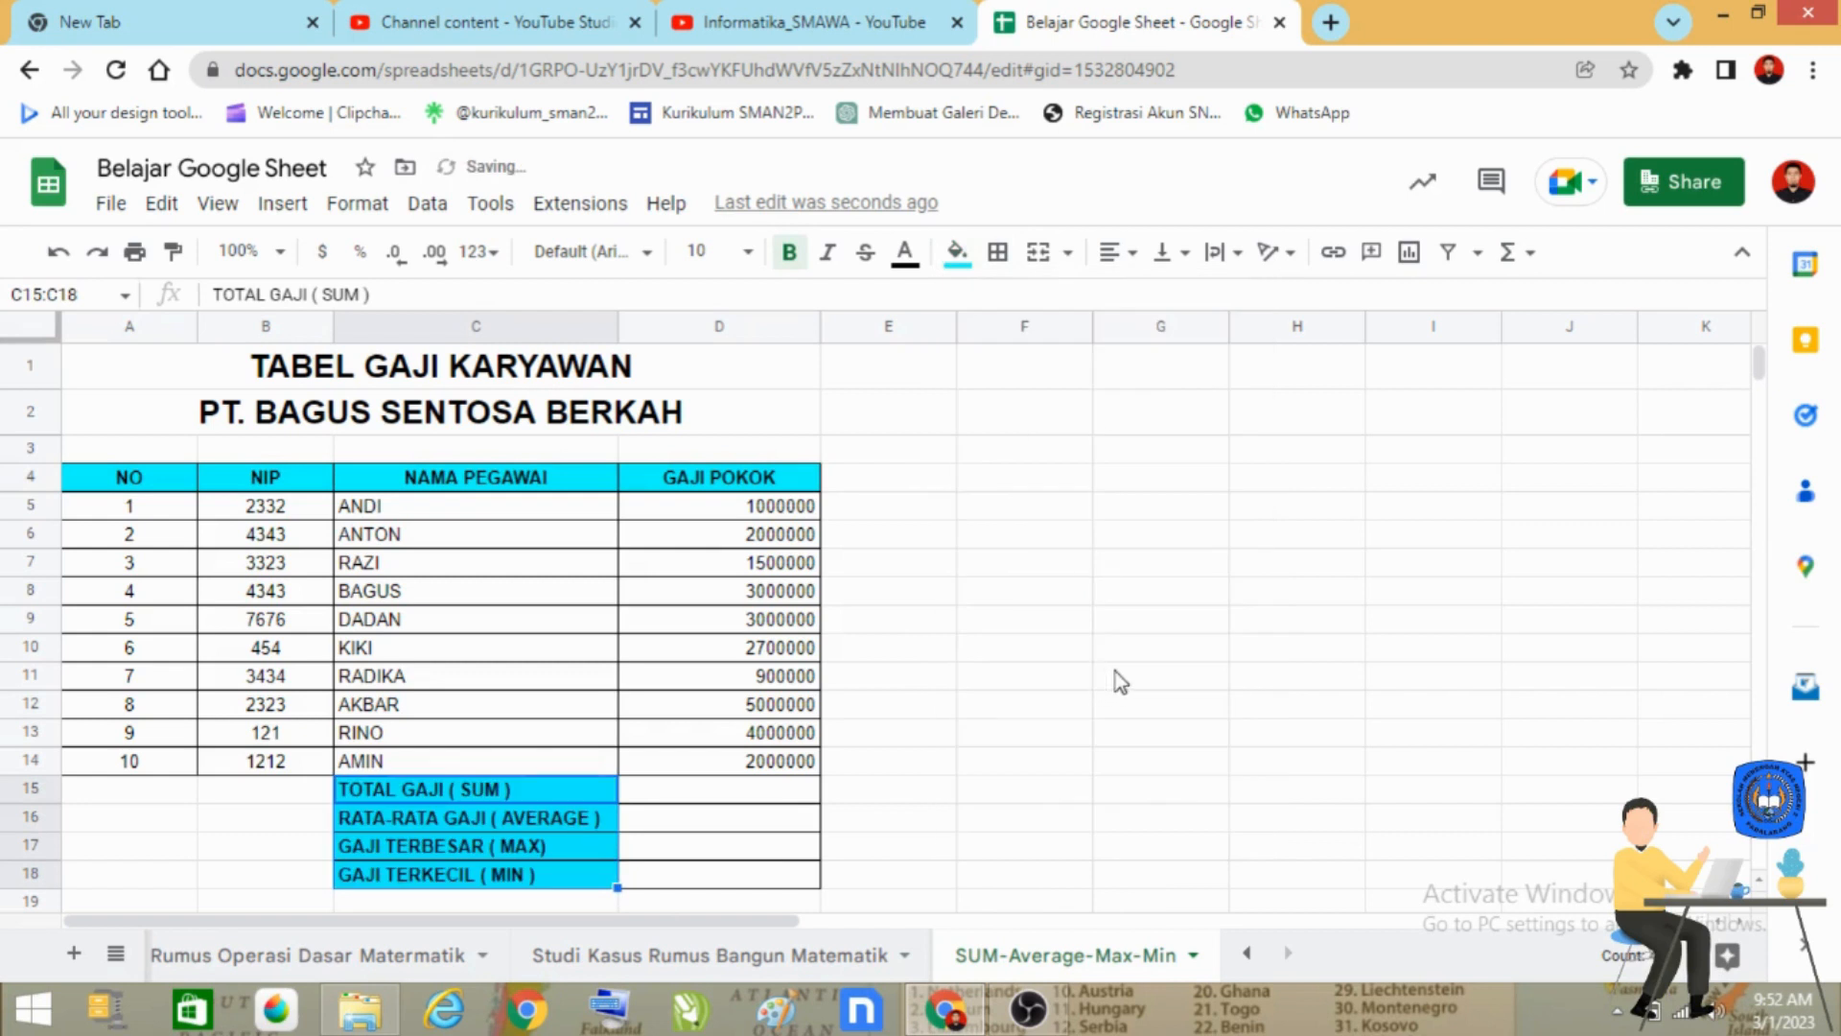
left_click(1116, 676)
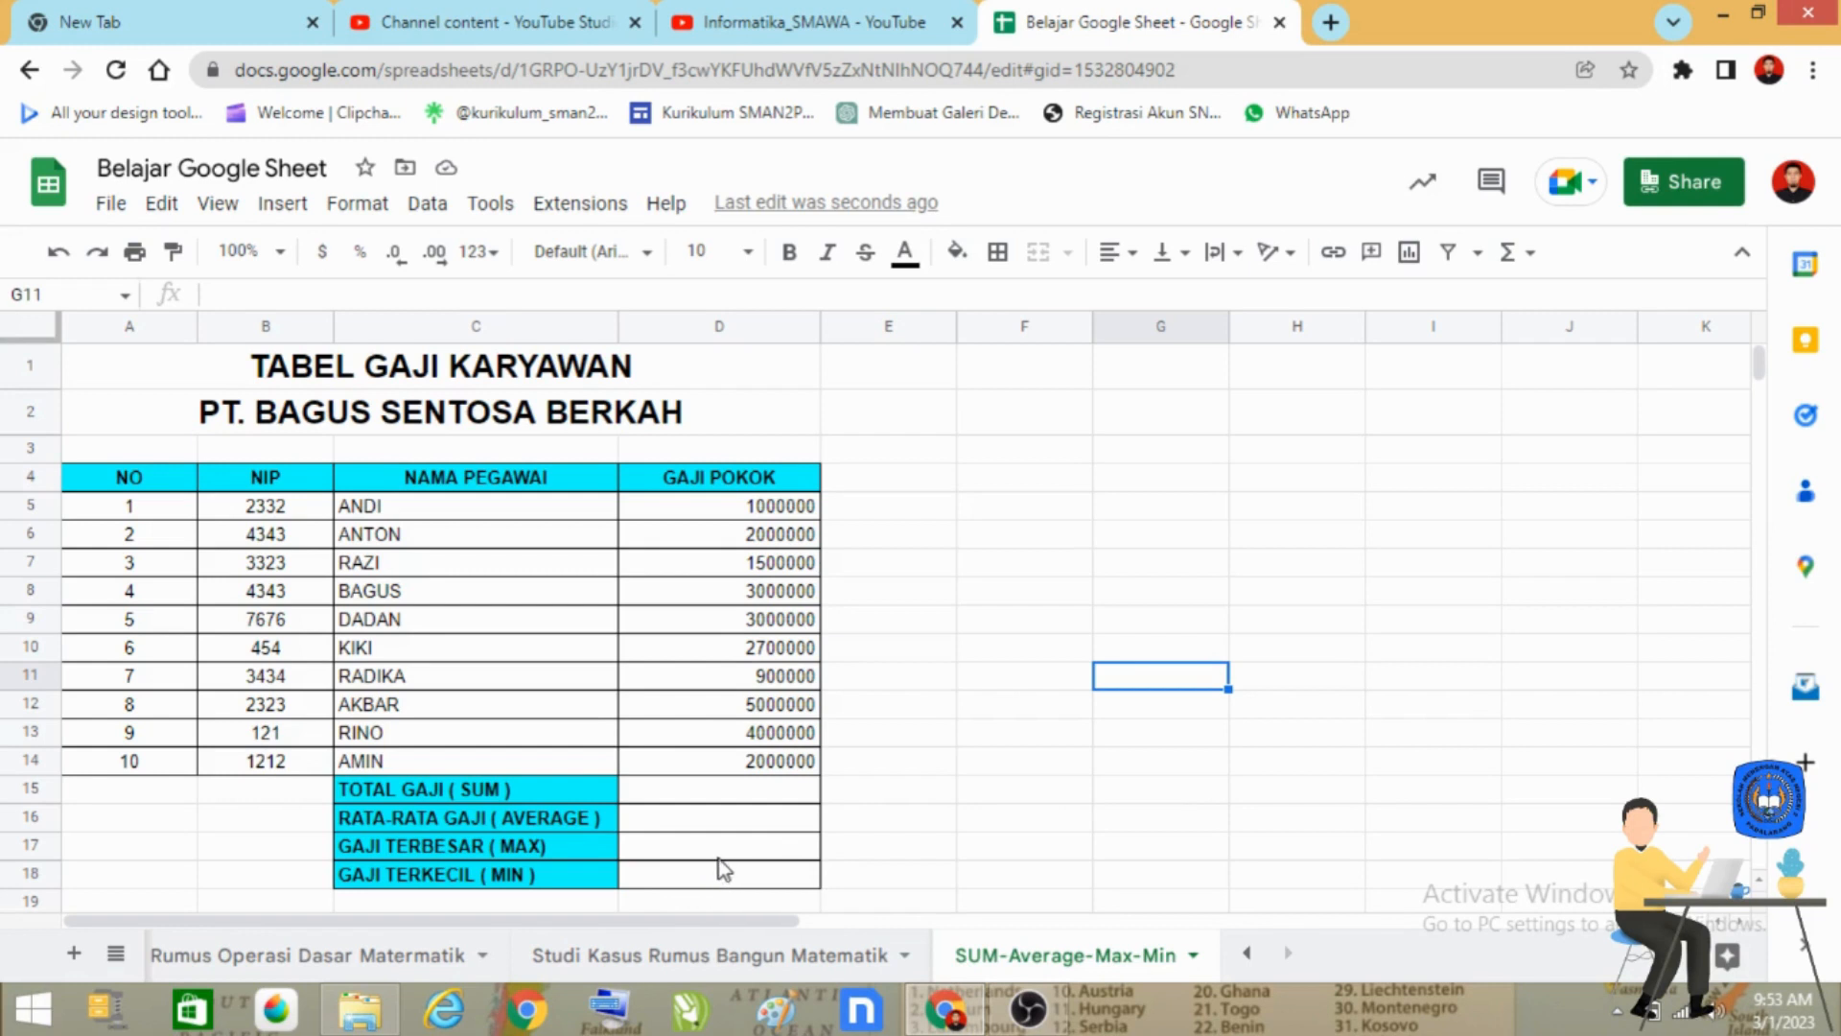
Enter the formula =SUM(D5:D14) in cell D15 to total the ten base salaries.
left_click(733, 791)
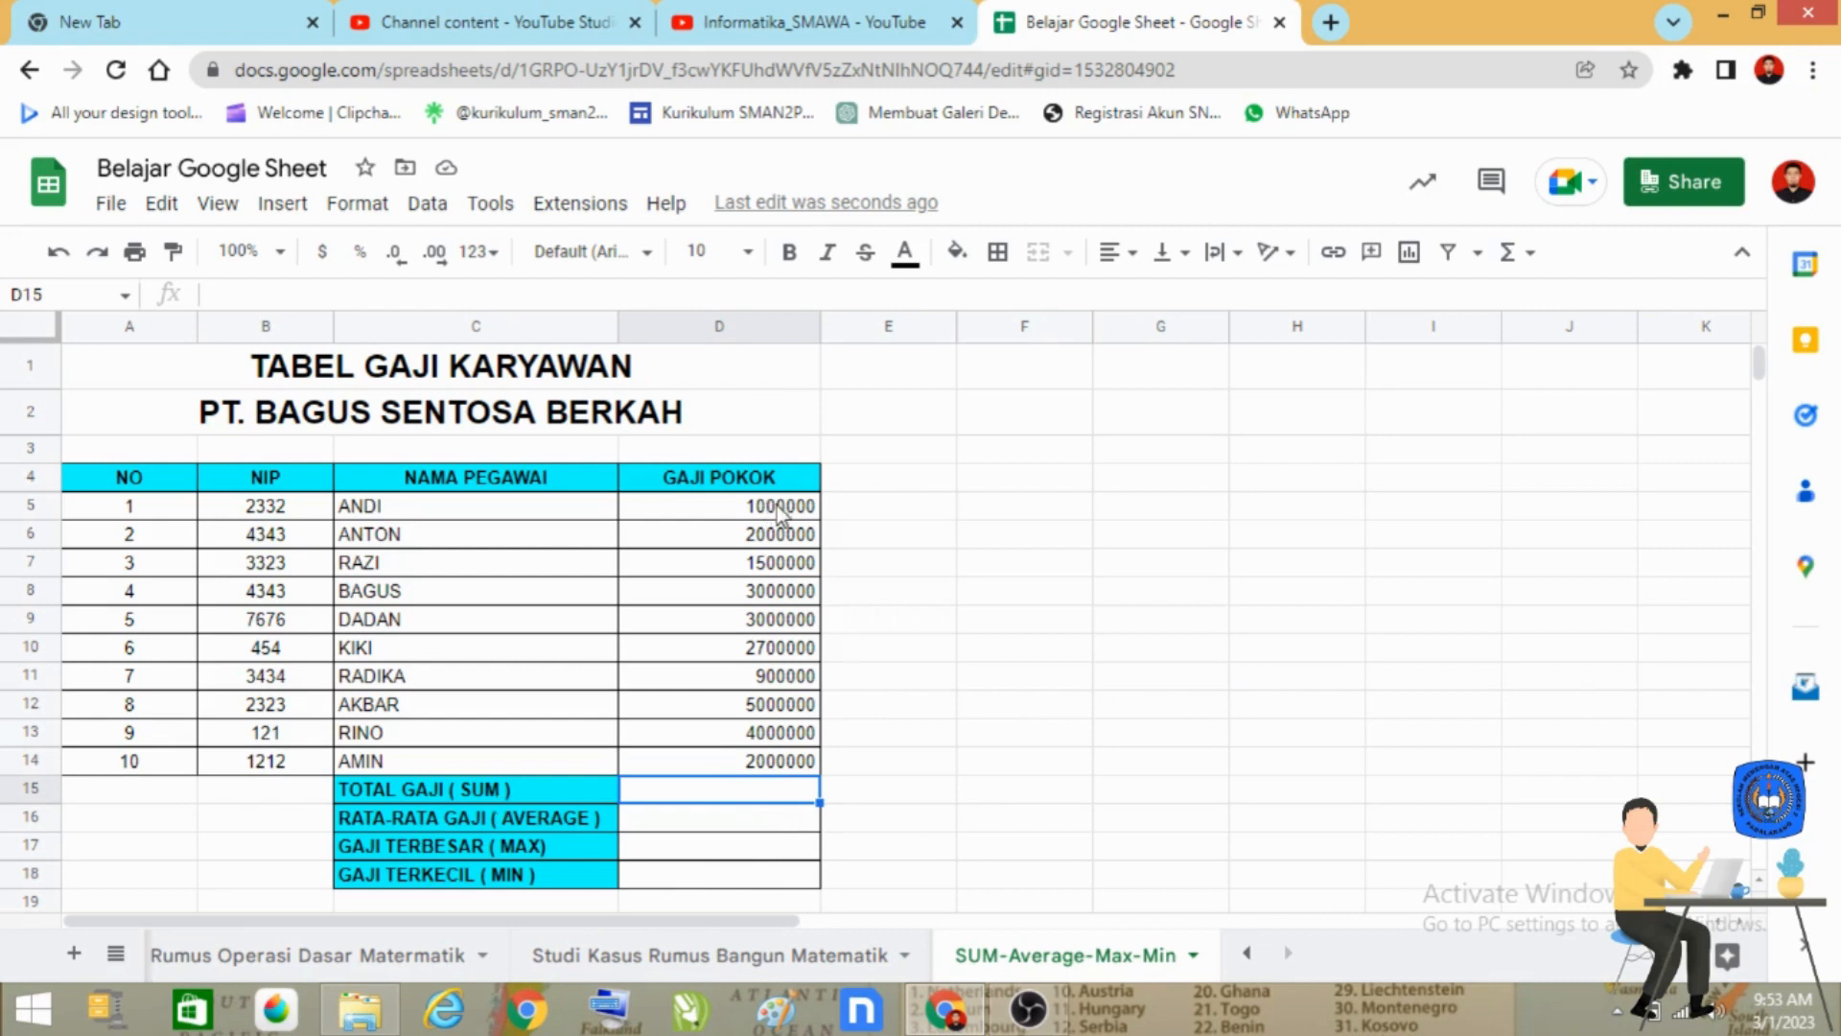
left_click_drag(781, 506, 772, 779)
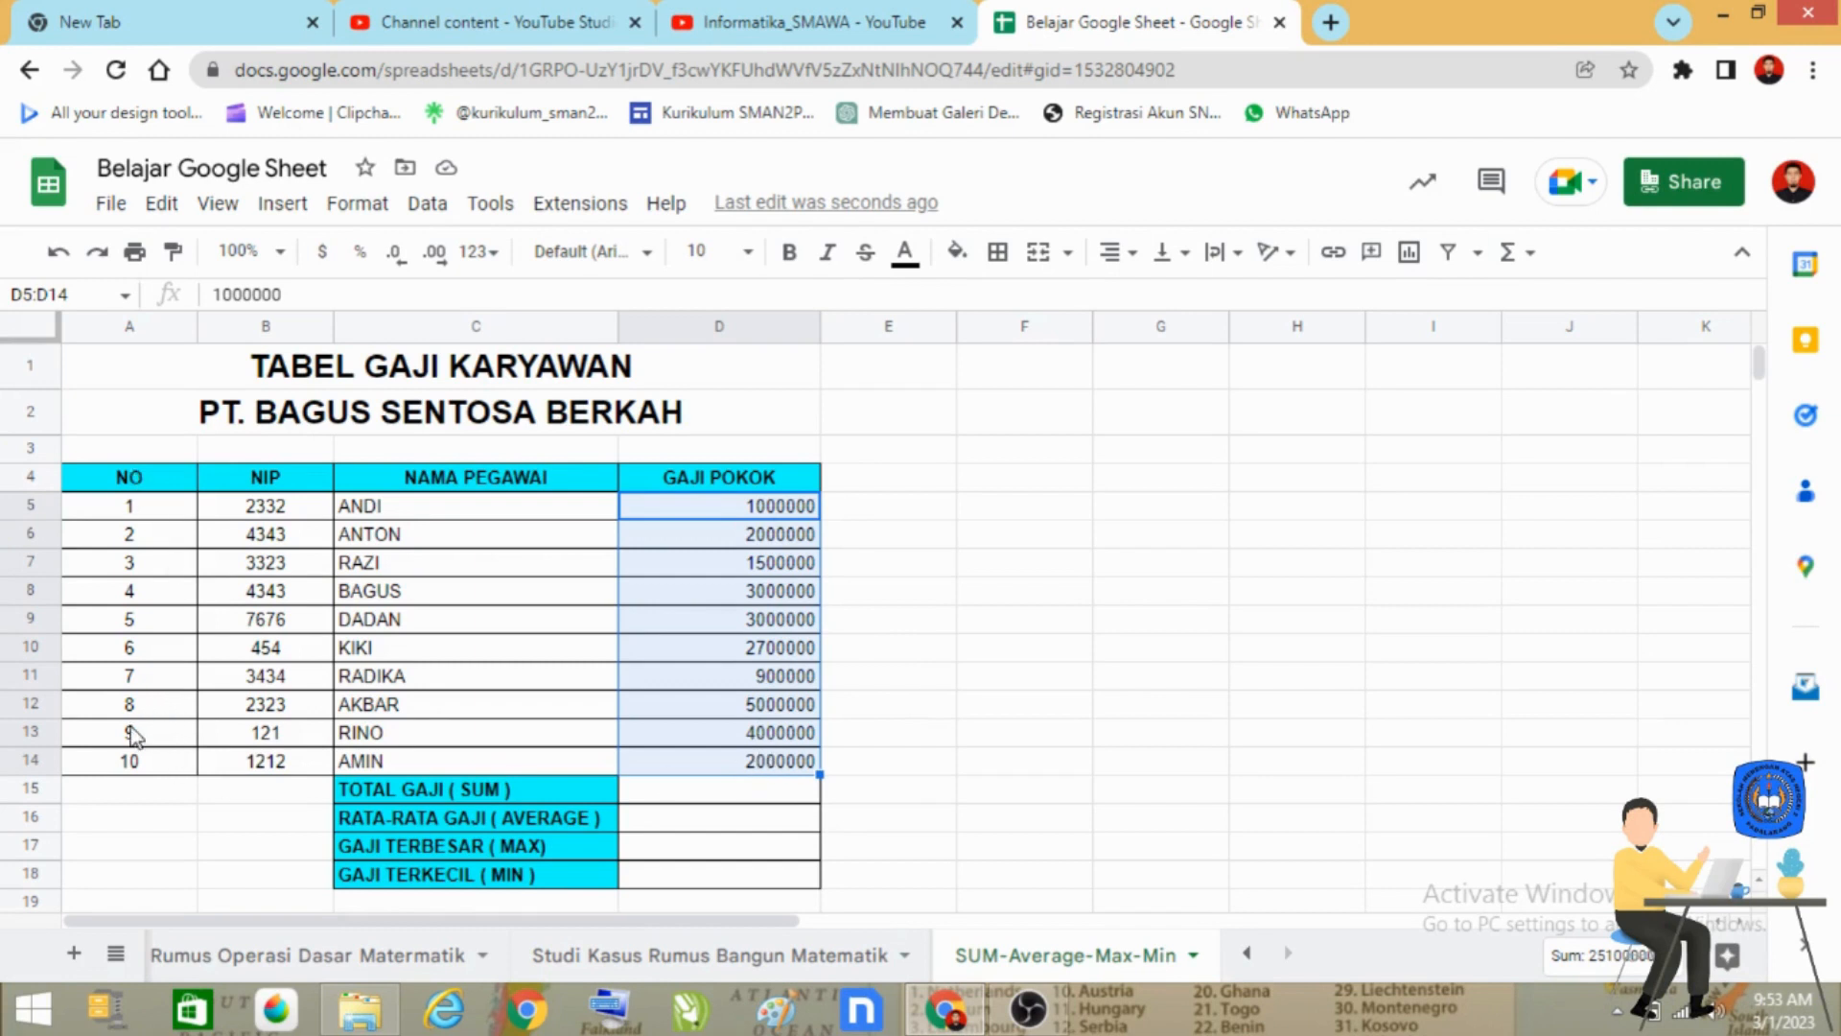
left_click(789, 796)
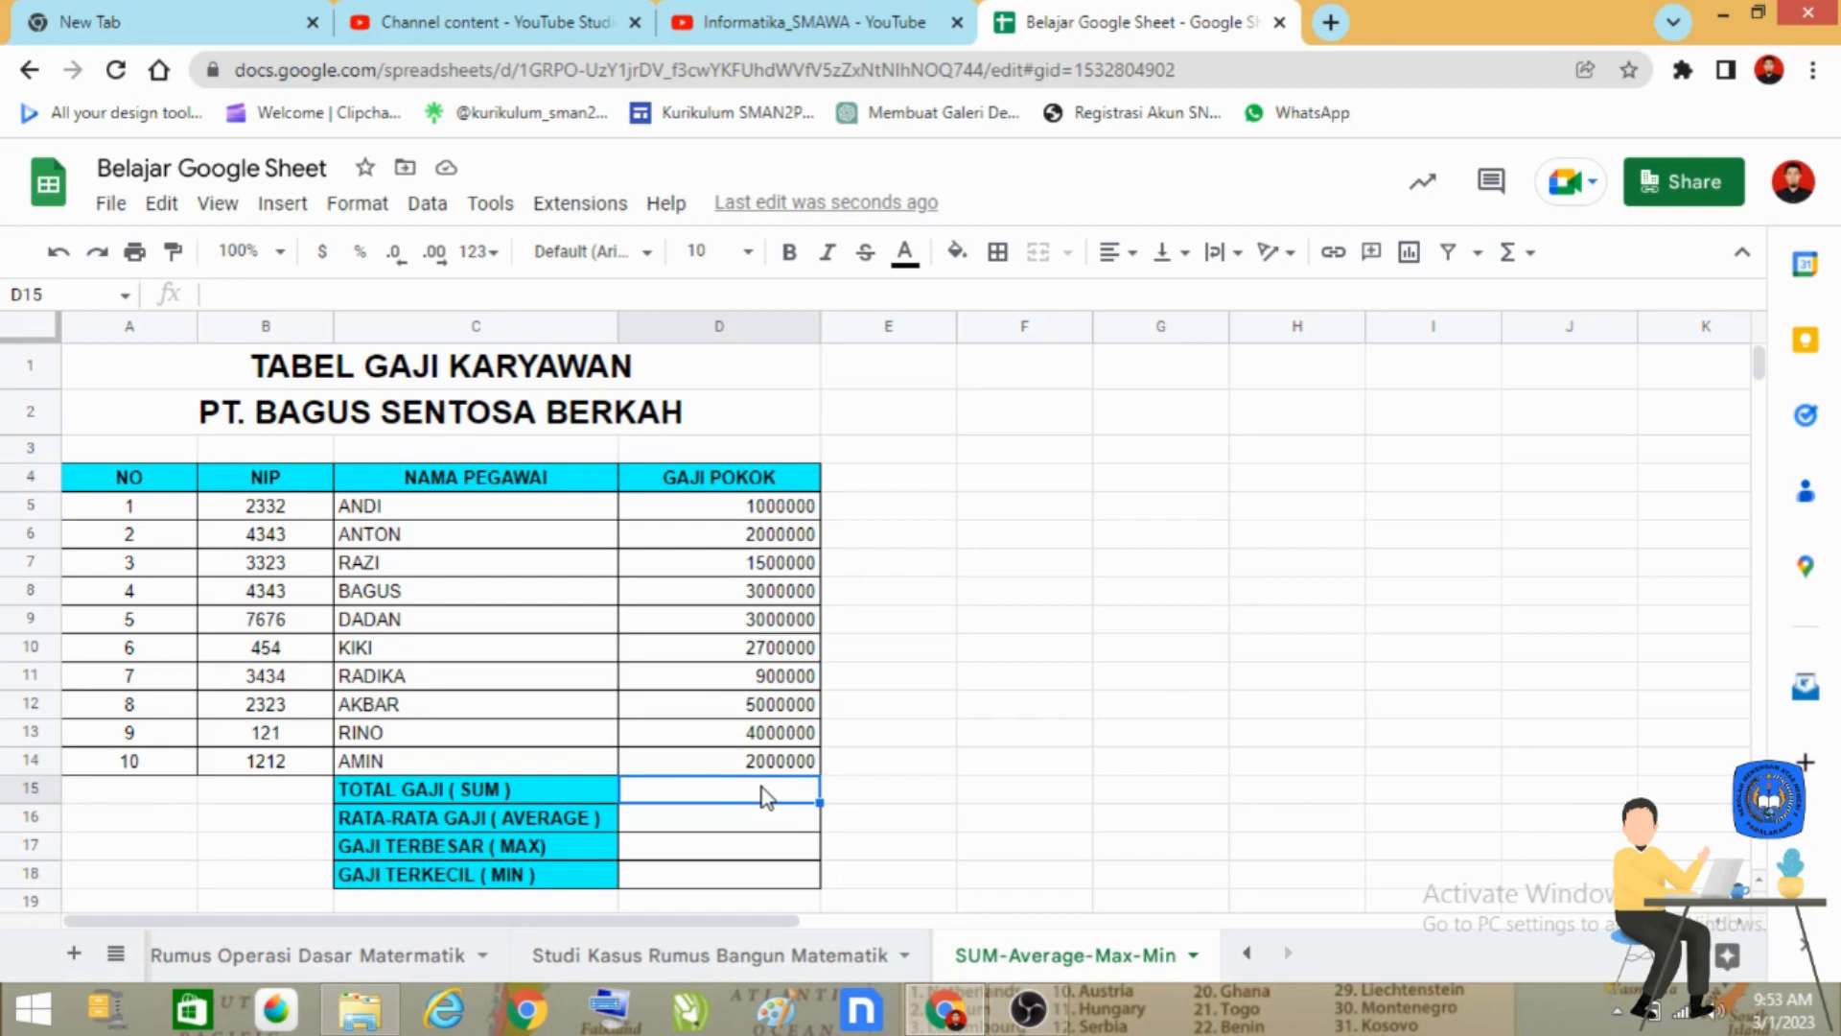
type("=")
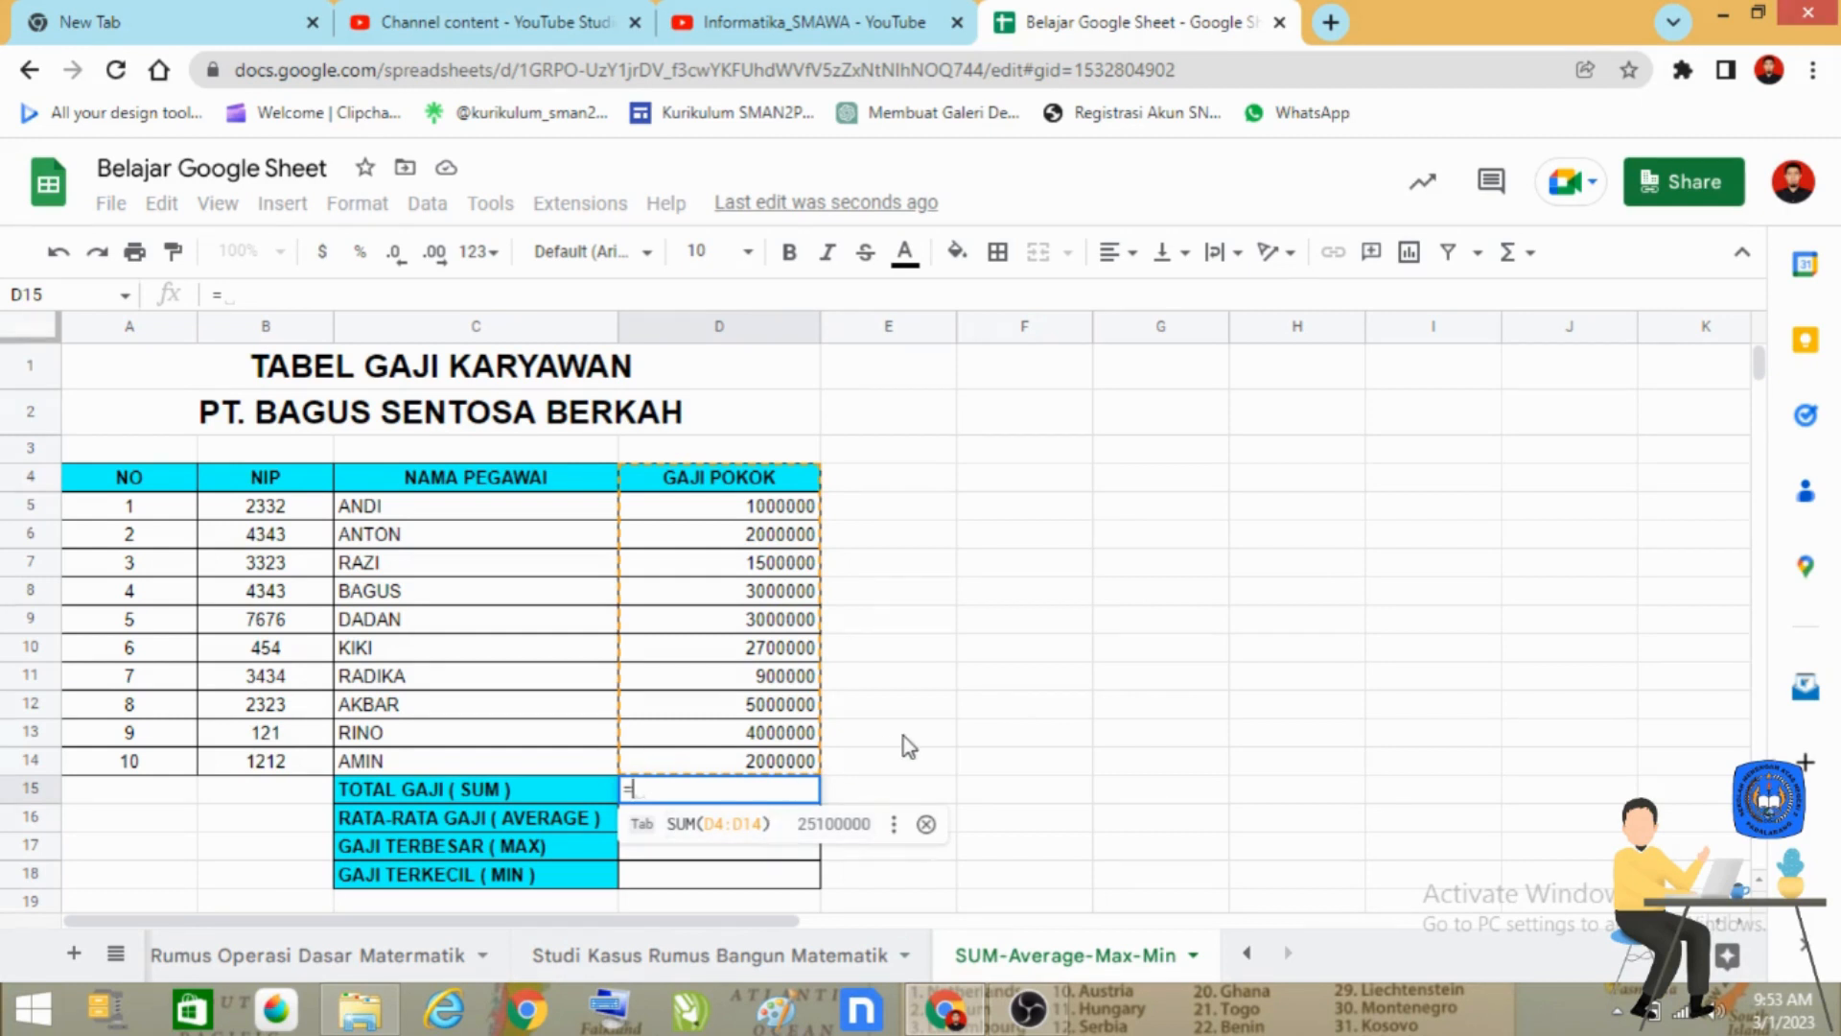
type("SUM")
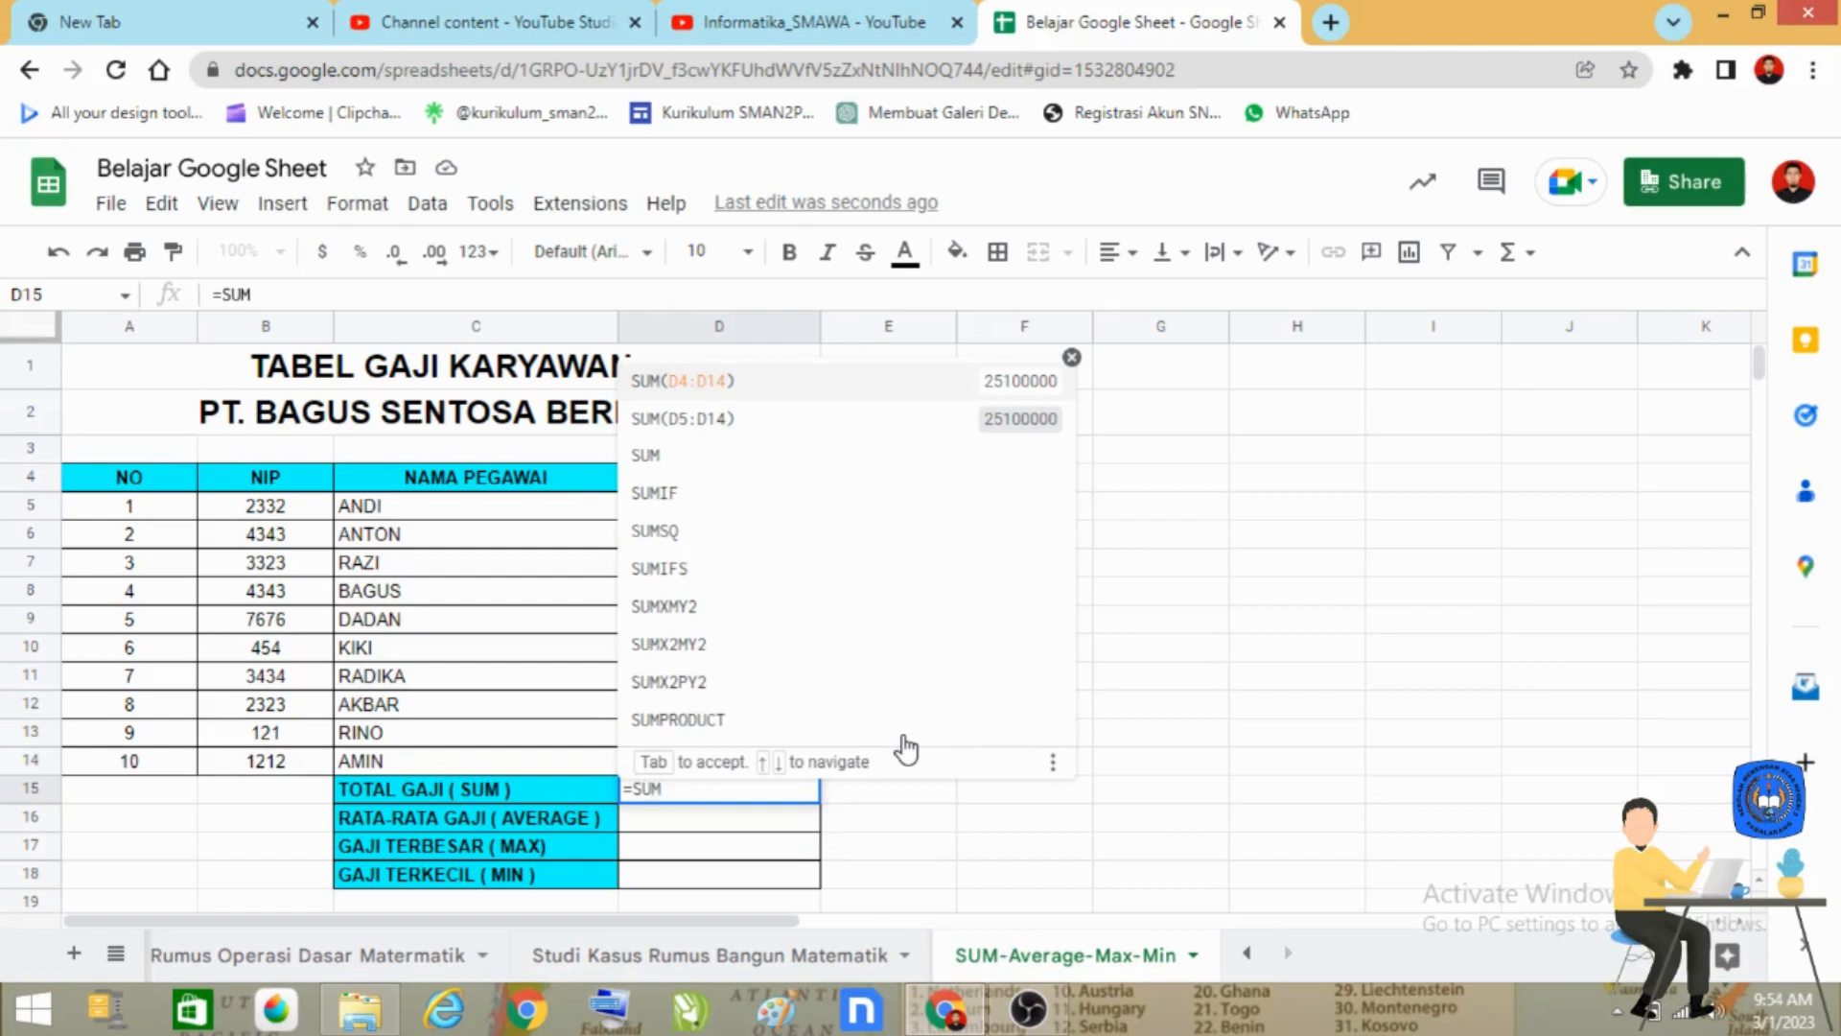
type("(")
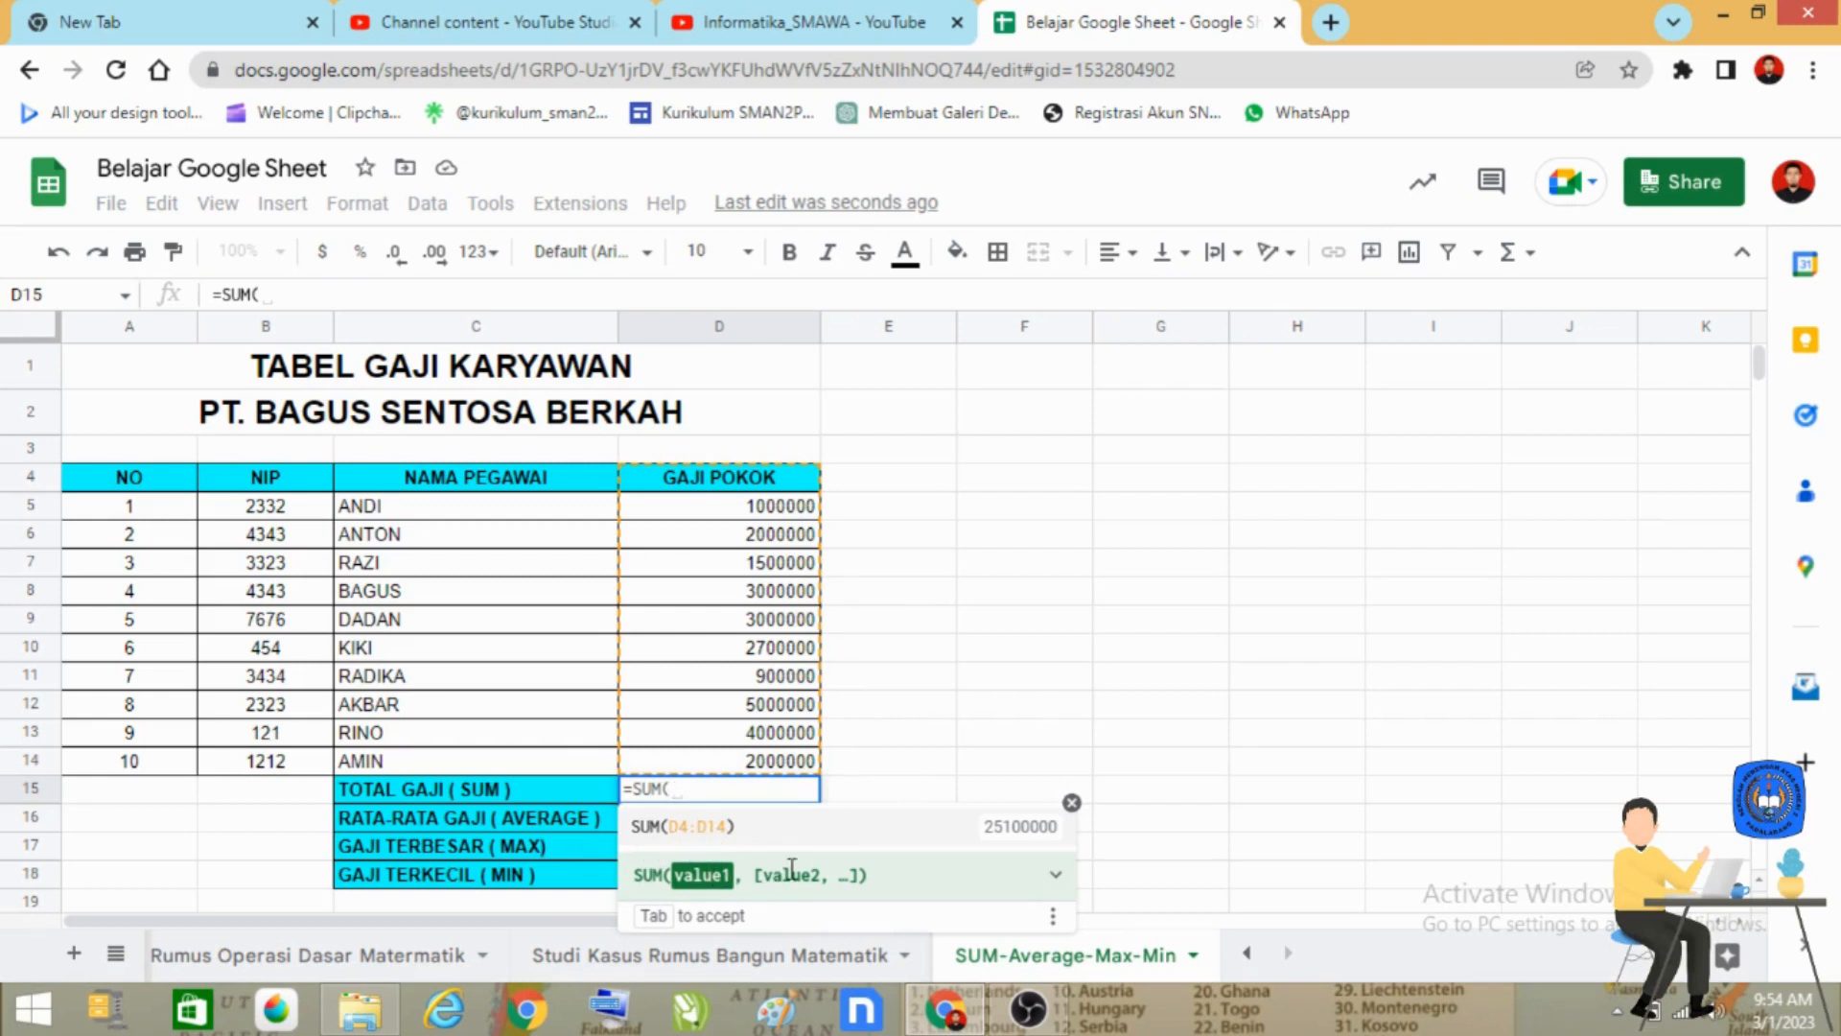
left_click(769, 516)
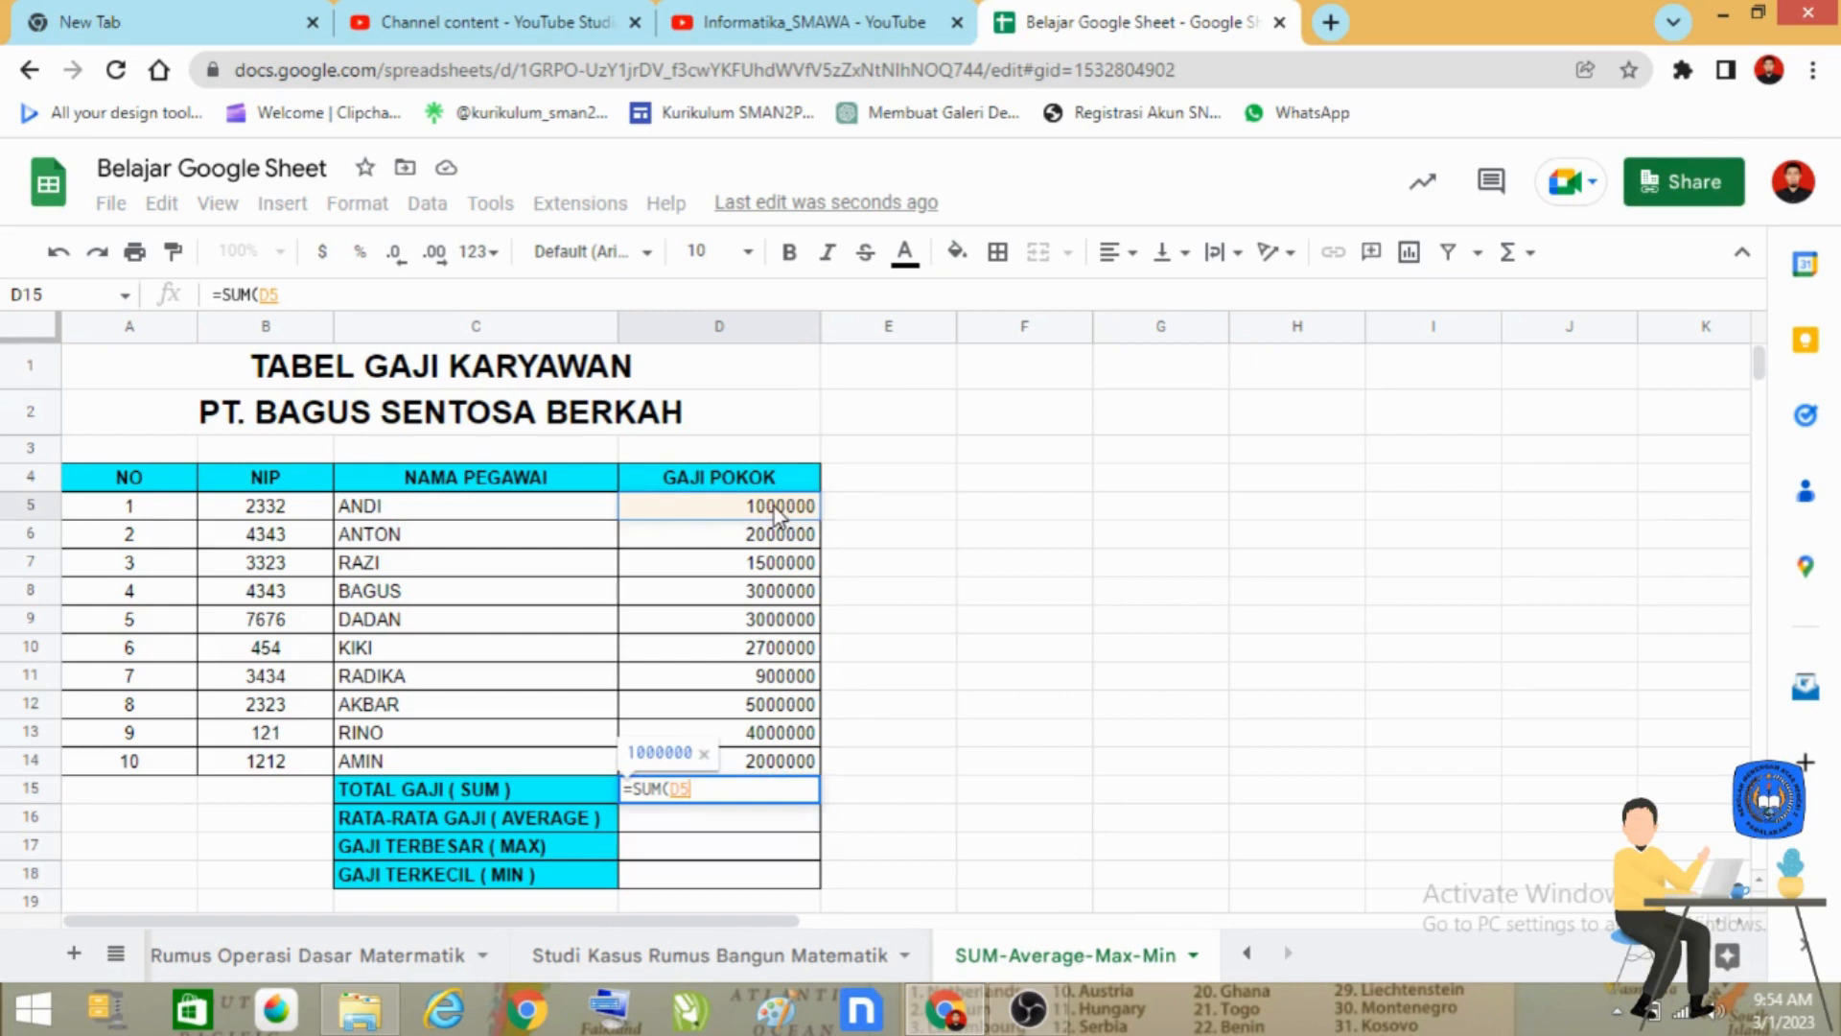
left_click_drag(775, 515, 783, 770)
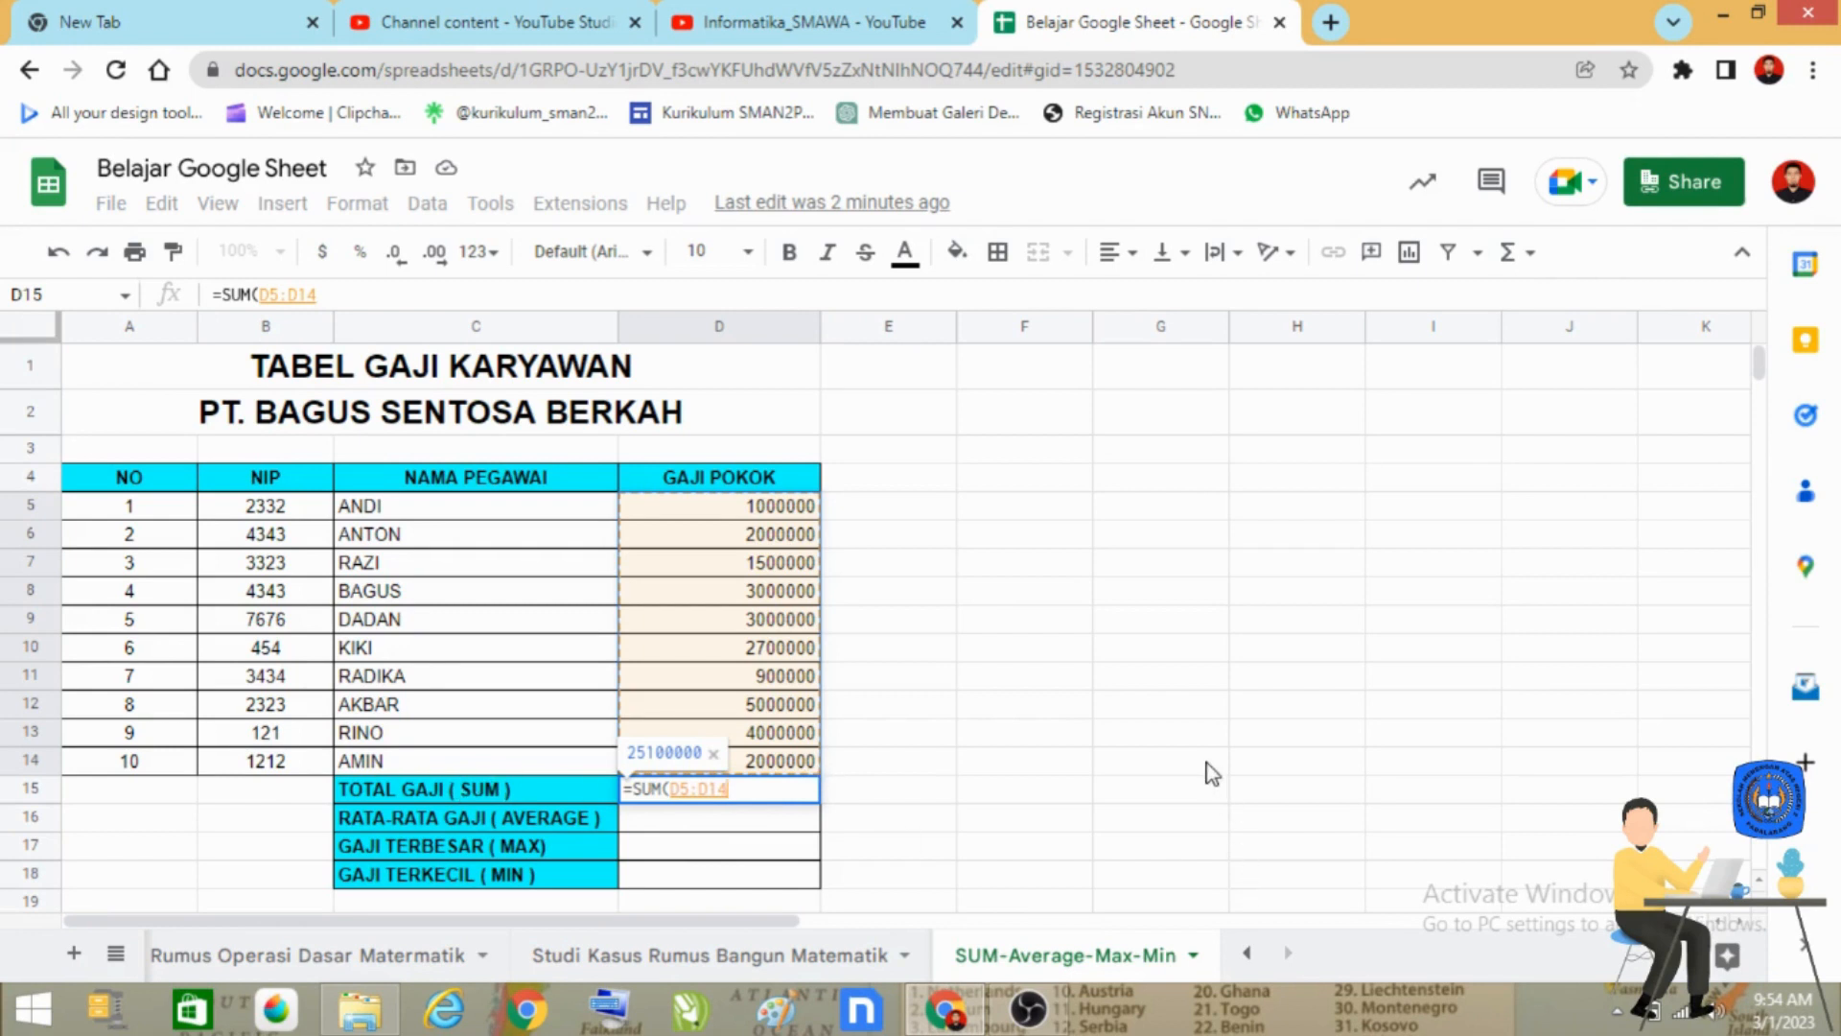
type(")")
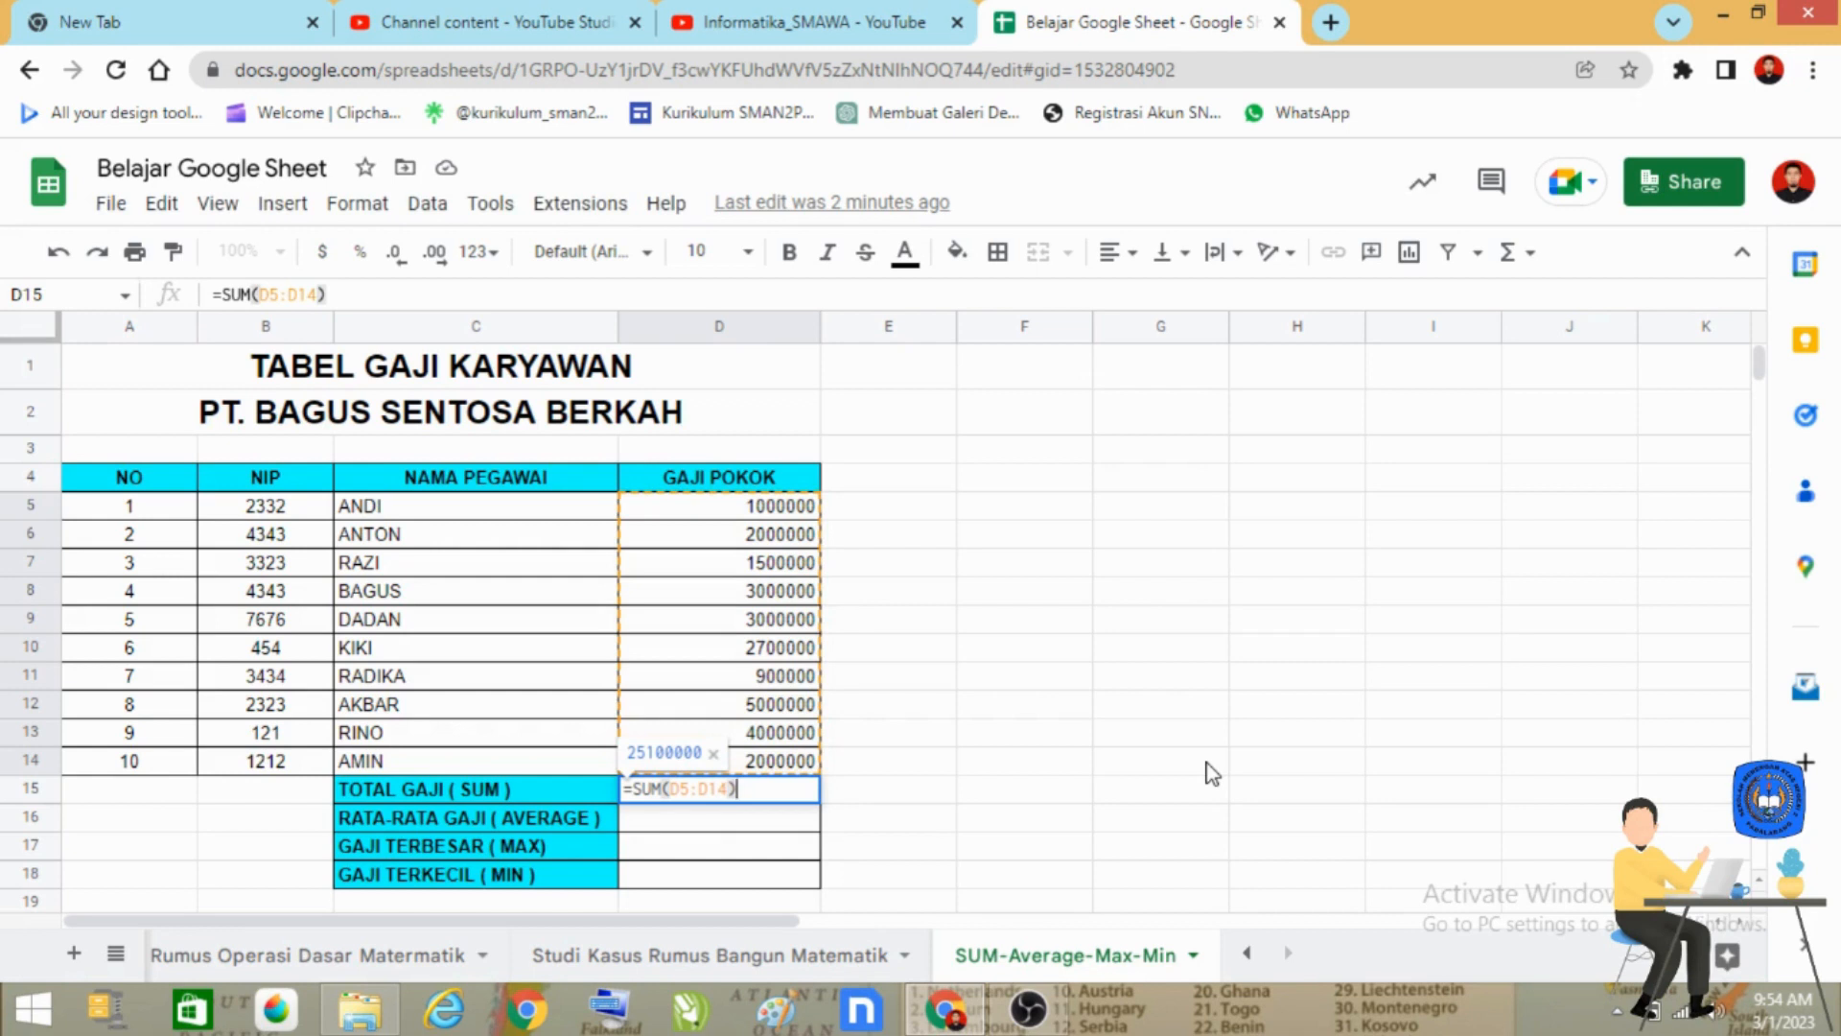
key("Return")
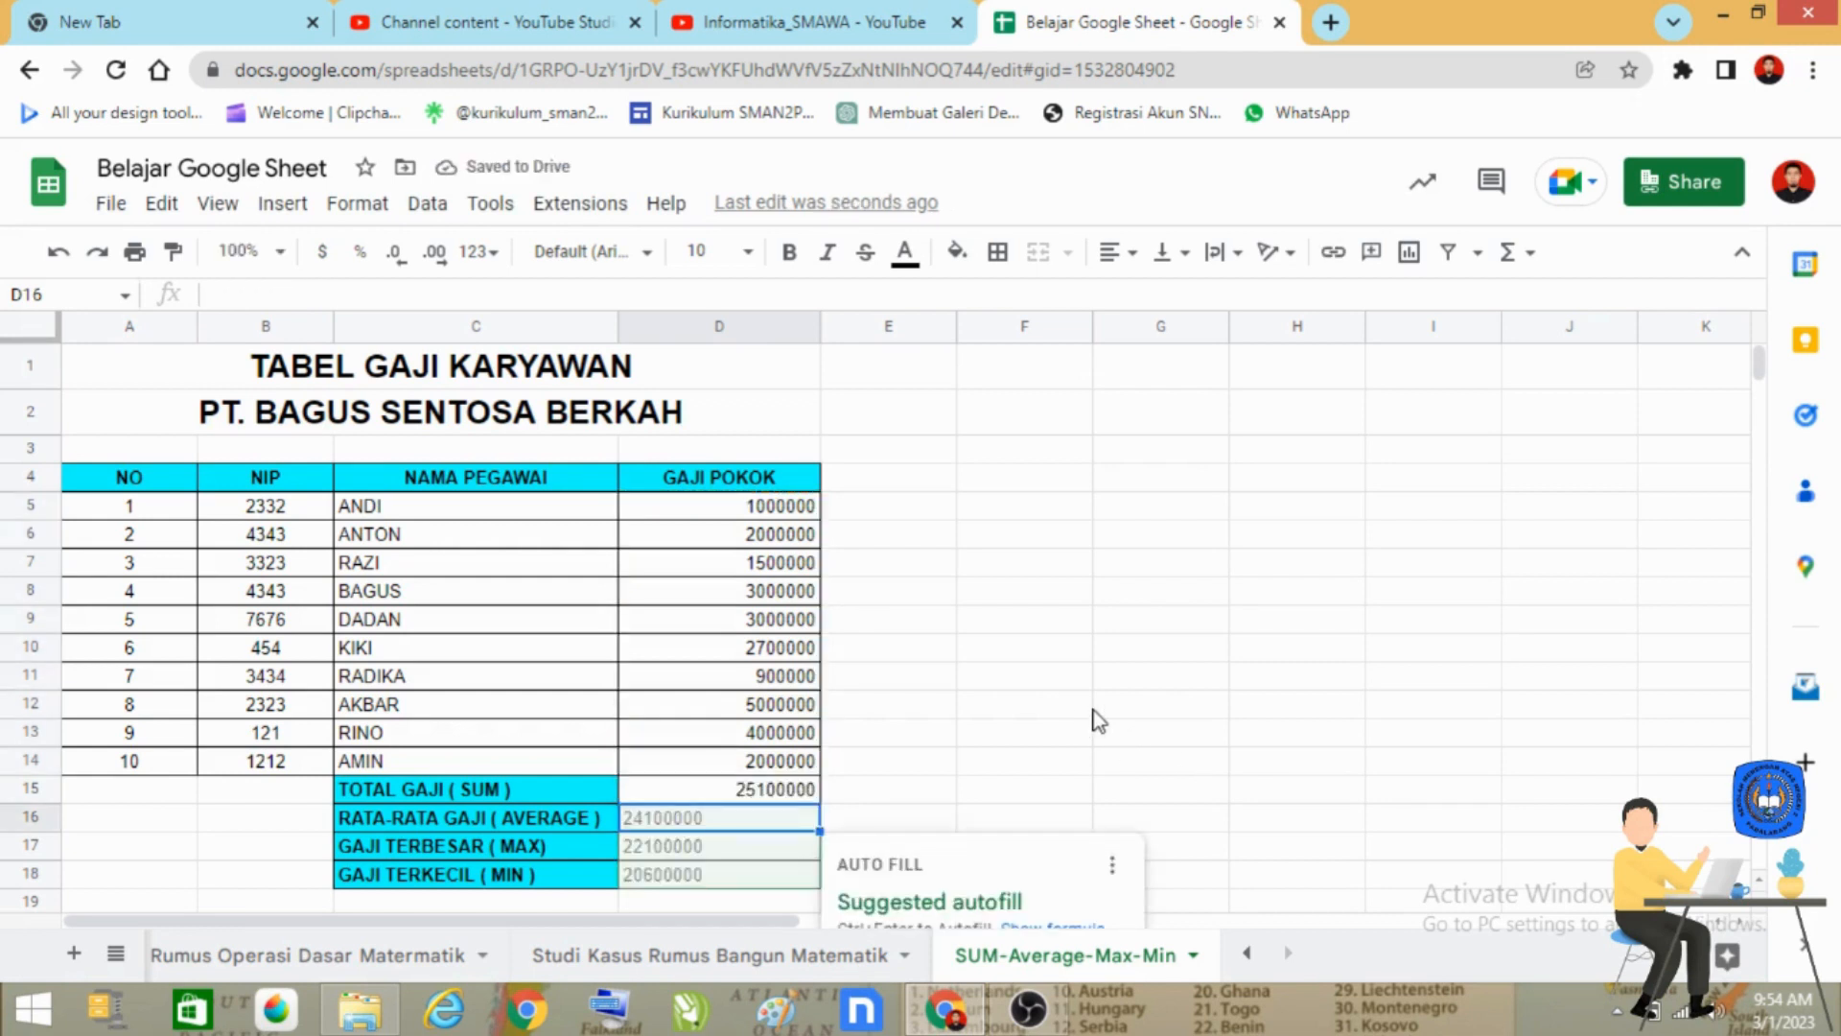
Reject the suggested autofill for the remaining summary cells D16:D18 and reselect the total in D15.
scroll(1098, 721, "down", 2)
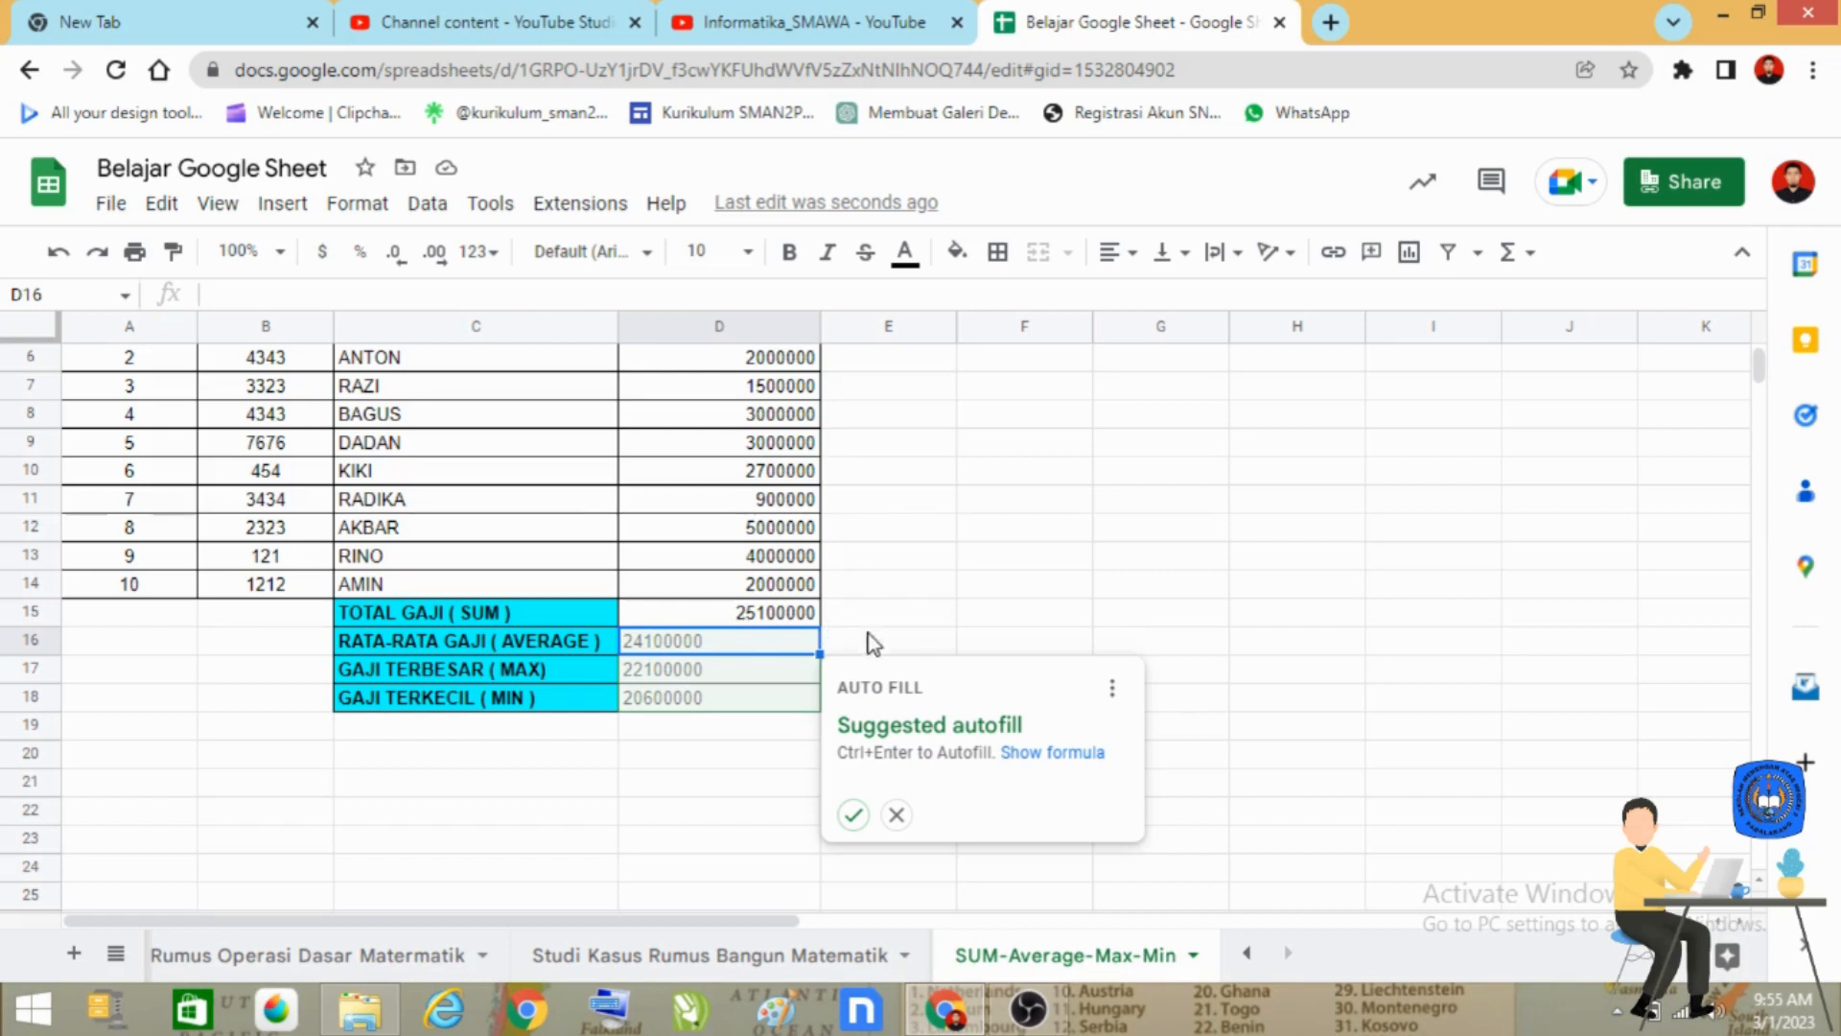
scroll(857, 633, "up", 1)
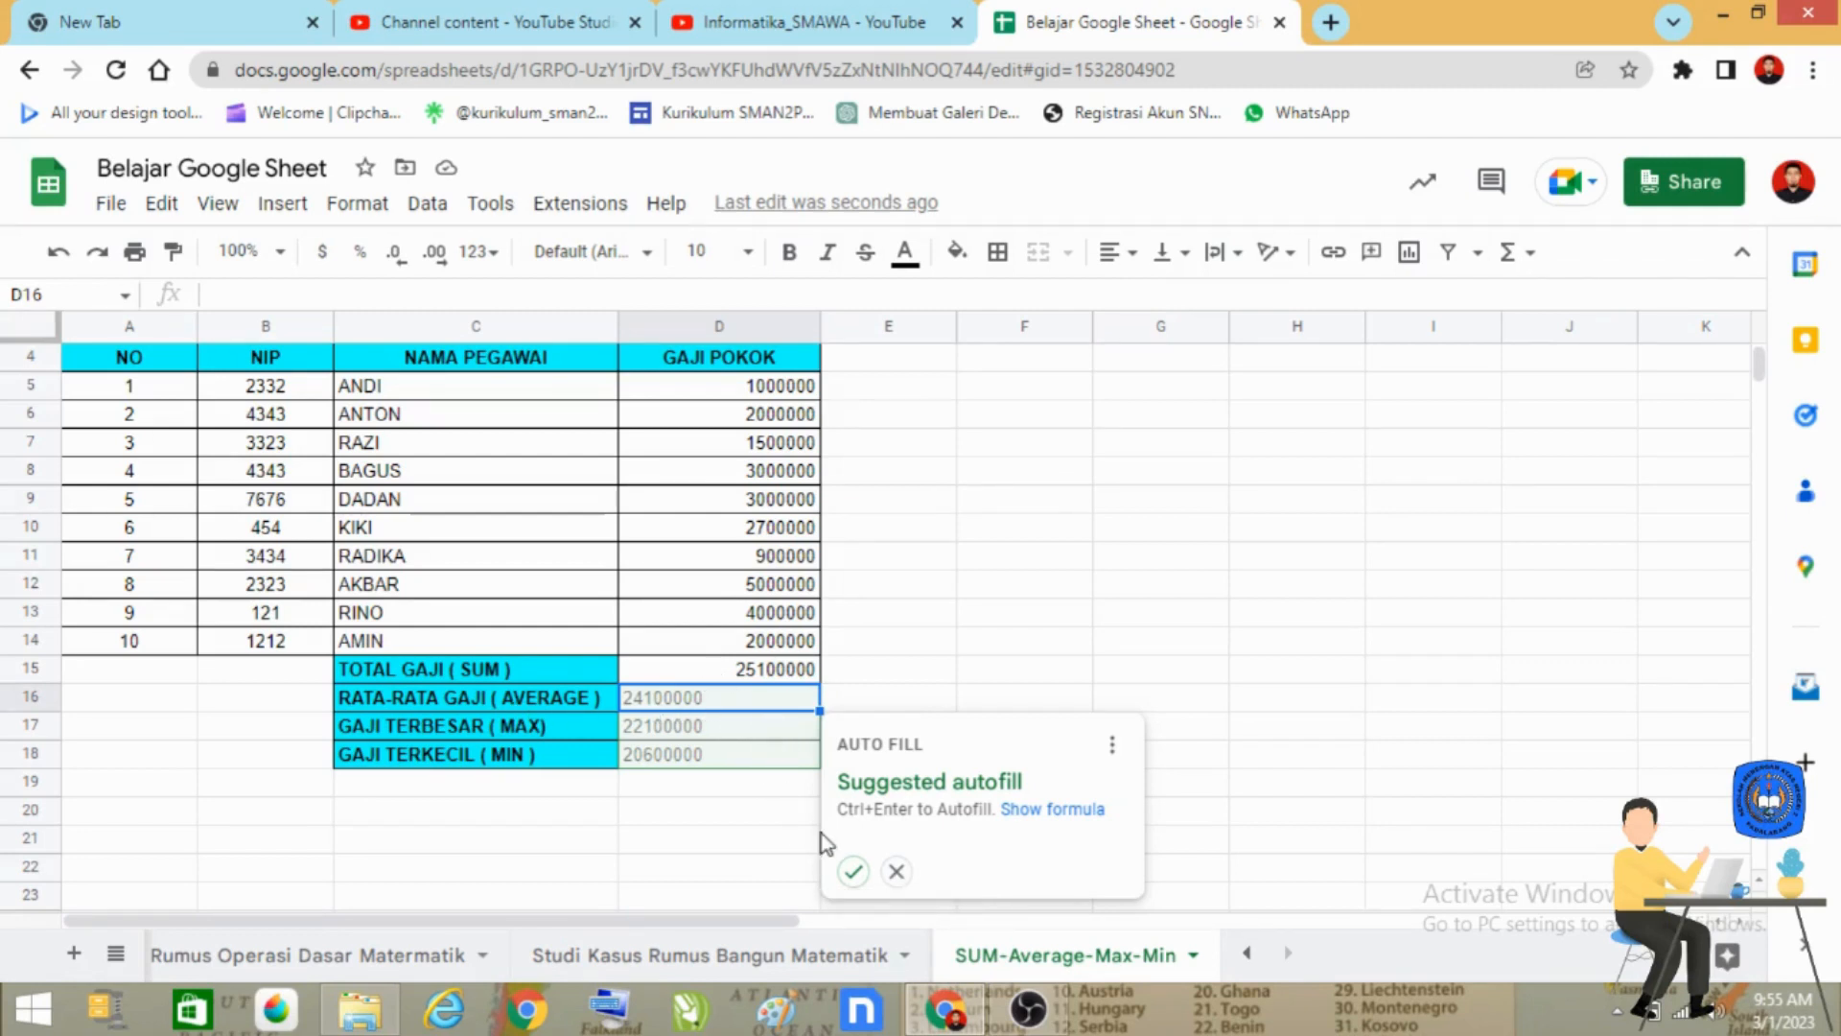
left_click(898, 873)
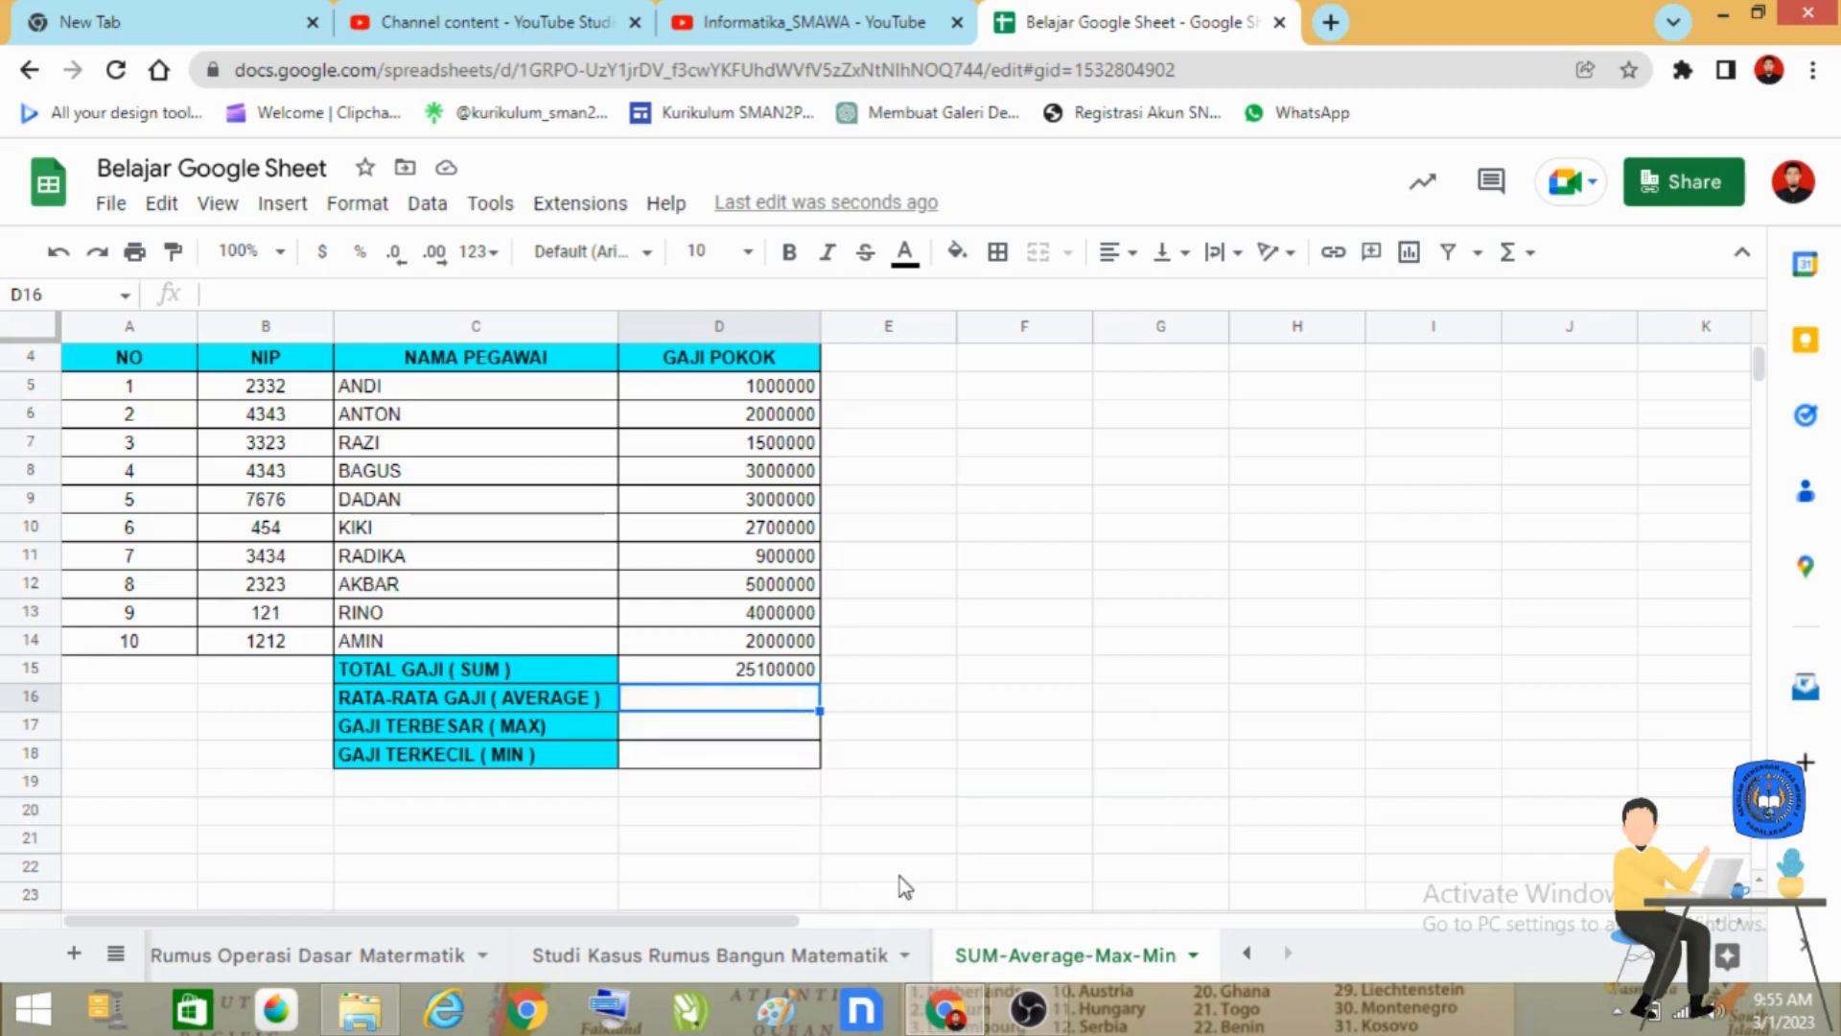
left_click(913, 773)
scroll(690, 806, "up", 2)
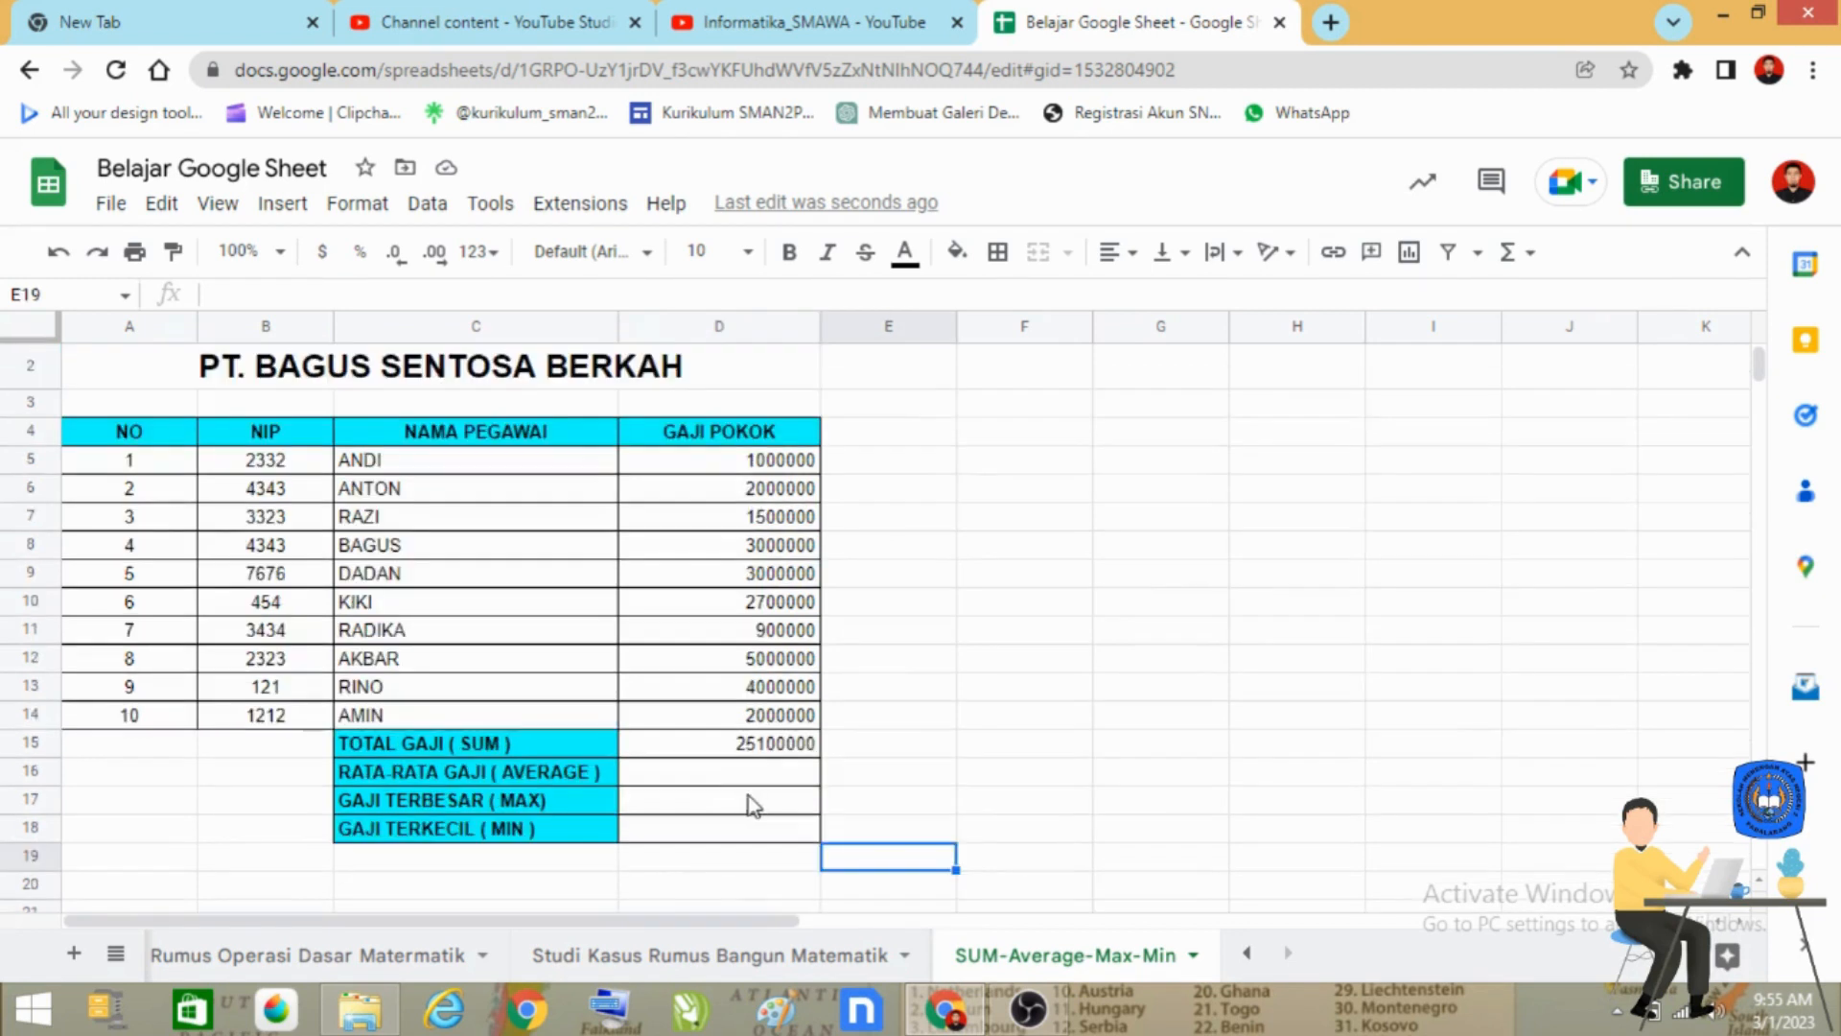
left_click(763, 745)
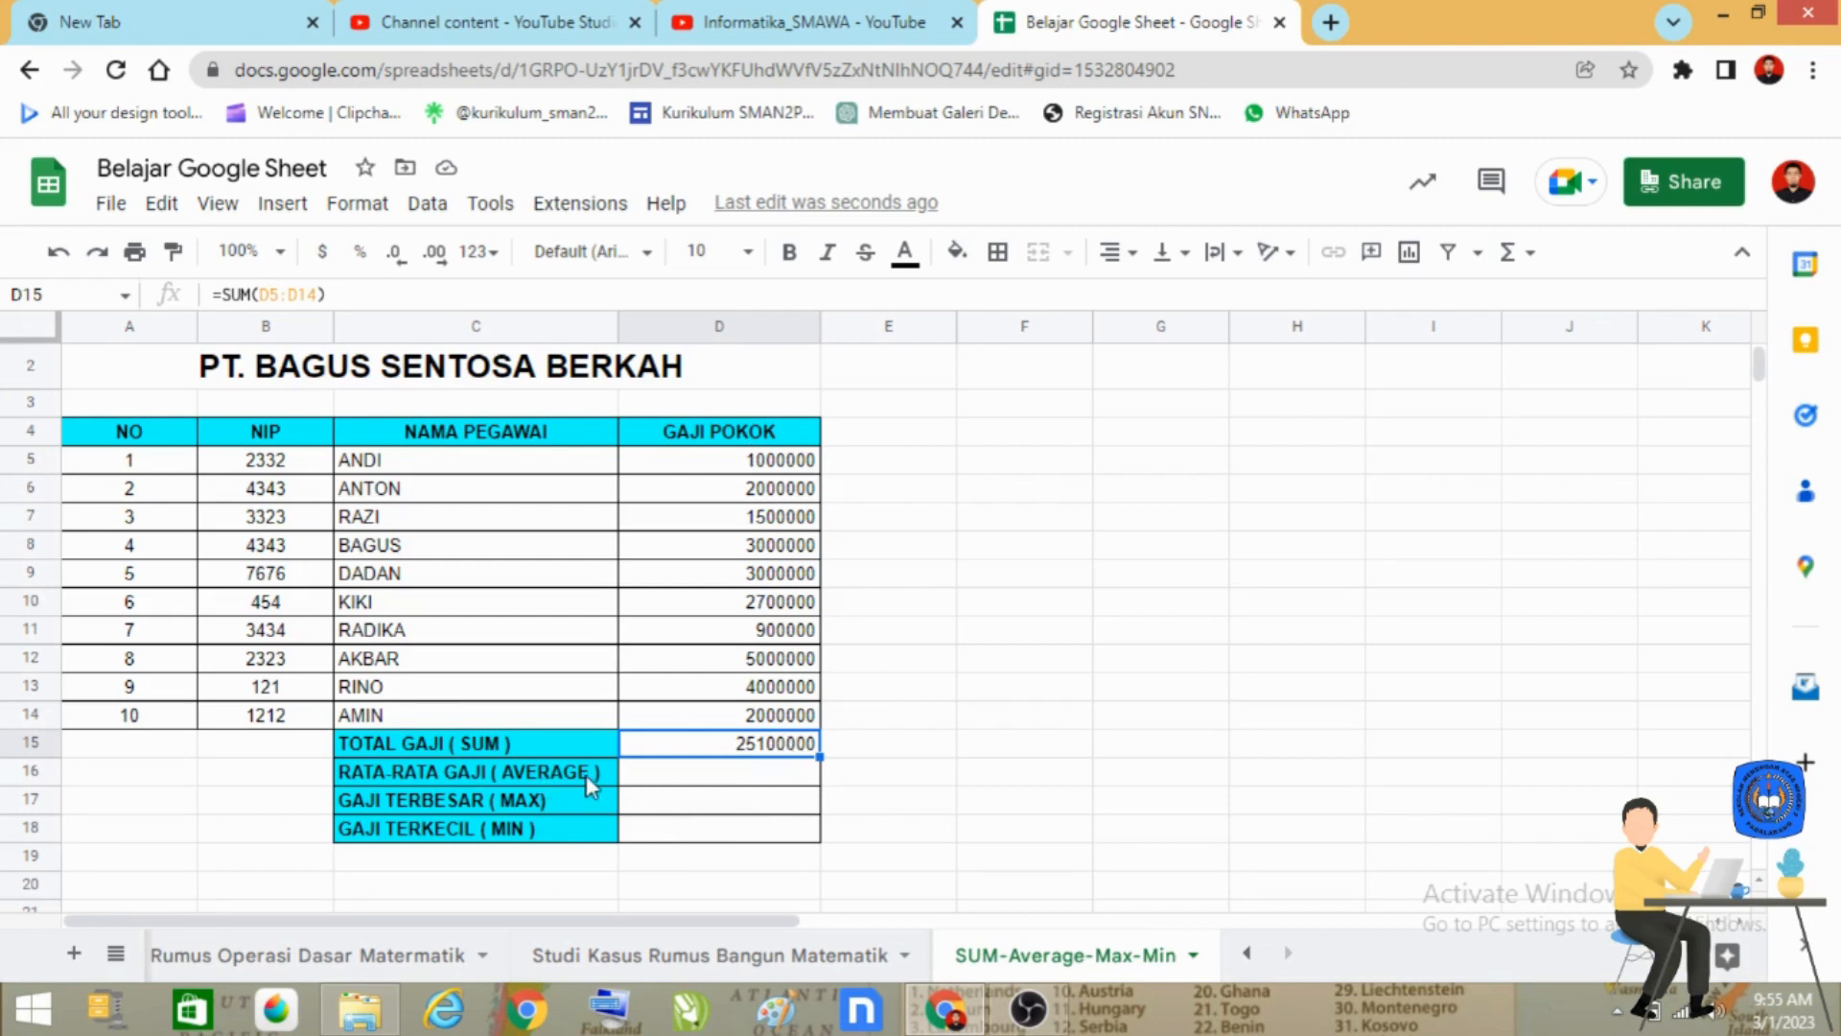
Enter the formula =AVERAGE(D5:D14) in cell D16 to calculate the average base salary.
left_click(726, 774)
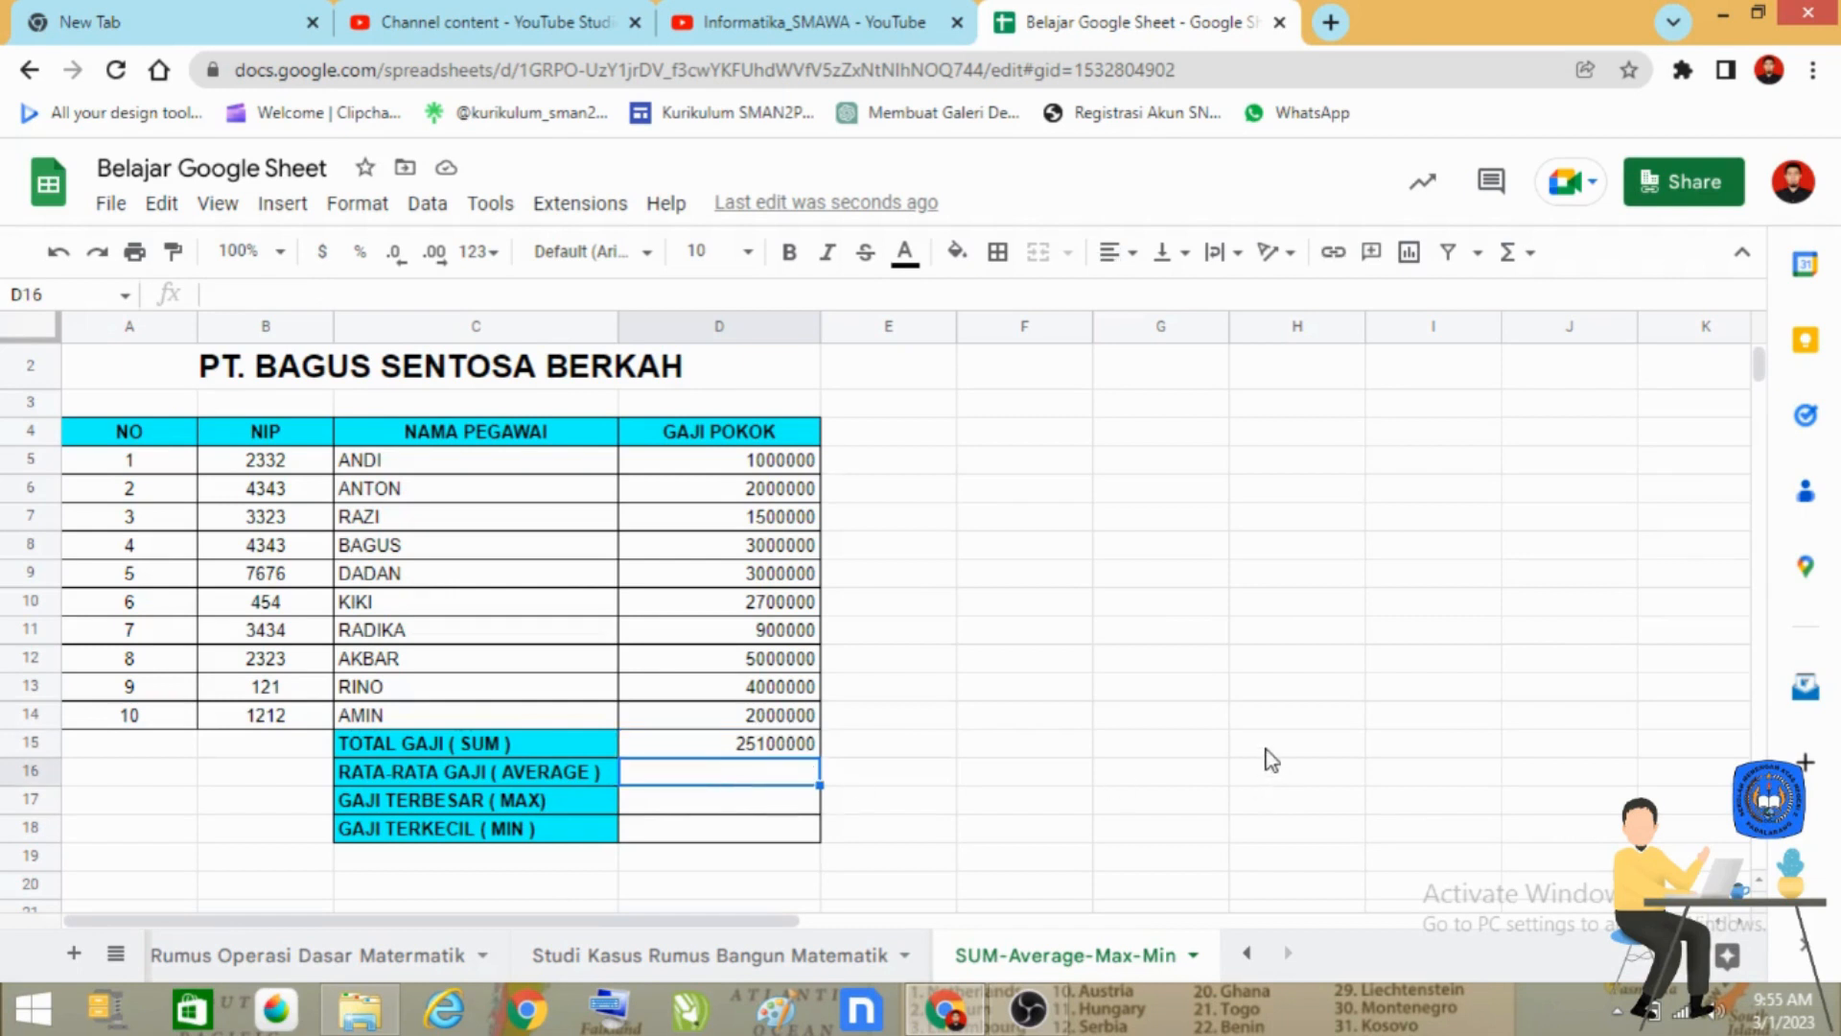
type("=")
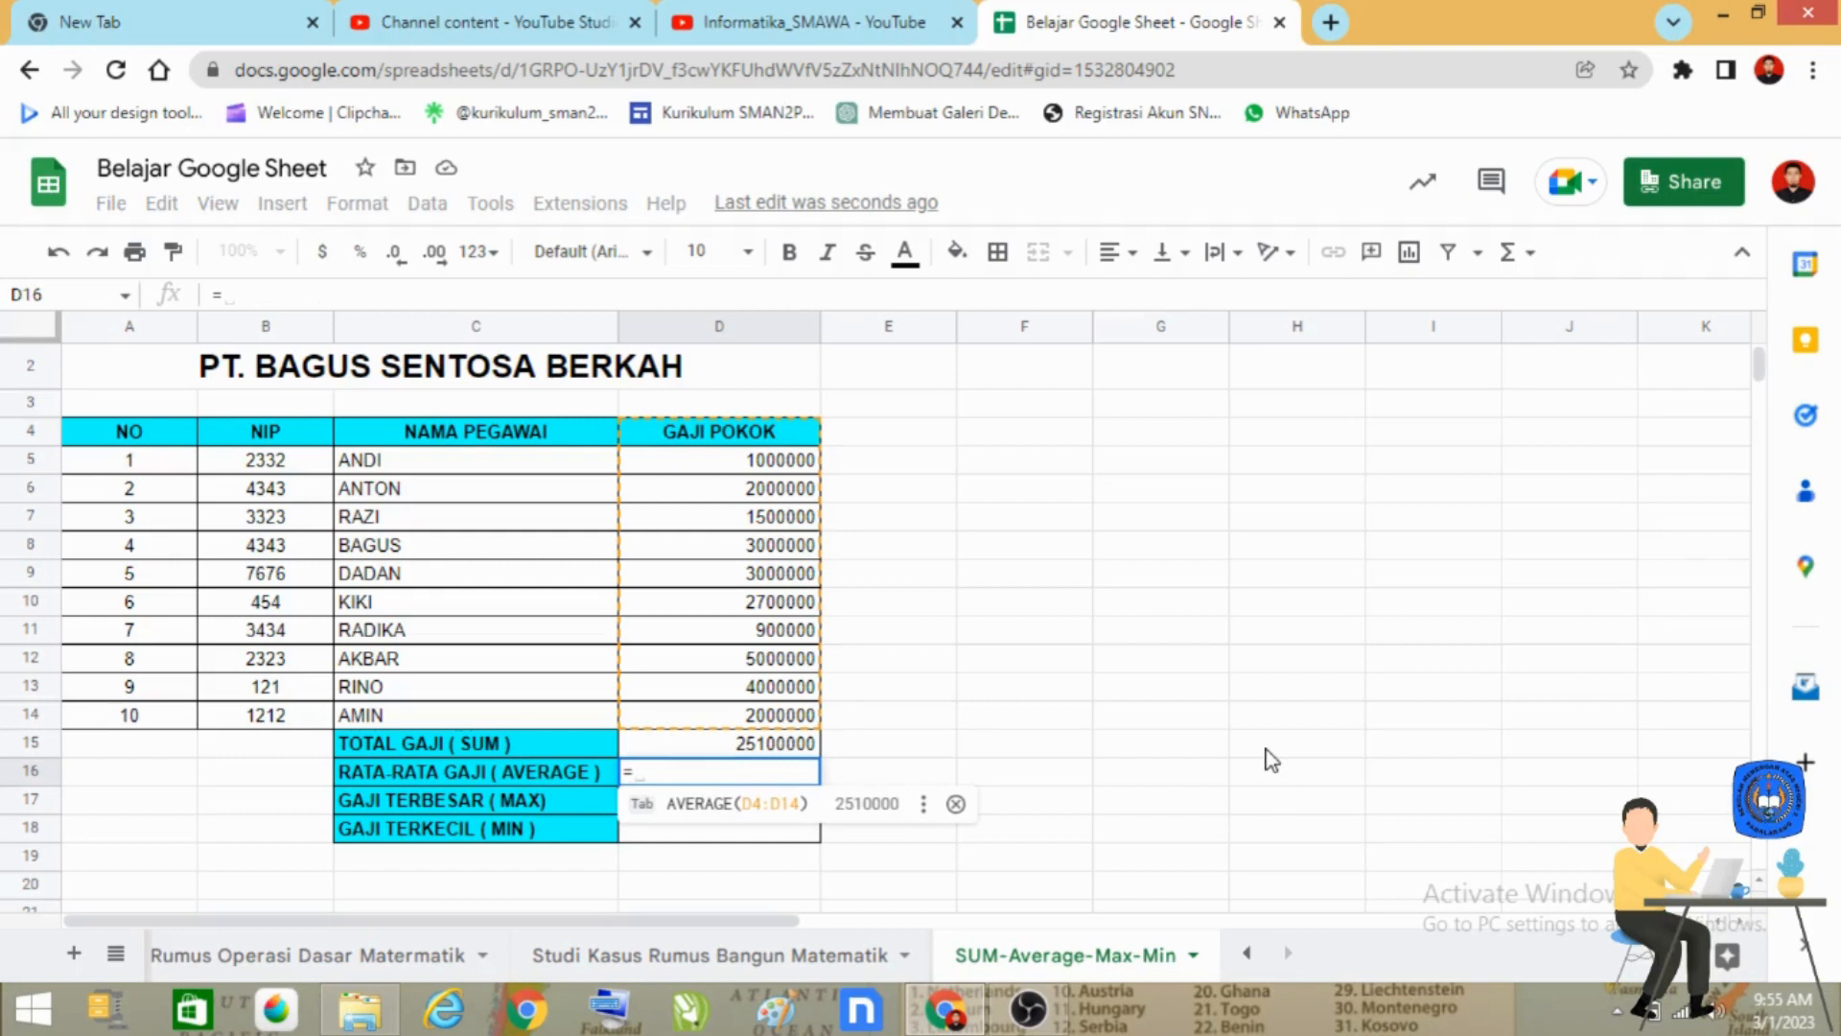
type("AVER")
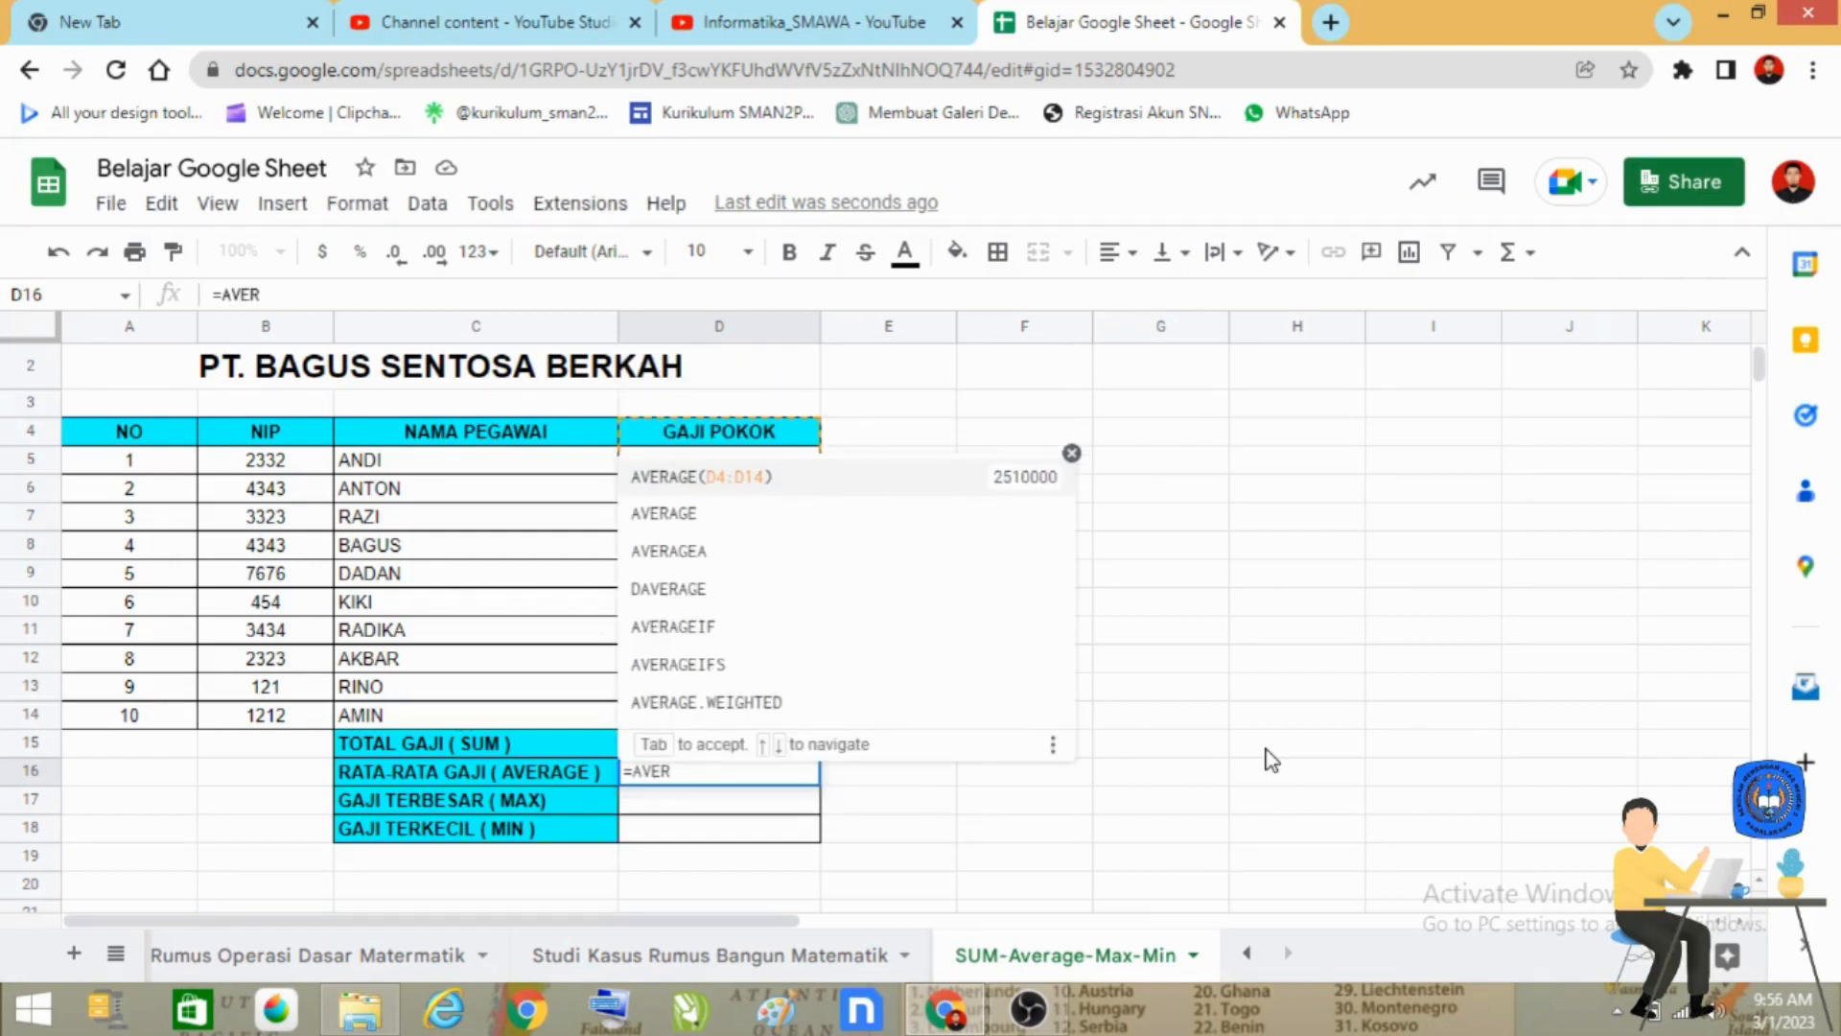
type("AGE(")
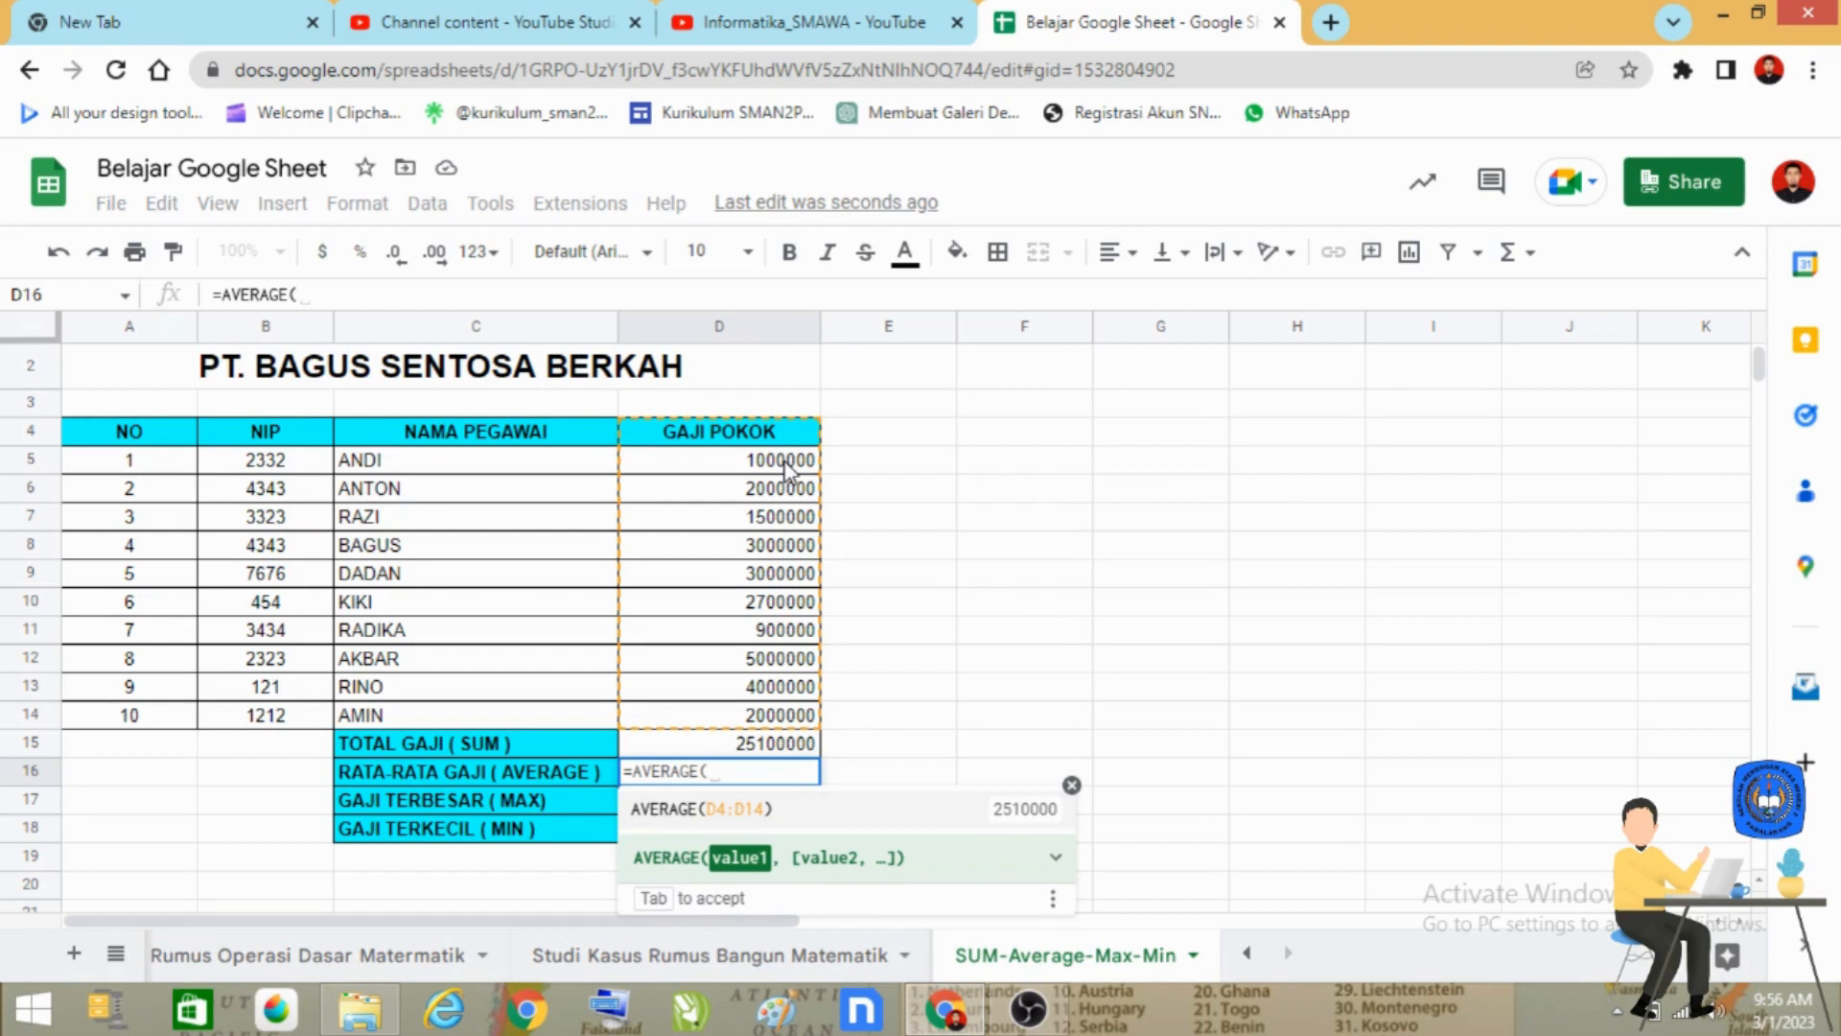
left_click_drag(784, 467, 794, 731)
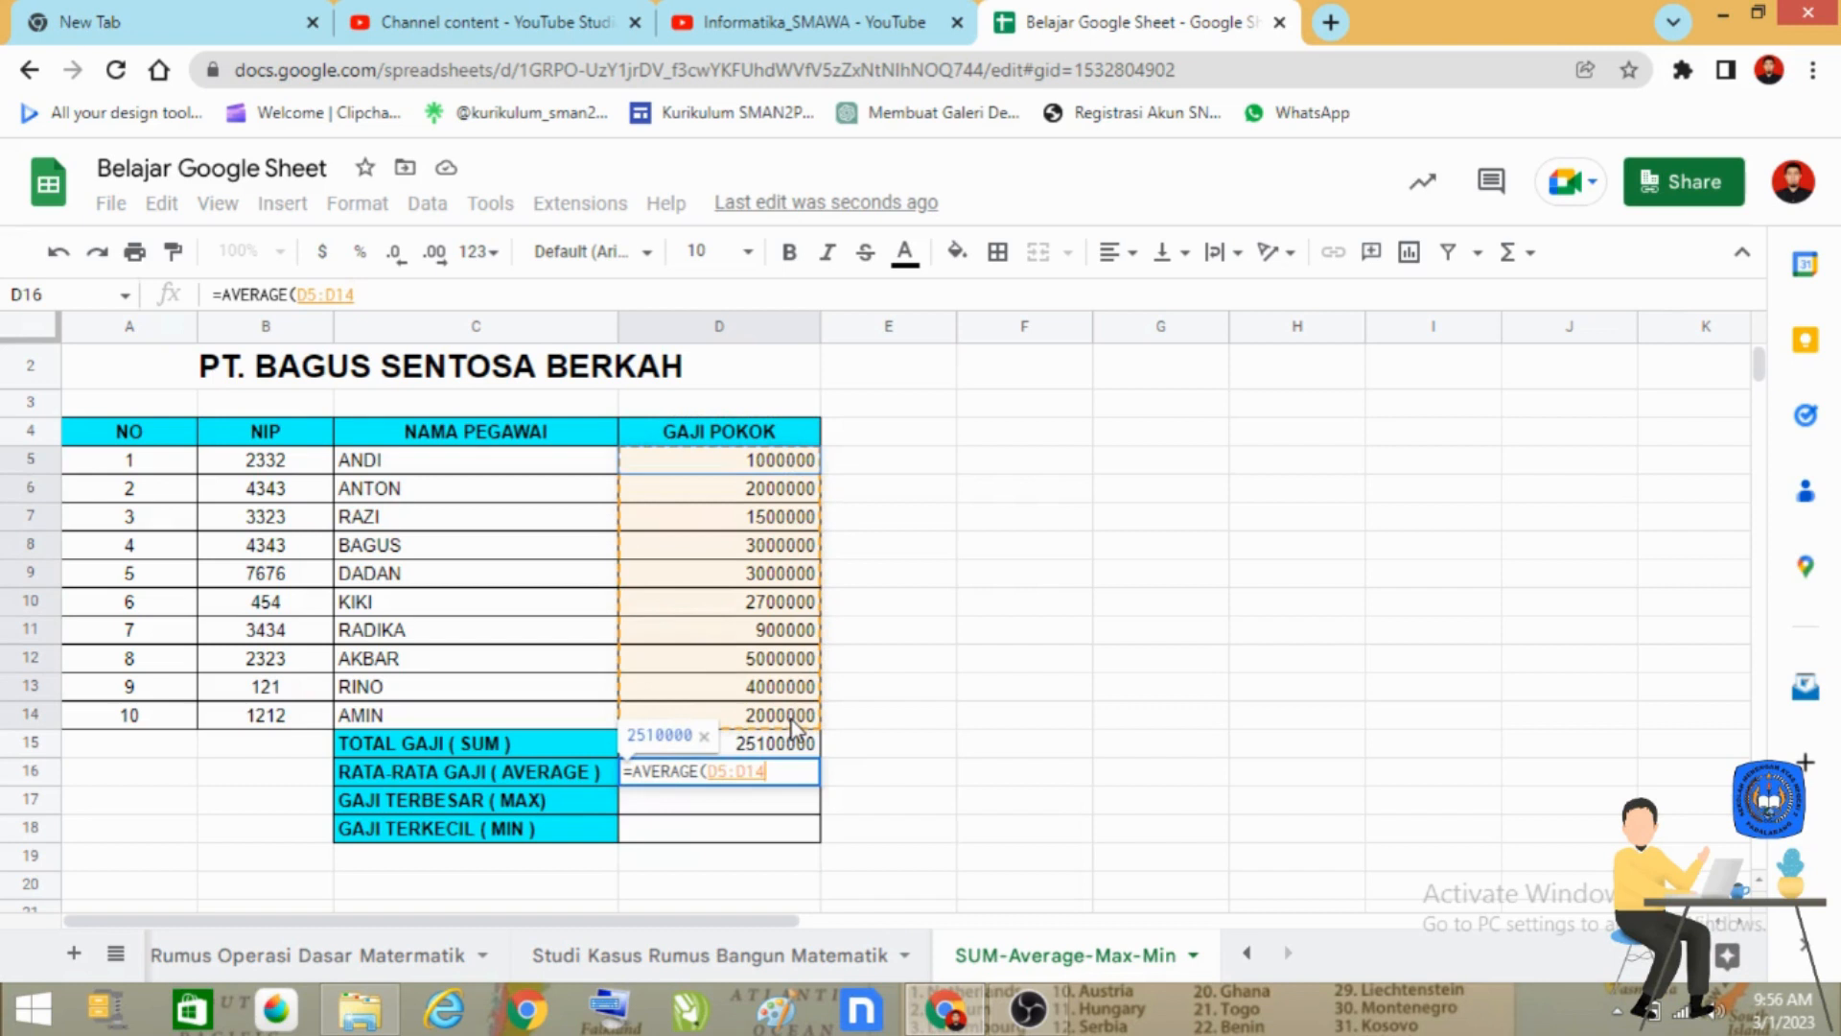
left_click_drag(795, 730, 795, 731)
type(")")
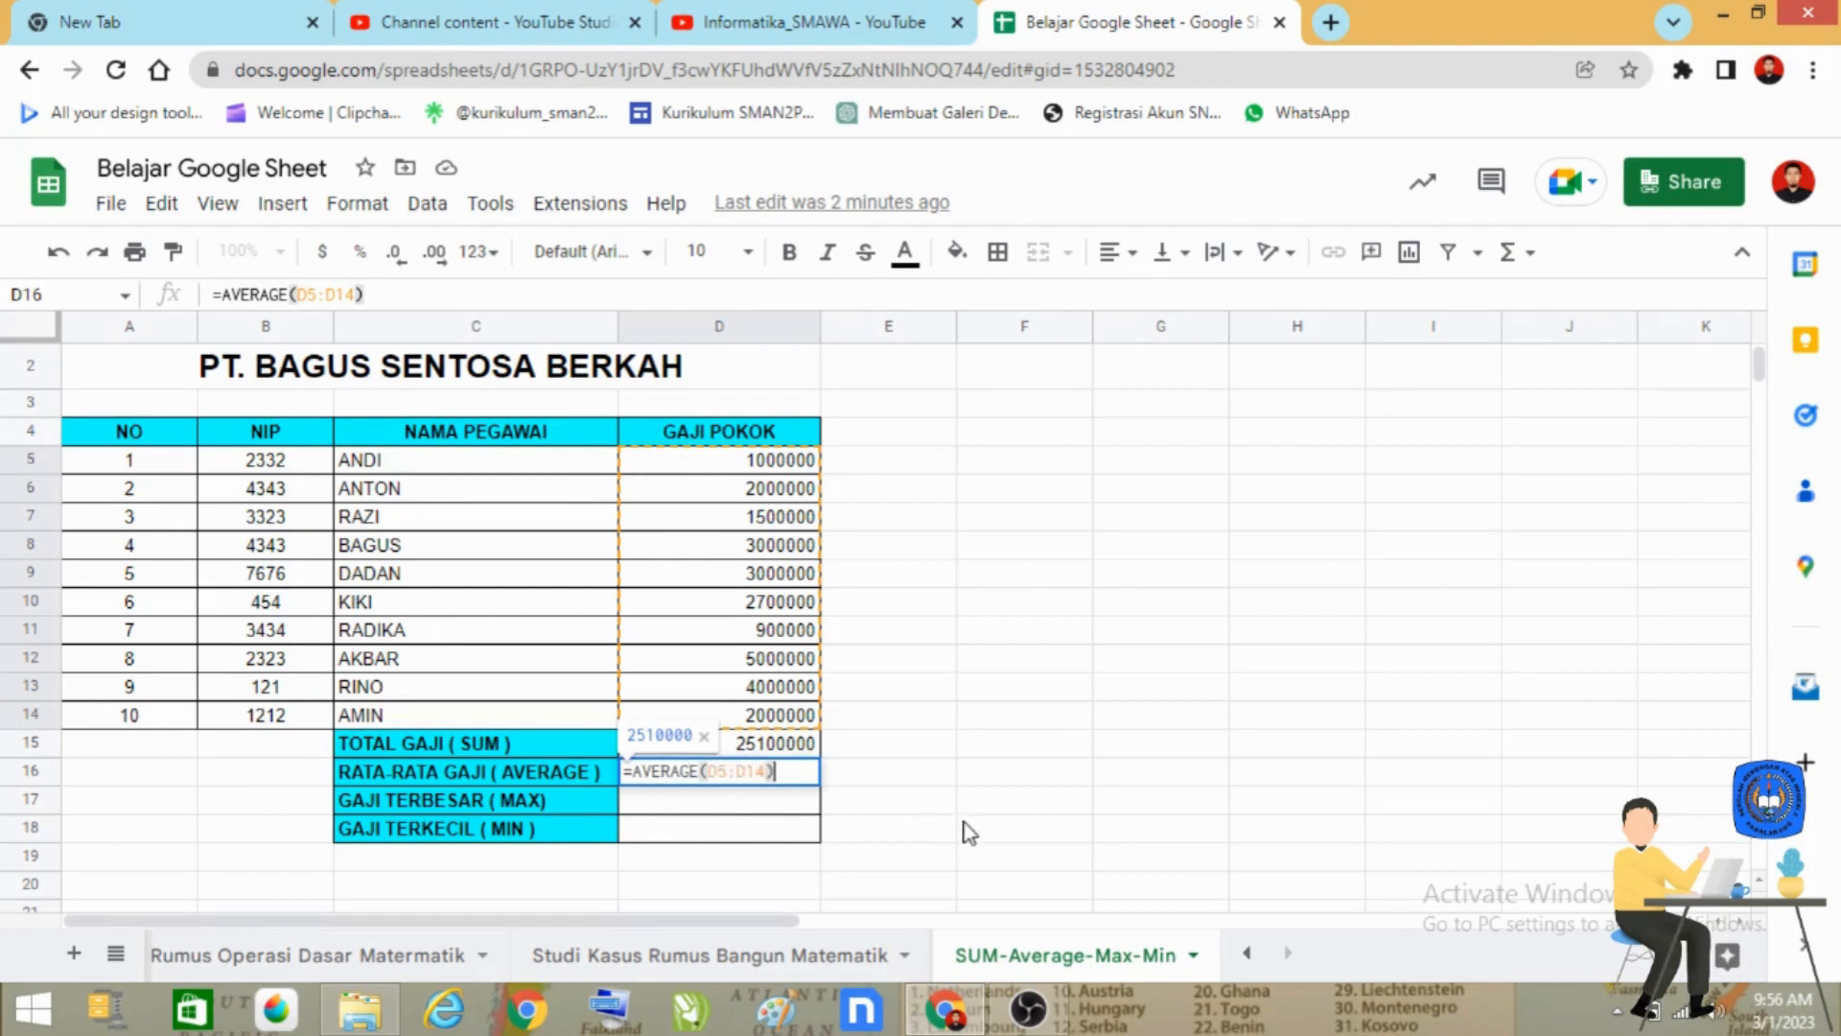
key("Return")
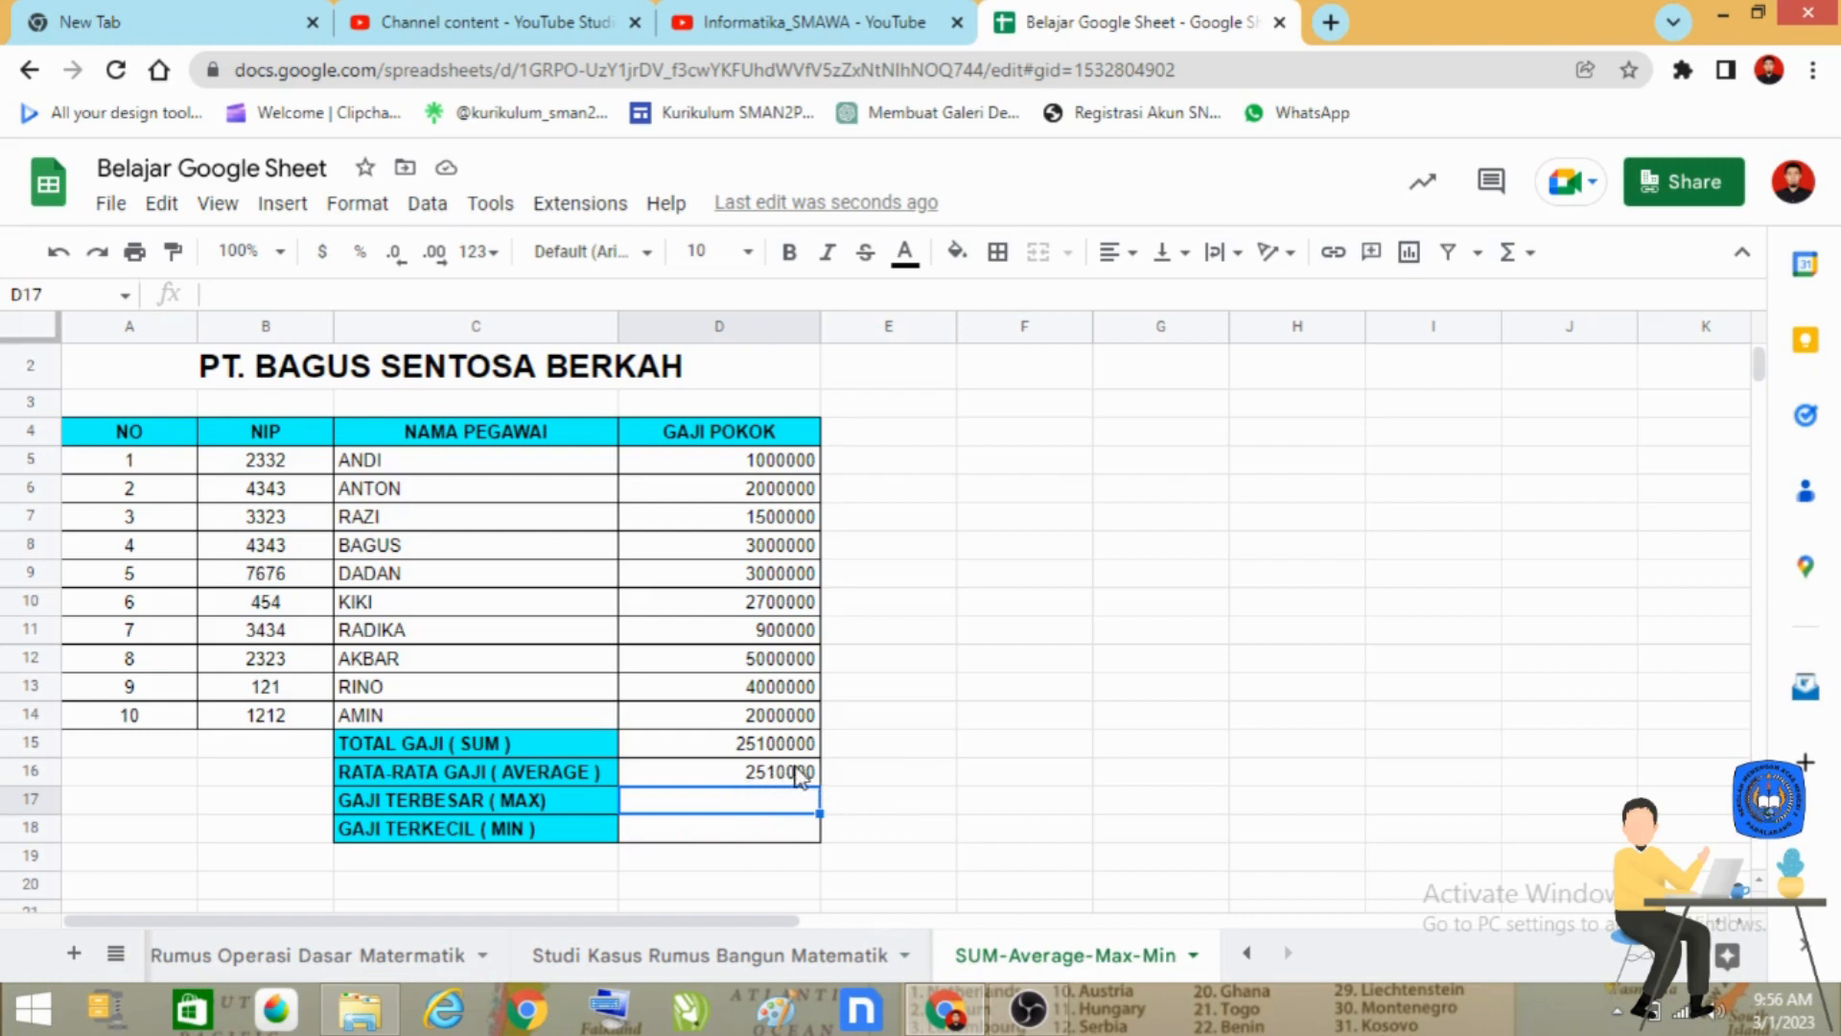
left_click(911, 836)
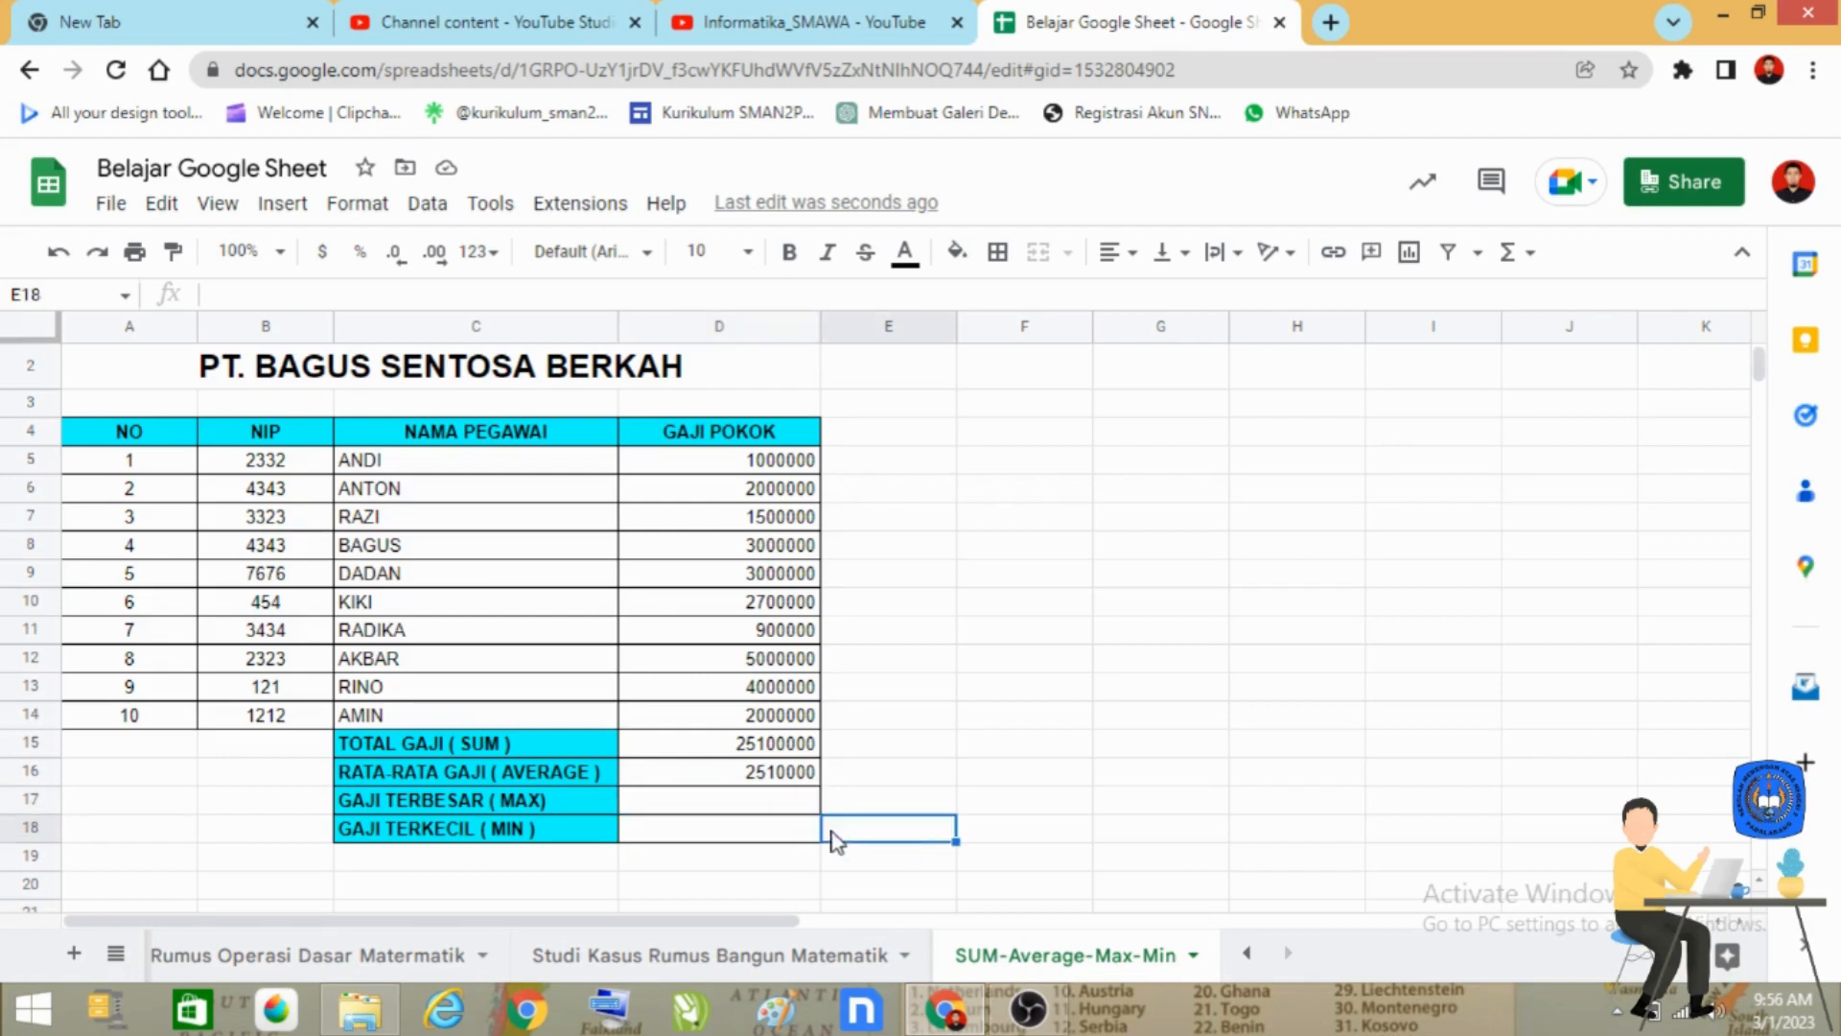
Enter the formula =MAX(D5:D14) in cell D17 and check it against the highest salary in the GAJI POKOK column.
scroll(748, 820, "down", 1)
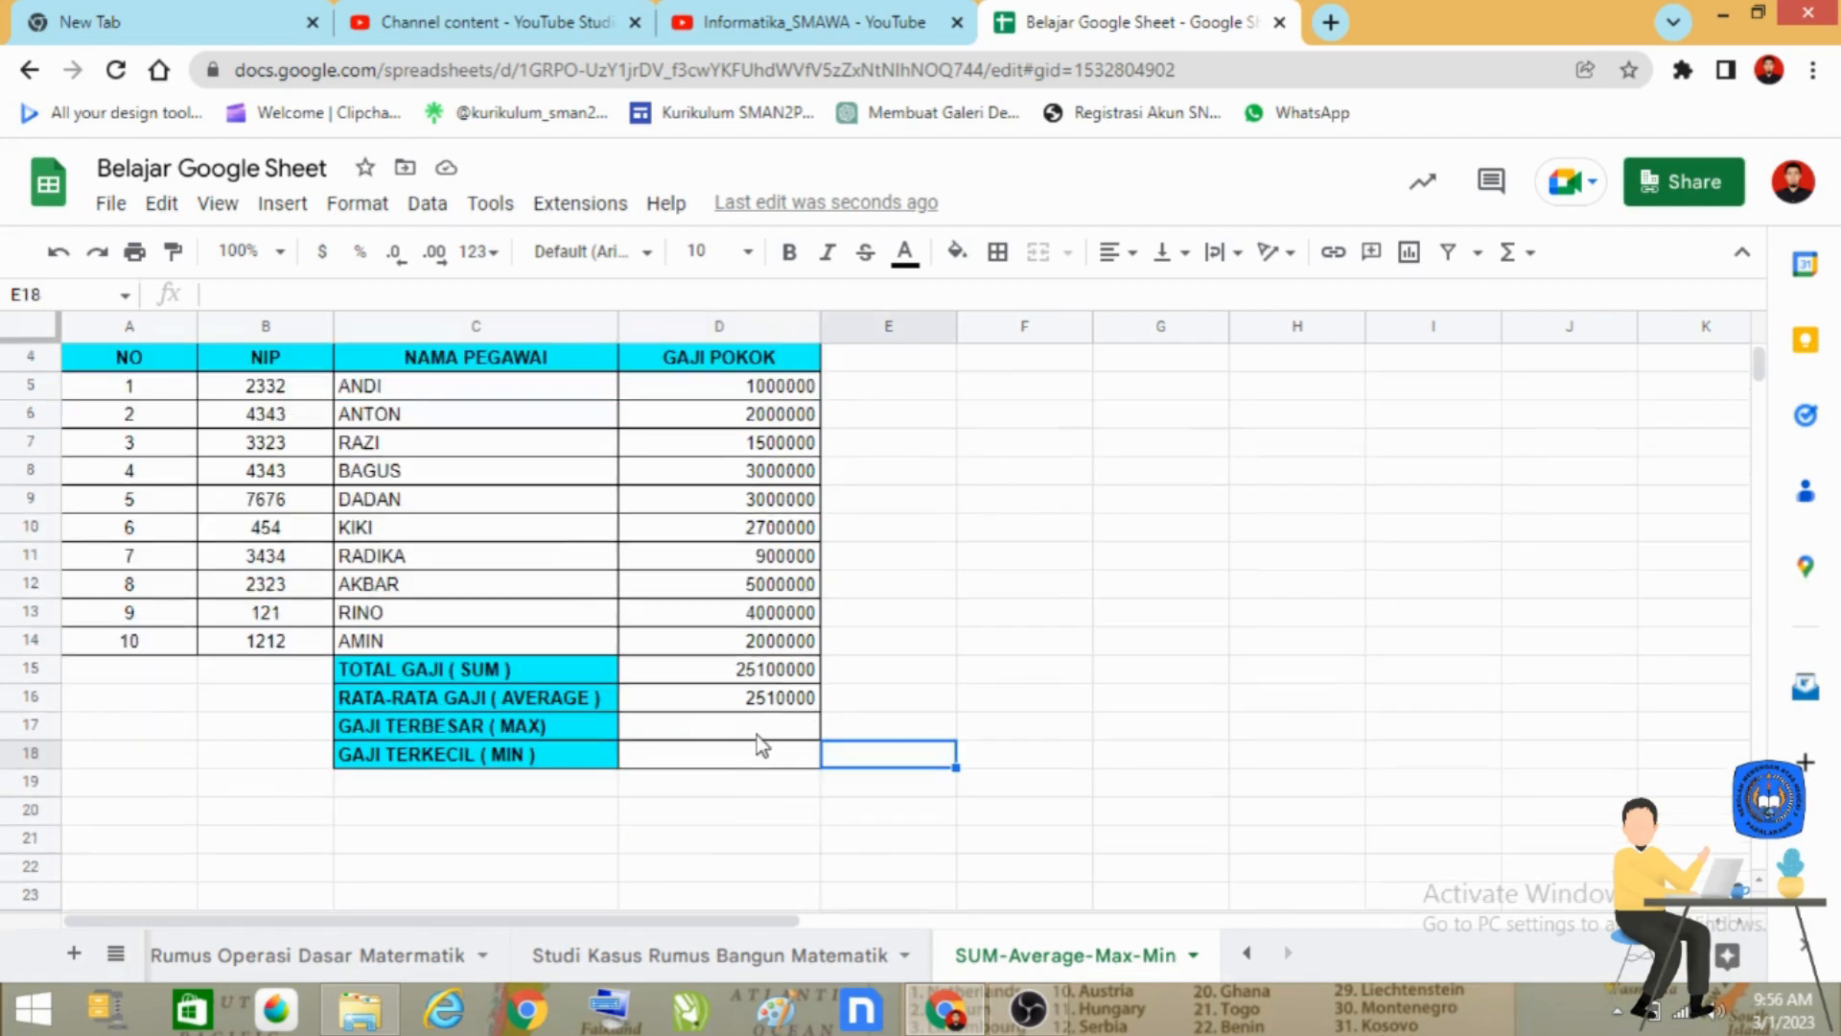
scroll(754, 731, "up", 1)
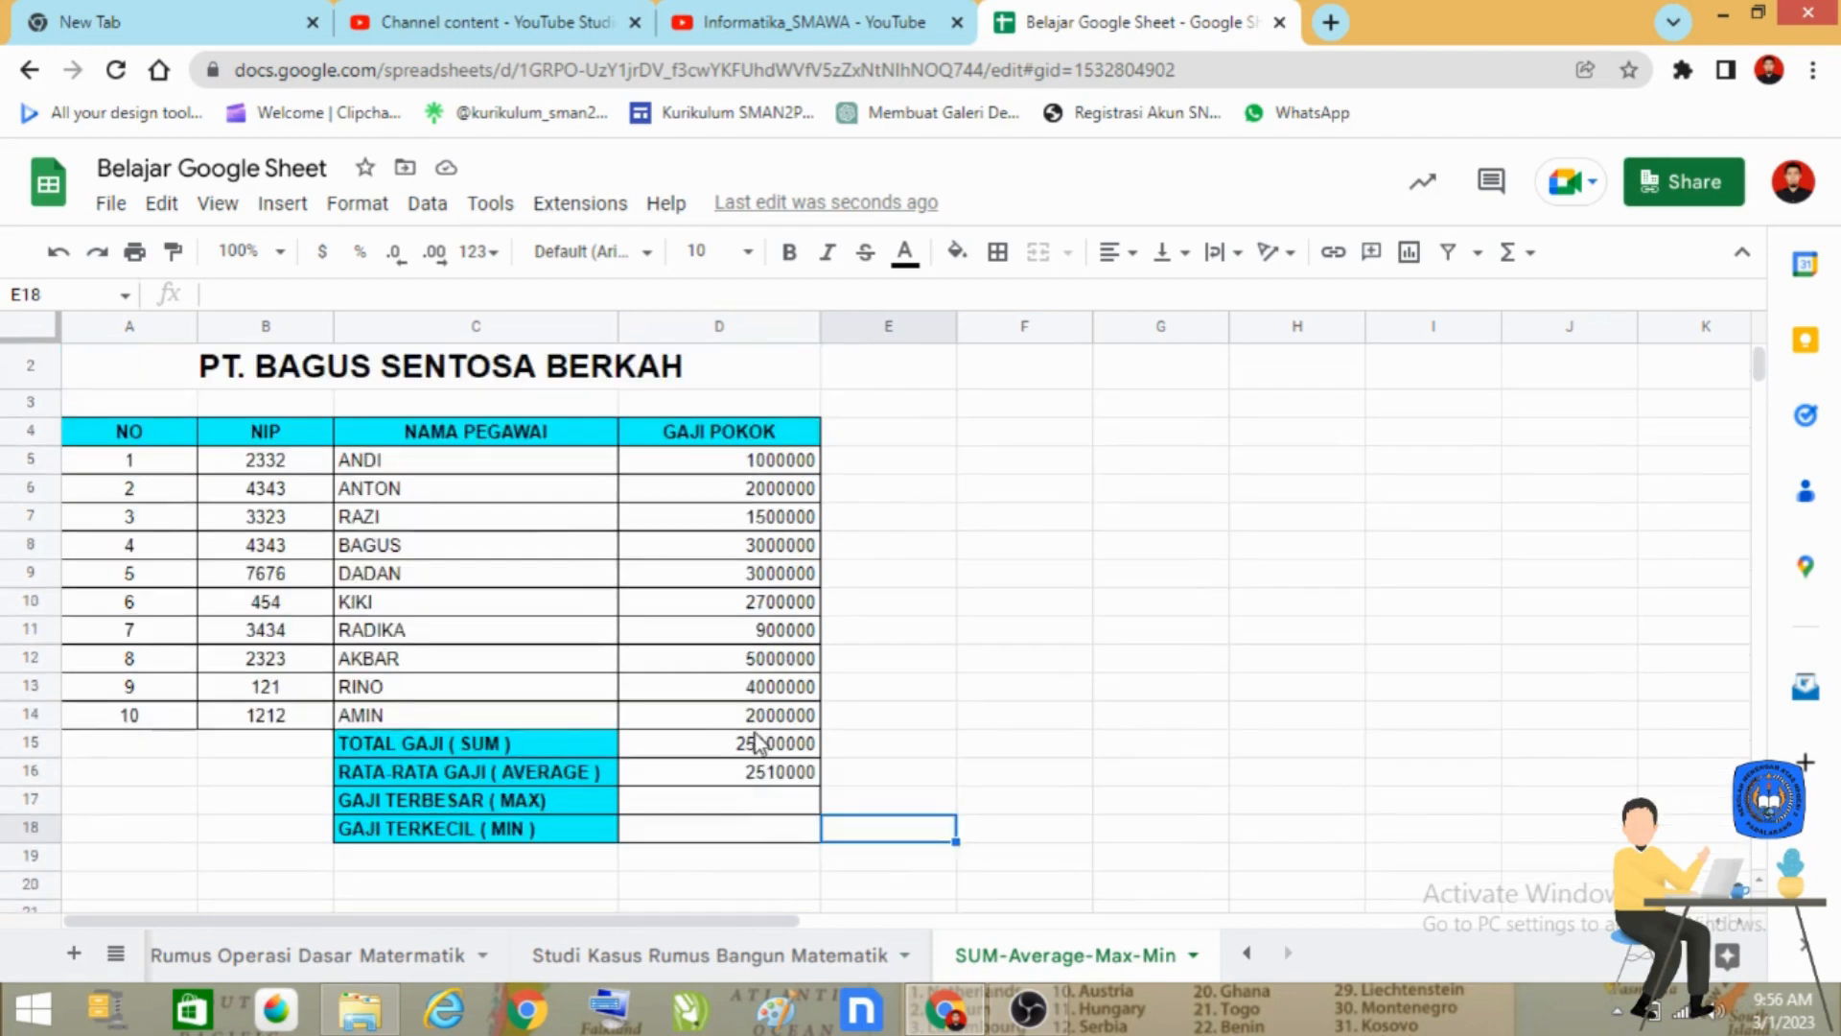
left_click(764, 799)
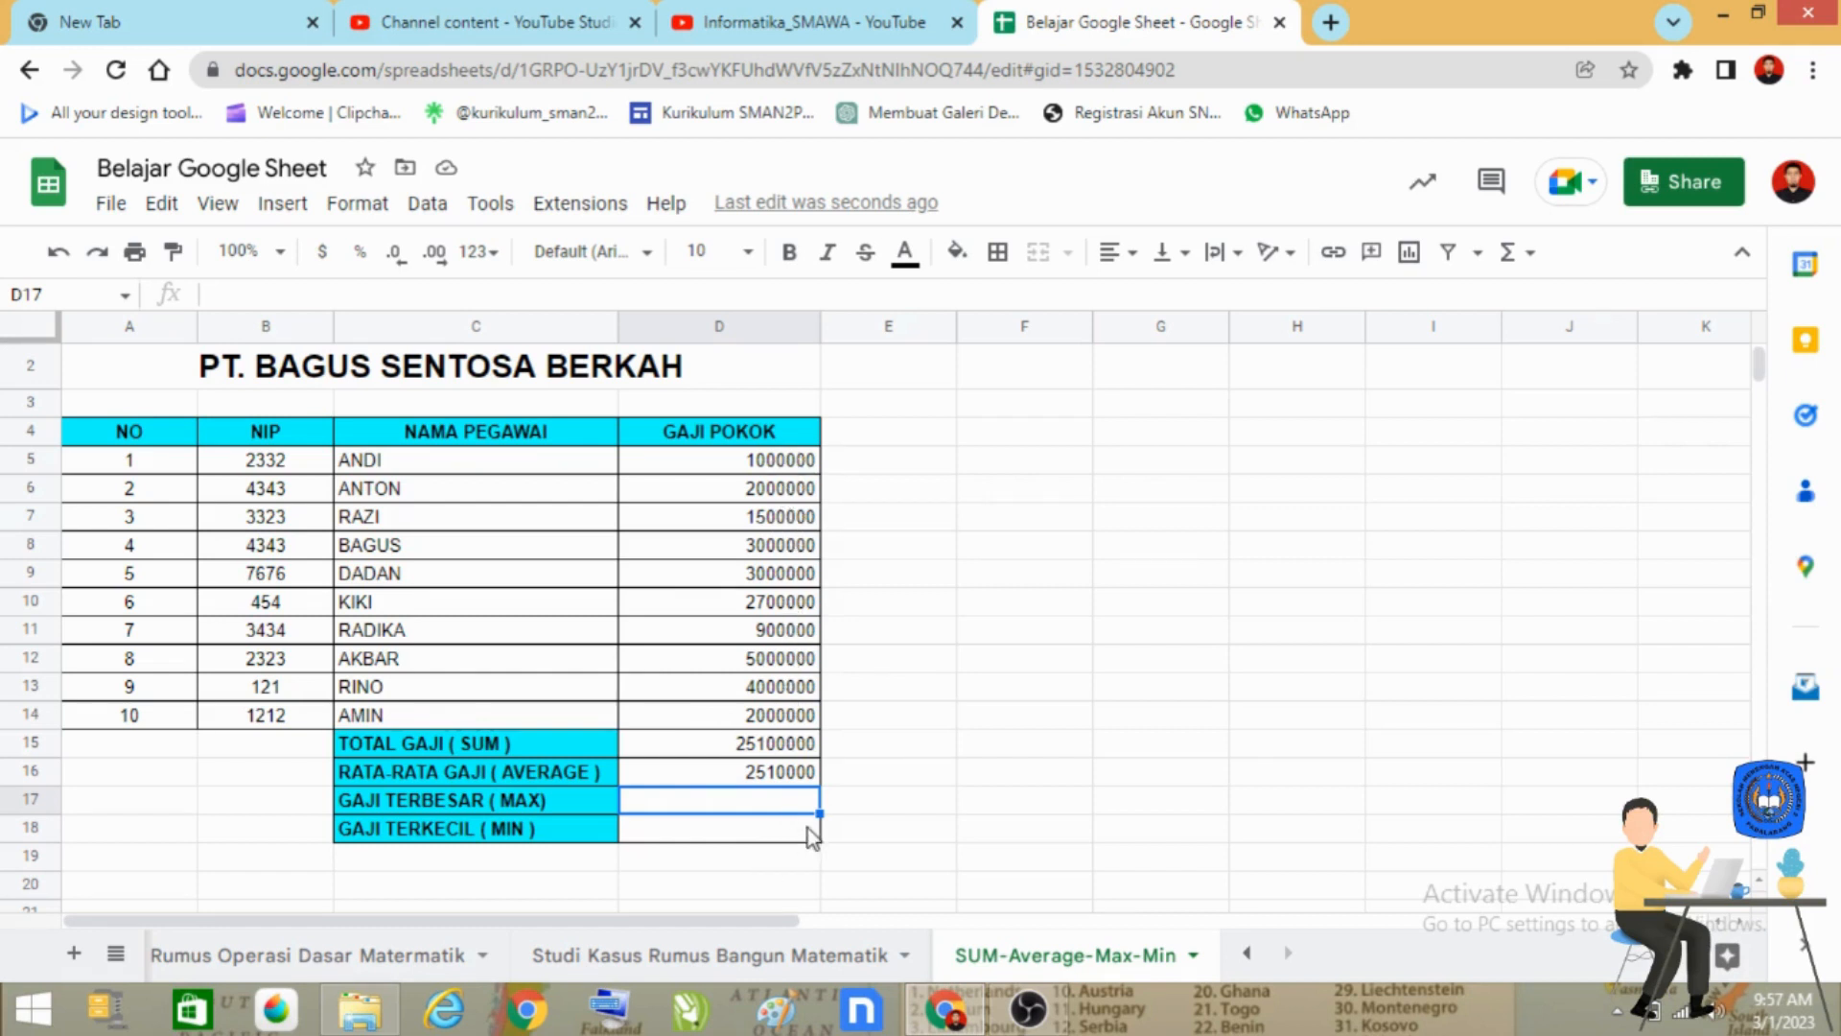
type("=")
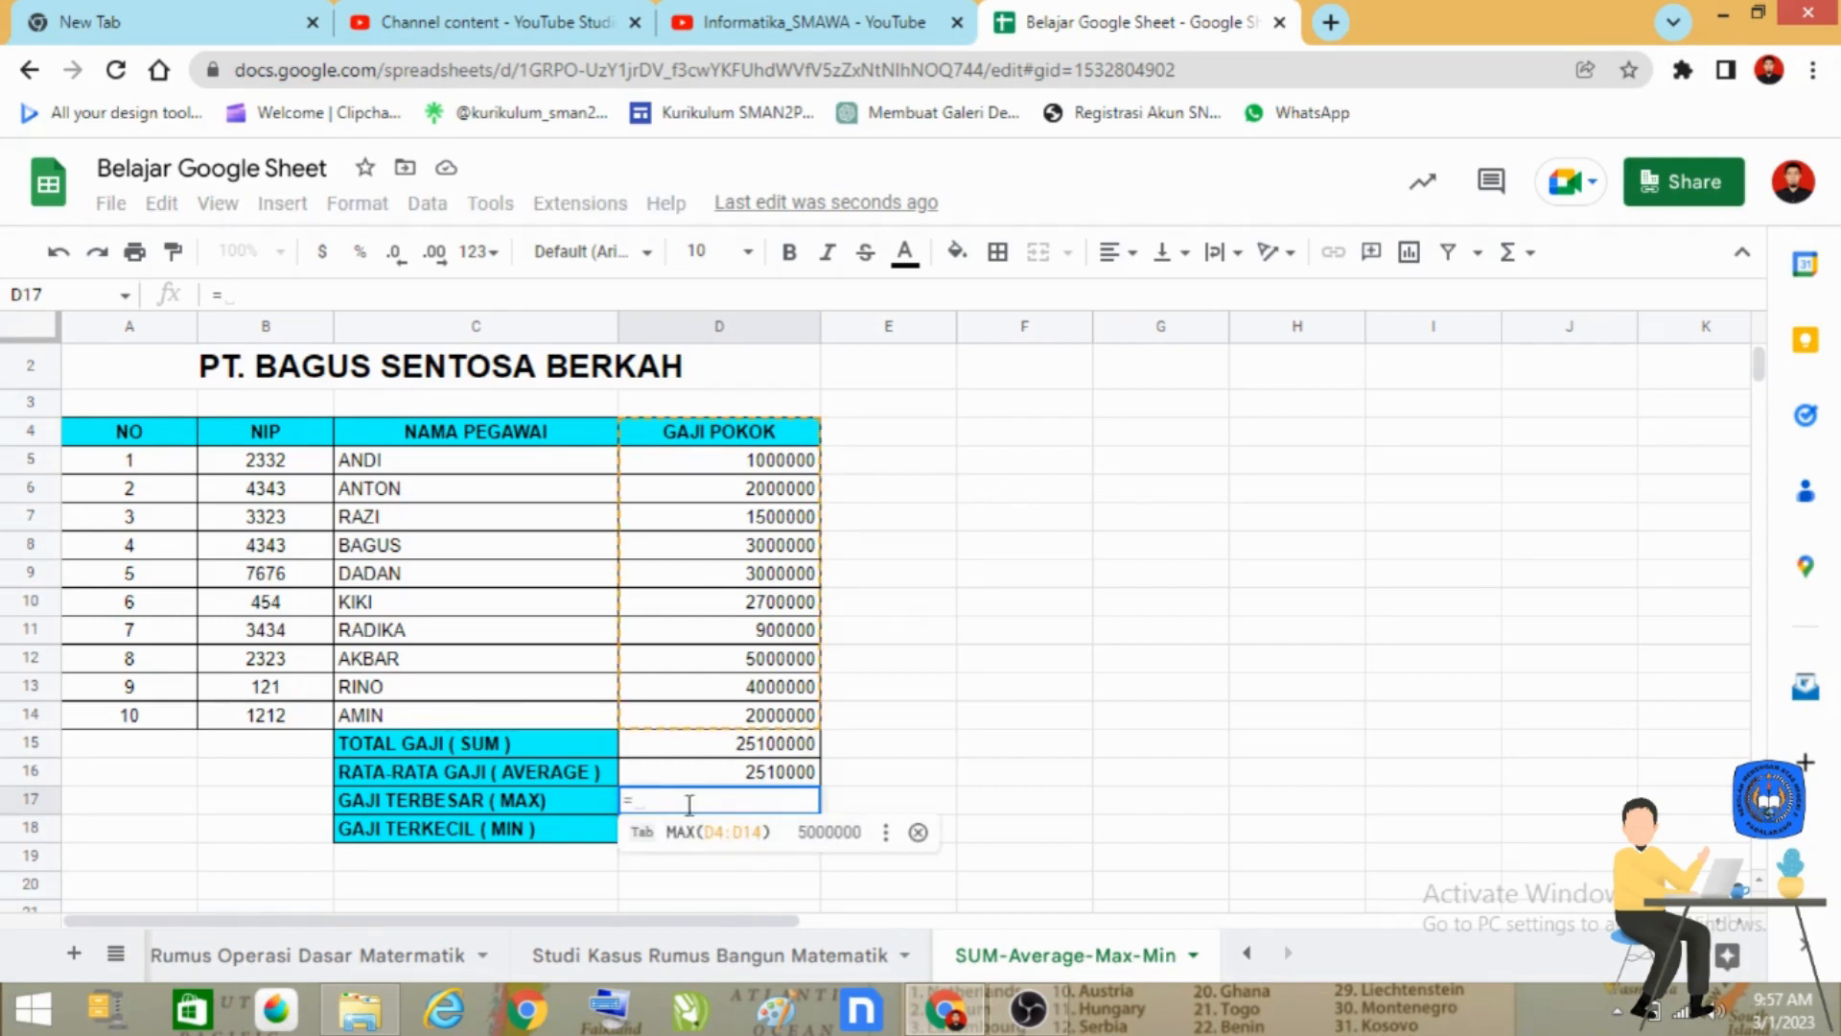
type("MAX(")
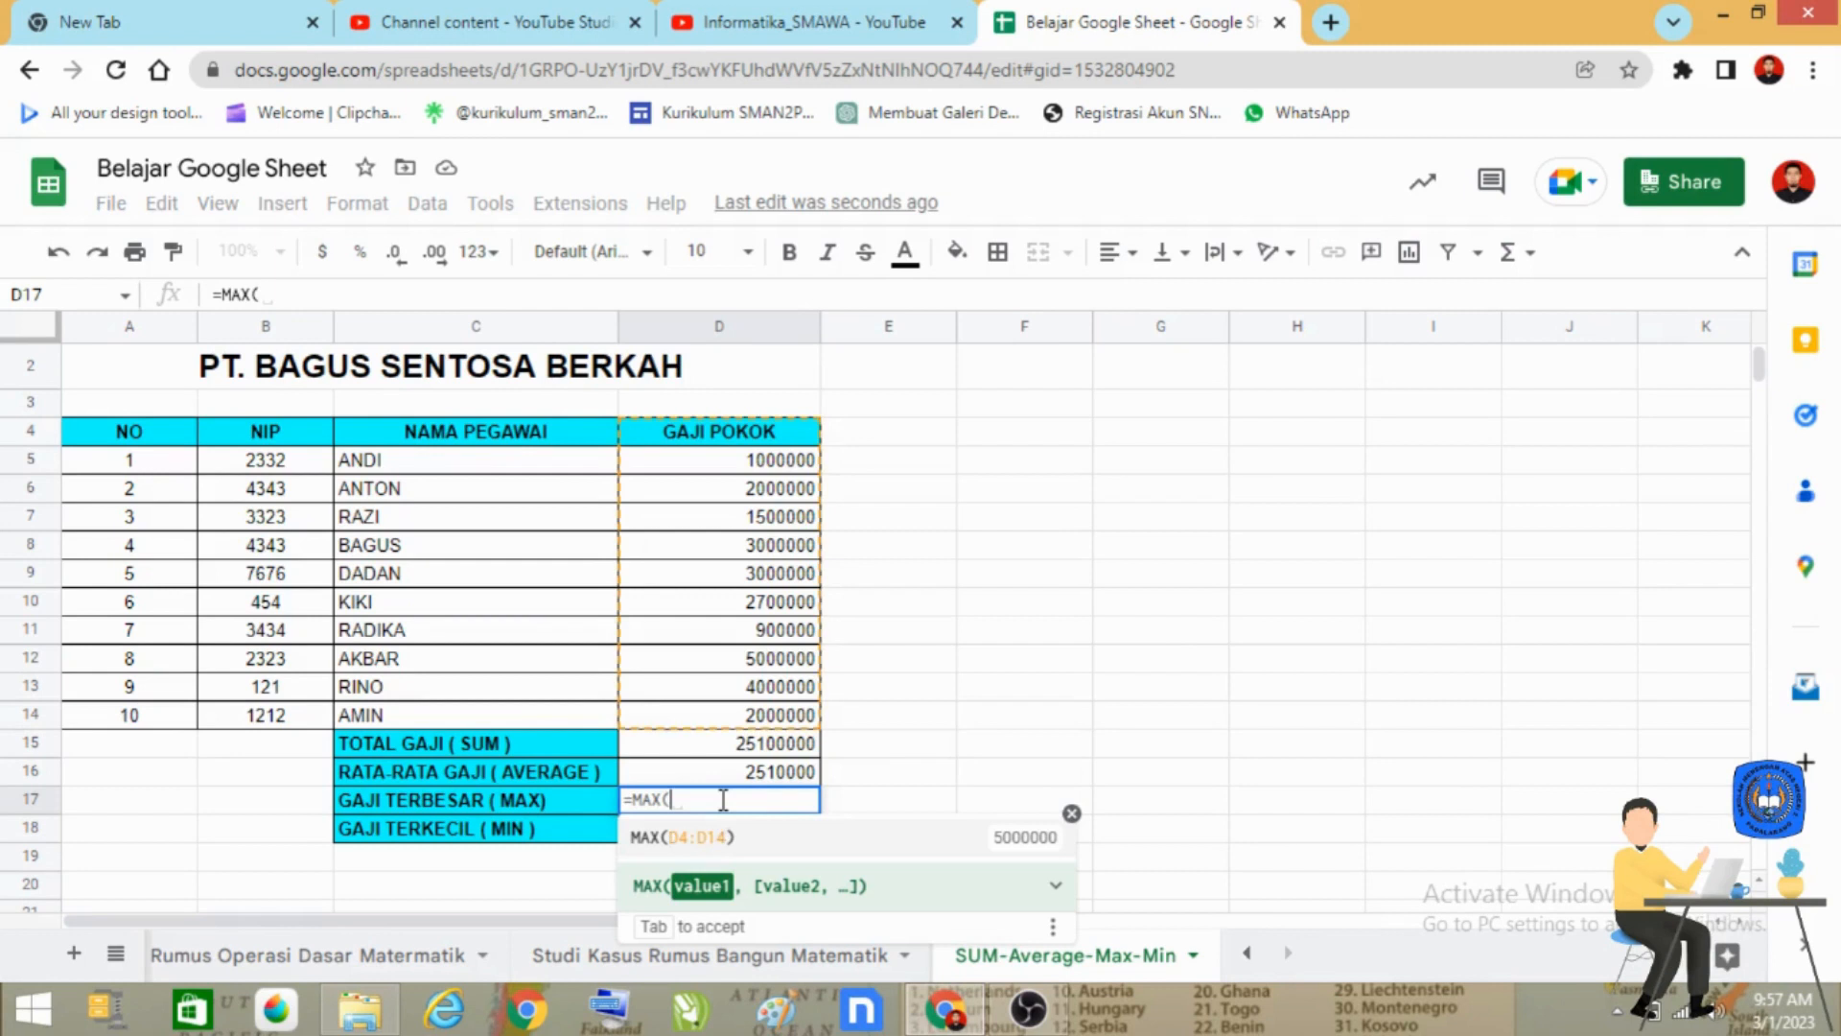
left_click(785, 467)
left_click_drag(784, 468, 786, 718)
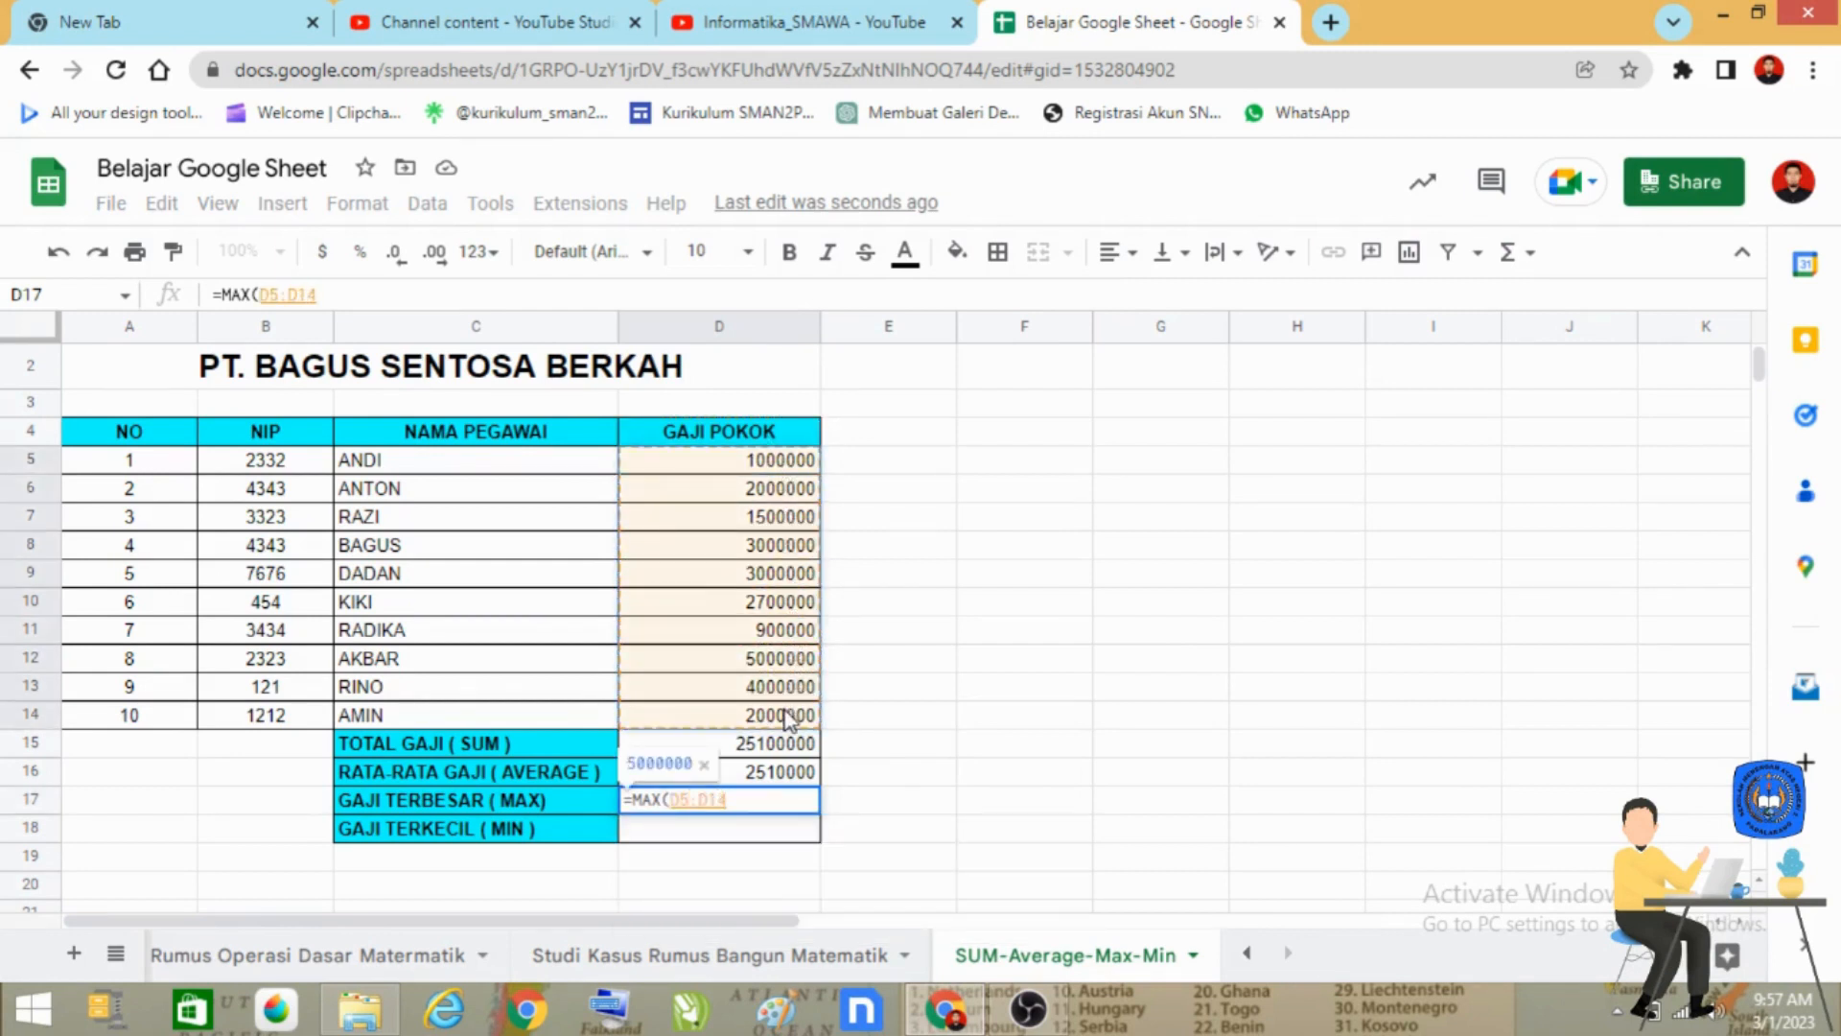
type(")")
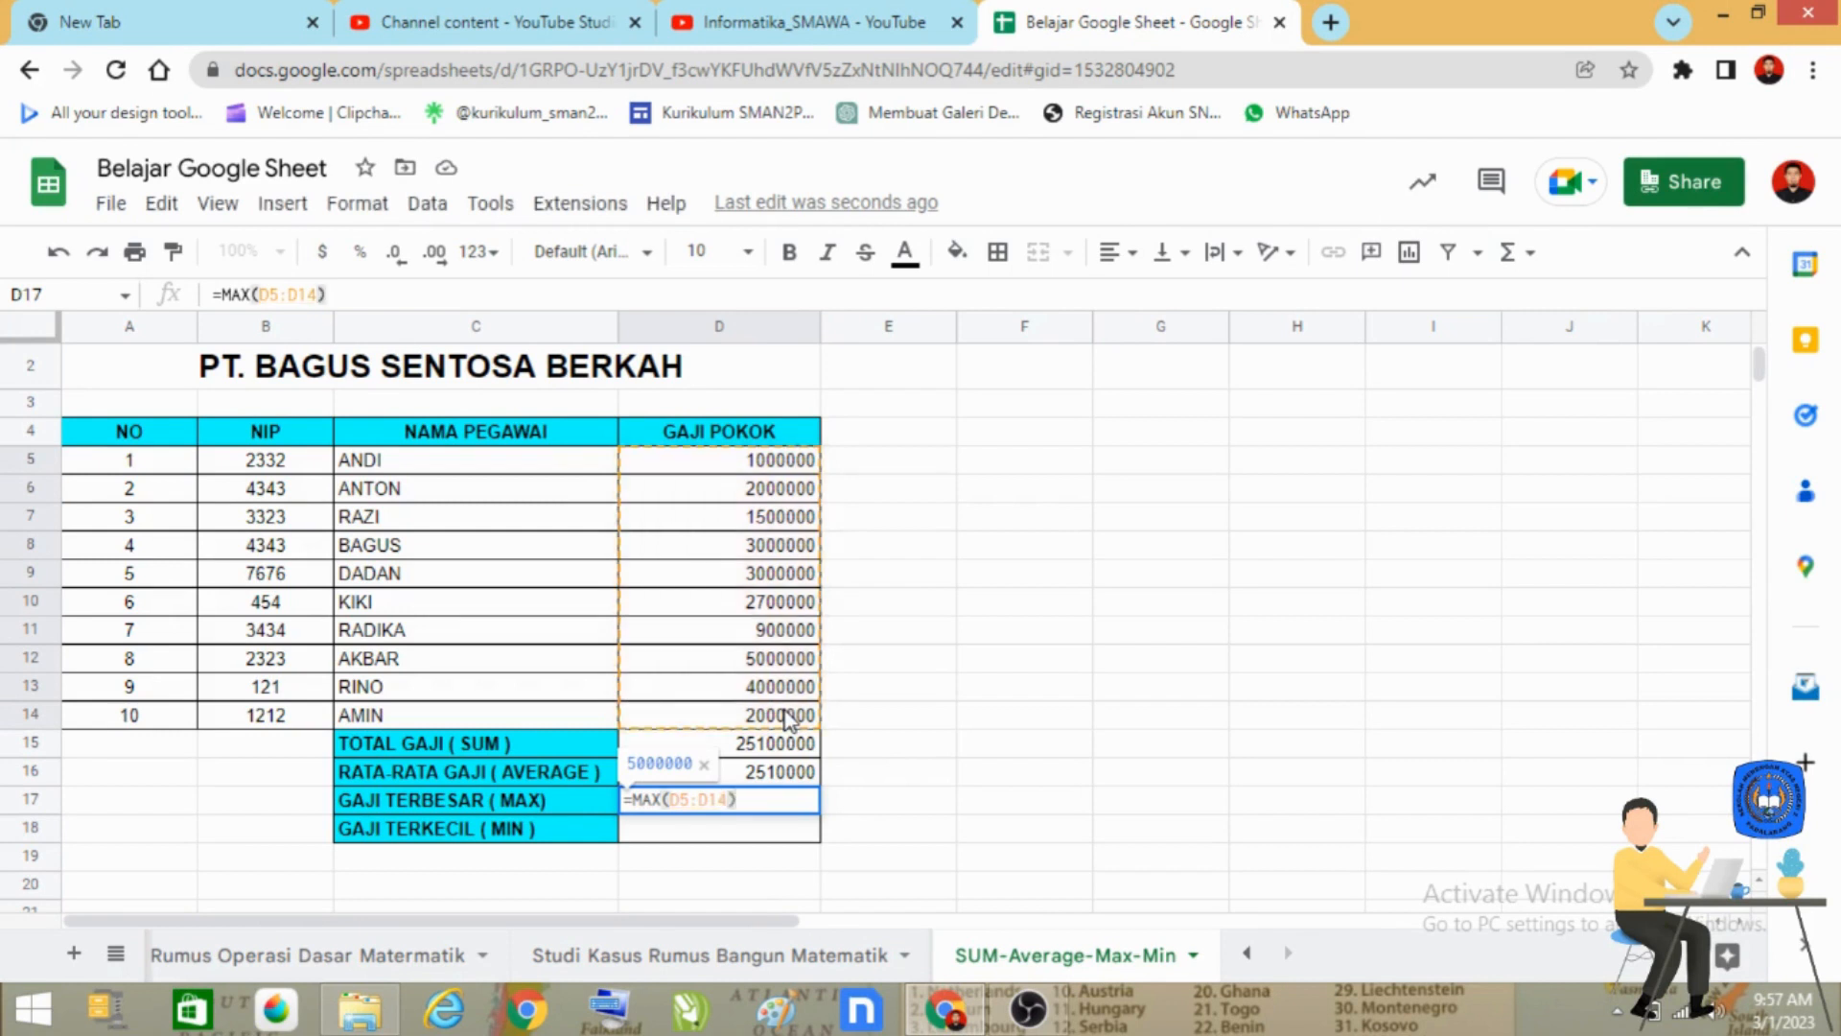
key("Return")
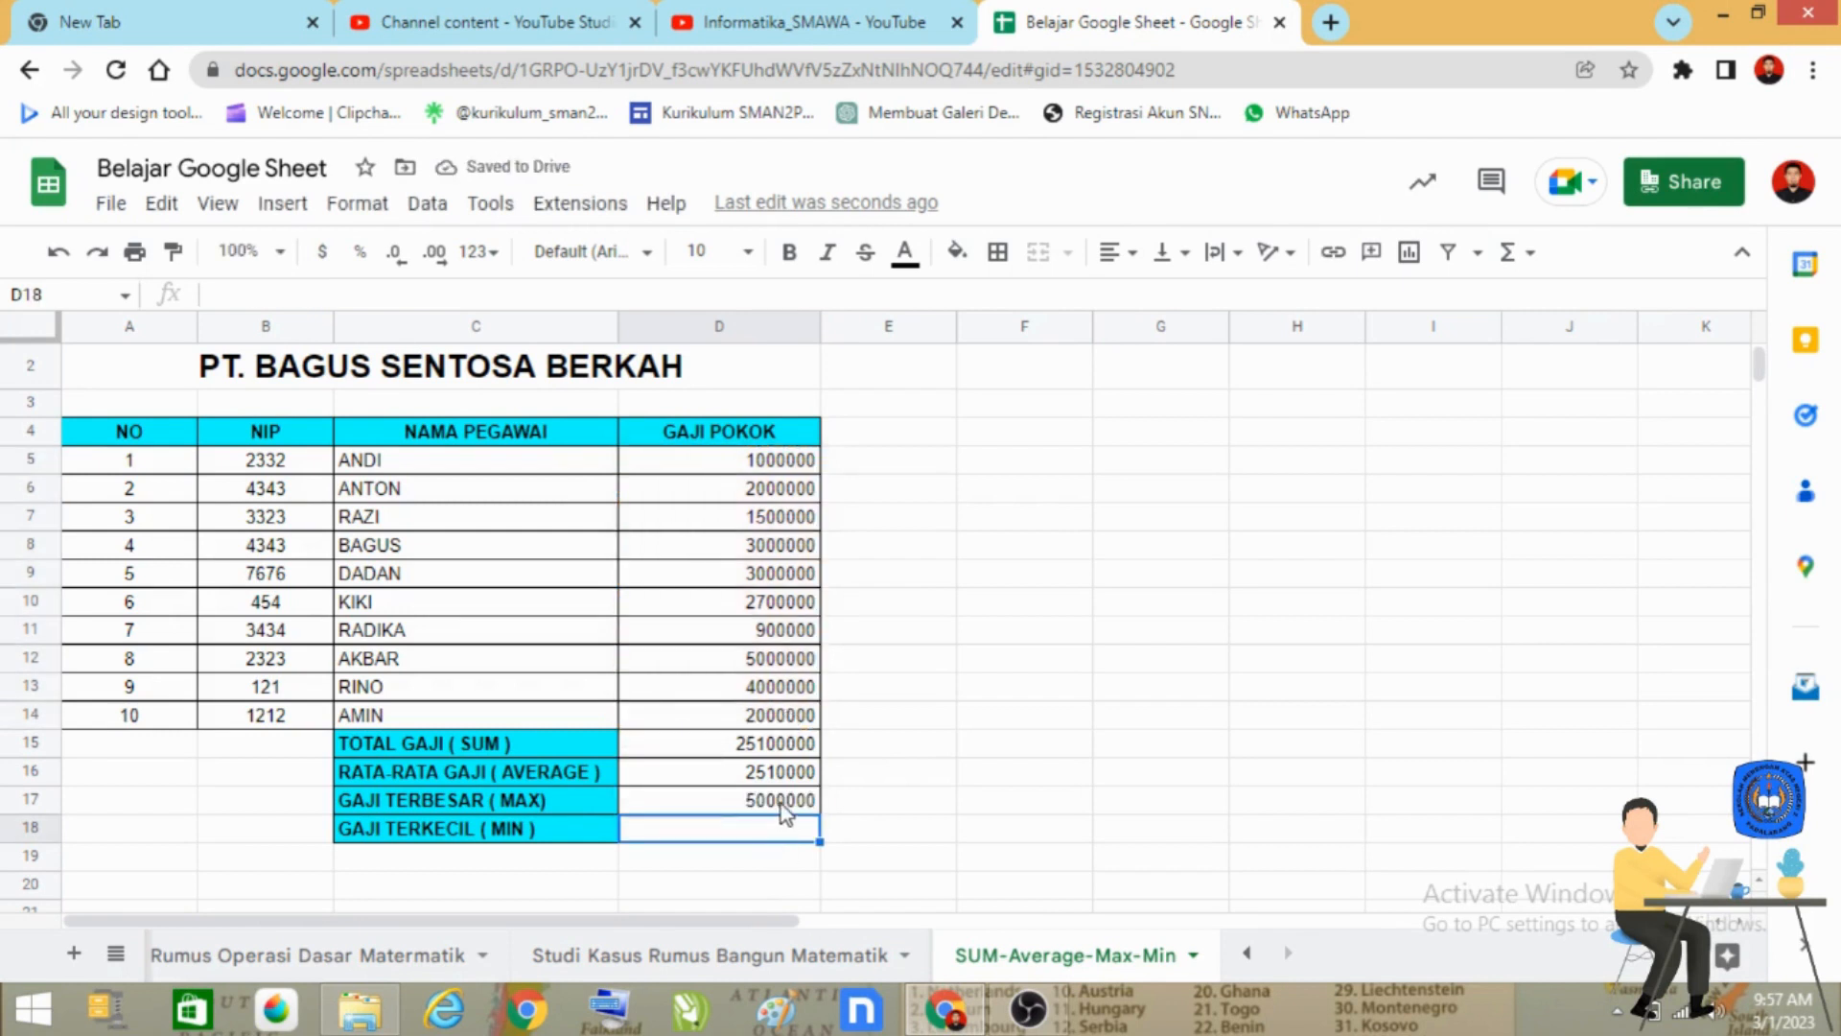
left_click(781, 803)
left_click(789, 660)
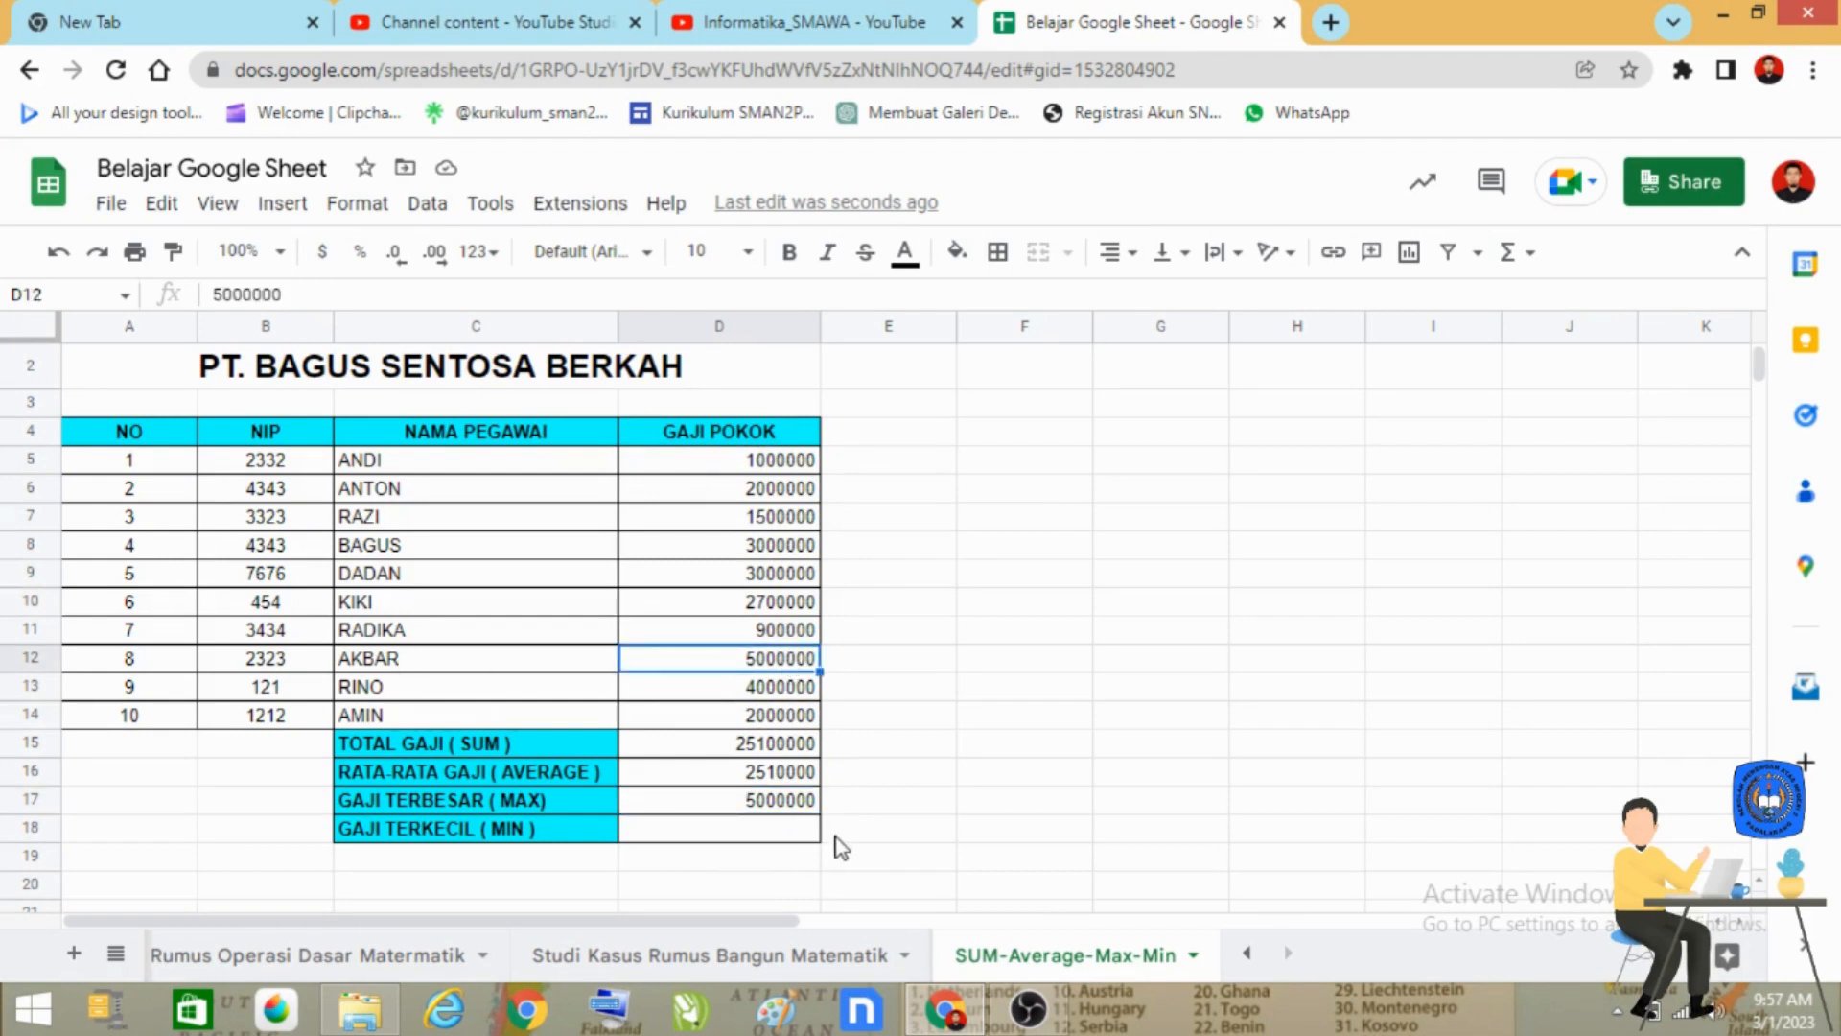
Enter the formula =MIN(D5:D14) in cell D18 to find the lowest base salary.
left_click(784, 840)
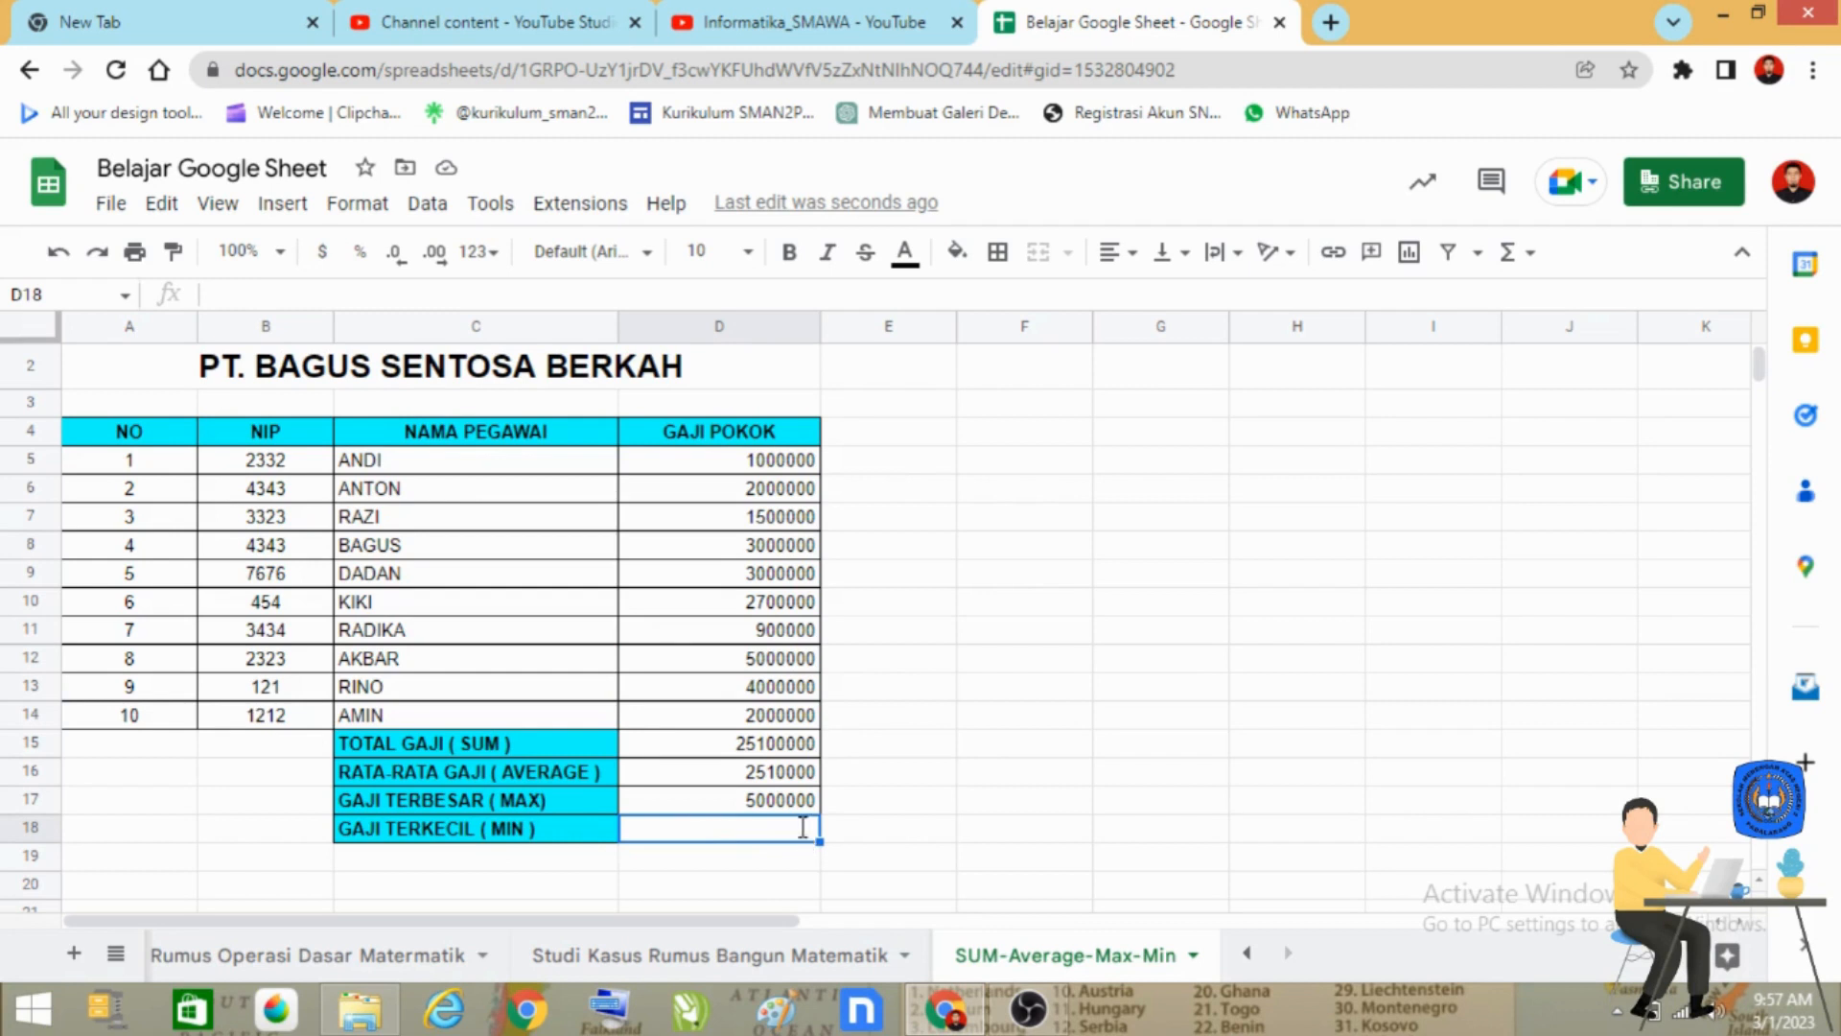
type("=MIN")
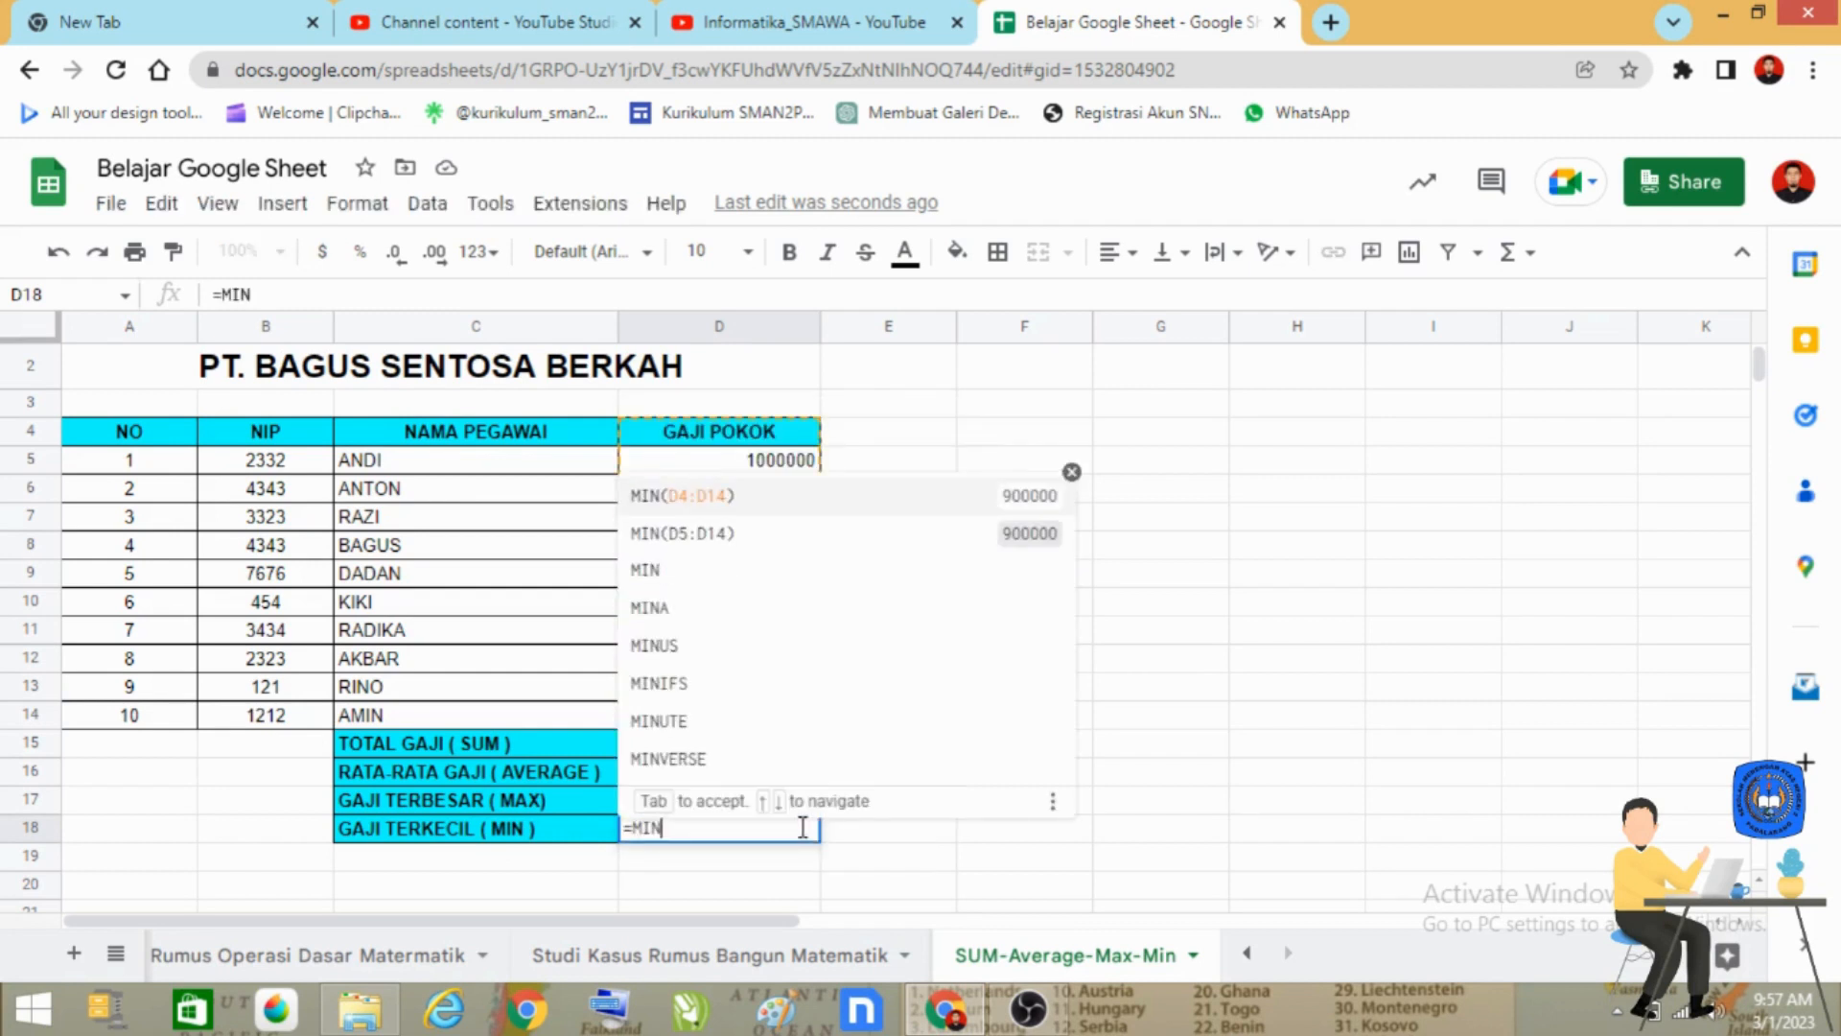
type("(")
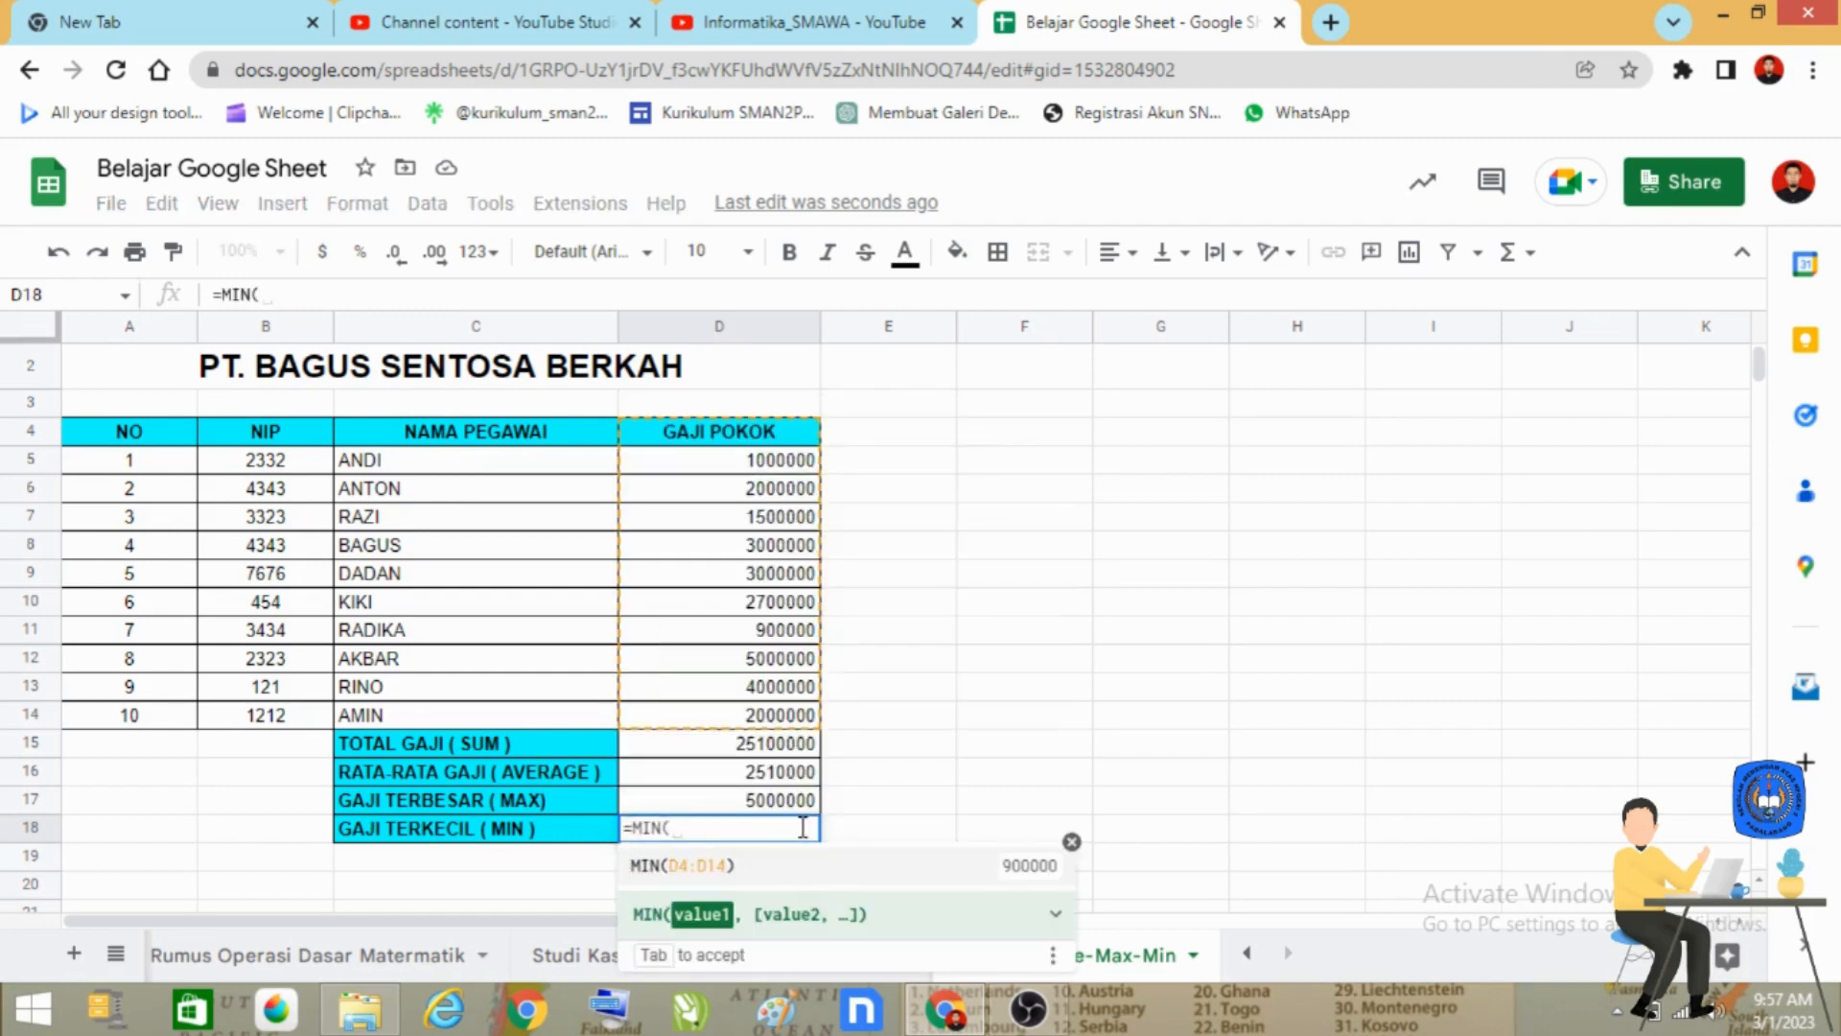
left_click_drag(801, 462, 792, 727)
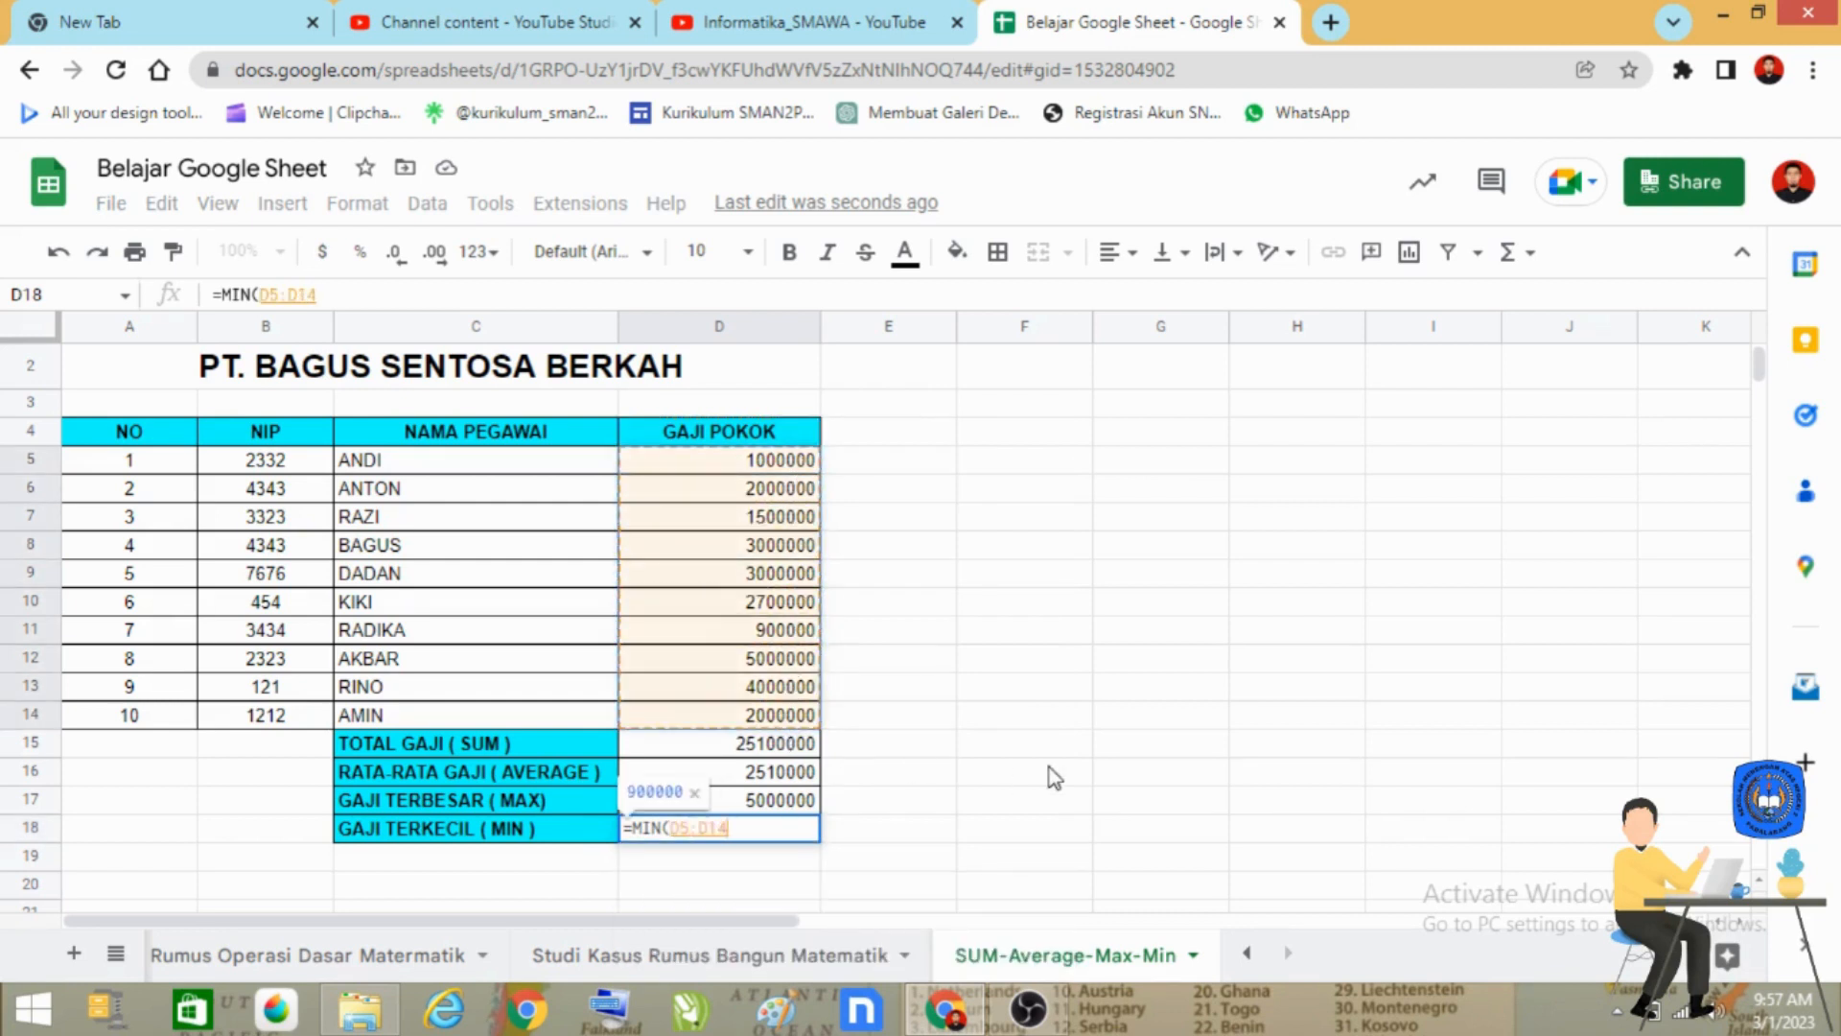
type(")")
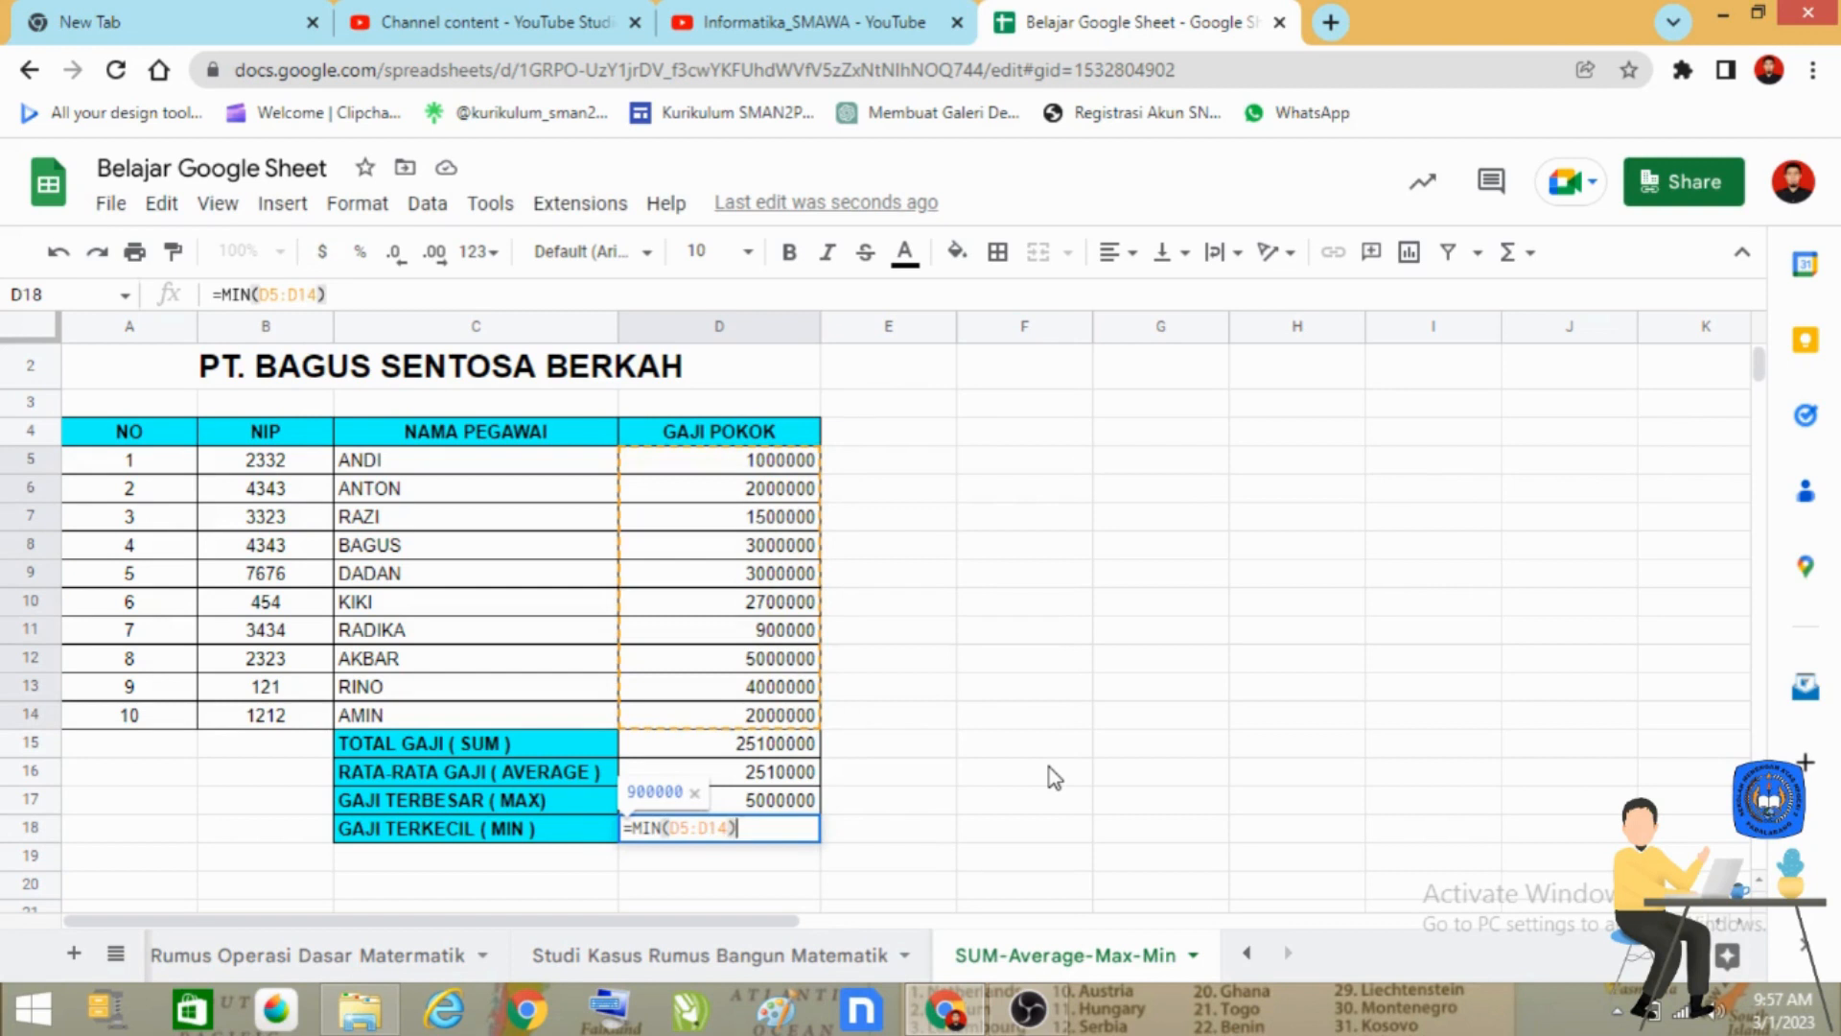
key("Return")
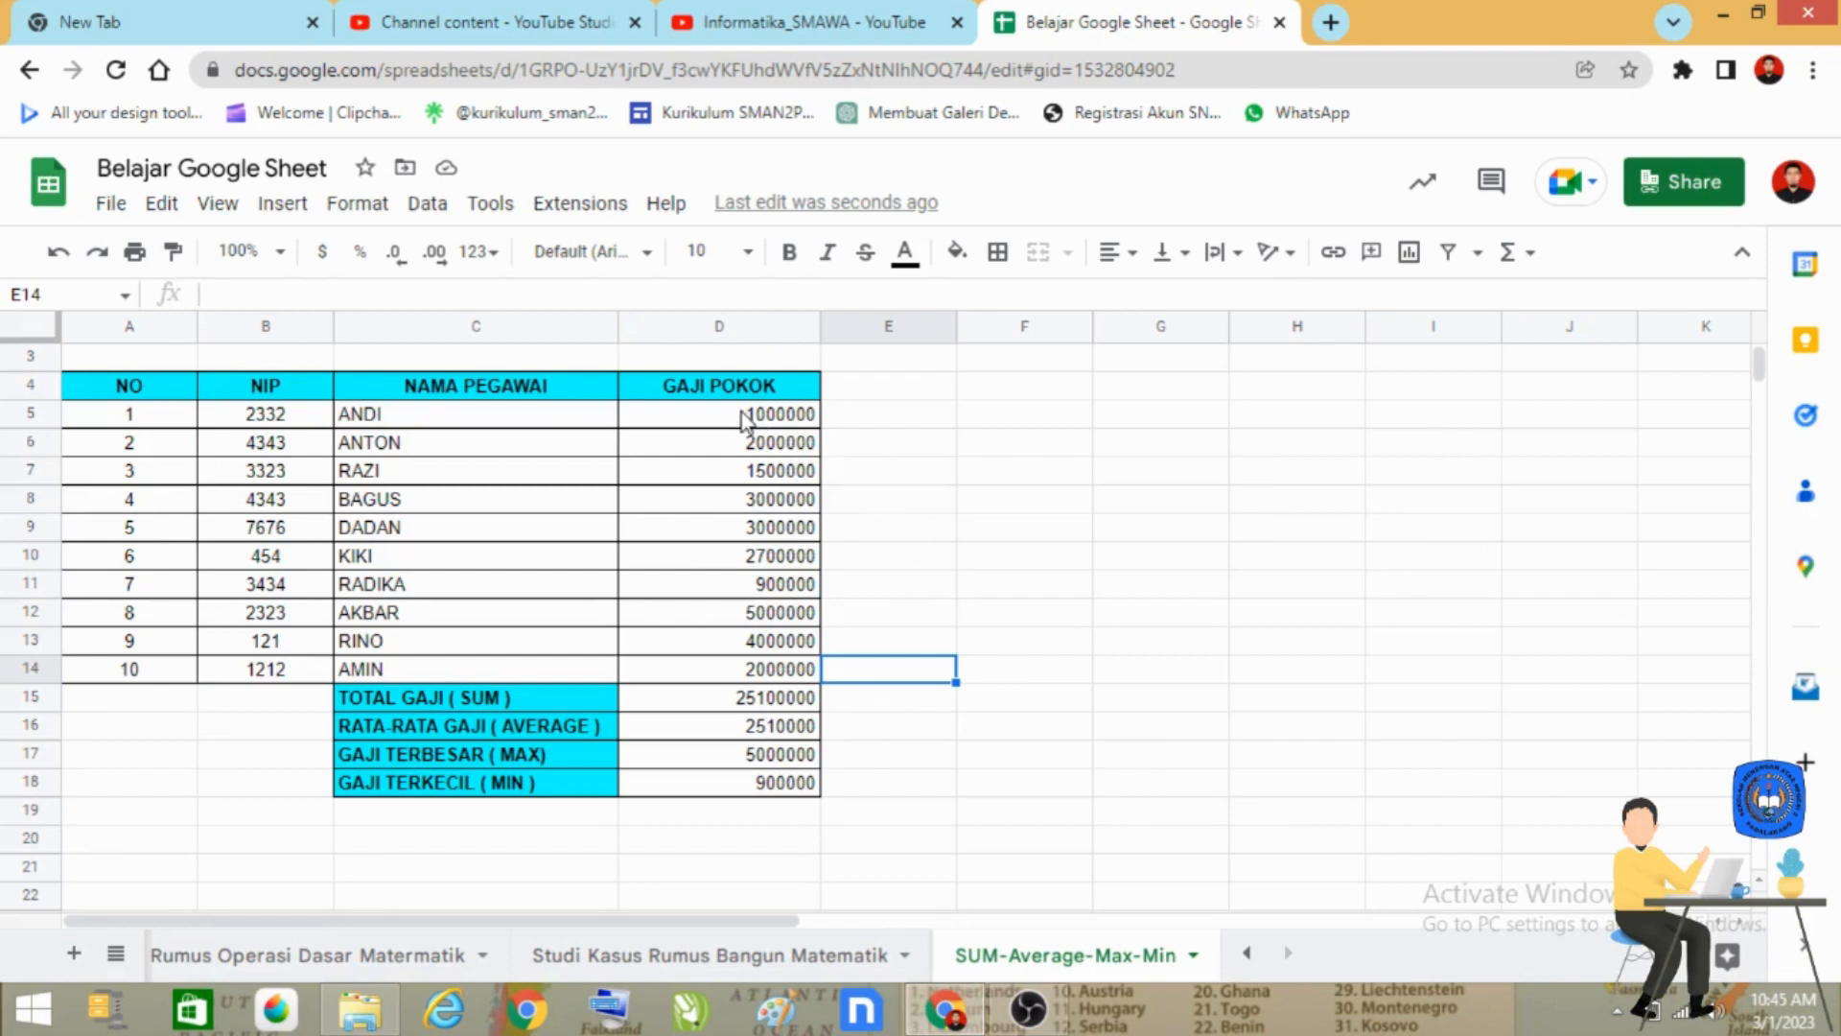
Apply the Accounting number format to the salaries and summary results in D5:D18.
left_click(744, 419)
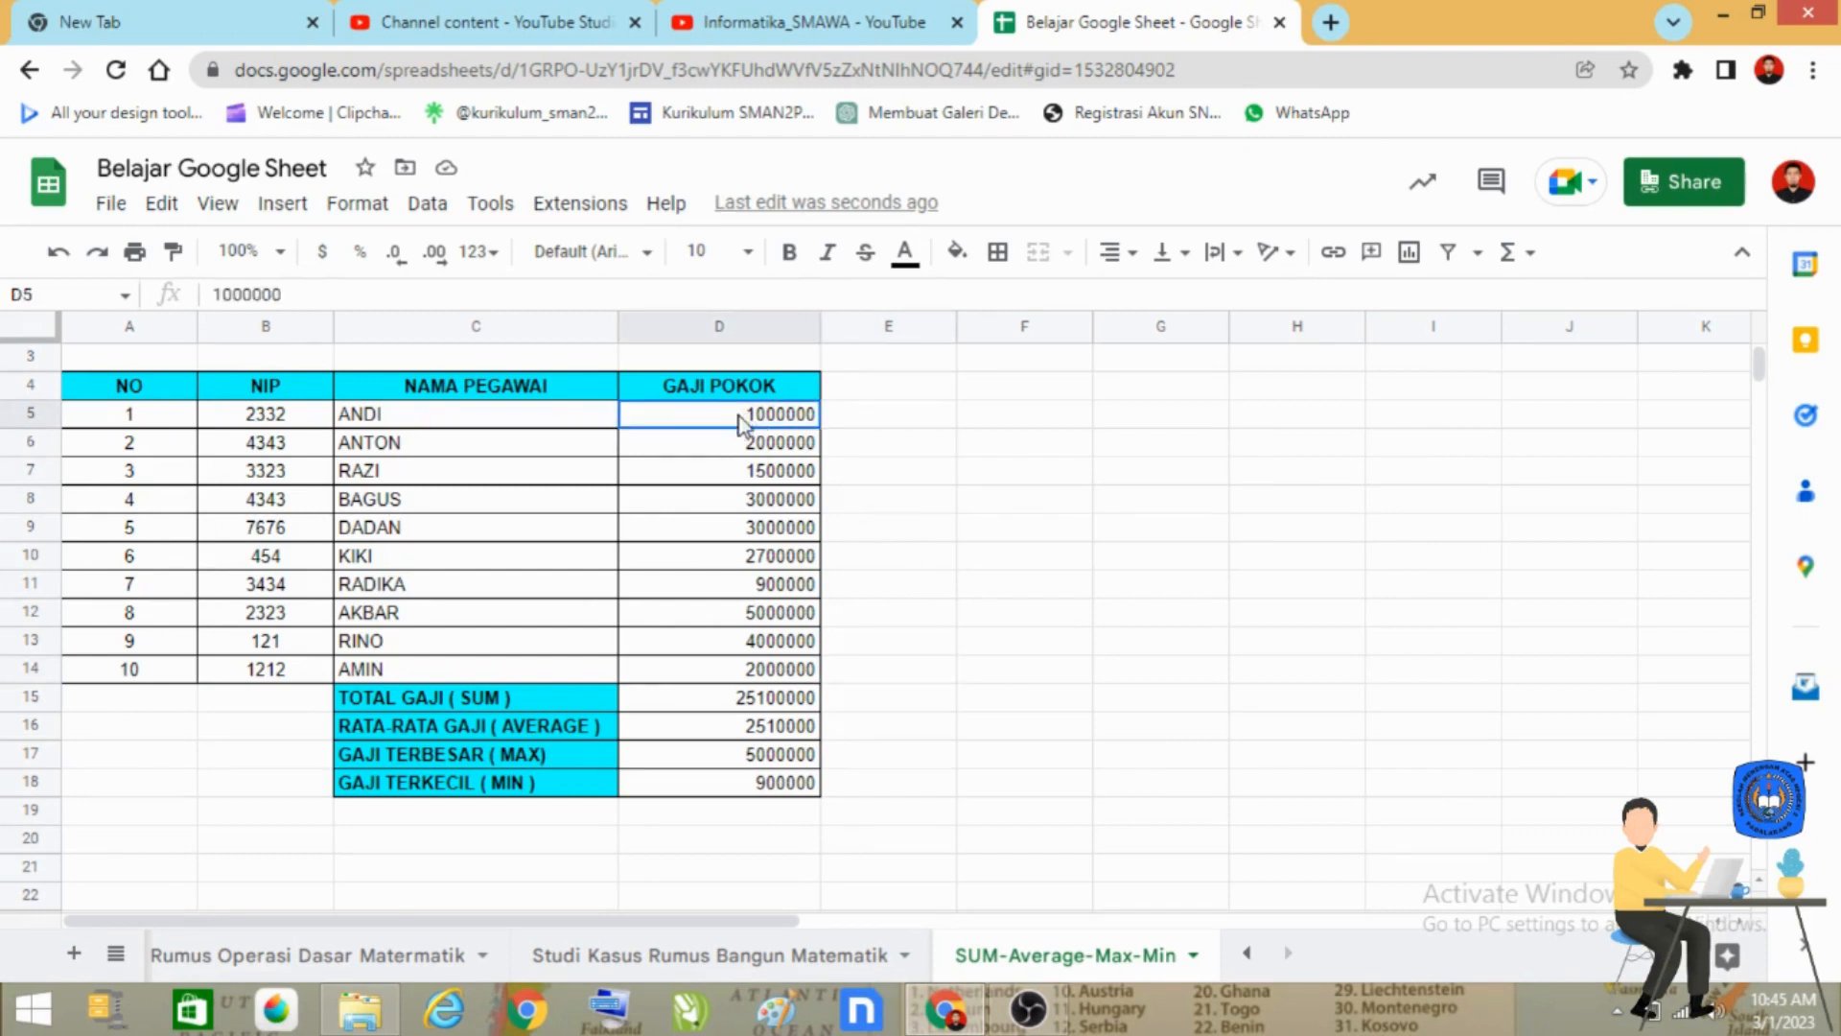
left_click_drag(745, 419, 759, 795)
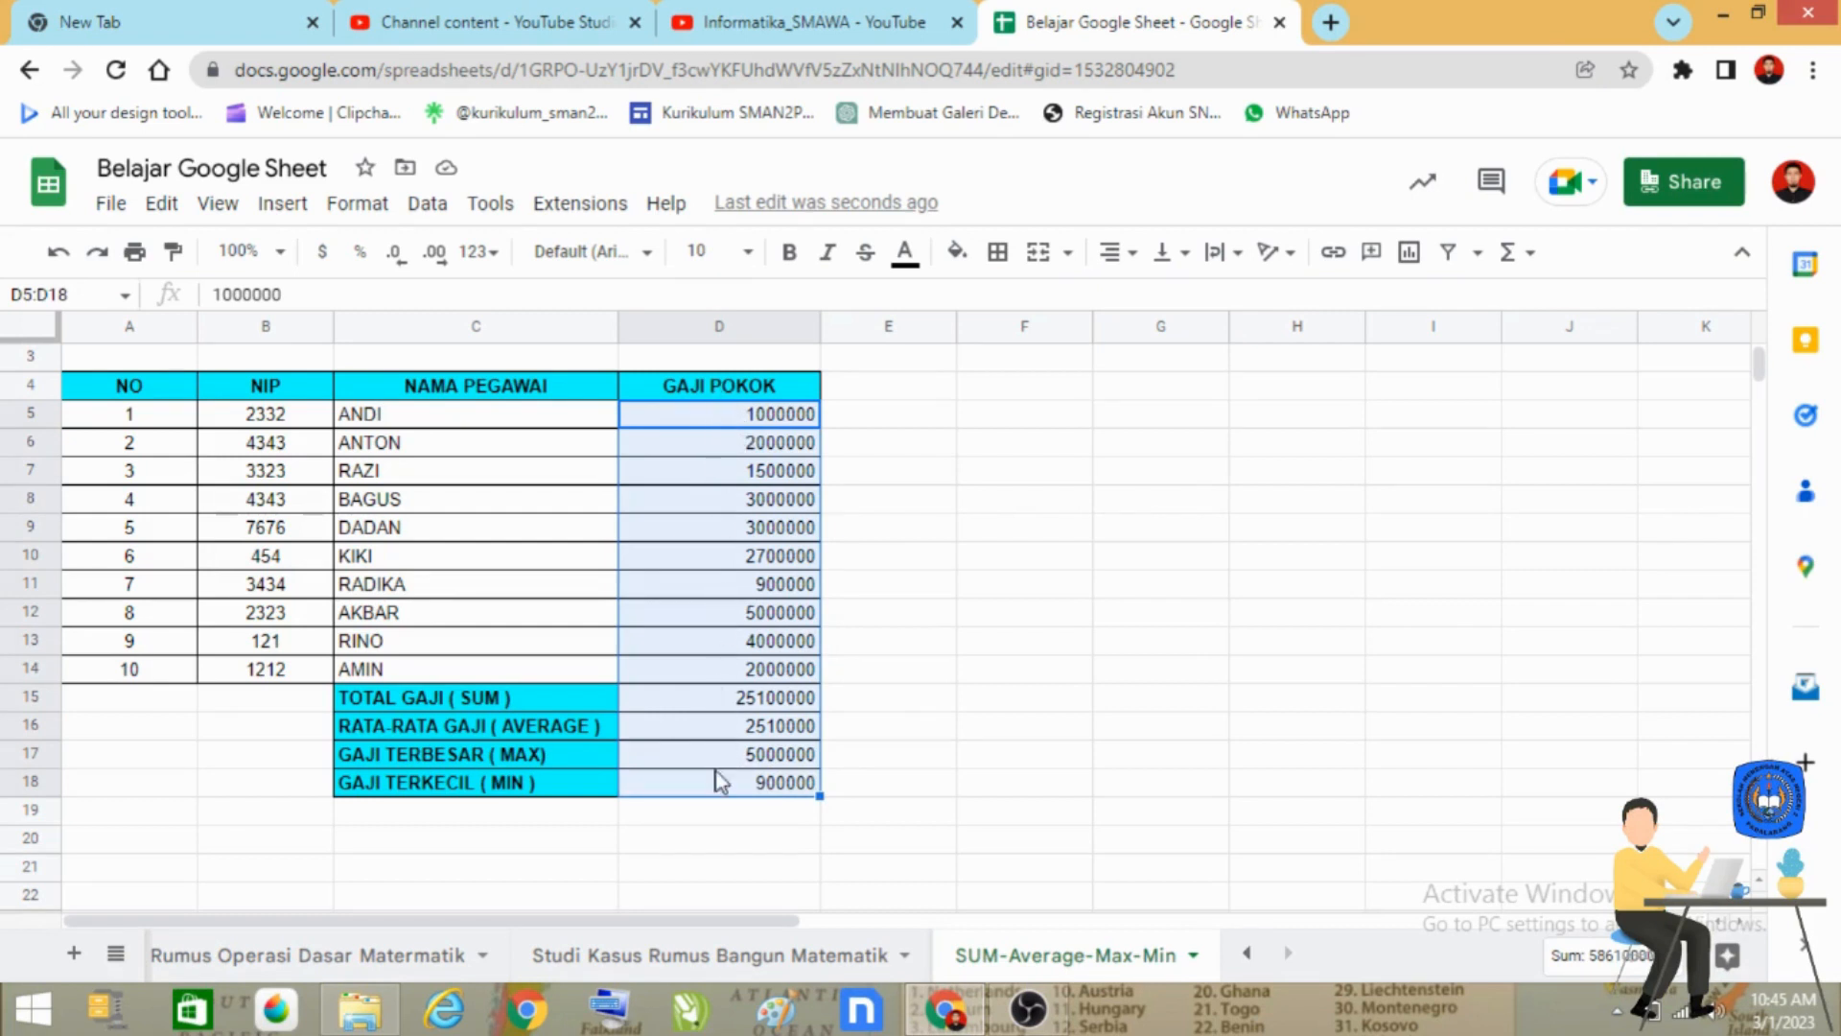
left_click(356, 205)
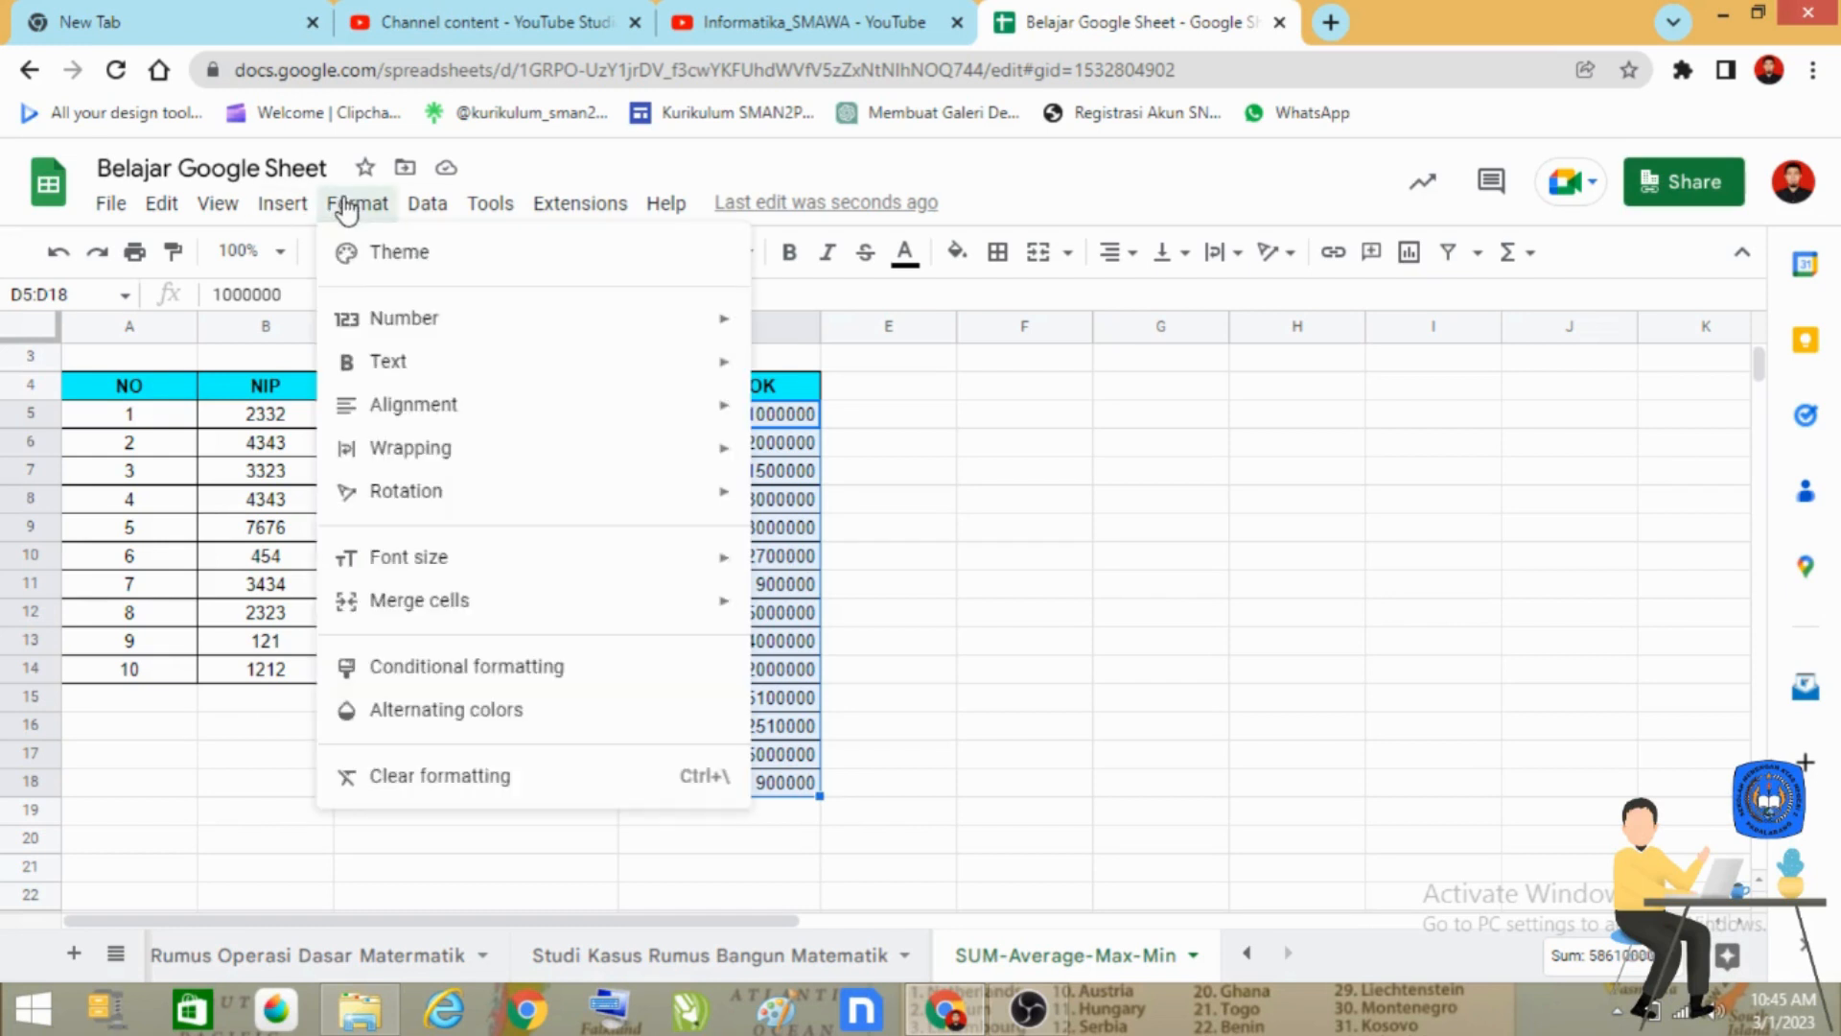
mouse_move(491, 322)
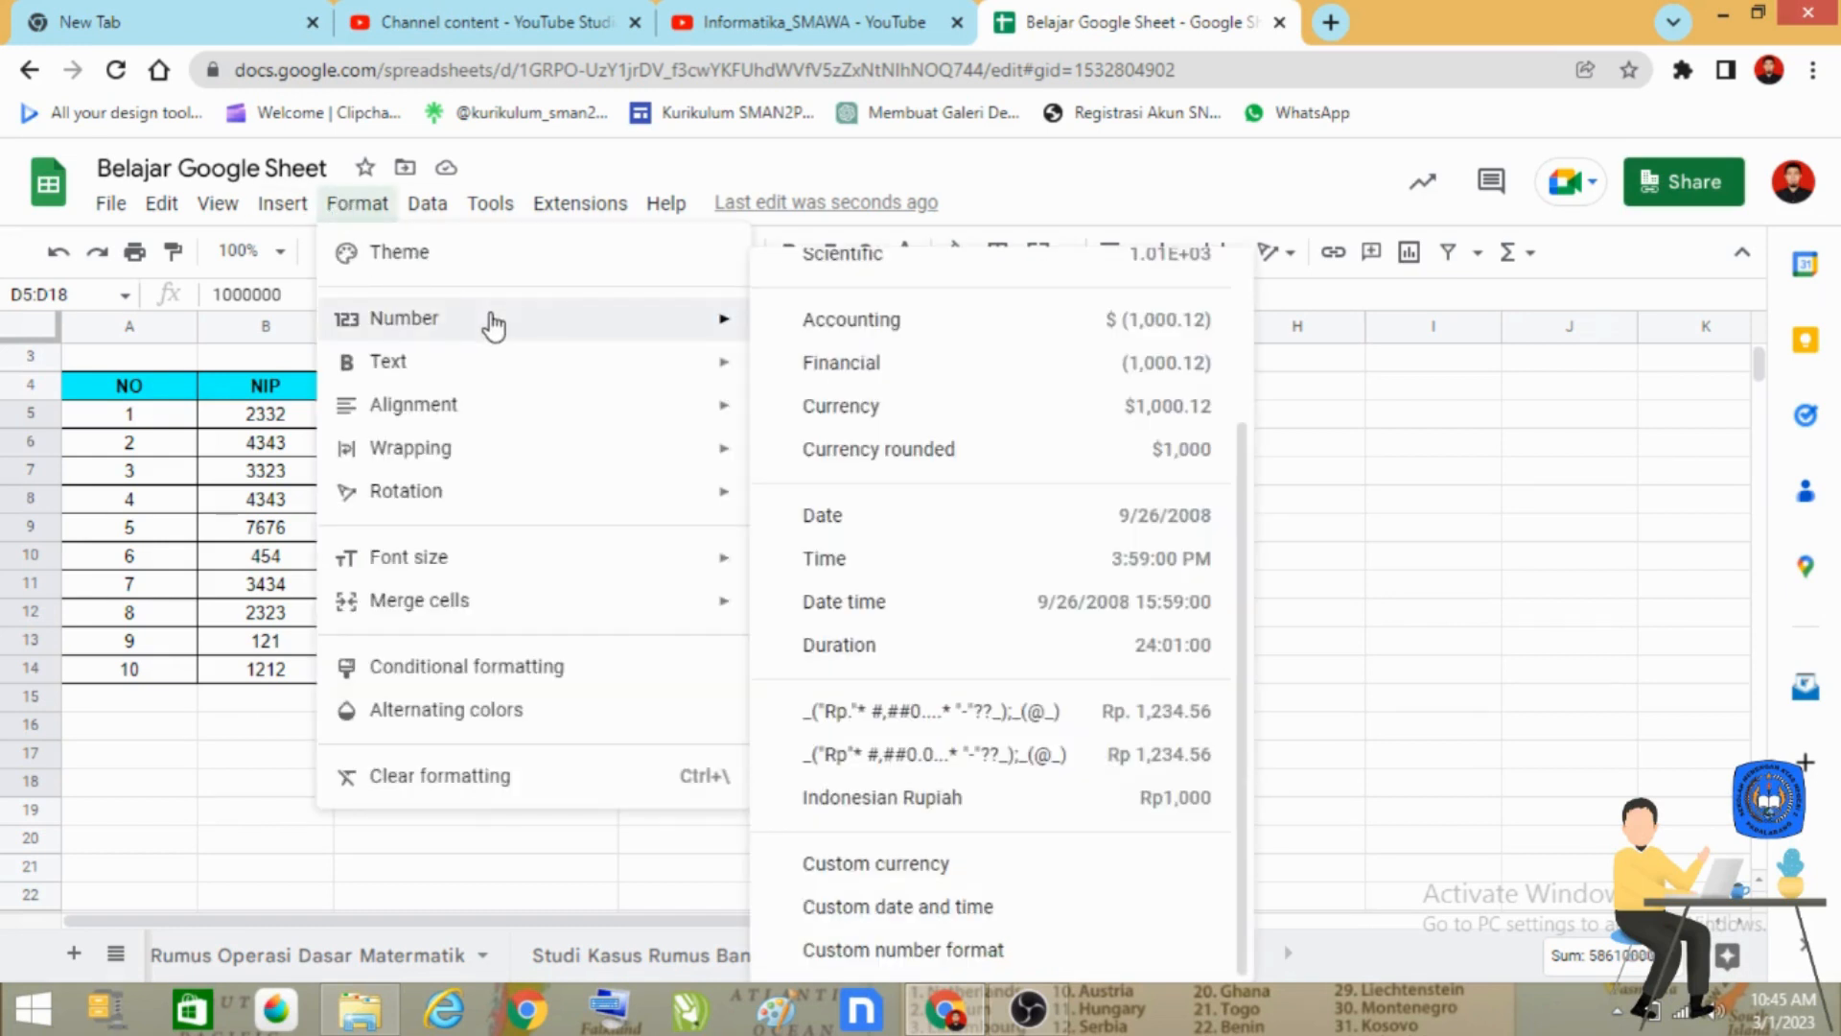
left_click(932, 332)
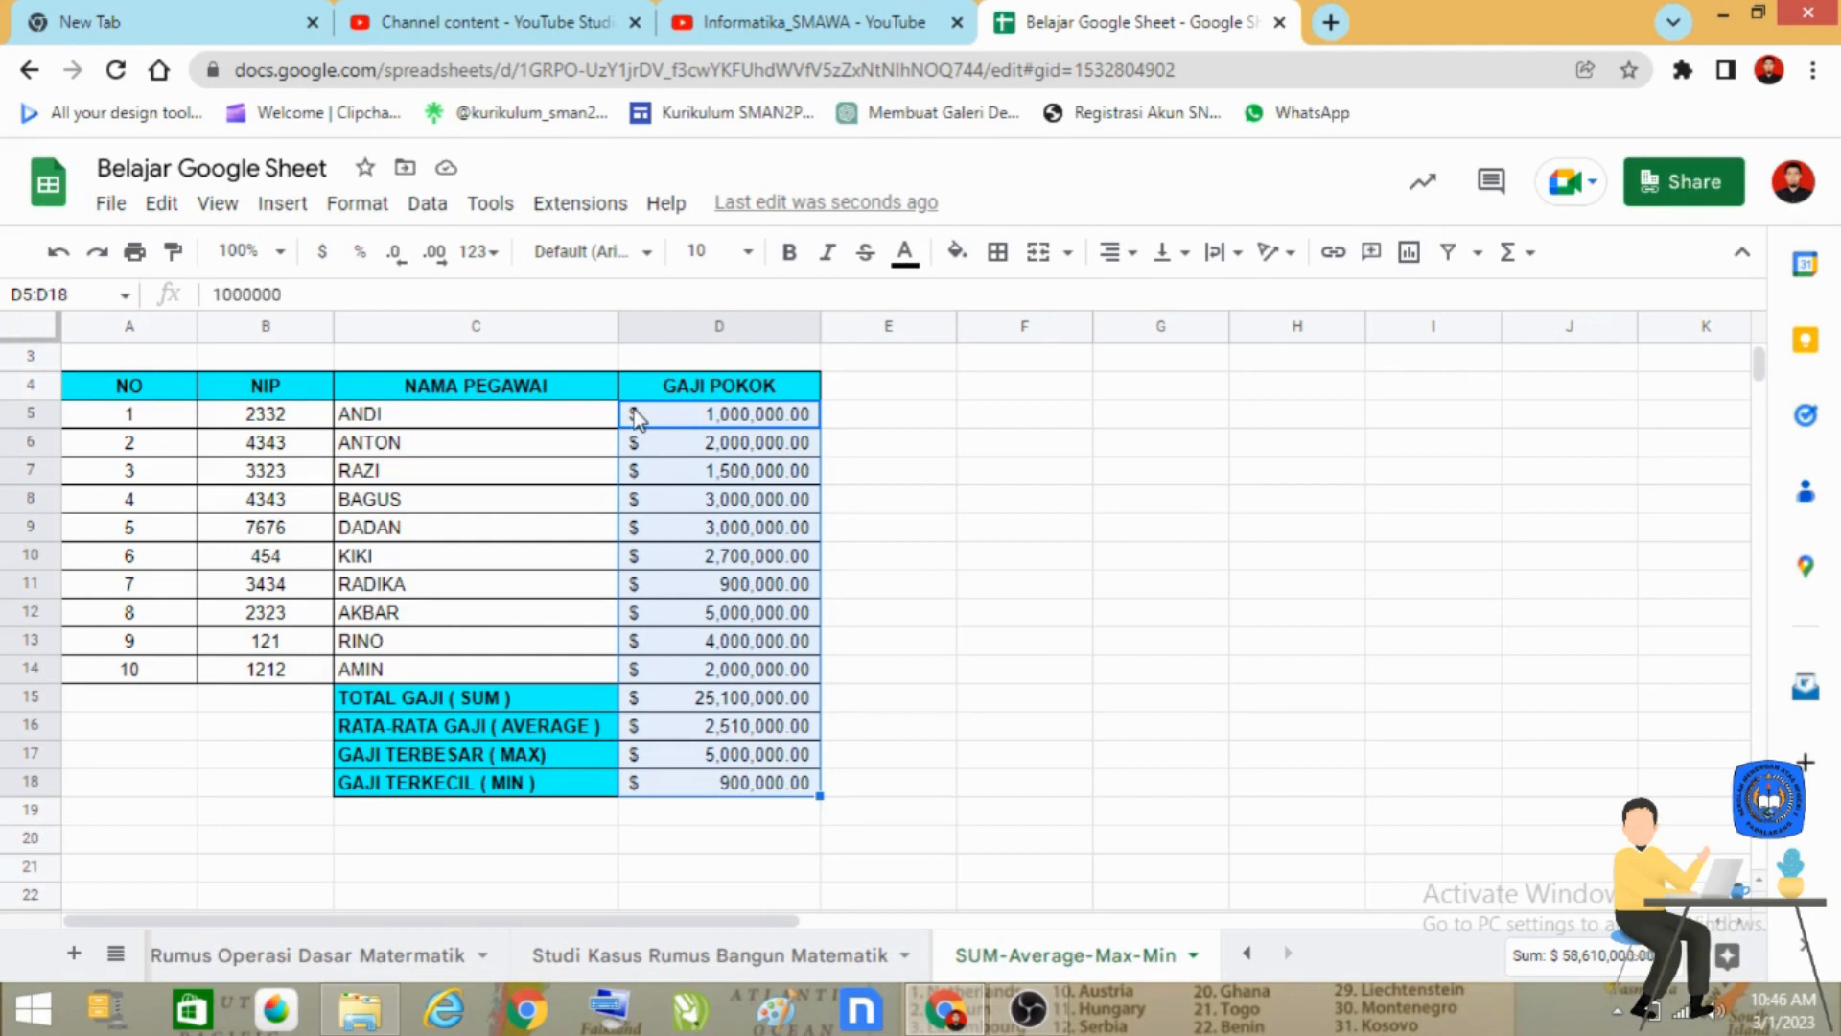
Open the custom number format for D5:D18 and replace the $ symbol in the positive-number section with "Rp.".
left_click_drag(638, 422, 685, 792)
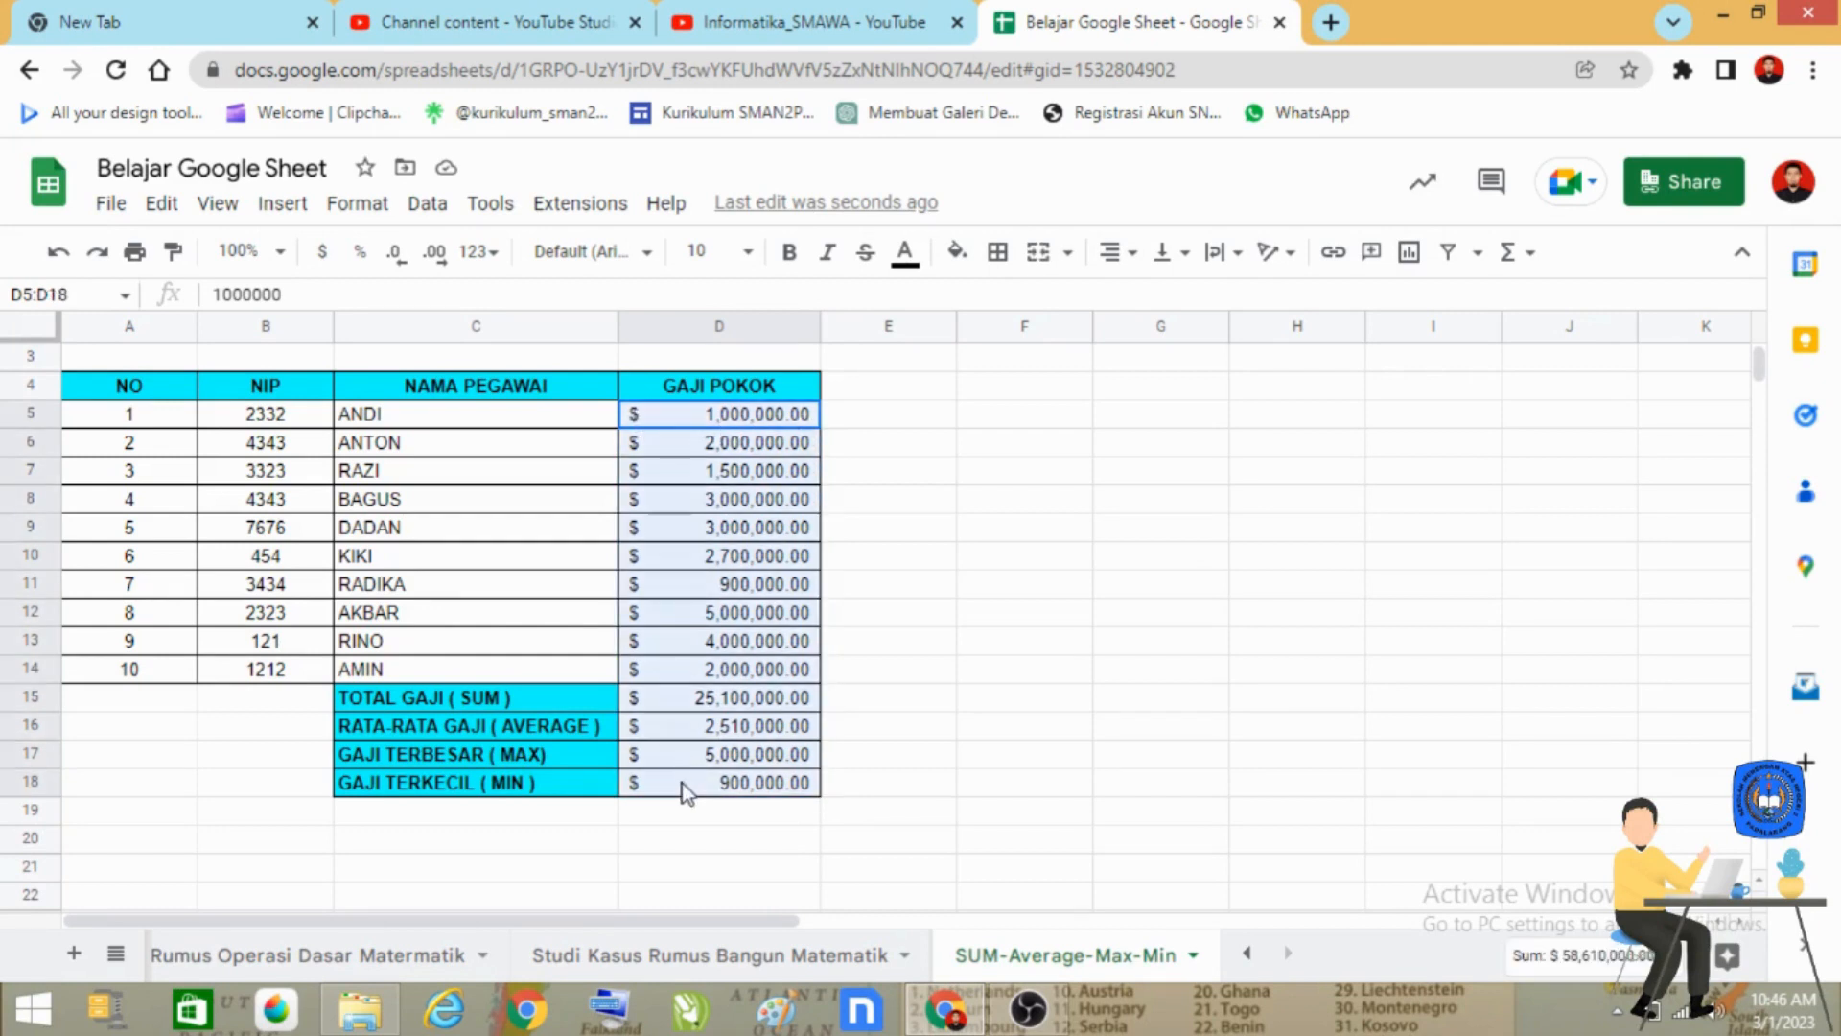
left_click(358, 205)
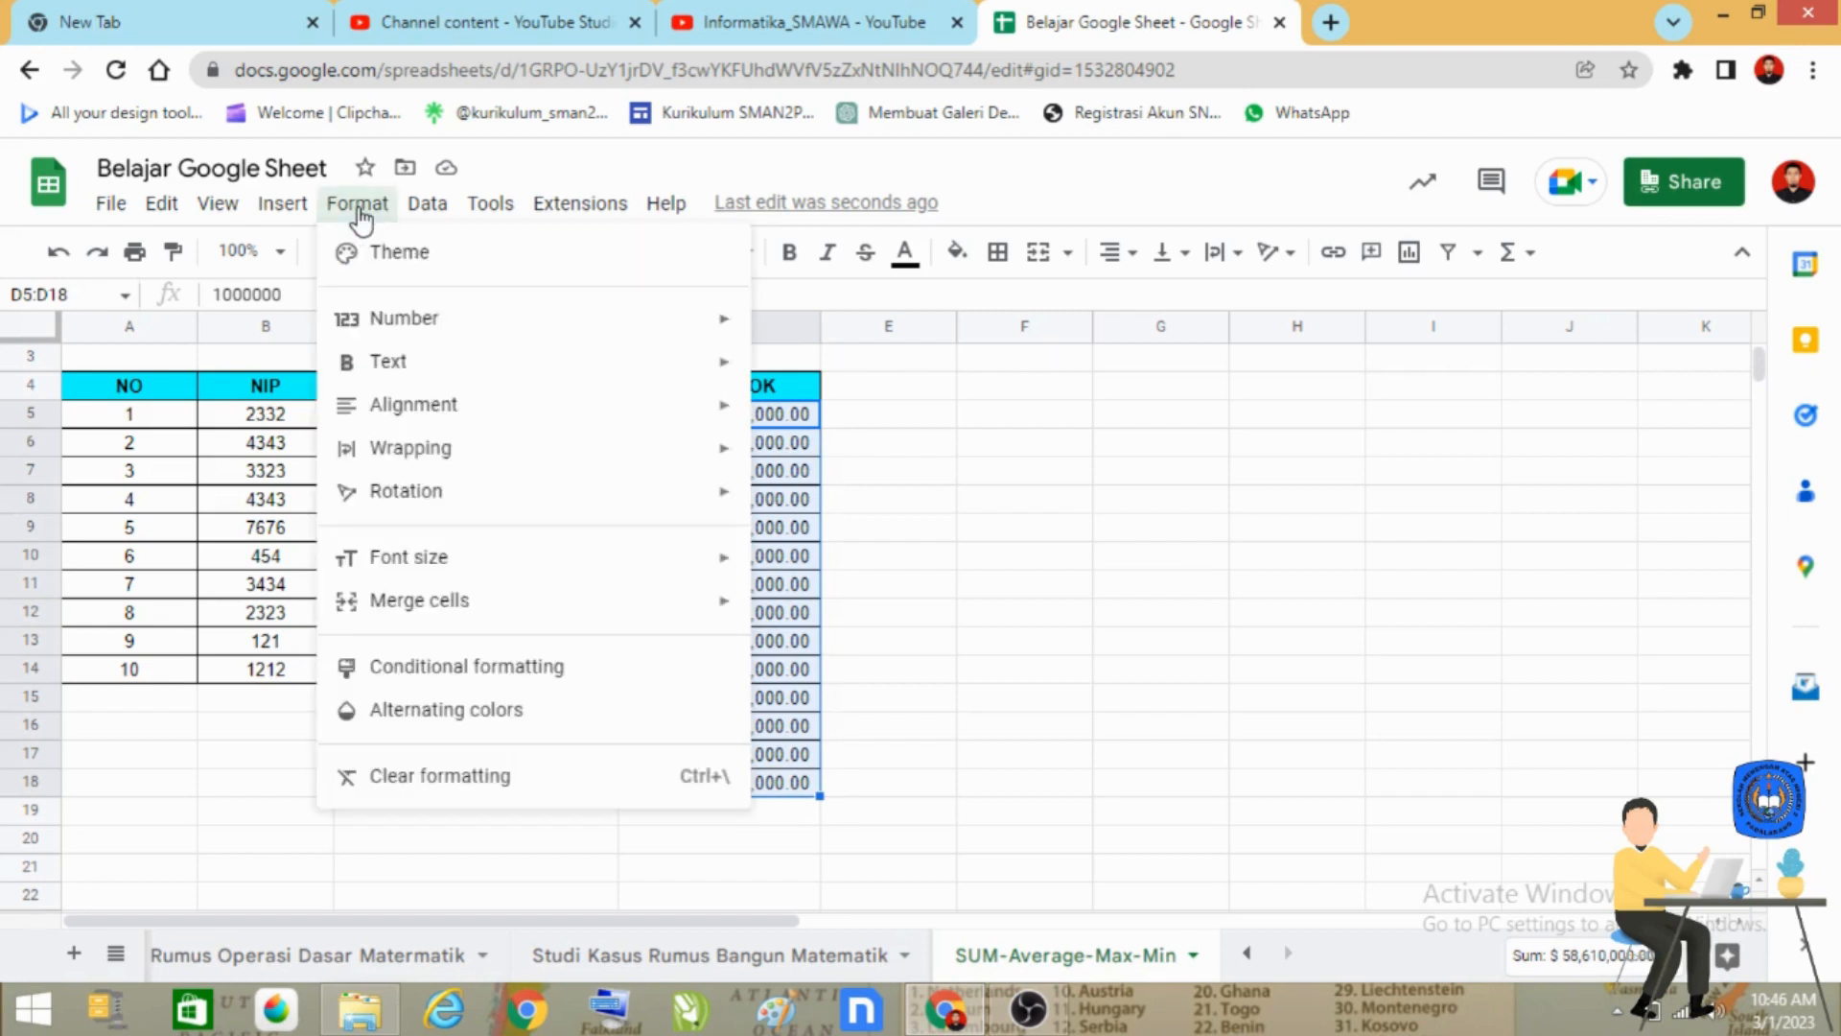
mouse_move(528, 333)
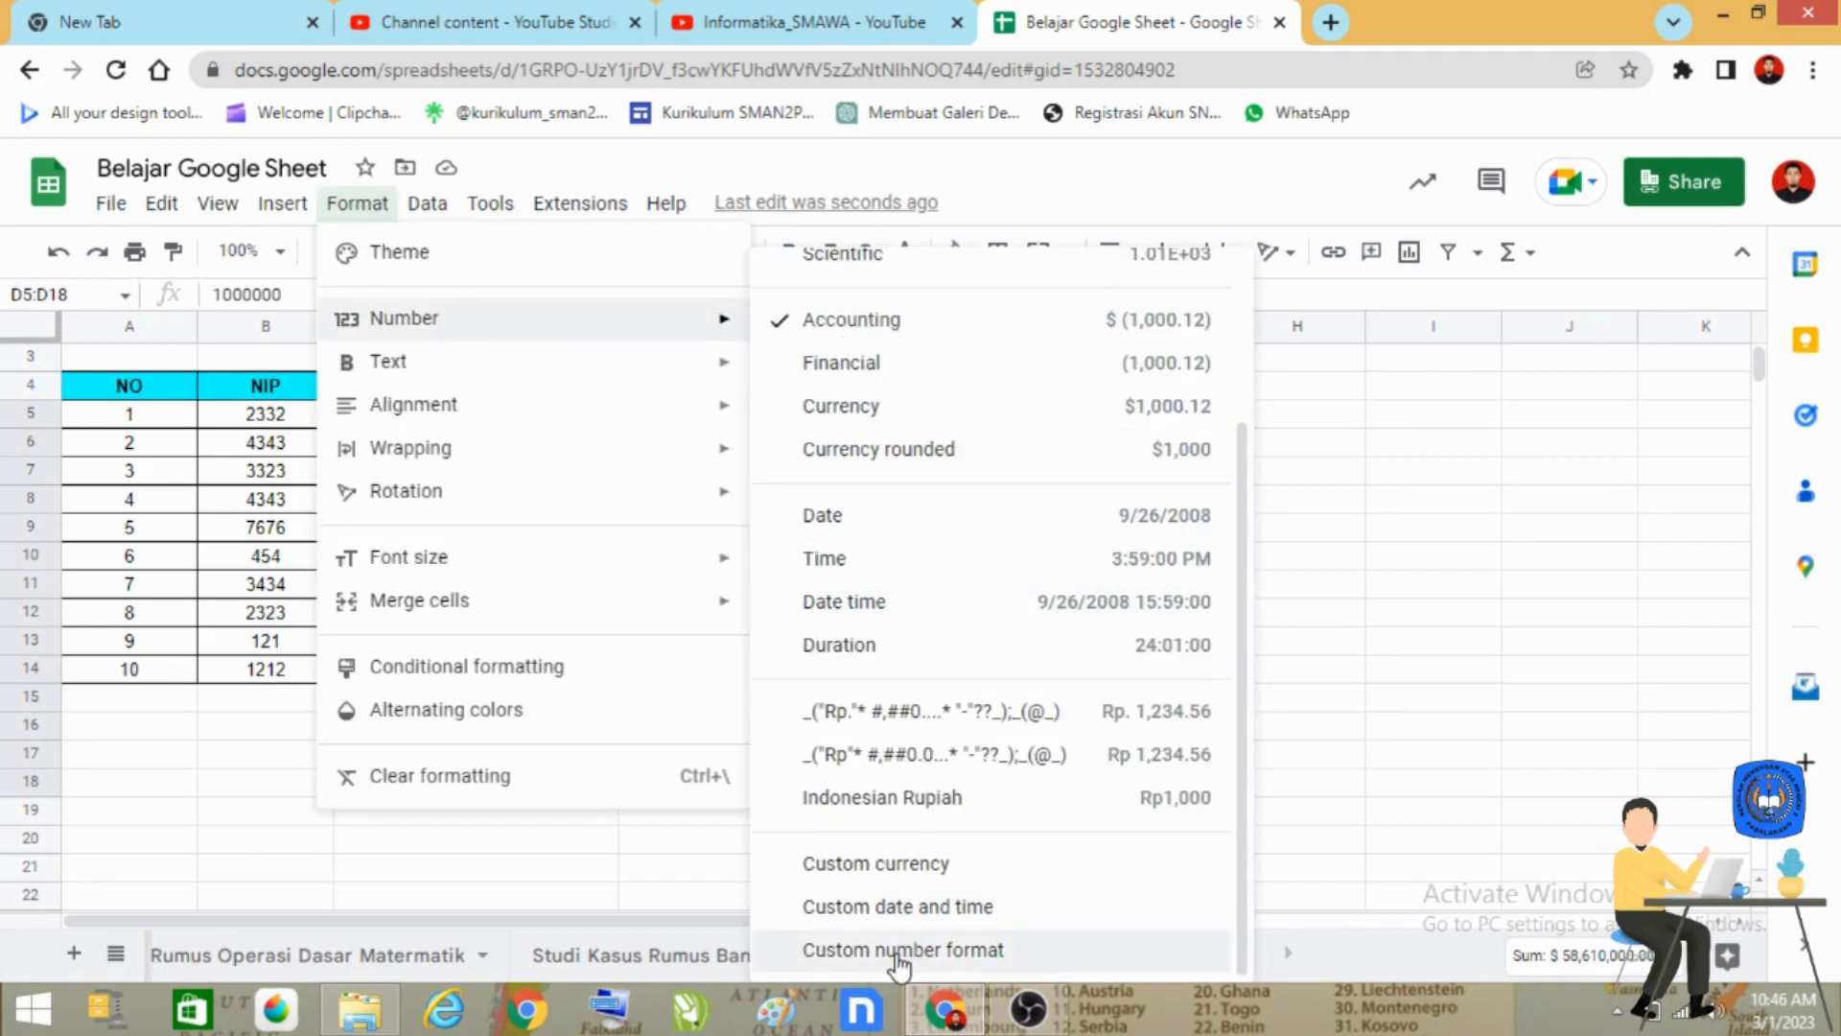
left_click(957, 955)
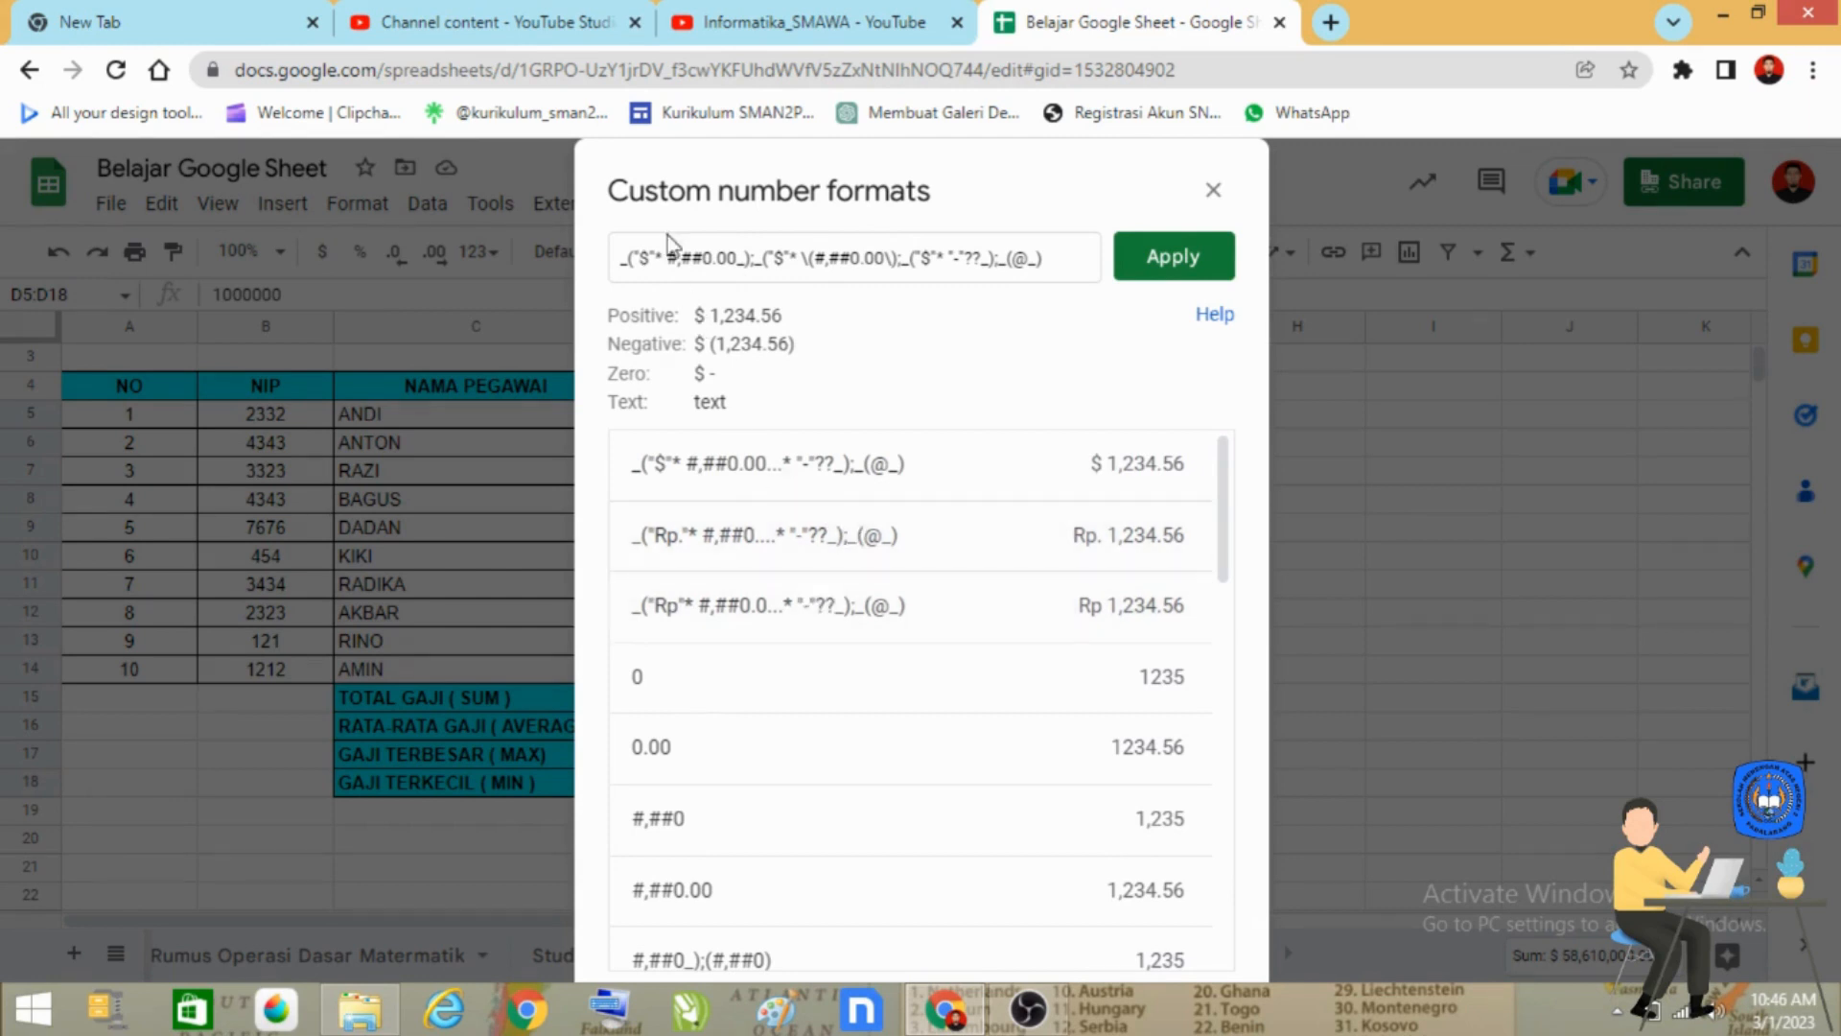
key("shift+Right")
type("R")
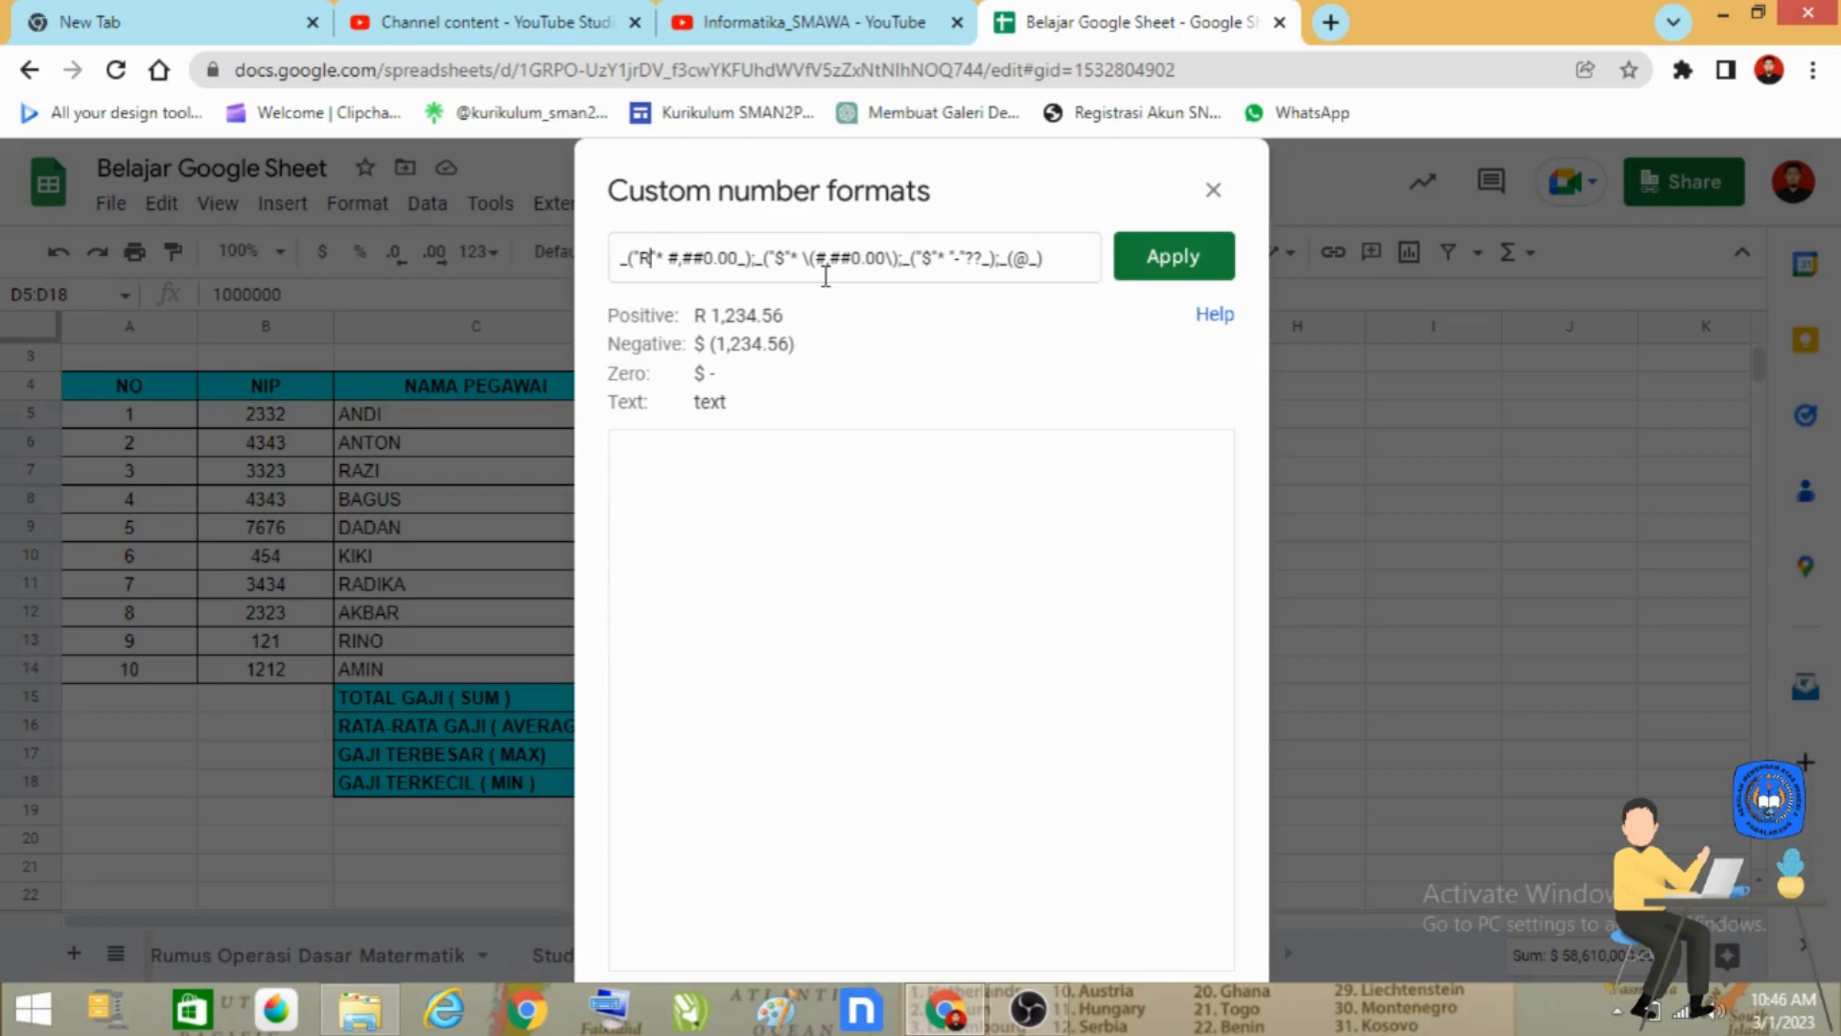
type("p.")
Replace the $ symbol in the negative-number section of the custom format with "Rp.".
key("Right")
key("Right")
key("Right")
key("Right")
key("Right")
key("Right")
key("Right")
key("Right")
key("Right")
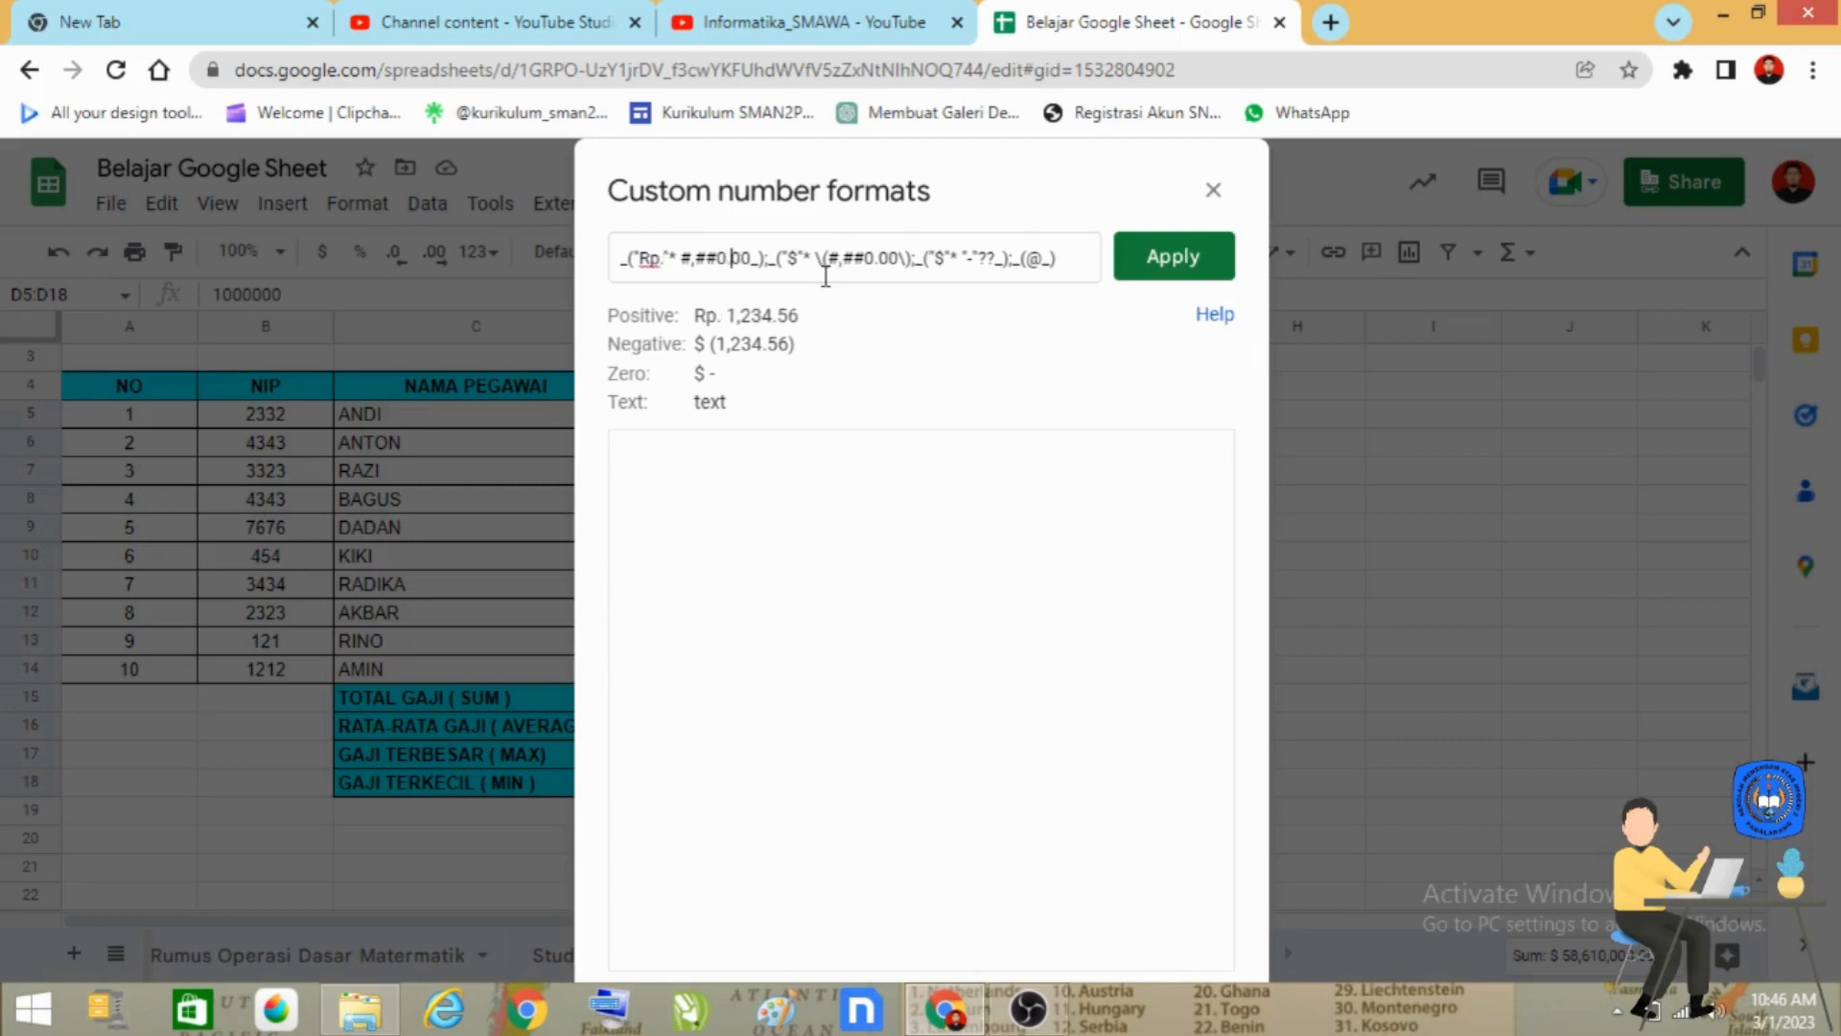
key("Right")
key("Right")
key("Right")
key("Right")
key("Right")
key("Right")
key("Right")
key("Right")
key("shift+Right")
Replace the $ symbol in the zero section with "Rp." and apply the custom format to D5:D18.
type("Rp.")
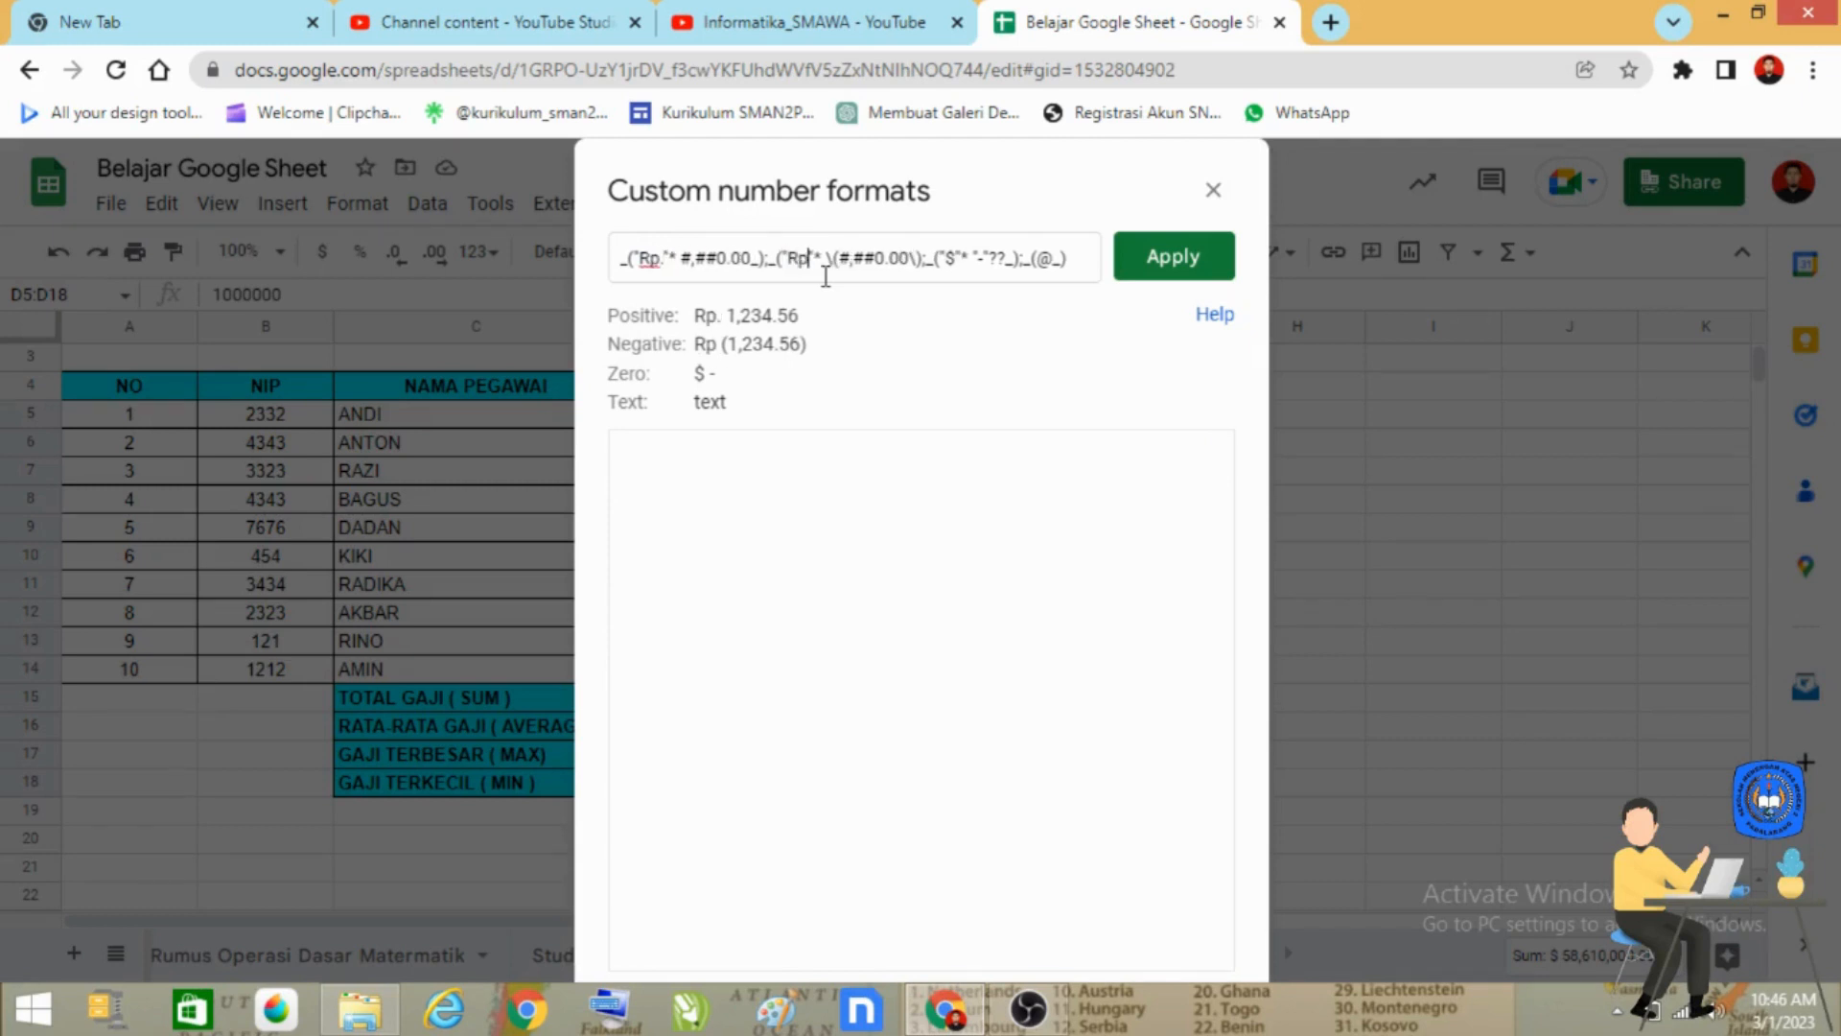
key("Right")
key("Right")
key("Right")
key("Right")
key("Right")
key("Right")
key("Right")
key("Right")
key("Right")
key("Right")
key("Right")
key("Right")
key("Right")
key("Right")
key("Right")
key("Right")
key("Right")
key("Right")
key("Right")
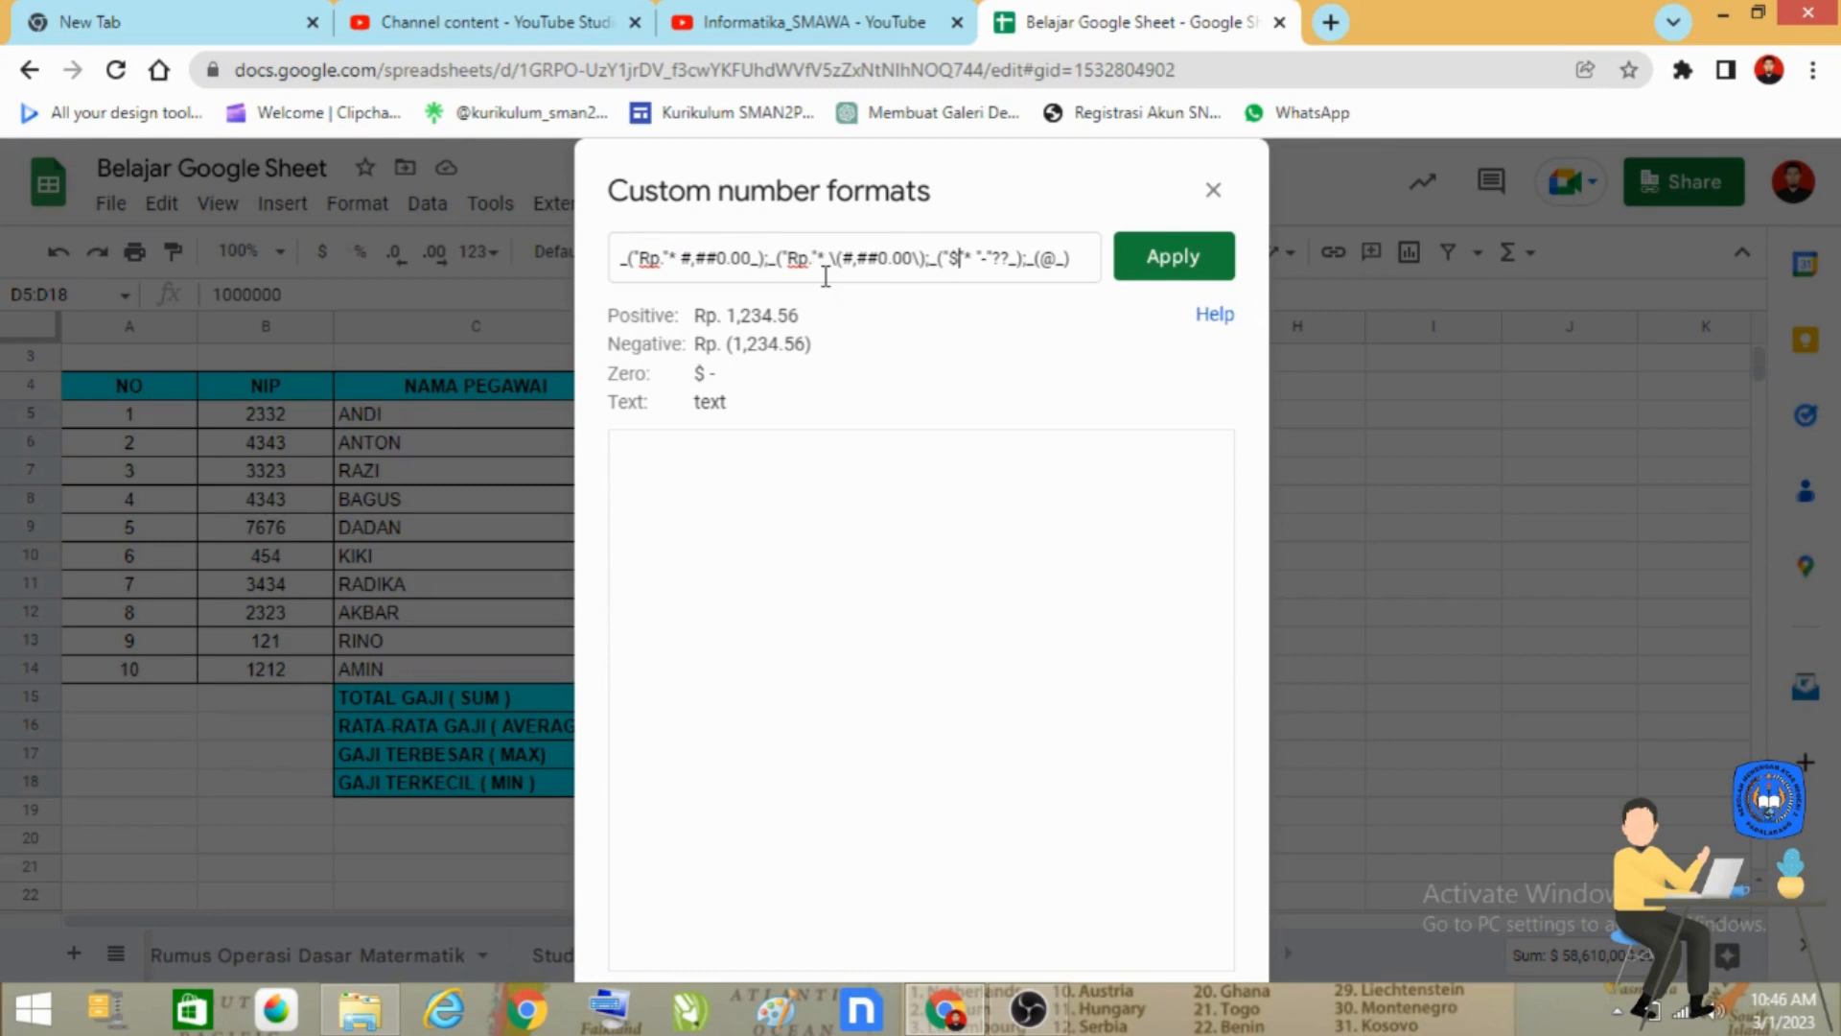
key("shift+Right")
type("Rp.")
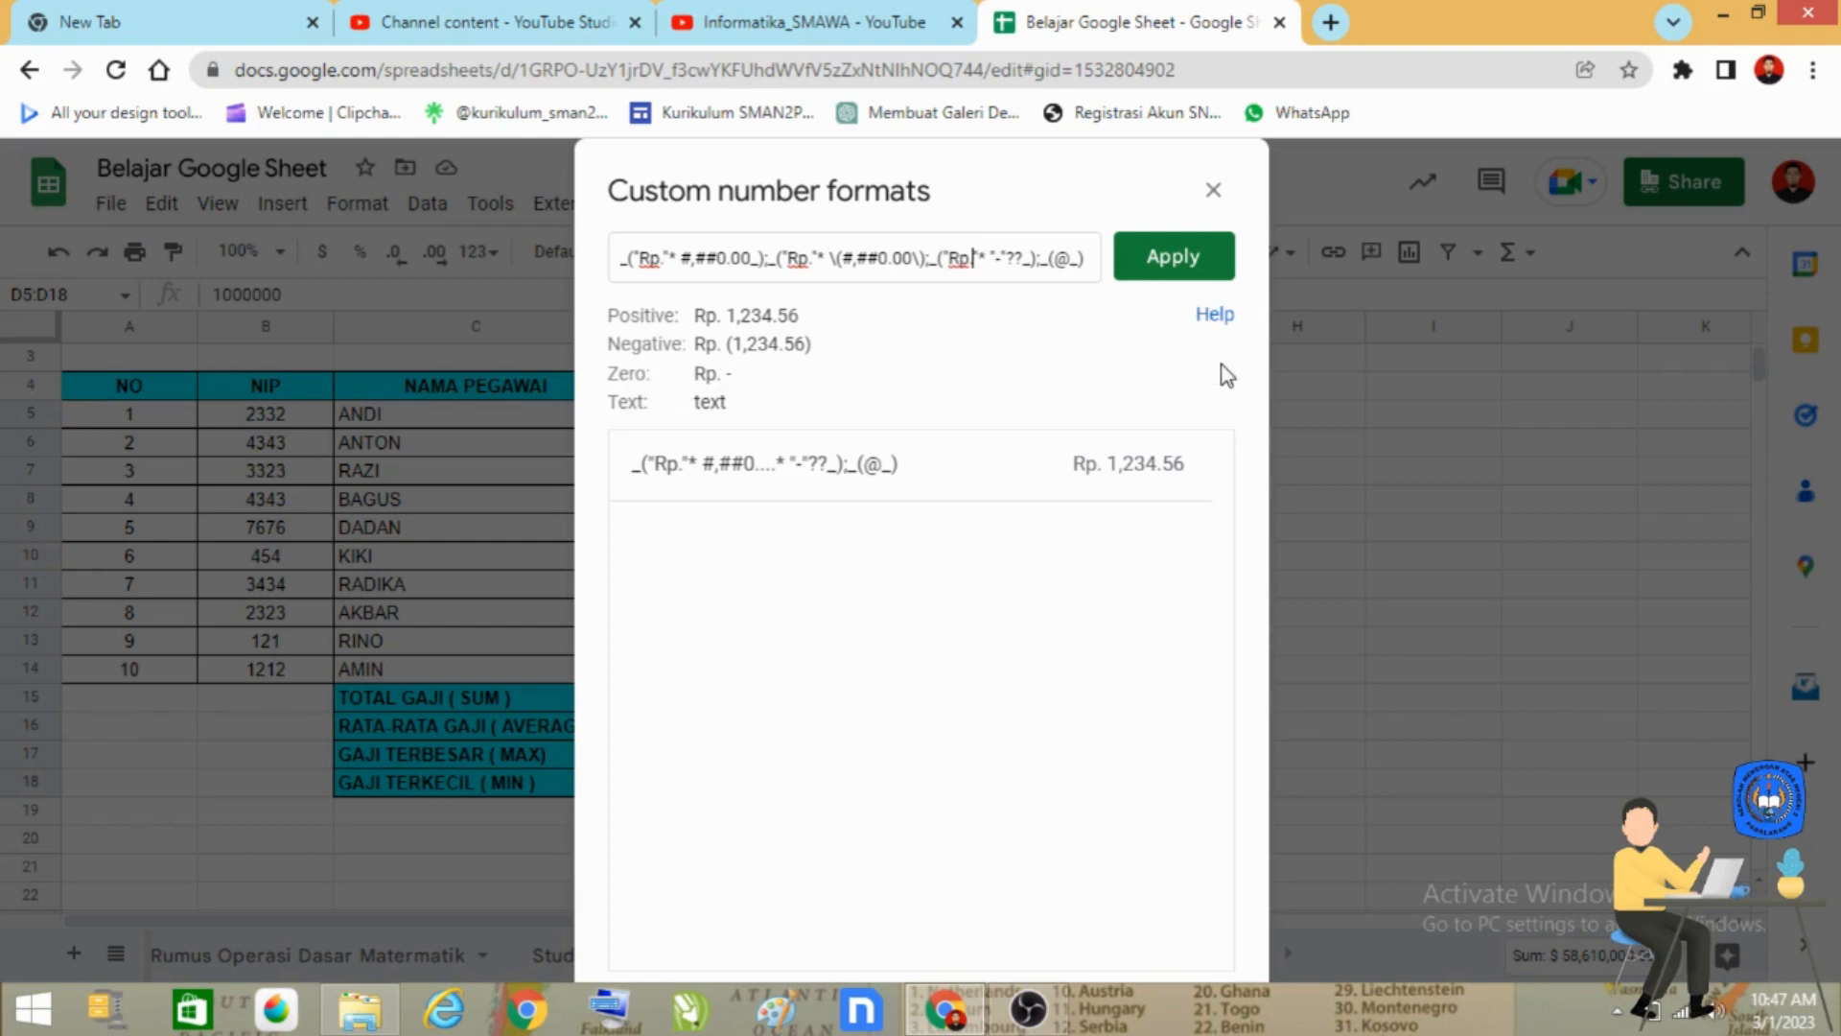
left_click(1195, 276)
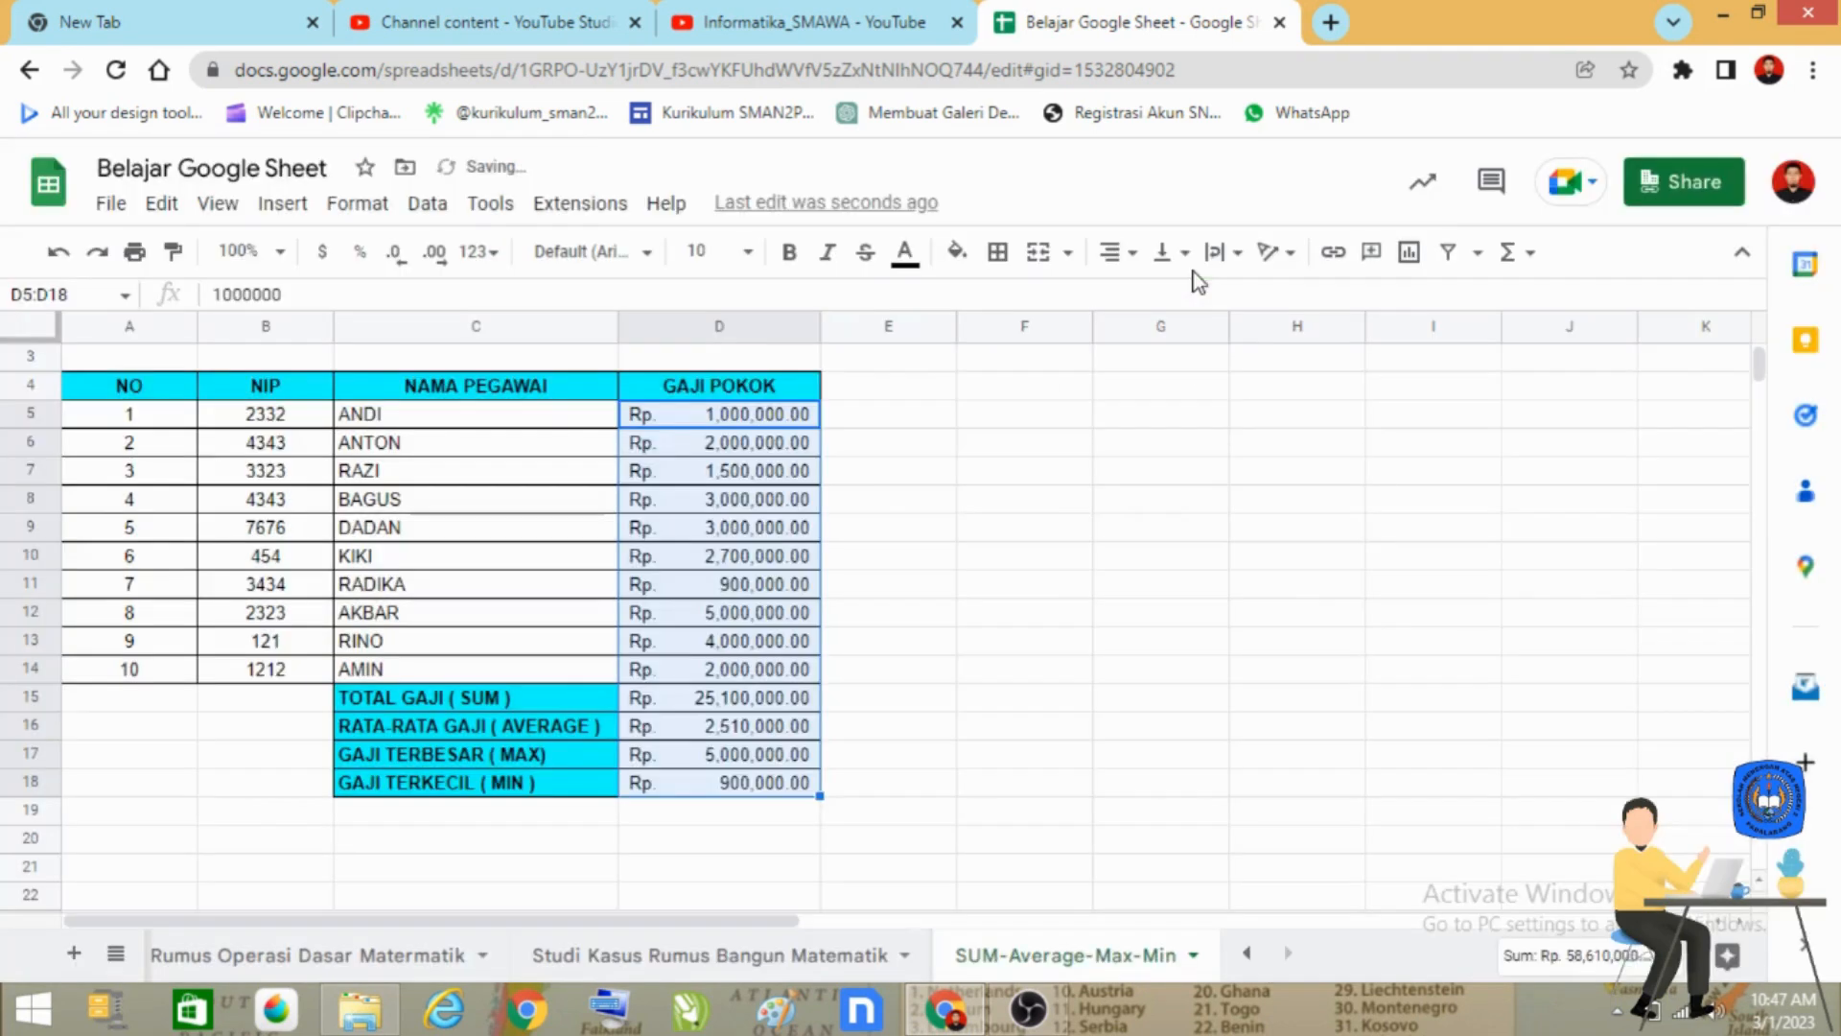
left_click(740, 831)
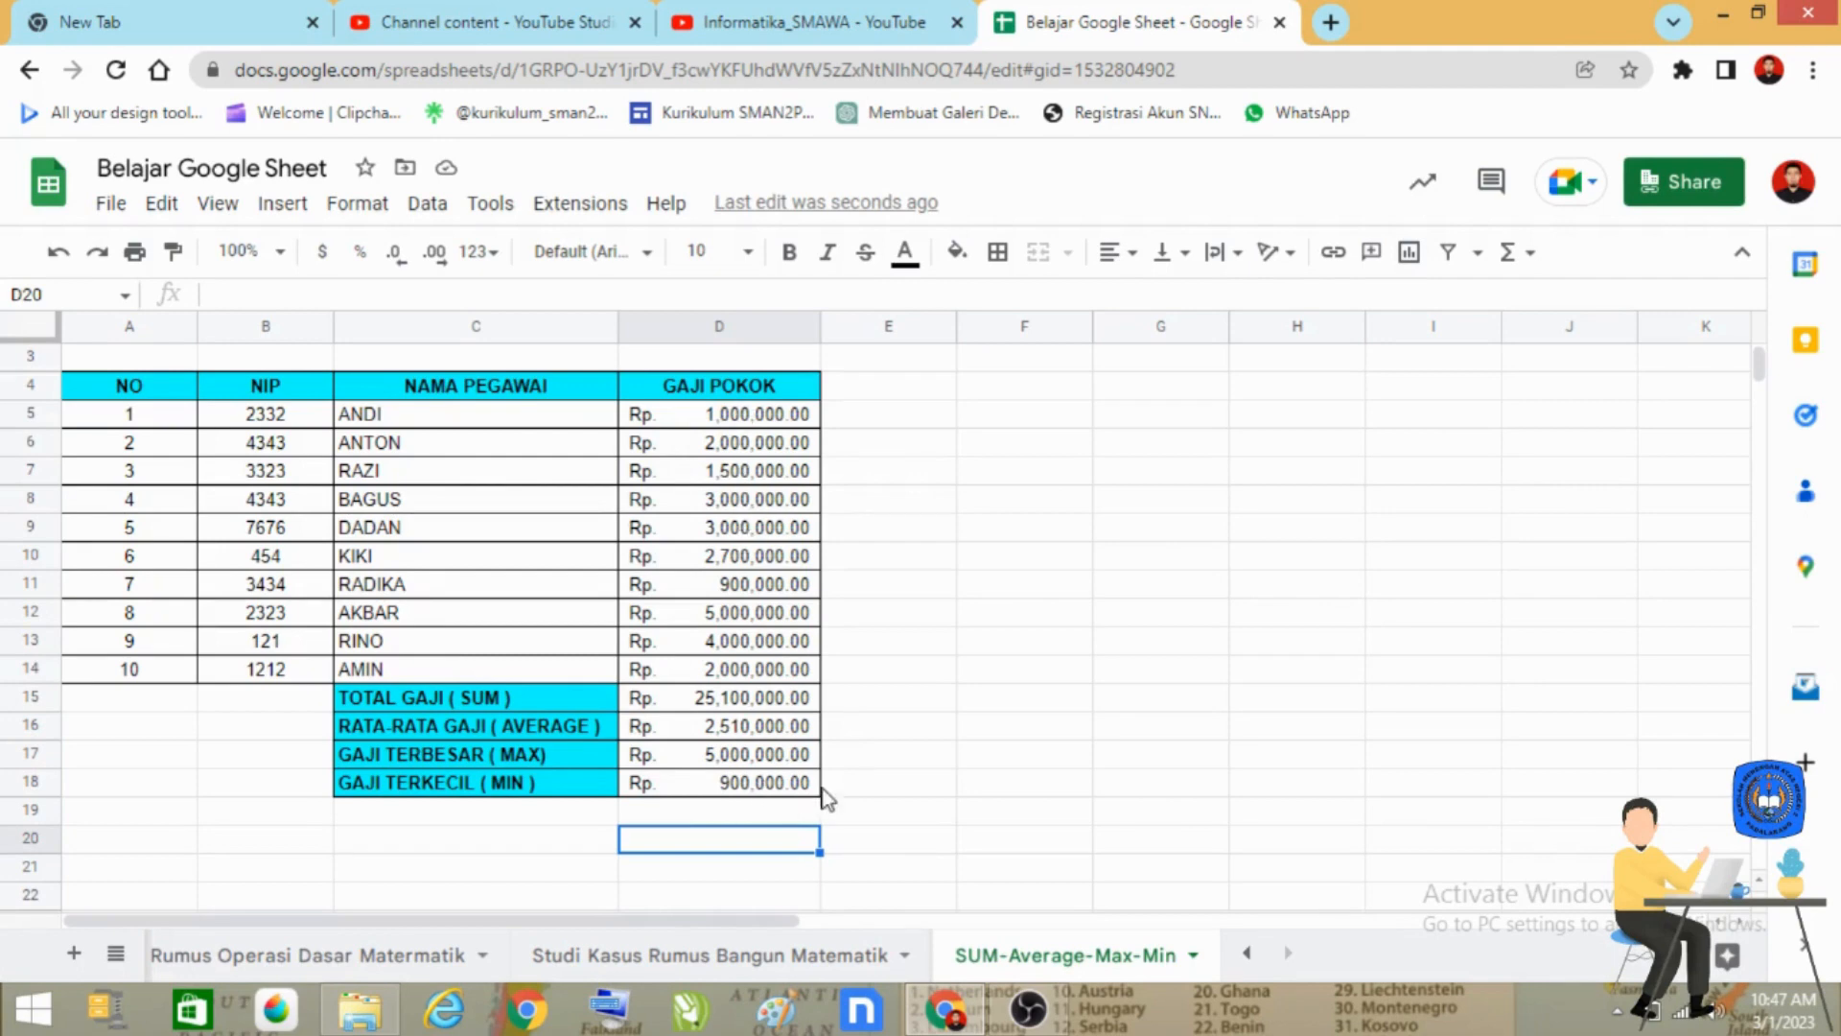
Reduce the decimal places of the amounts in D5:D18 to zero.
scroll(792, 782, "down", 1)
scroll(792, 782, "up", 2)
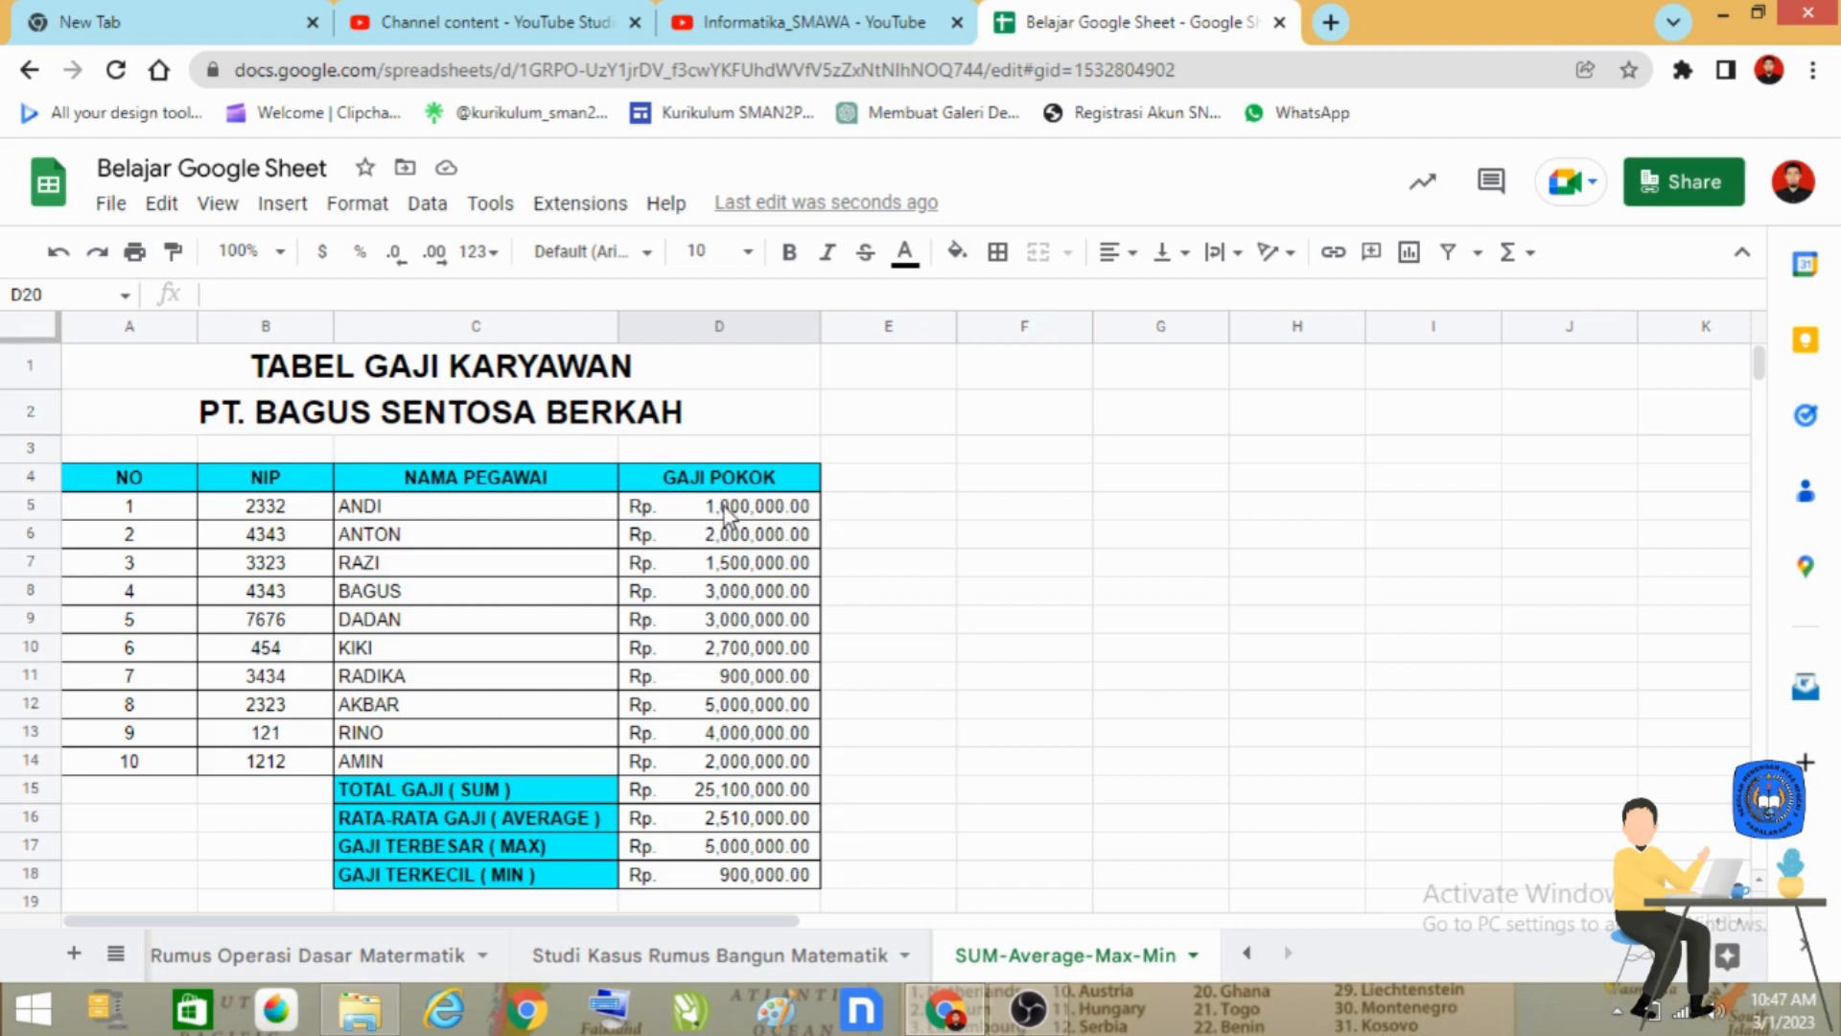
left_click_drag(726, 513, 747, 877)
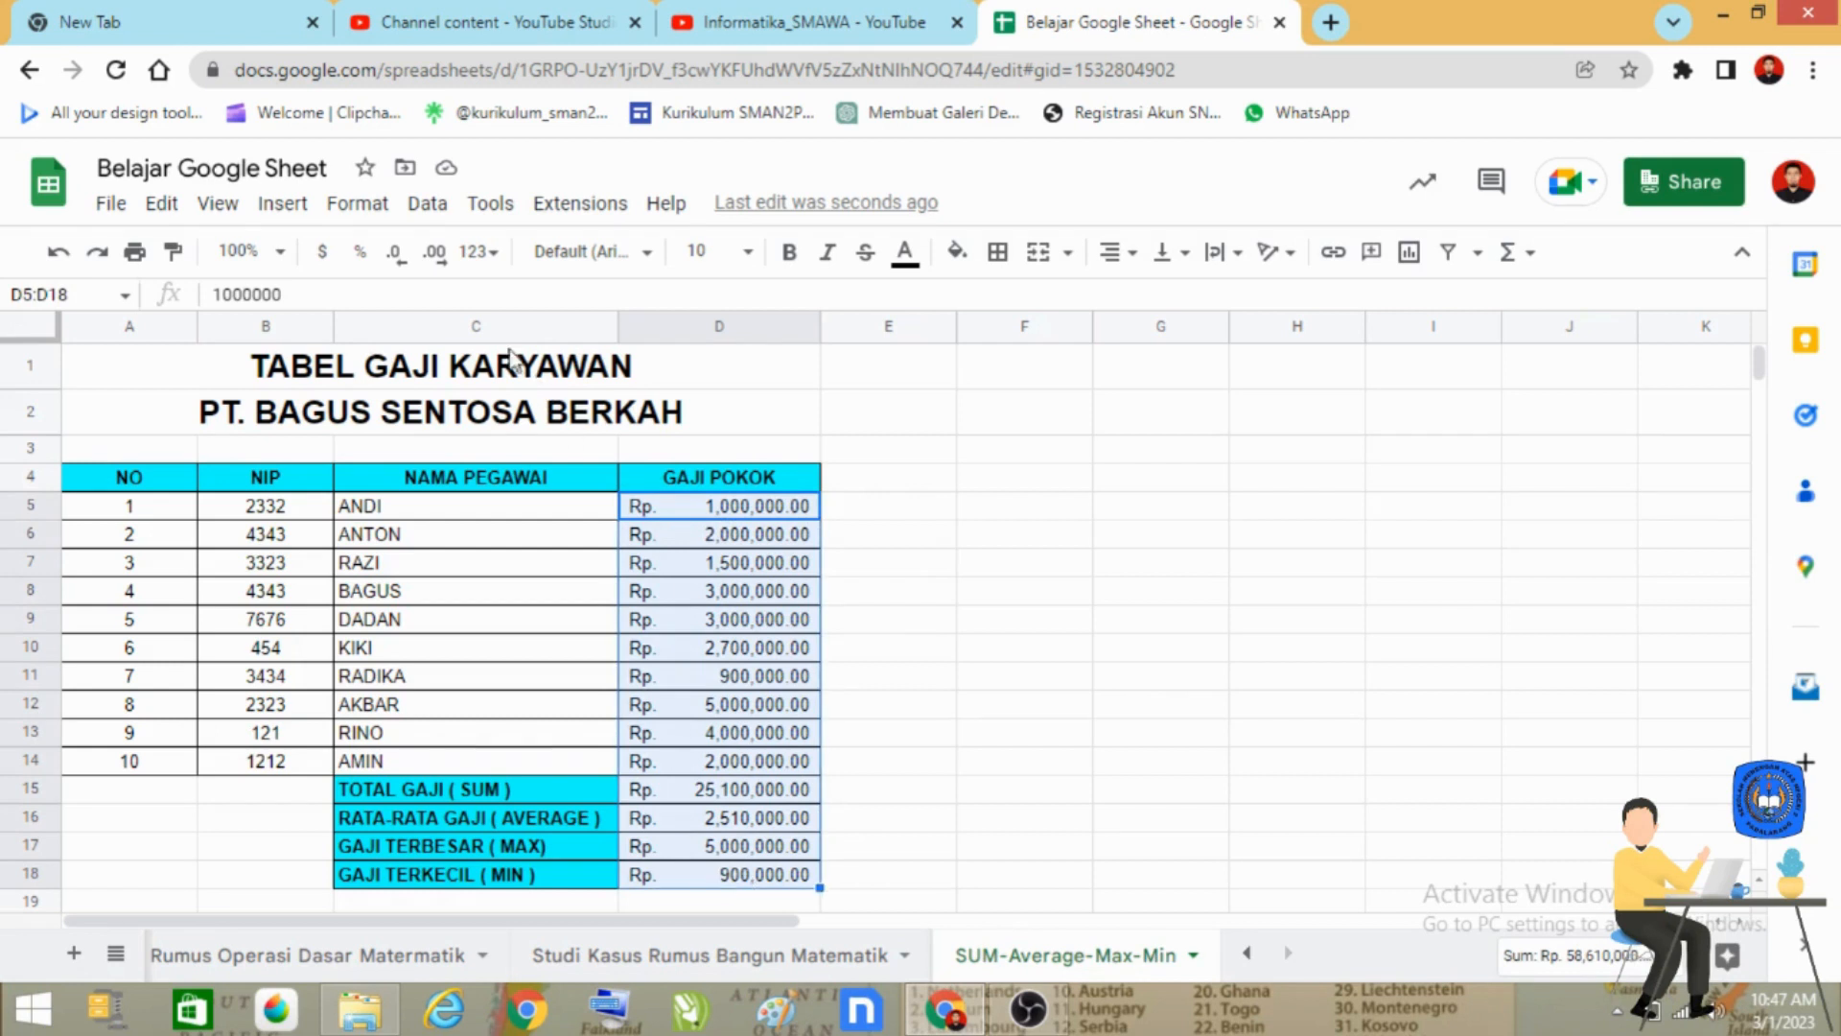
left_click(399, 253)
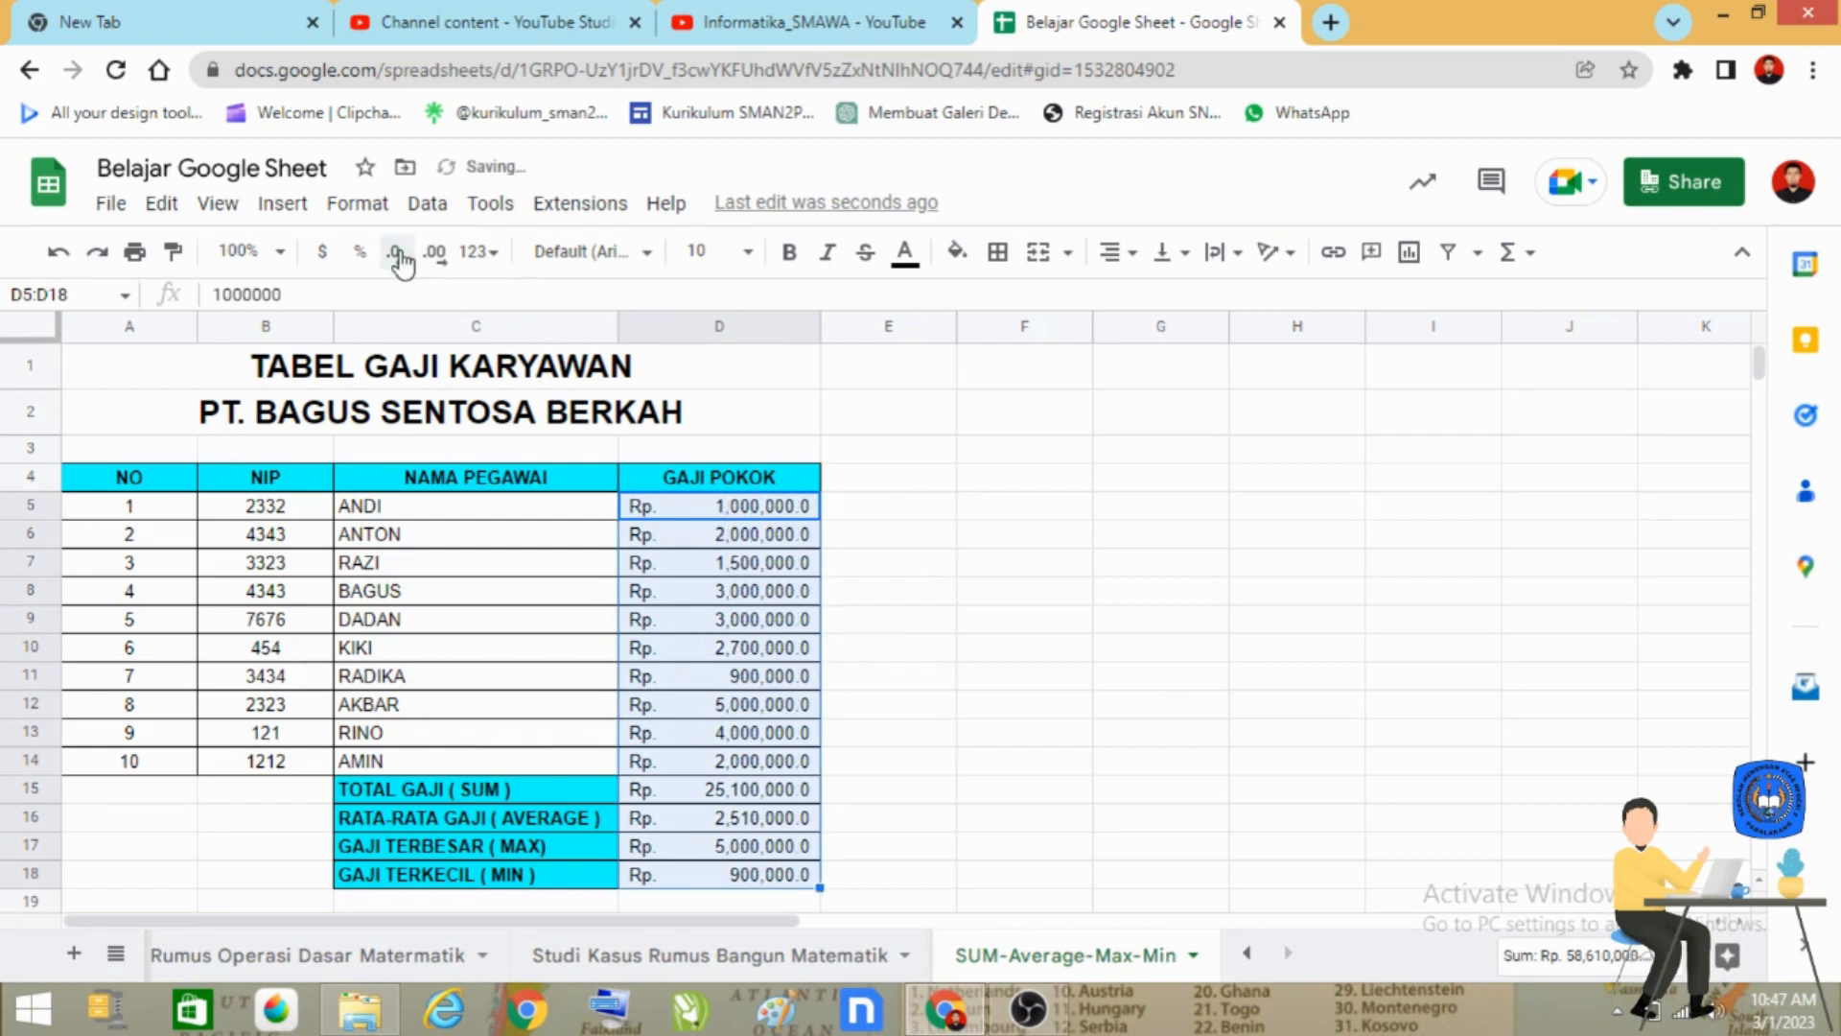
left_click(399, 253)
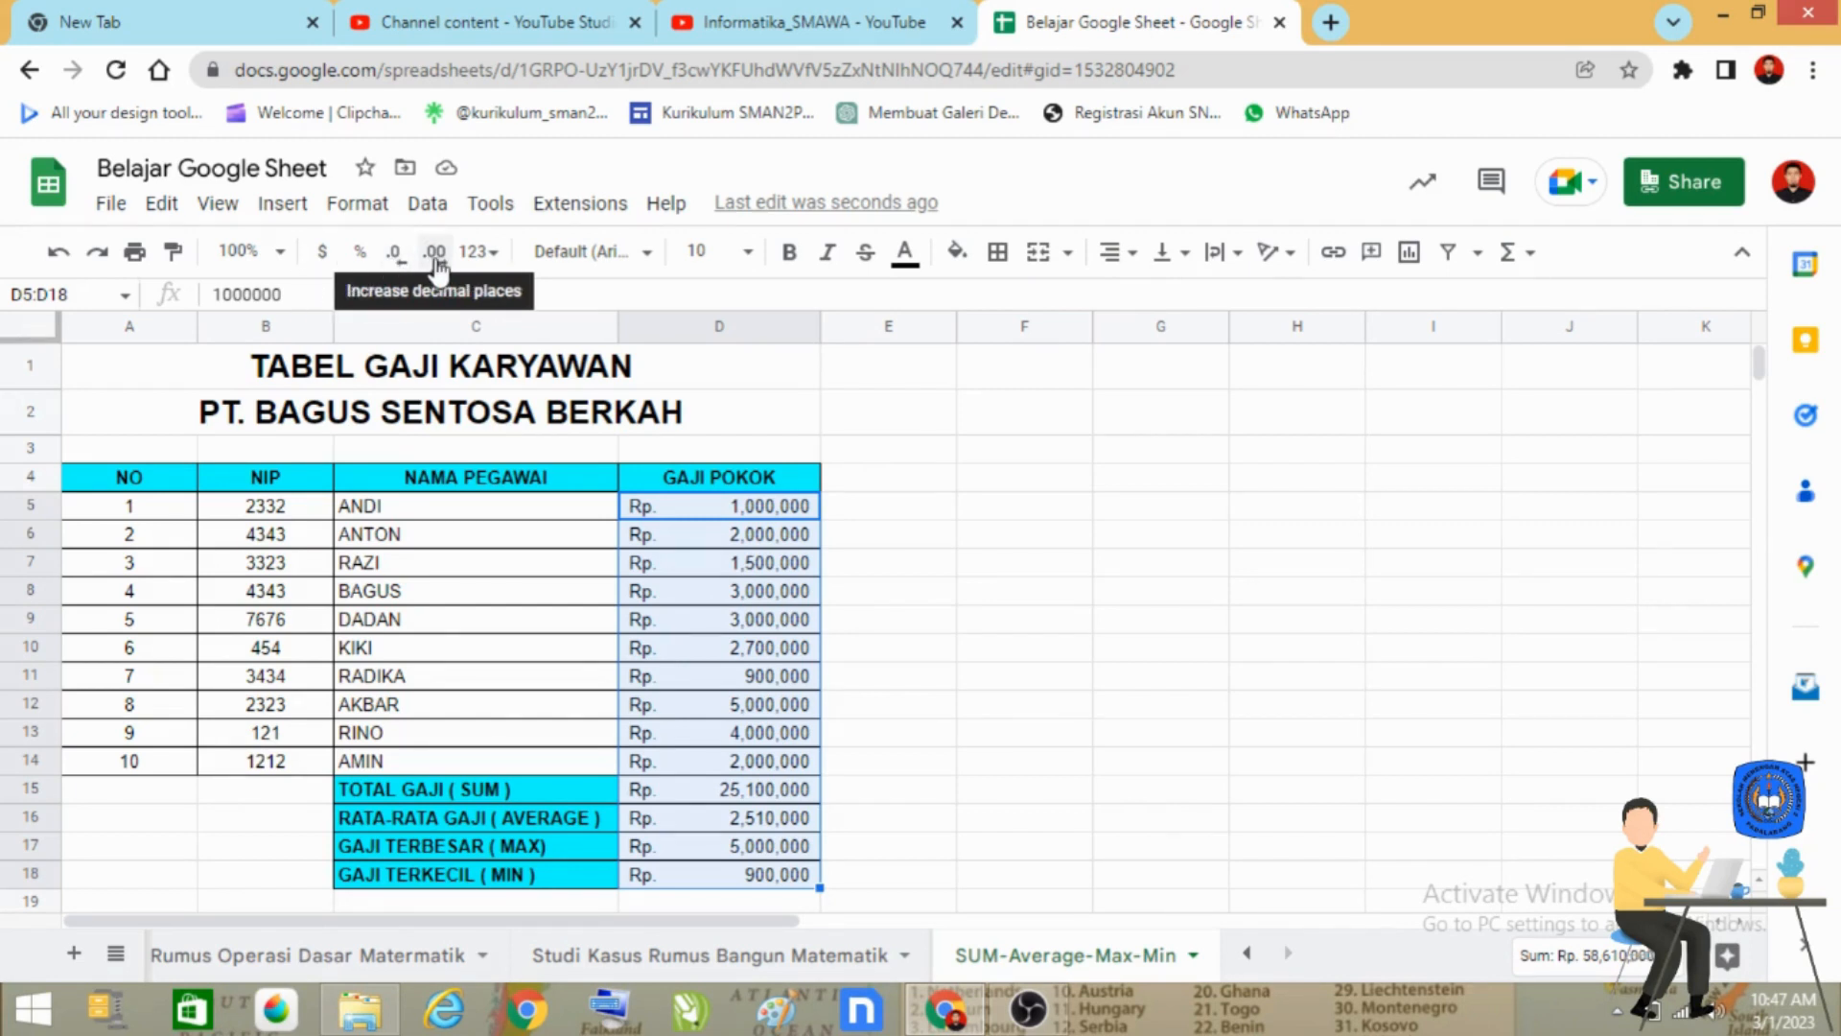
Increase the decimal places of the amounts in D5:D18 back to two and deselect the range.
left_click(434, 257)
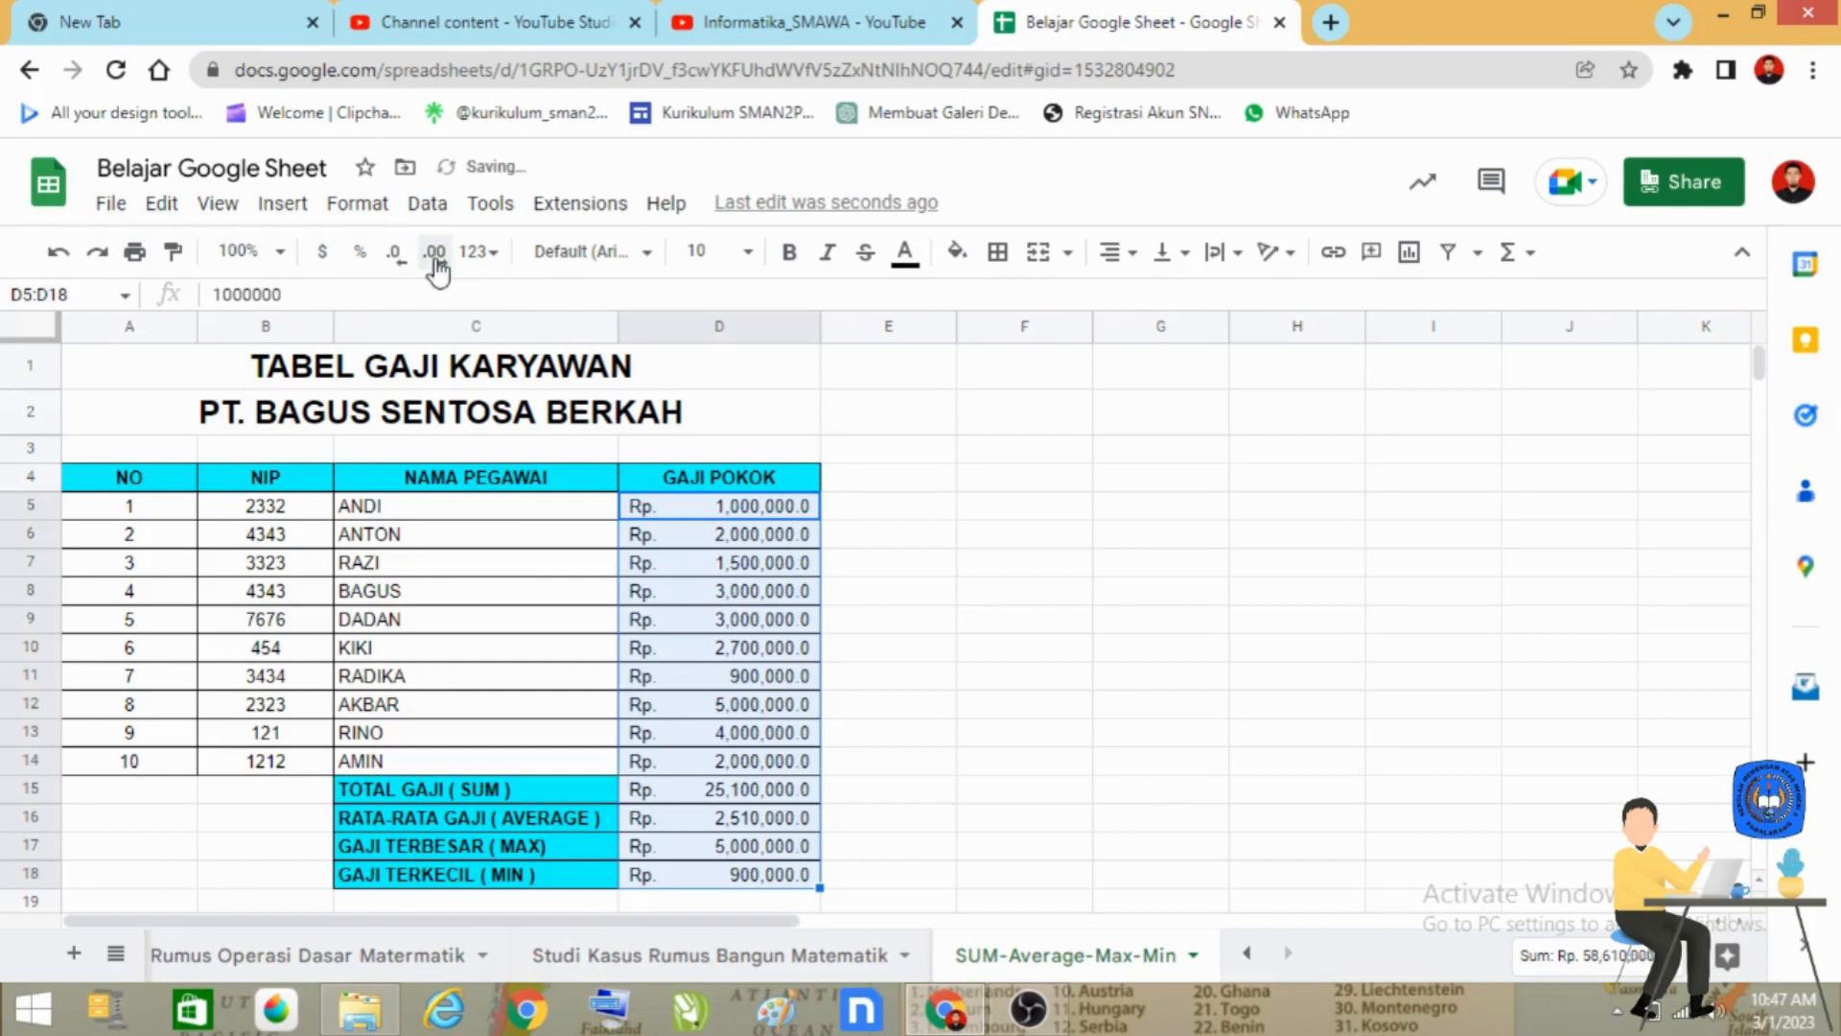
left_click(434, 257)
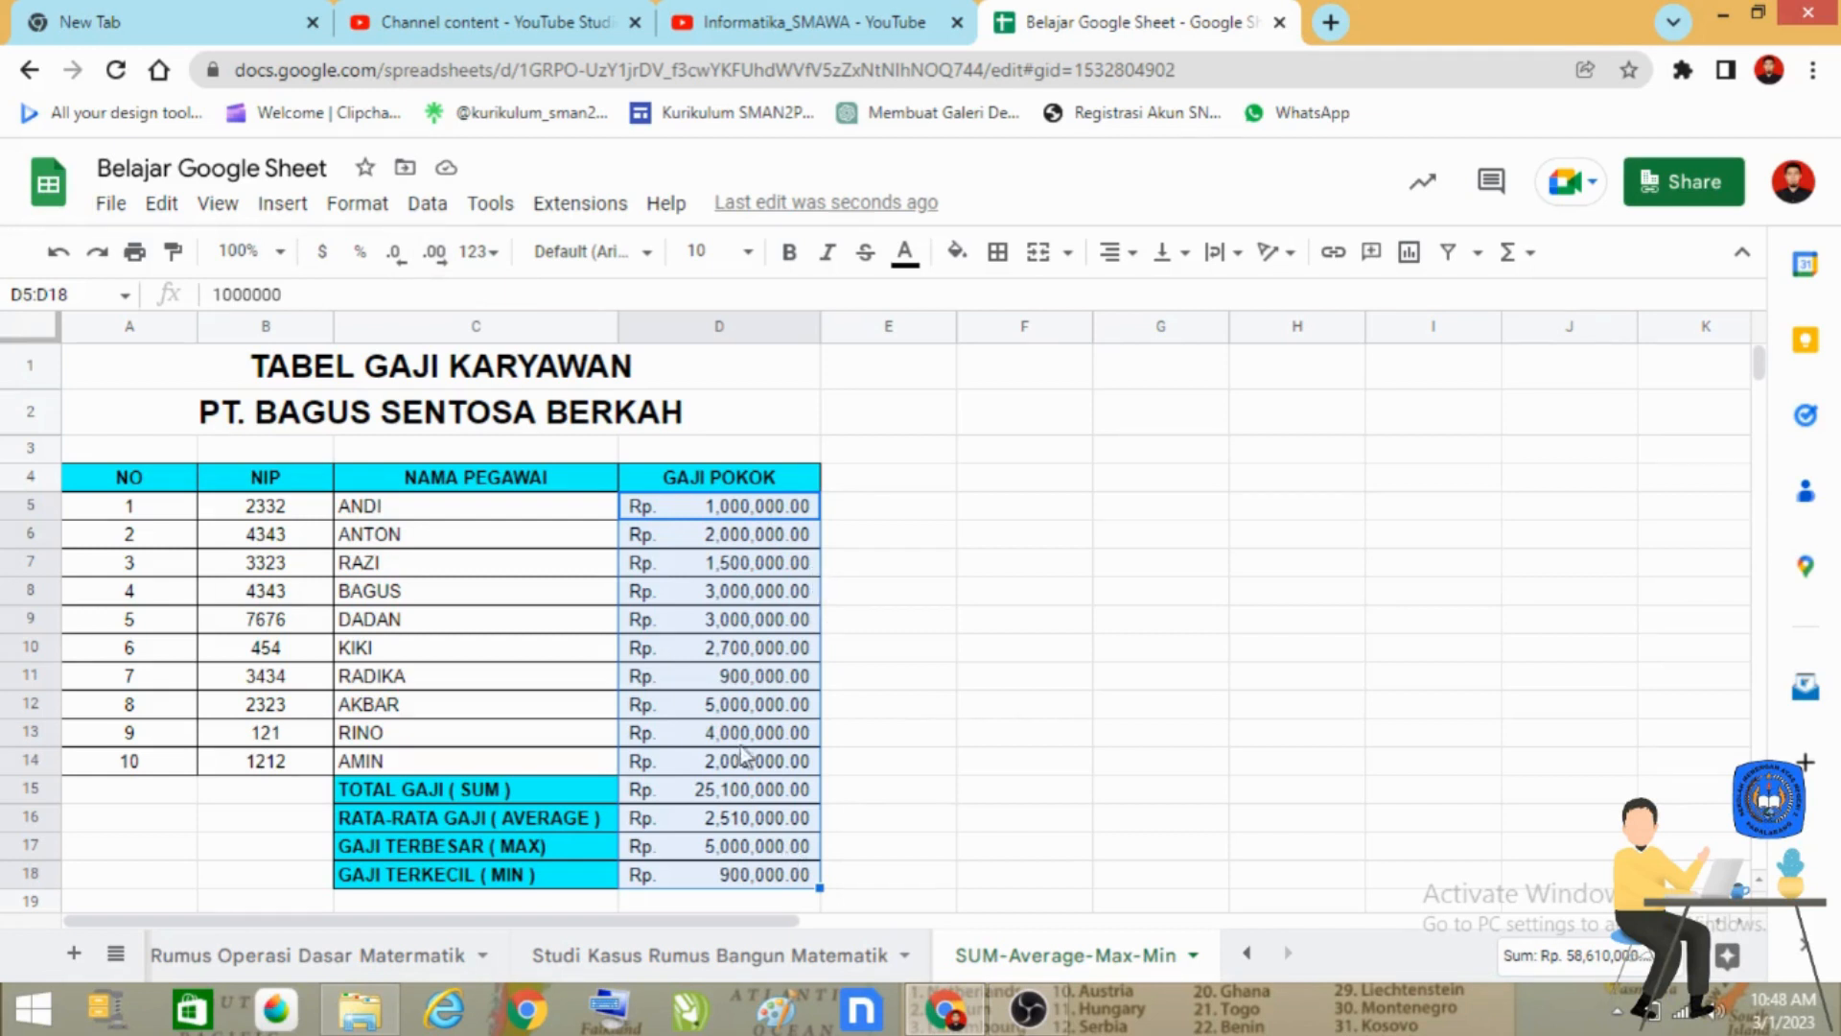
left_click(932, 707)
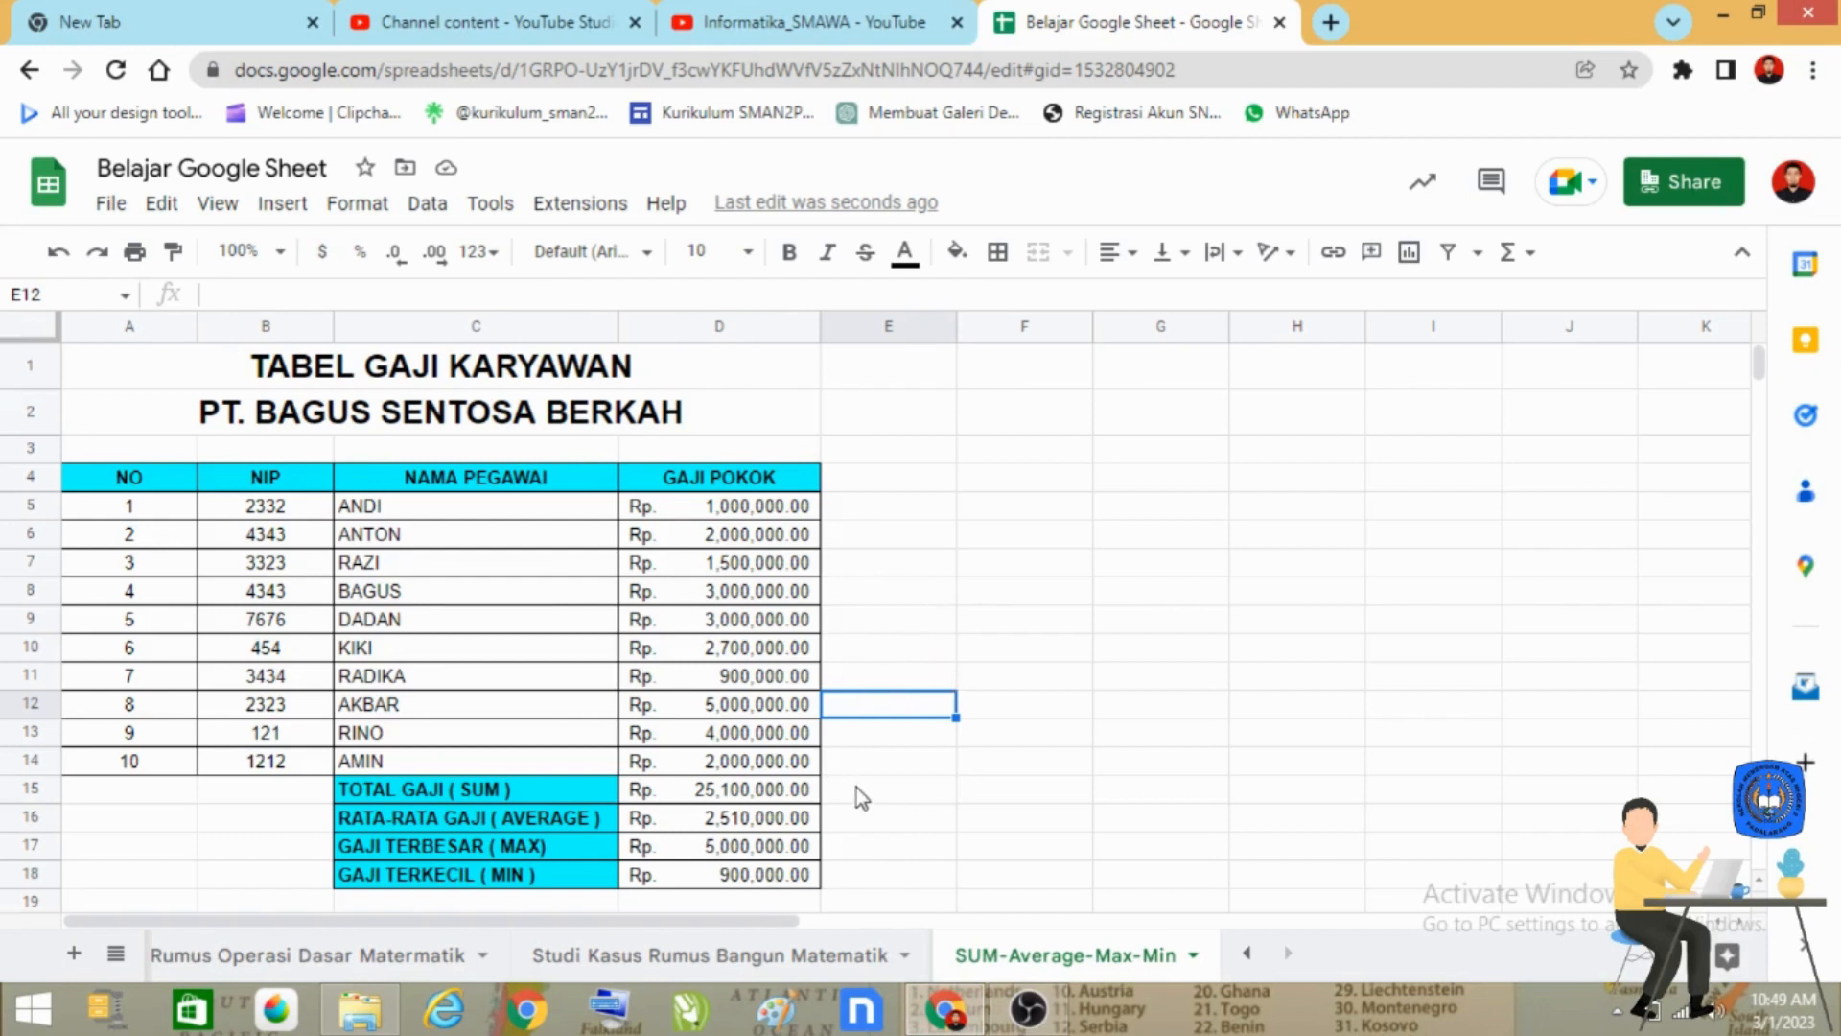
scroll(866, 784, "down", 1)
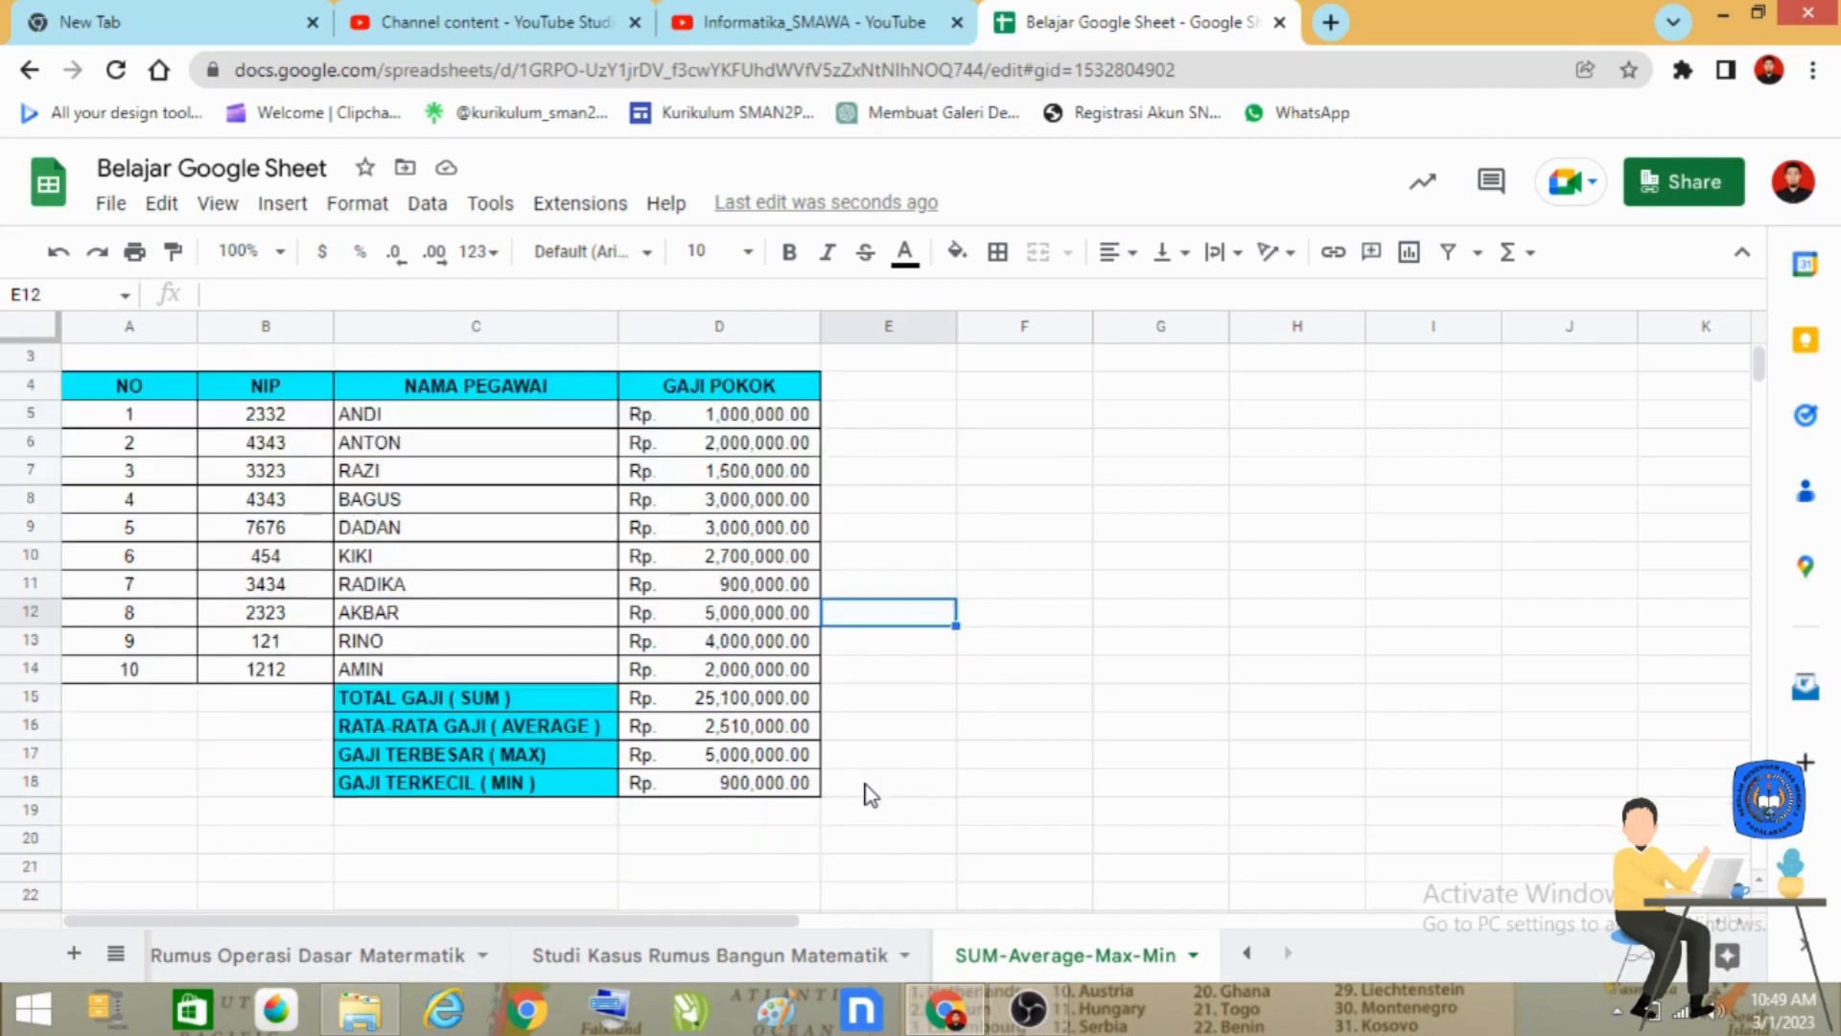
scroll(866, 793, "up", 1)
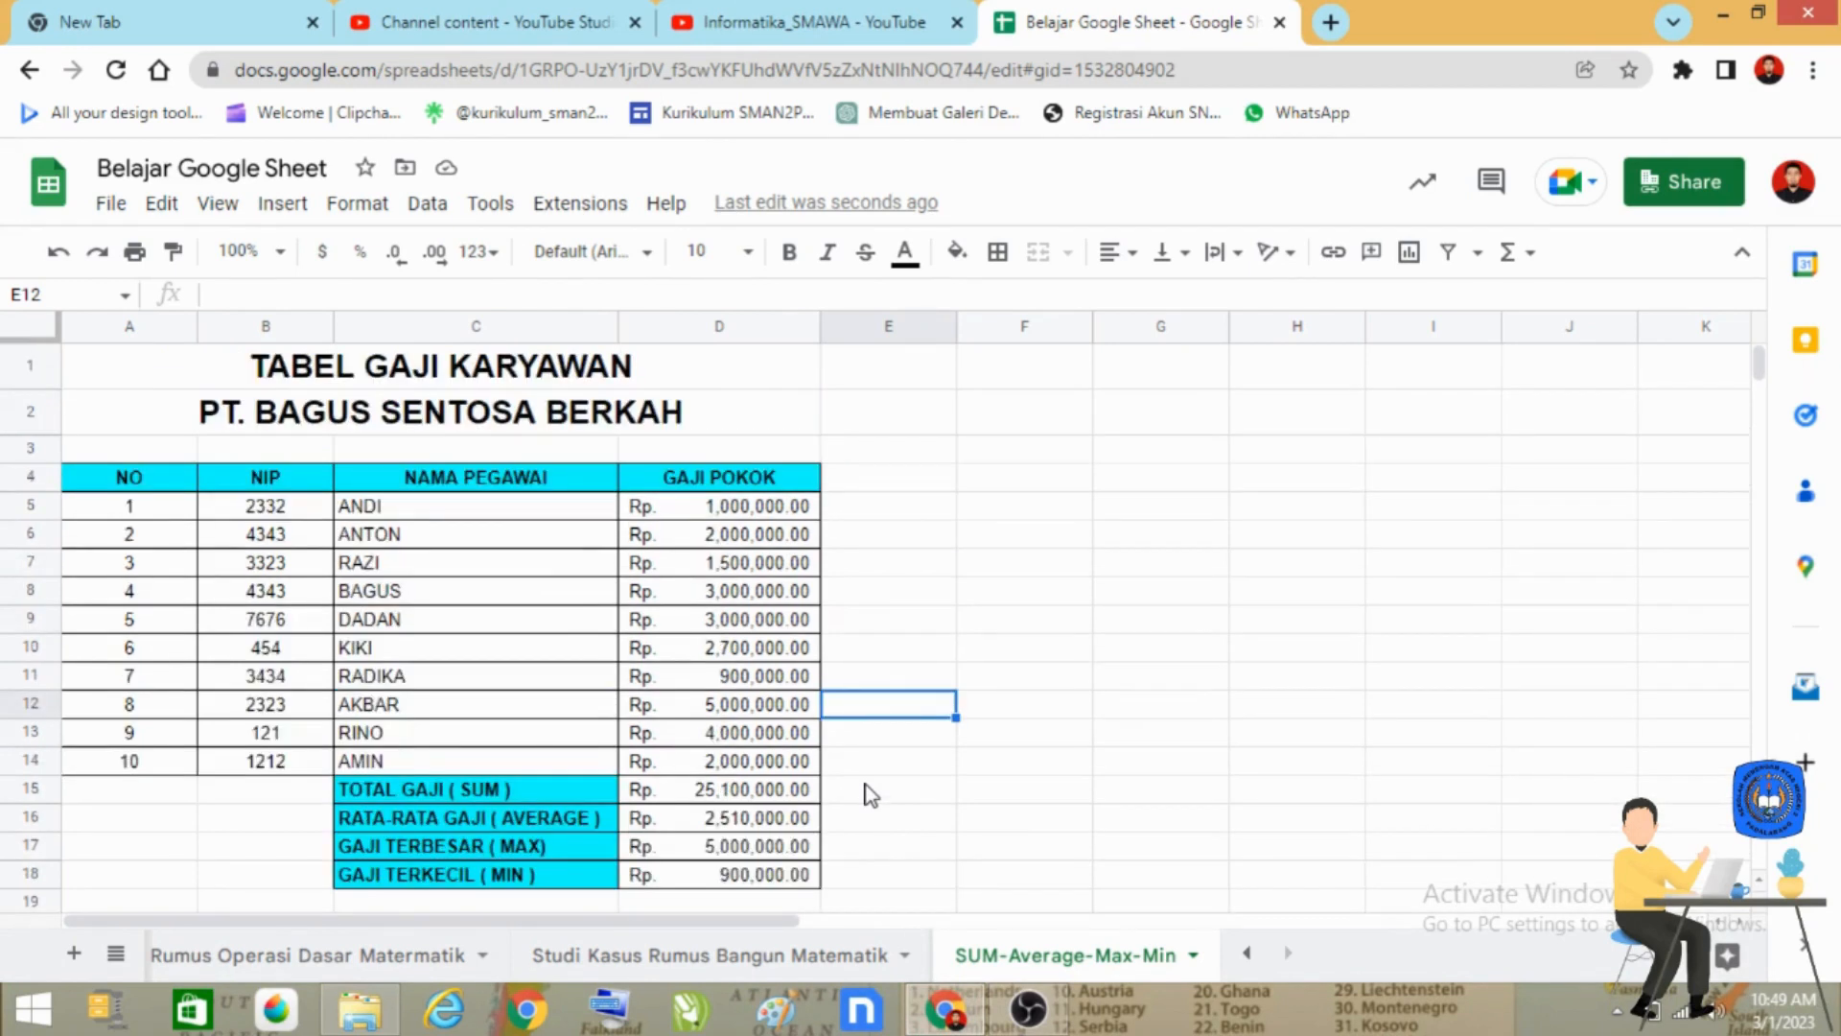